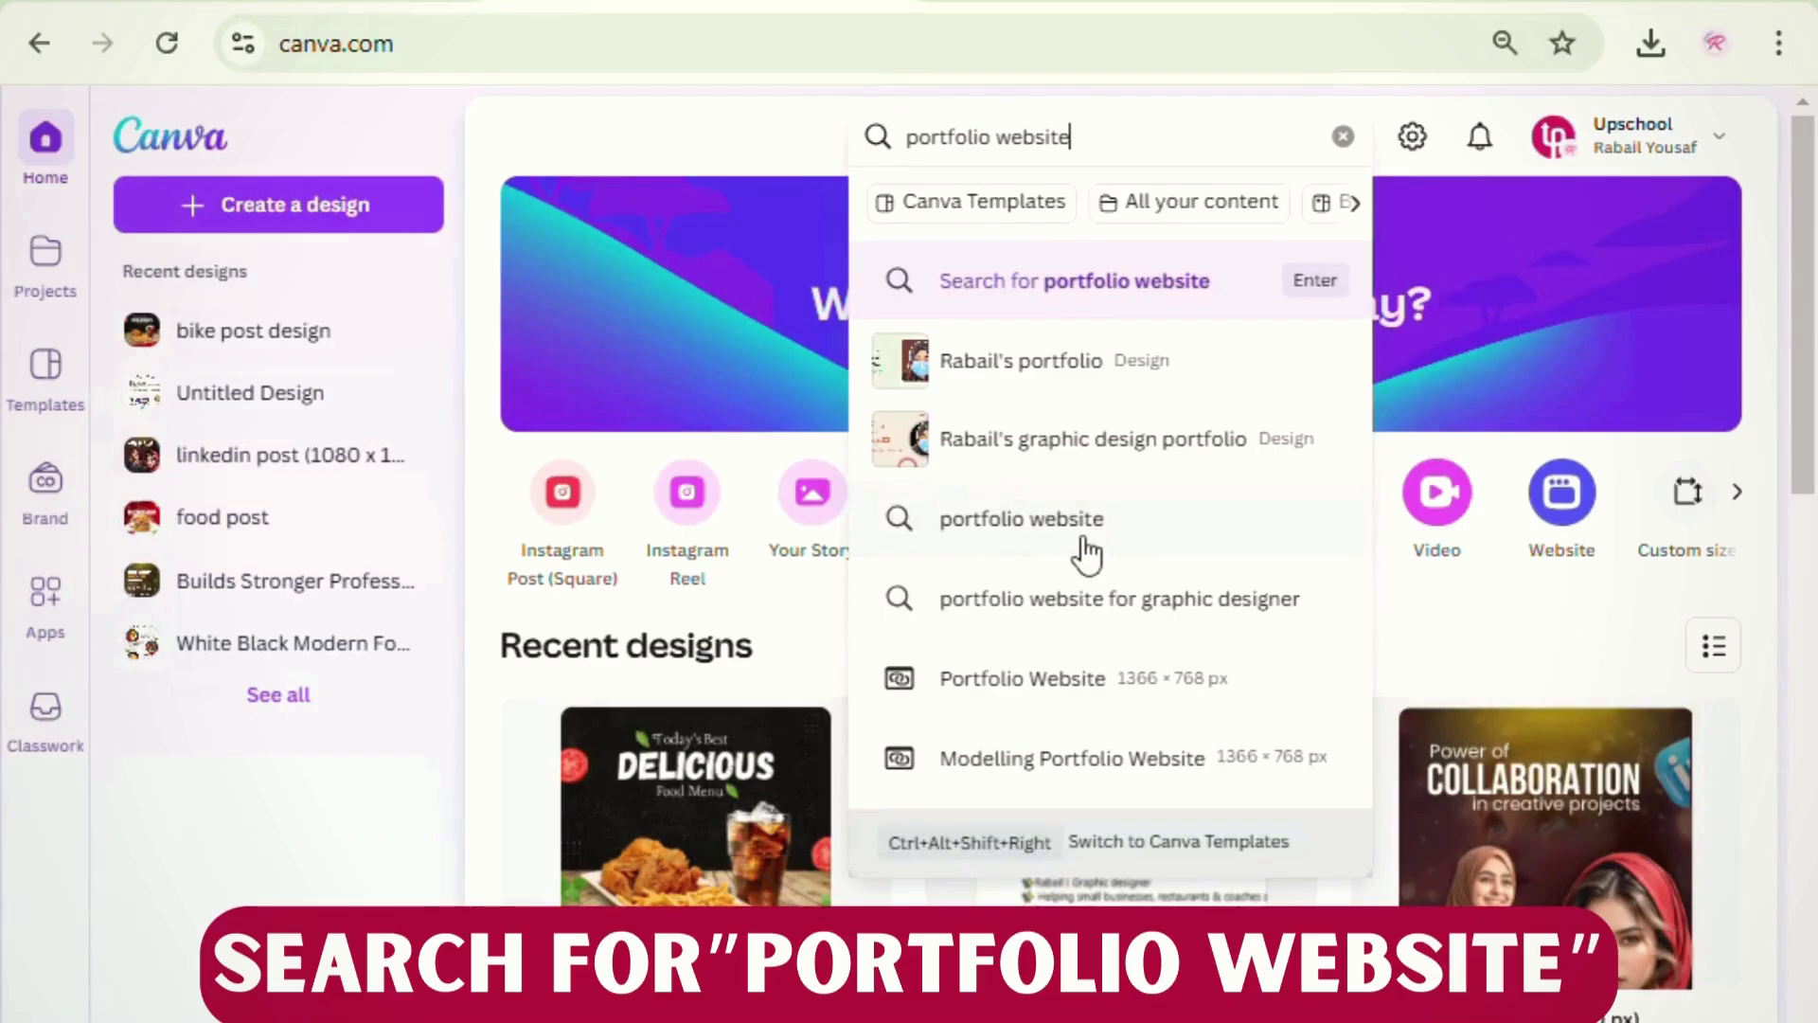
- Run the Canva home search for 'portfolio website' from the suggestion list
{"action": "left_click", "coordinate": [1084, 541]}
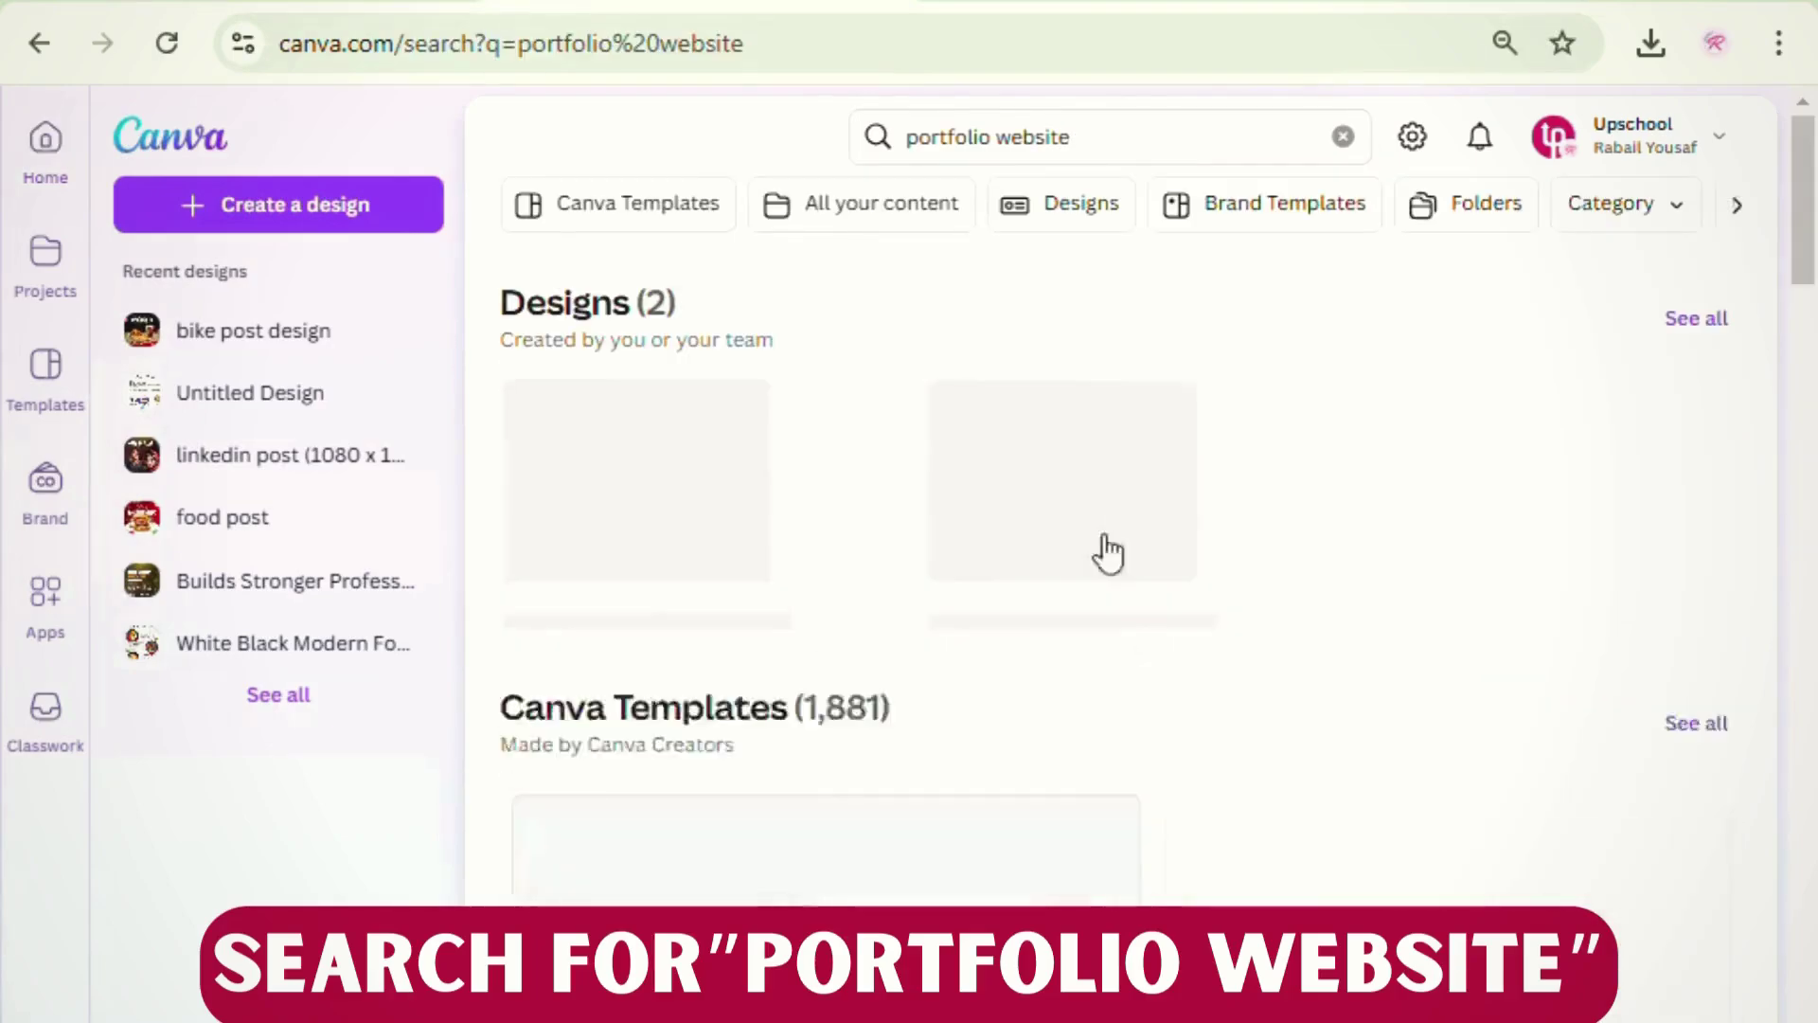
- Browse the template results and open the blue-green Teacher Portfolio Education Website preview
{"action": "scroll", "coordinate": [1122, 748], "scroll_direction": "down", "scroll_amount": 5}
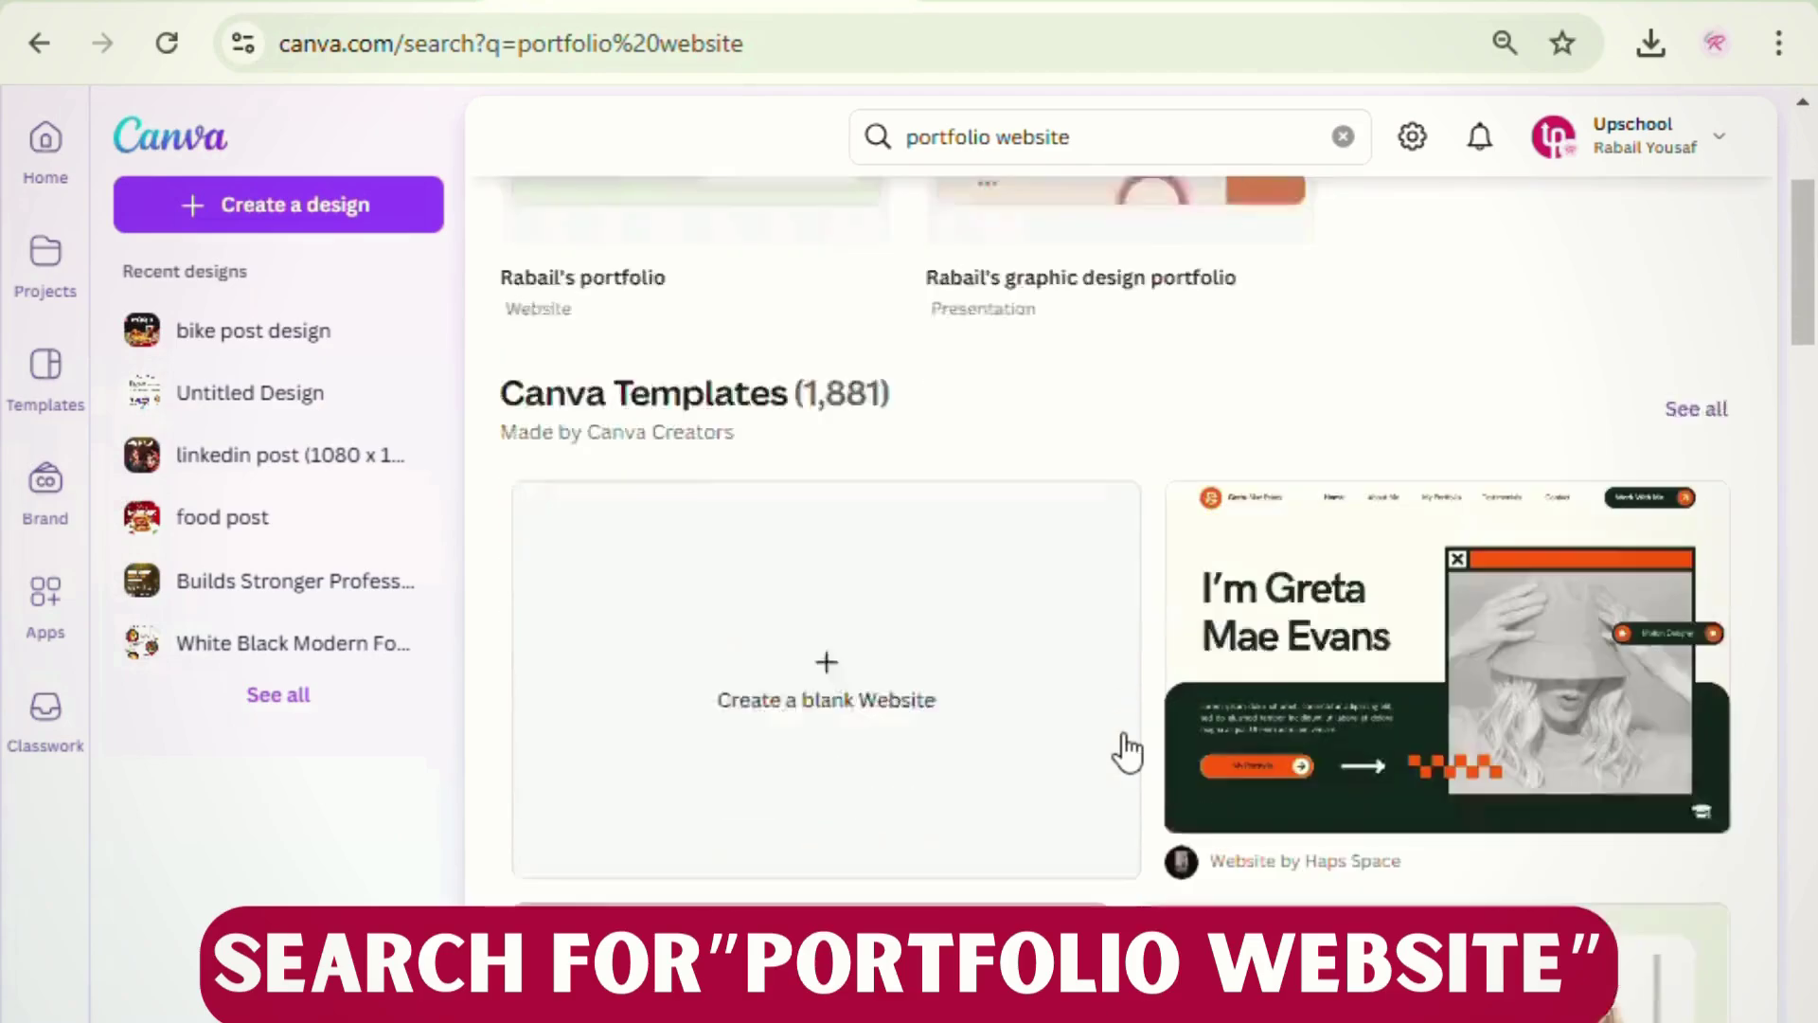
{"action": "scroll", "coordinate": [1022, 782], "scroll_direction": "down", "scroll_amount": 3}
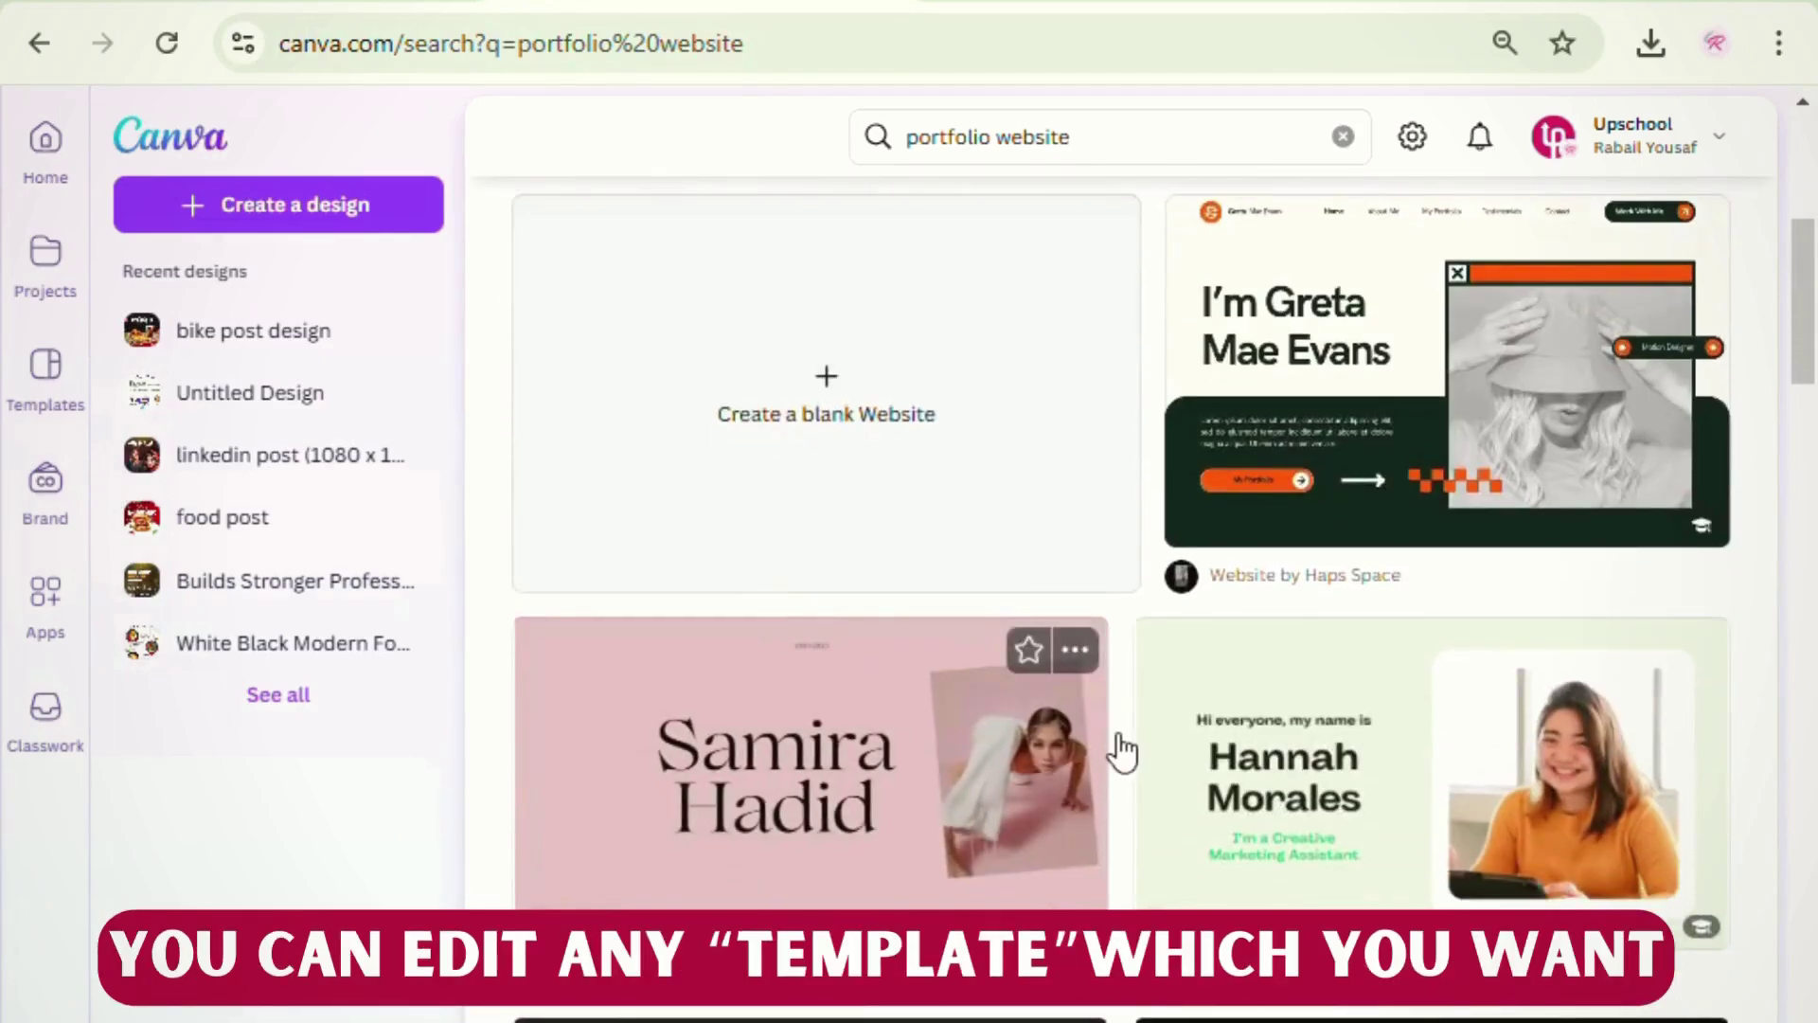
{"action": "scroll", "coordinate": [1433, 783], "scroll_direction": "down", "scroll_amount": 10}
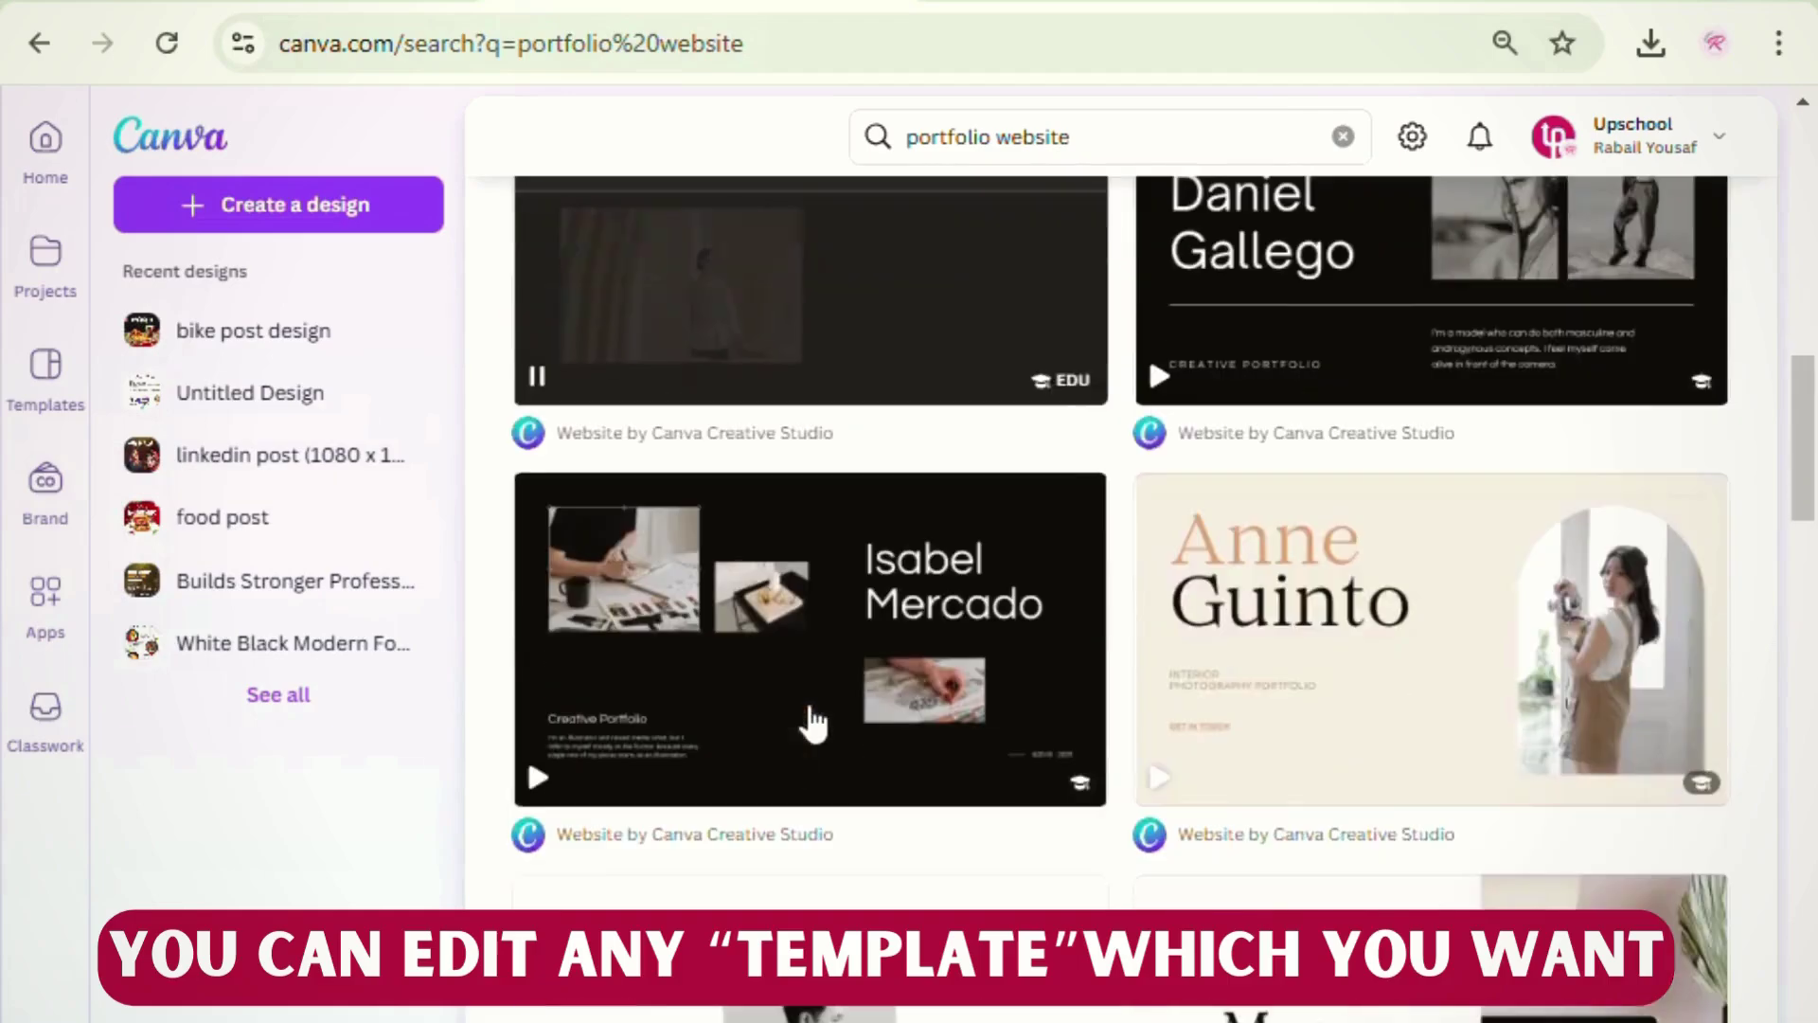
{"action": "scroll", "coordinate": [1351, 702], "scroll_direction": "down", "scroll_amount": 7}
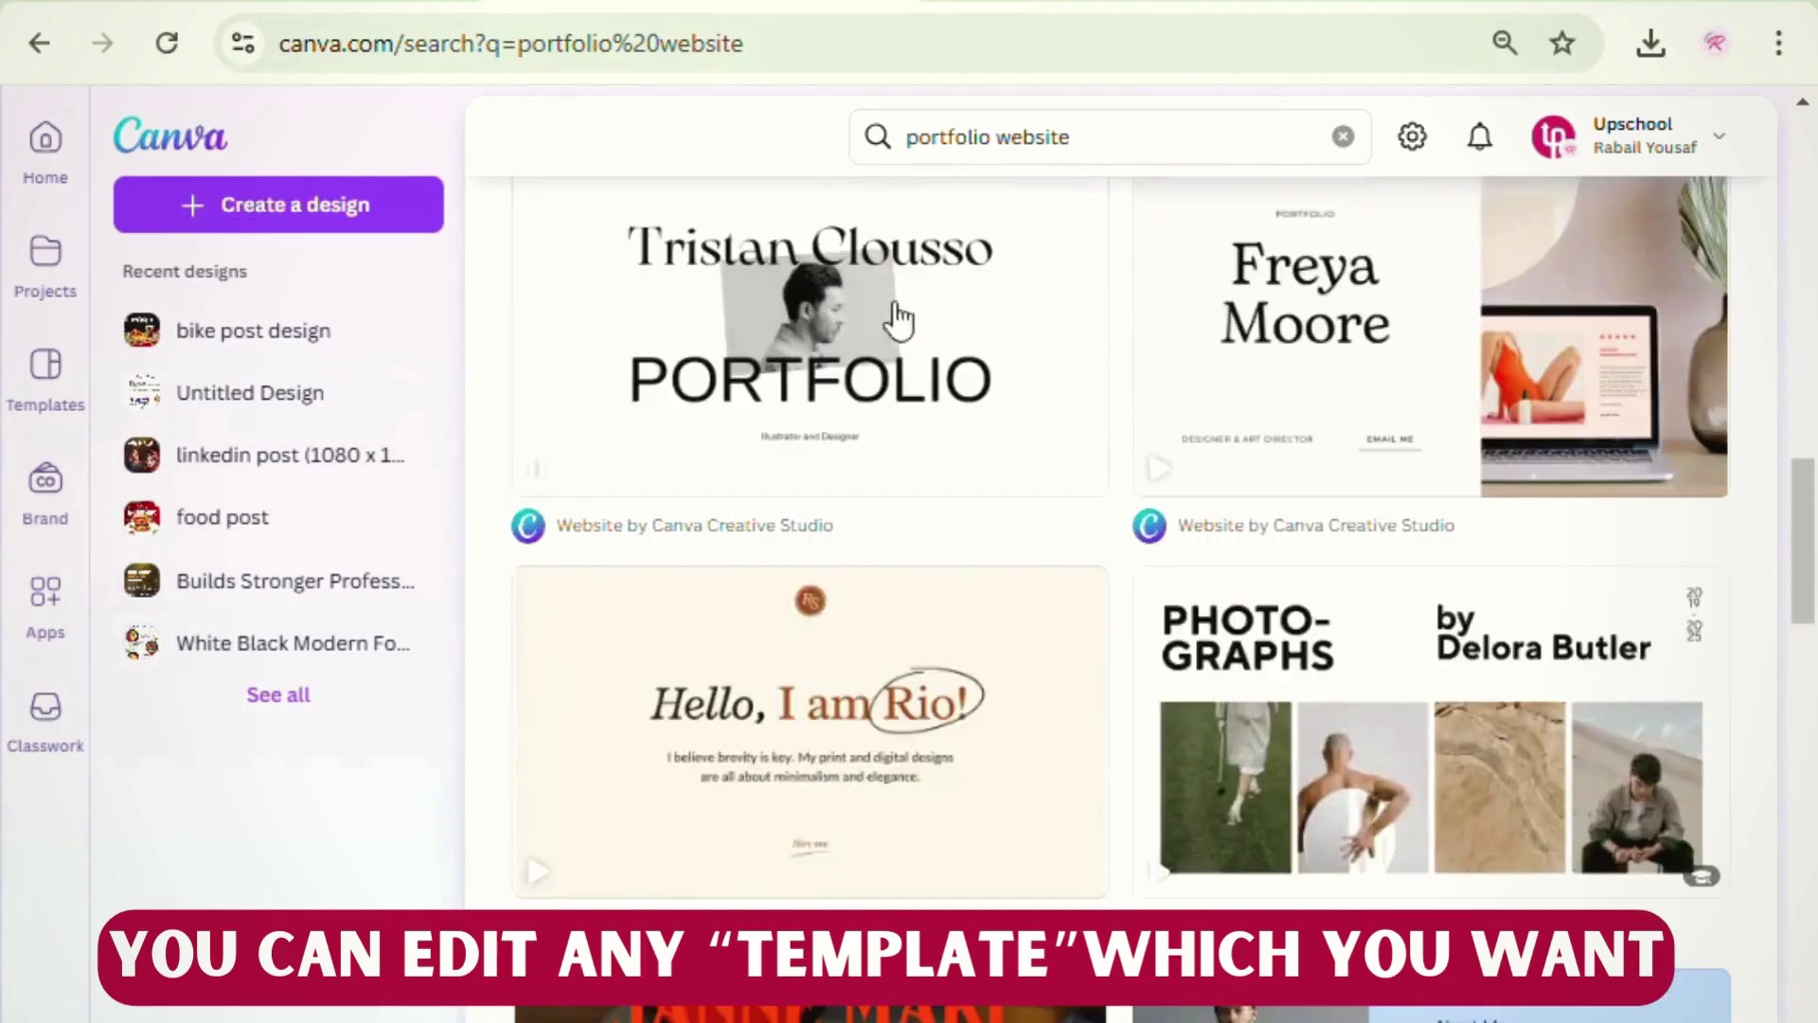
{"action": "scroll", "coordinate": [862, 317], "scroll_direction": "up", "scroll_amount": 2}
{"action": "scroll", "coordinate": [861, 373], "scroll_direction": "down", "scroll_amount": 8}
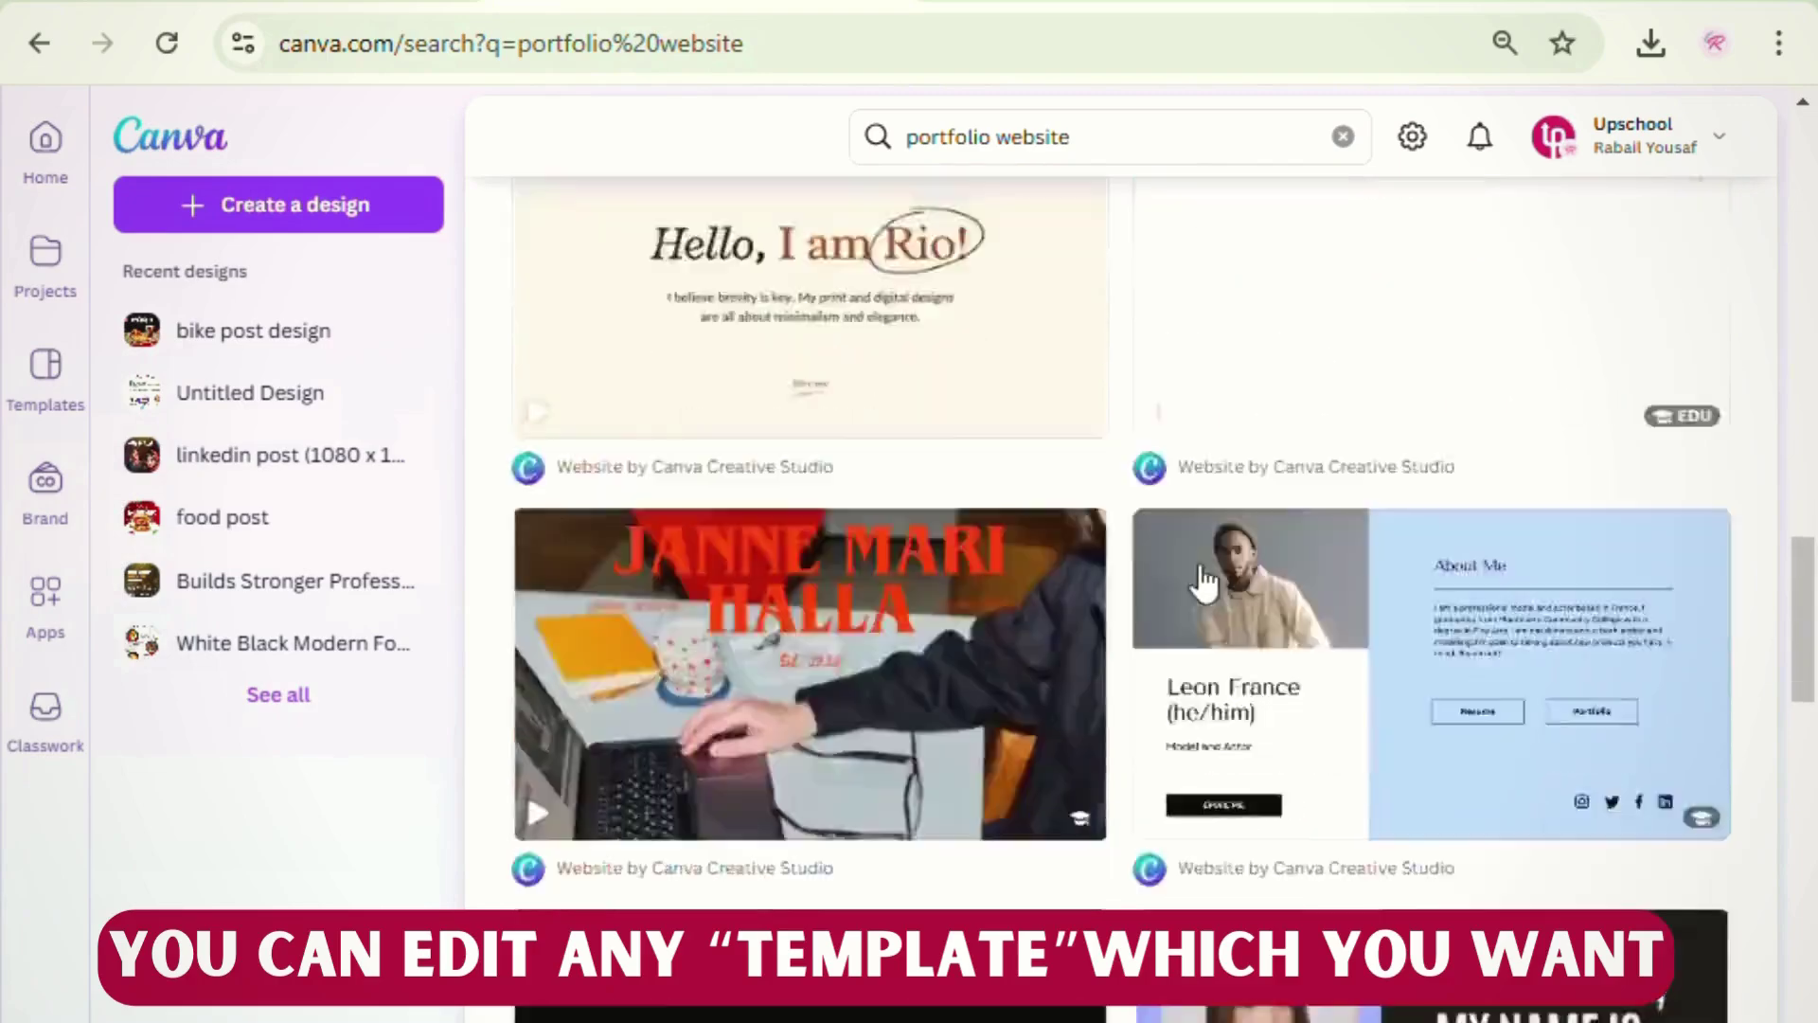
{"action": "scroll", "coordinate": [1203, 577], "scroll_direction": "up", "scroll_amount": 1}
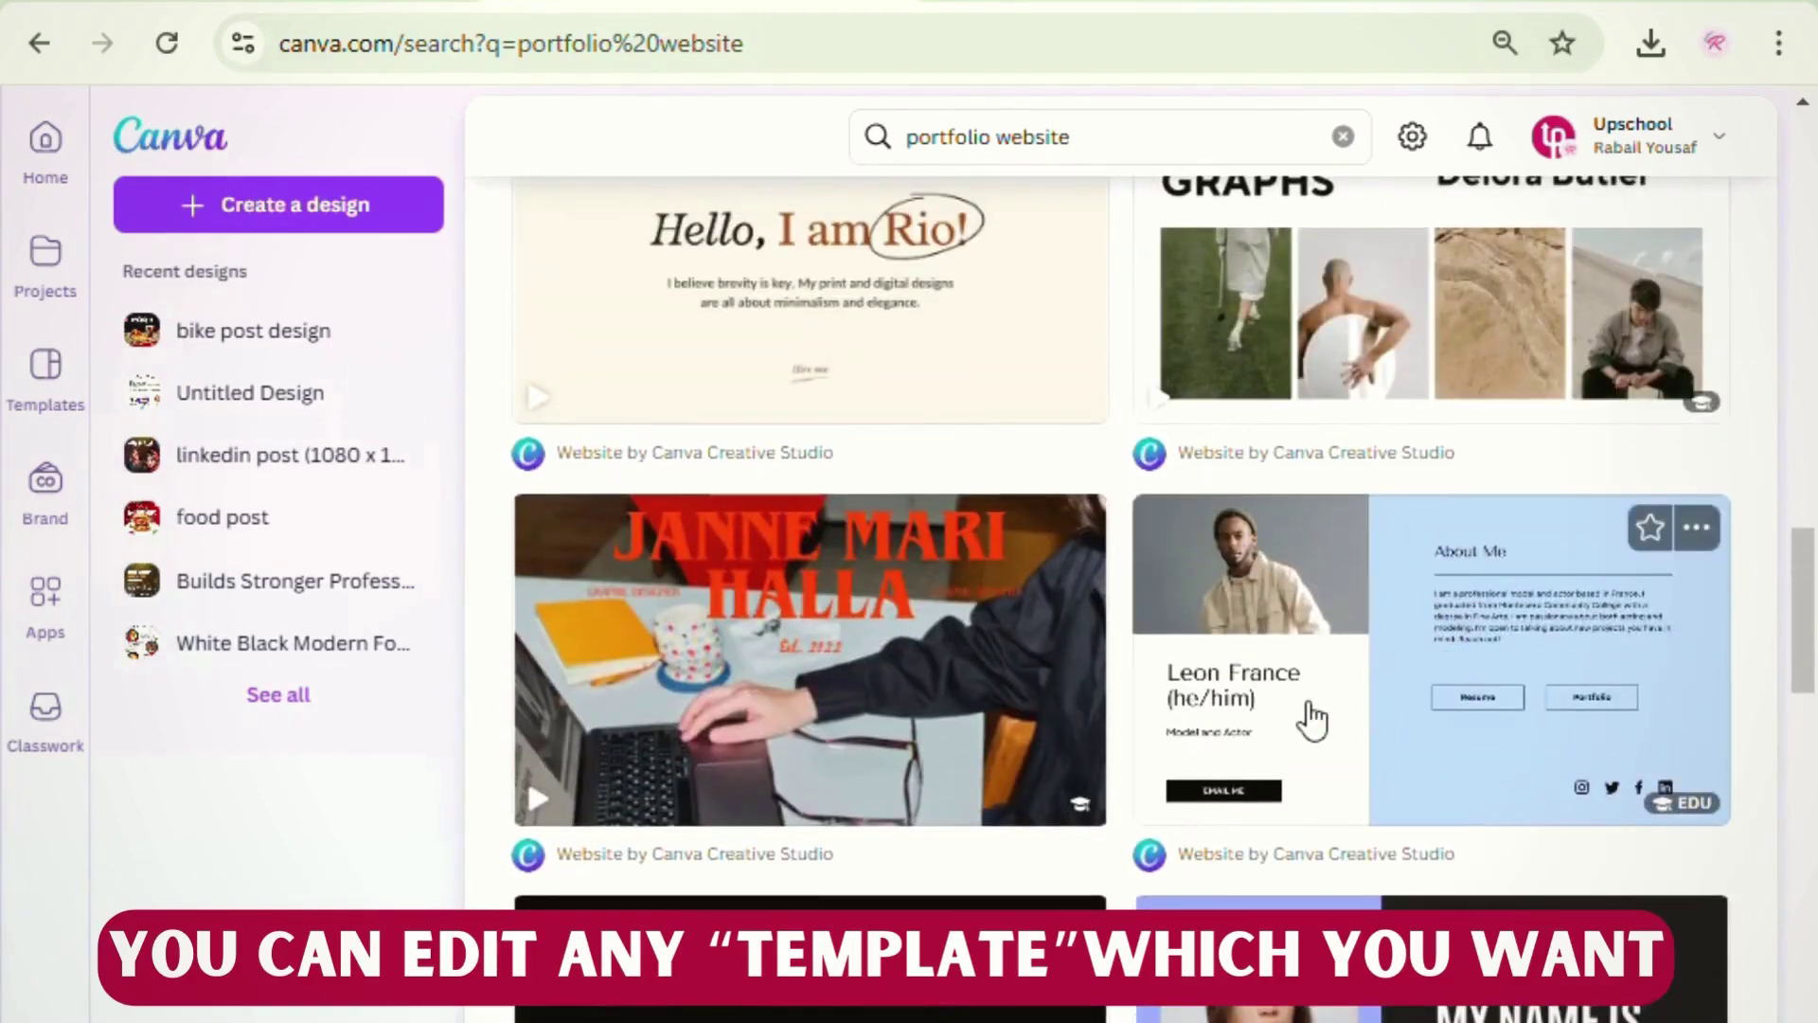
{"action": "scroll", "coordinate": [1312, 719], "scroll_direction": "down", "scroll_amount": 7}
{"action": "scroll", "coordinate": [1311, 720], "scroll_direction": "down", "scroll_amount": 5}
{"action": "scroll", "coordinate": [1311, 710], "scroll_direction": "up", "scroll_amount": 5}
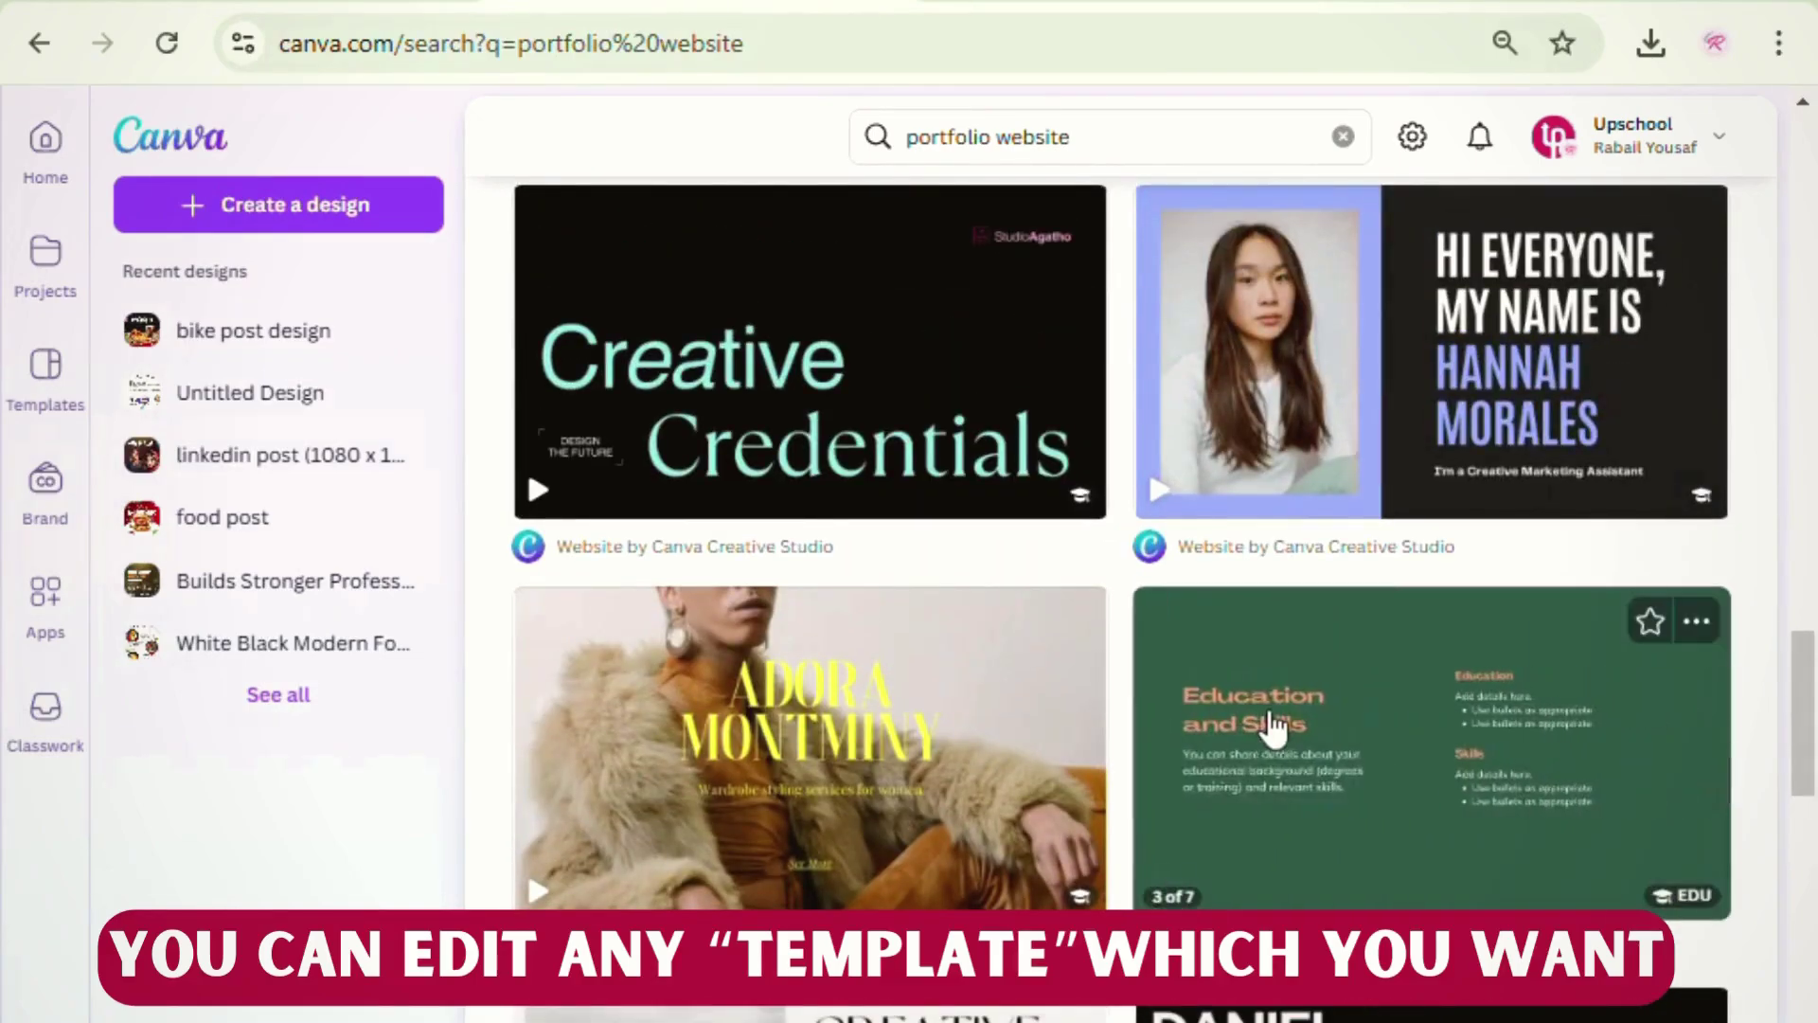
{"action": "scroll", "coordinate": [1278, 729], "scroll_direction": "down", "scroll_amount": 3}
{"action": "scroll", "coordinate": [1282, 730], "scroll_direction": "up", "scroll_amount": 5}
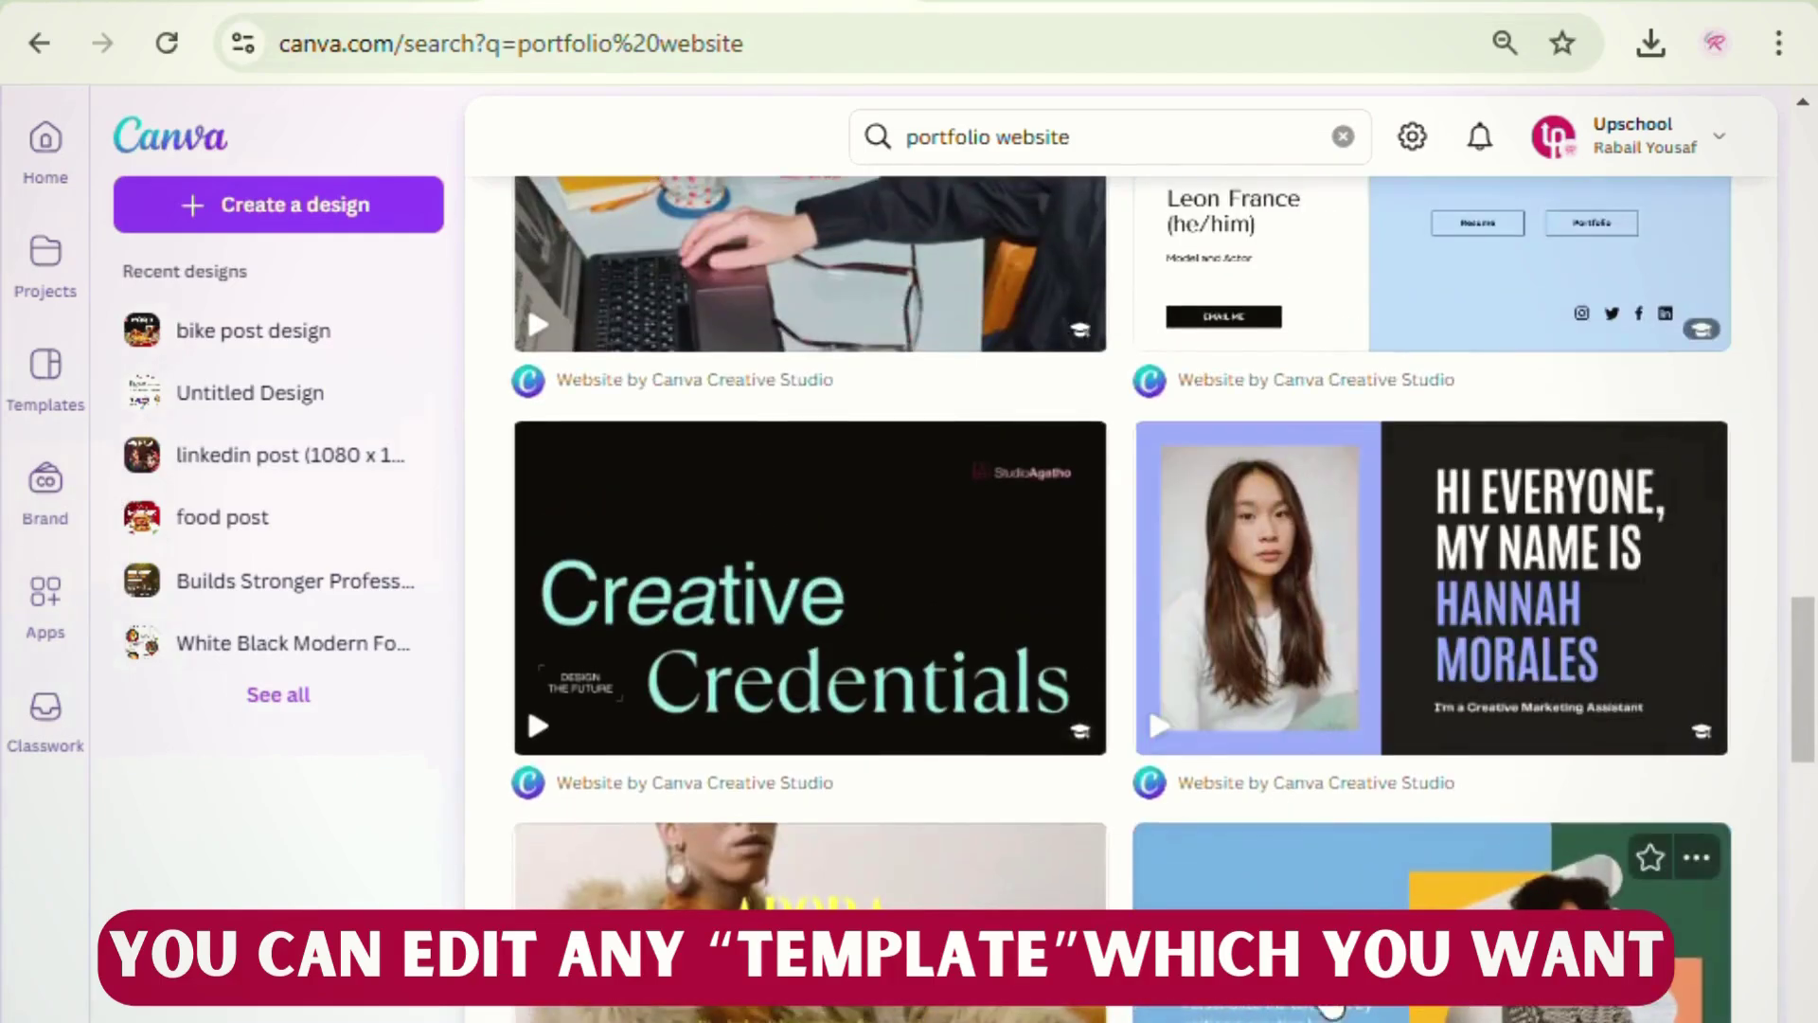
{"action": "left_click", "coordinate": [1330, 1011]}
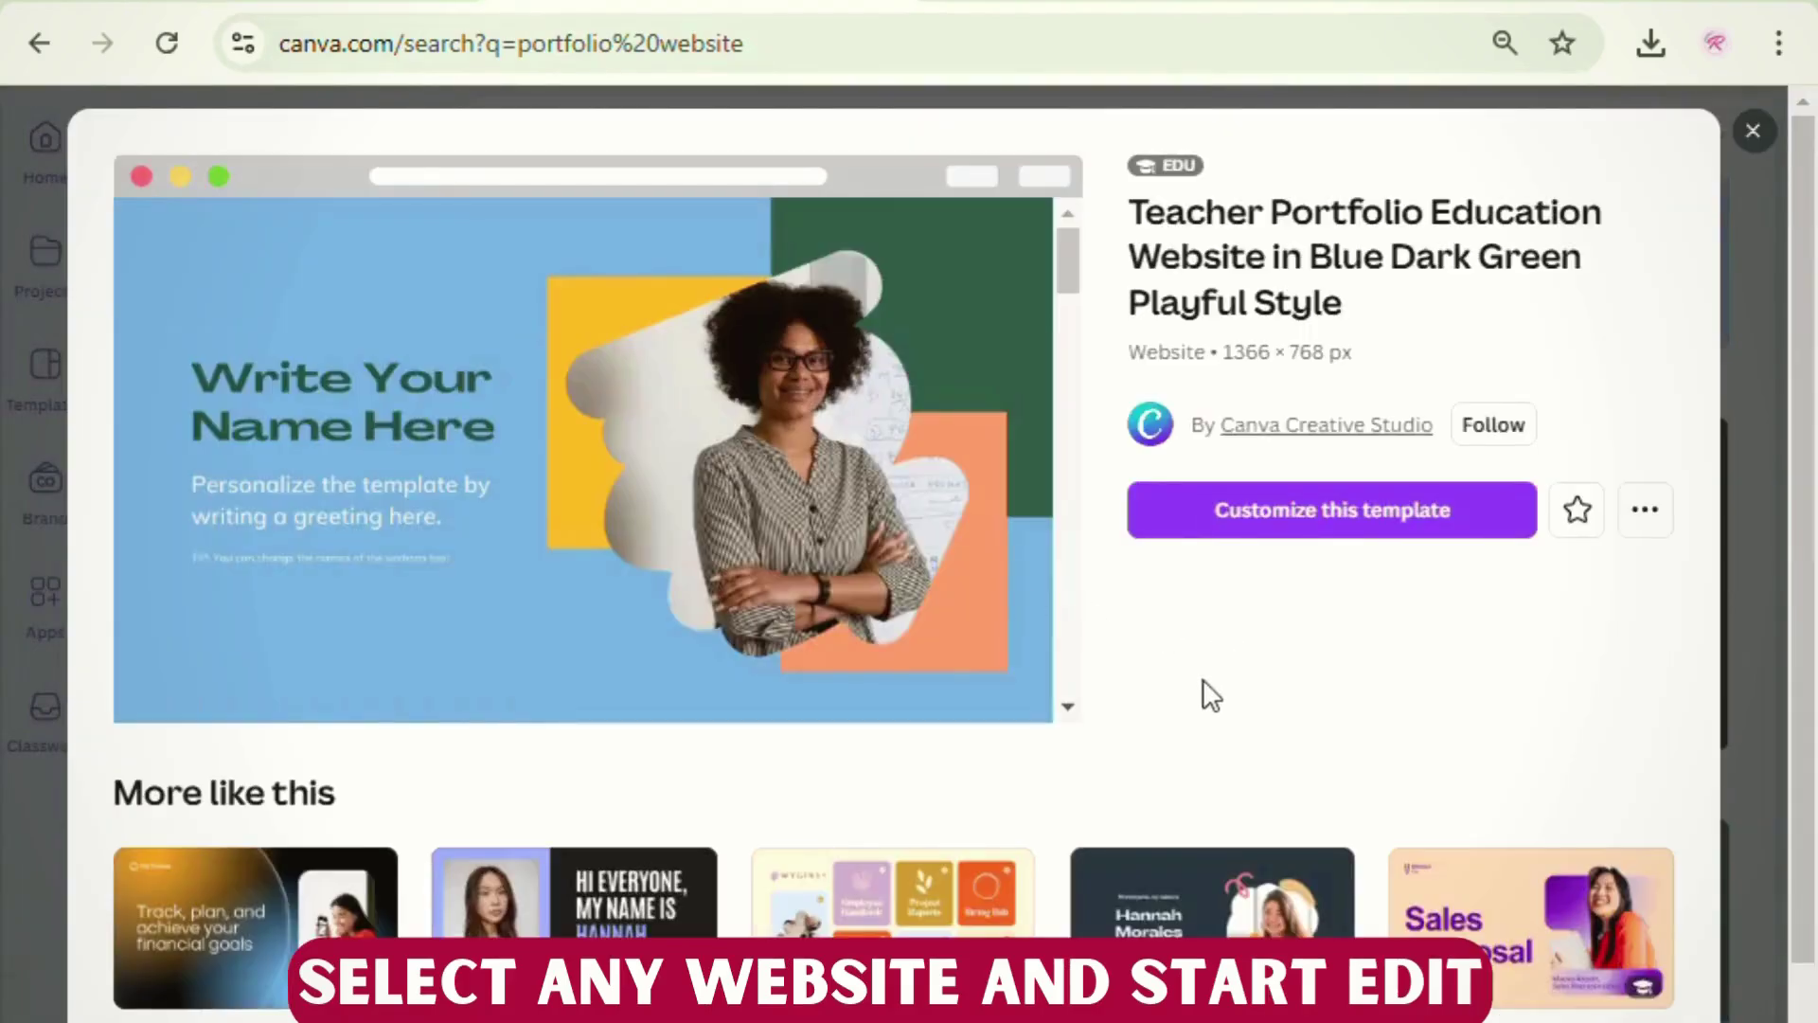
- Customize the Teacher Portfolio template, then review its hero, About You and gallery pages
{"action": "left_click", "coordinate": [1326, 517]}
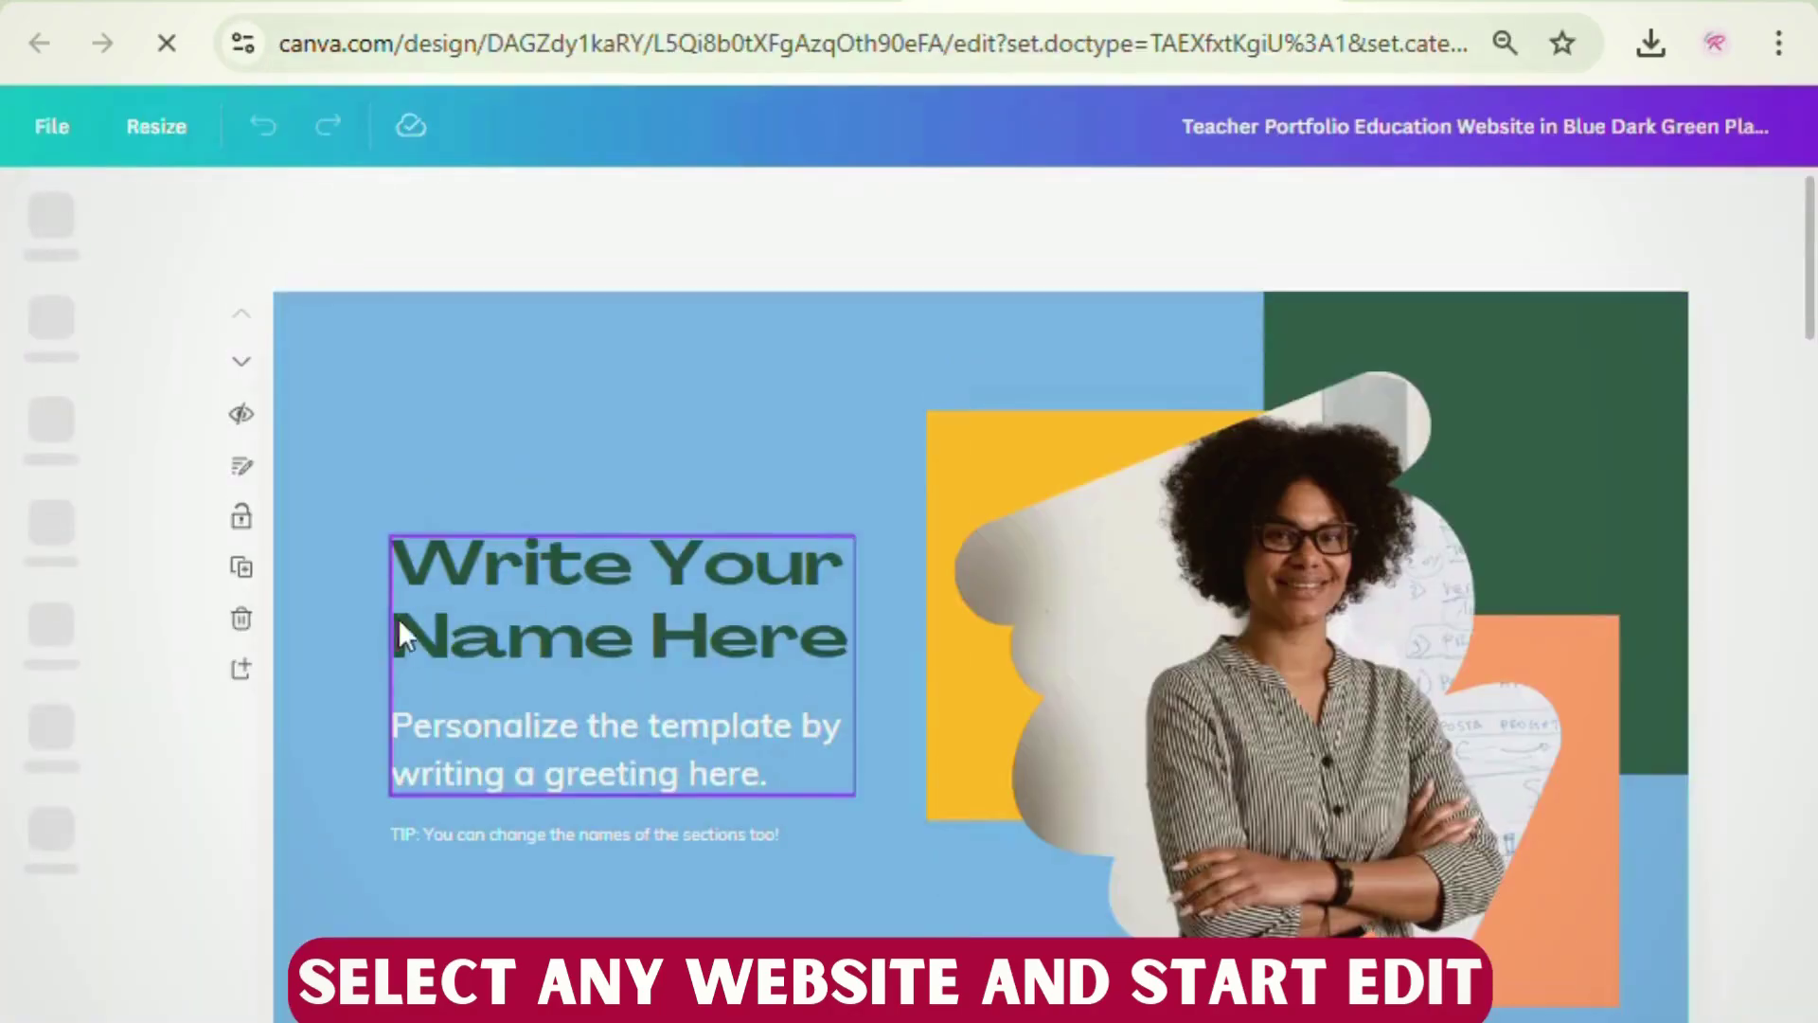
{"action": "scroll", "coordinate": [263, 752], "scroll_direction": "down", "scroll_amount": 10}
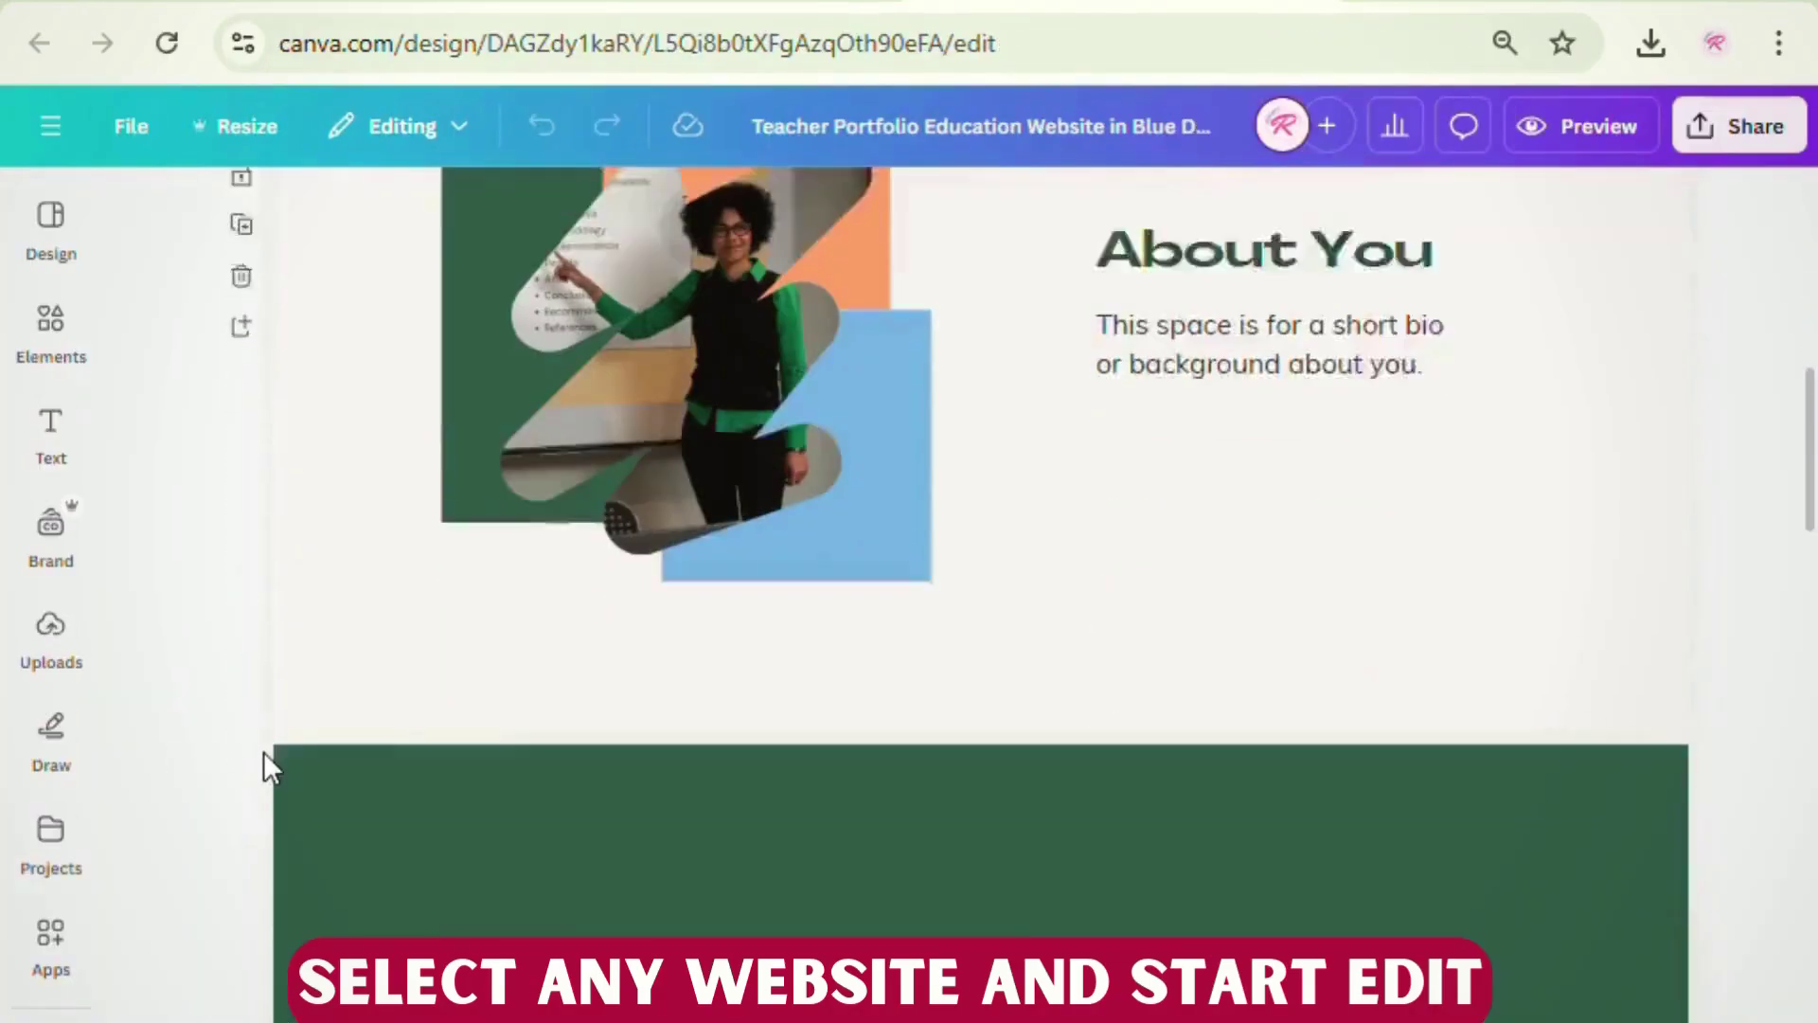
{"action": "scroll", "coordinate": [263, 752], "scroll_direction": "down", "scroll_amount": 15}
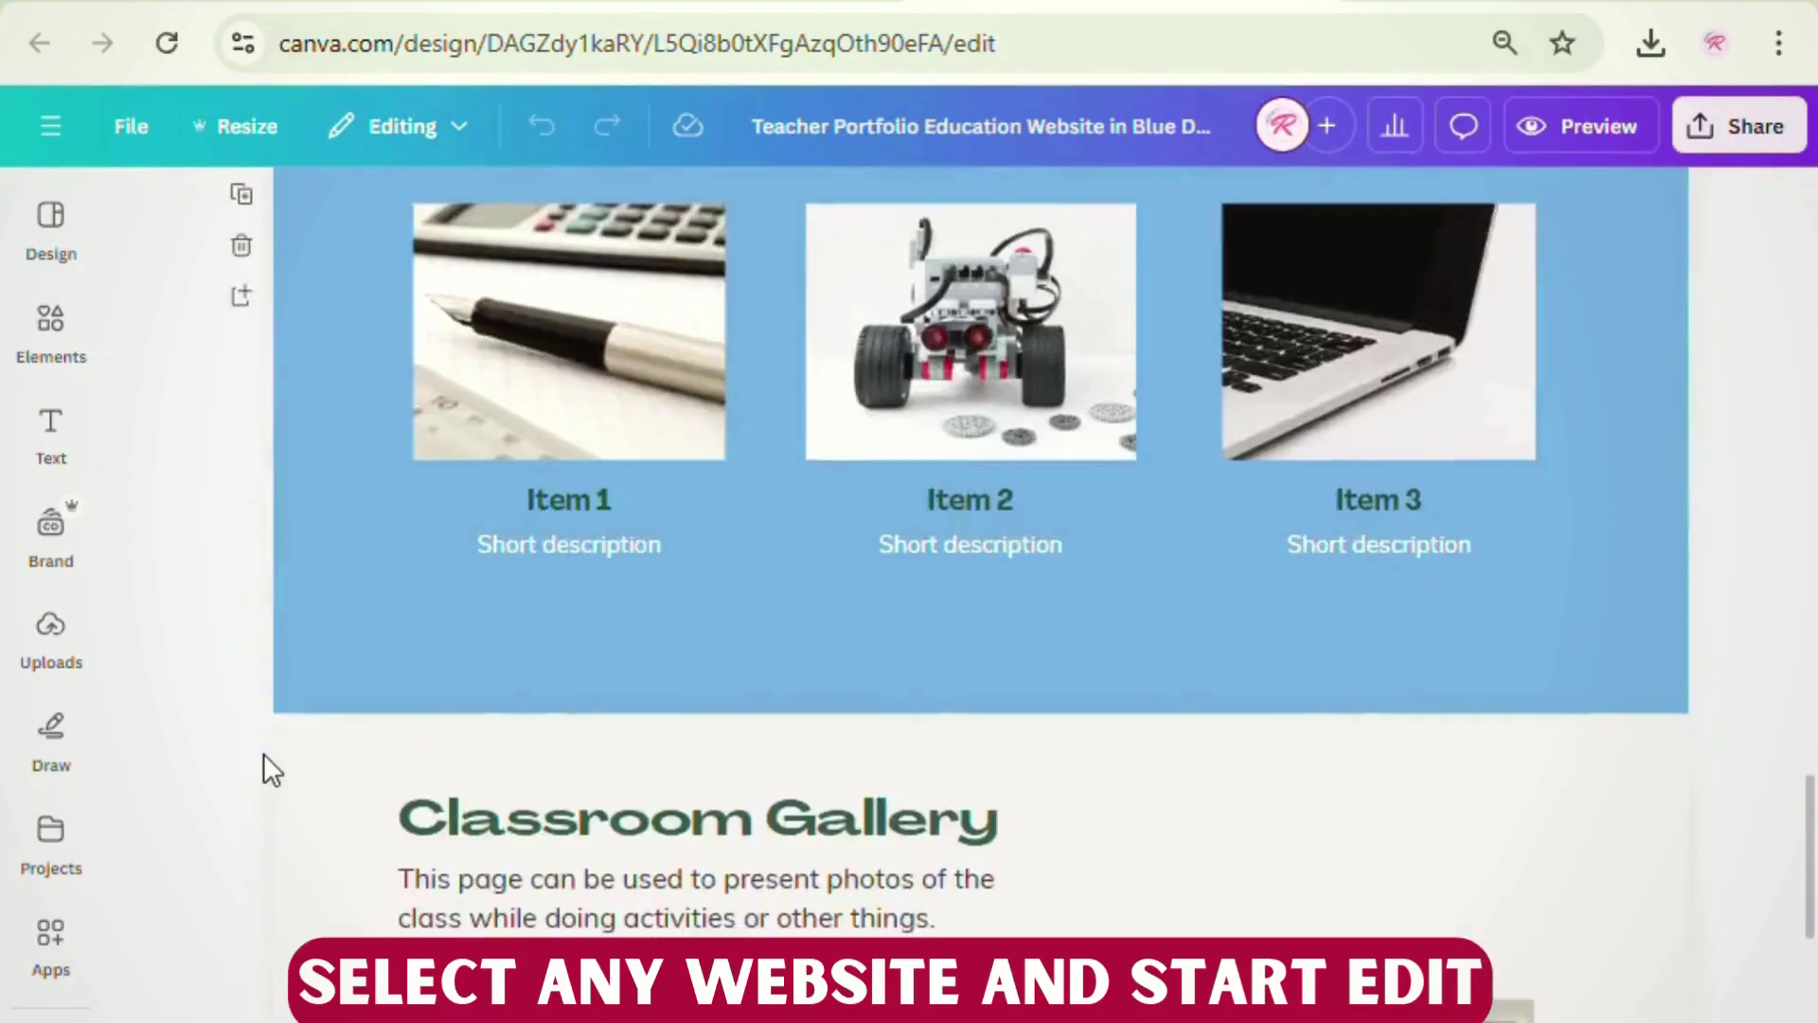
{"action": "scroll", "coordinate": [263, 753], "scroll_direction": "down", "scroll_amount": 10}
{"action": "scroll", "coordinate": [263, 752], "scroll_direction": "up", "scroll_amount": 13}
{"action": "scroll", "coordinate": [263, 753], "scroll_direction": "up", "scroll_amount": 15}
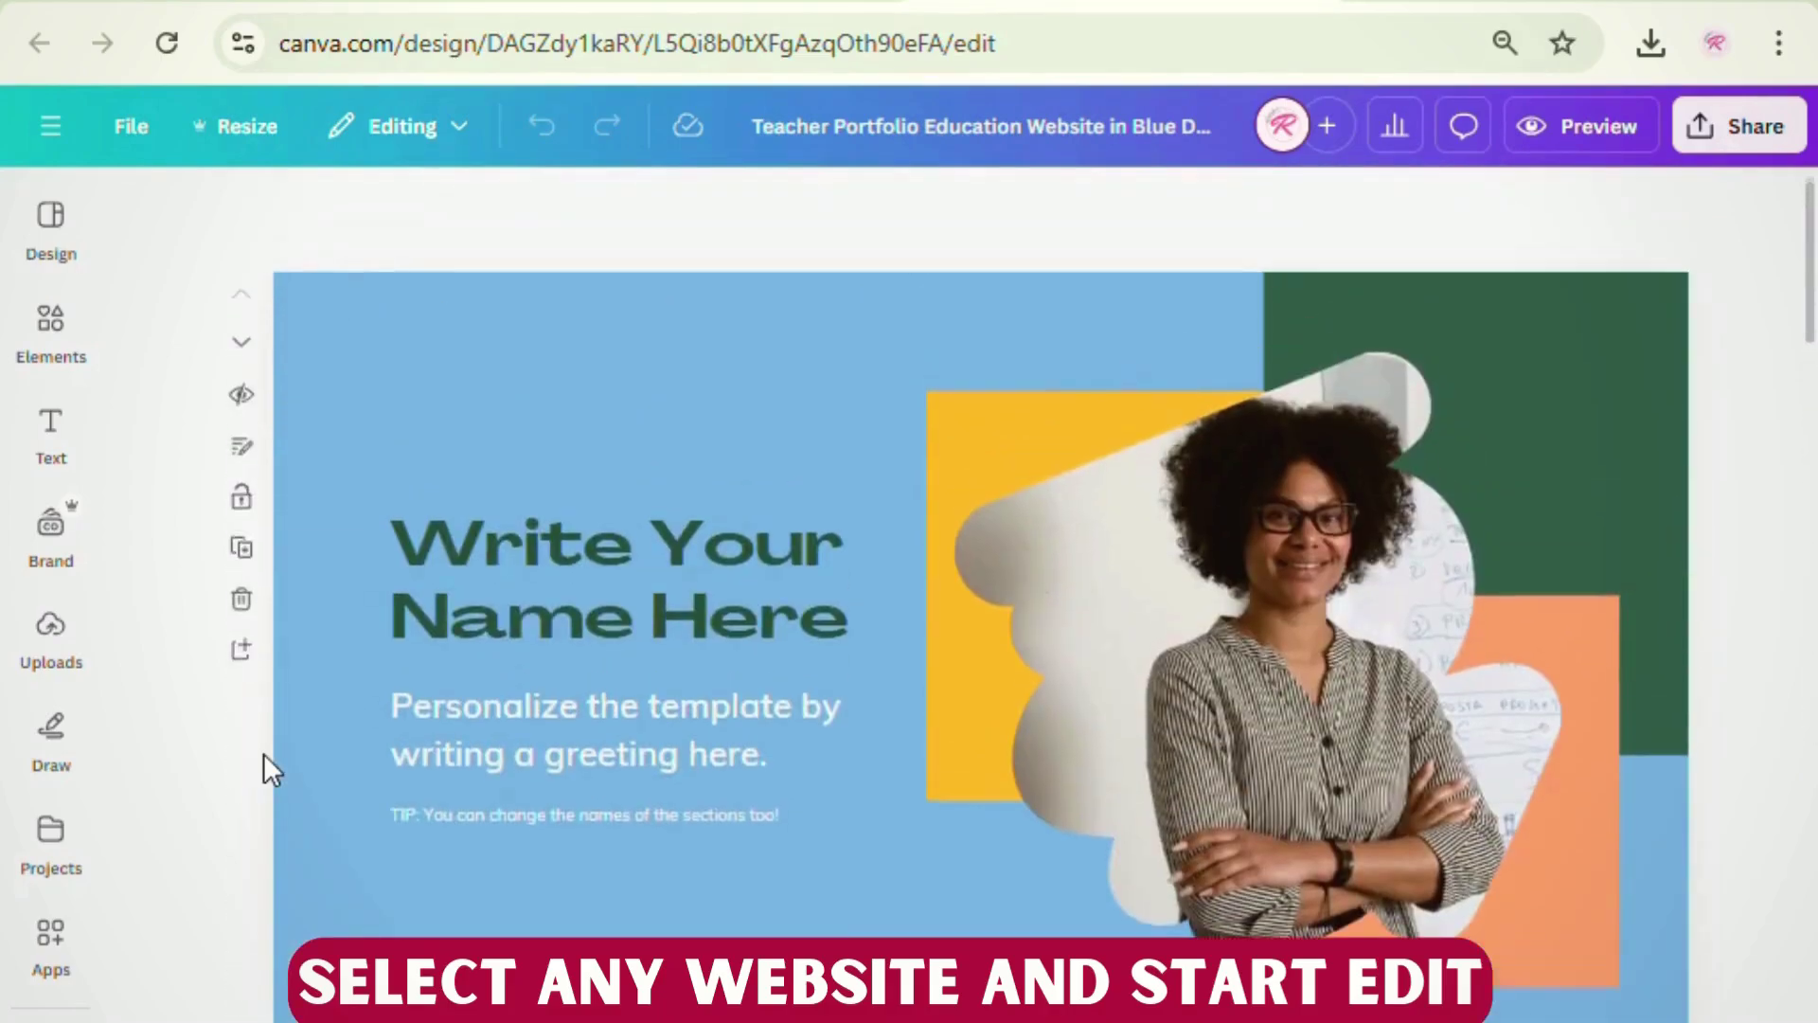
- Replace the hero teacher photo with the uploaded coffee-holding woman photo, keeping the frame
{"action": "left_click", "coordinate": [1212, 616]}
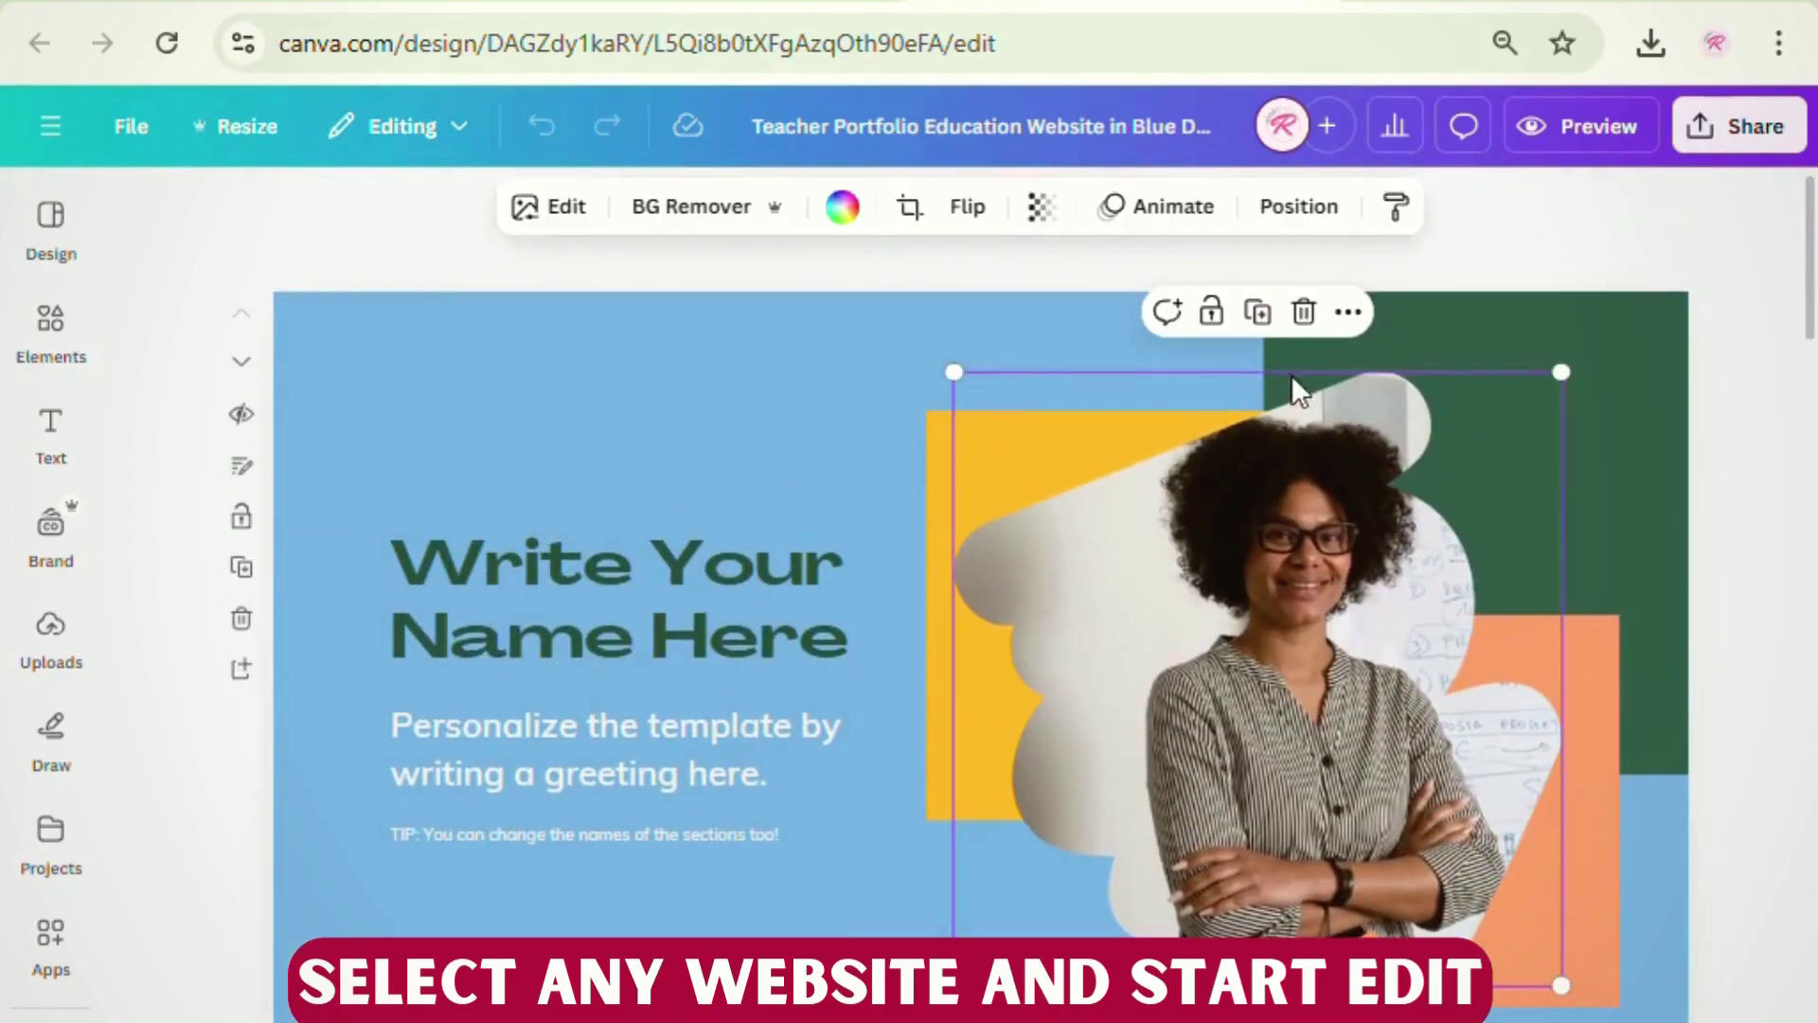
{"action": "left_click", "coordinate": [1319, 320]}
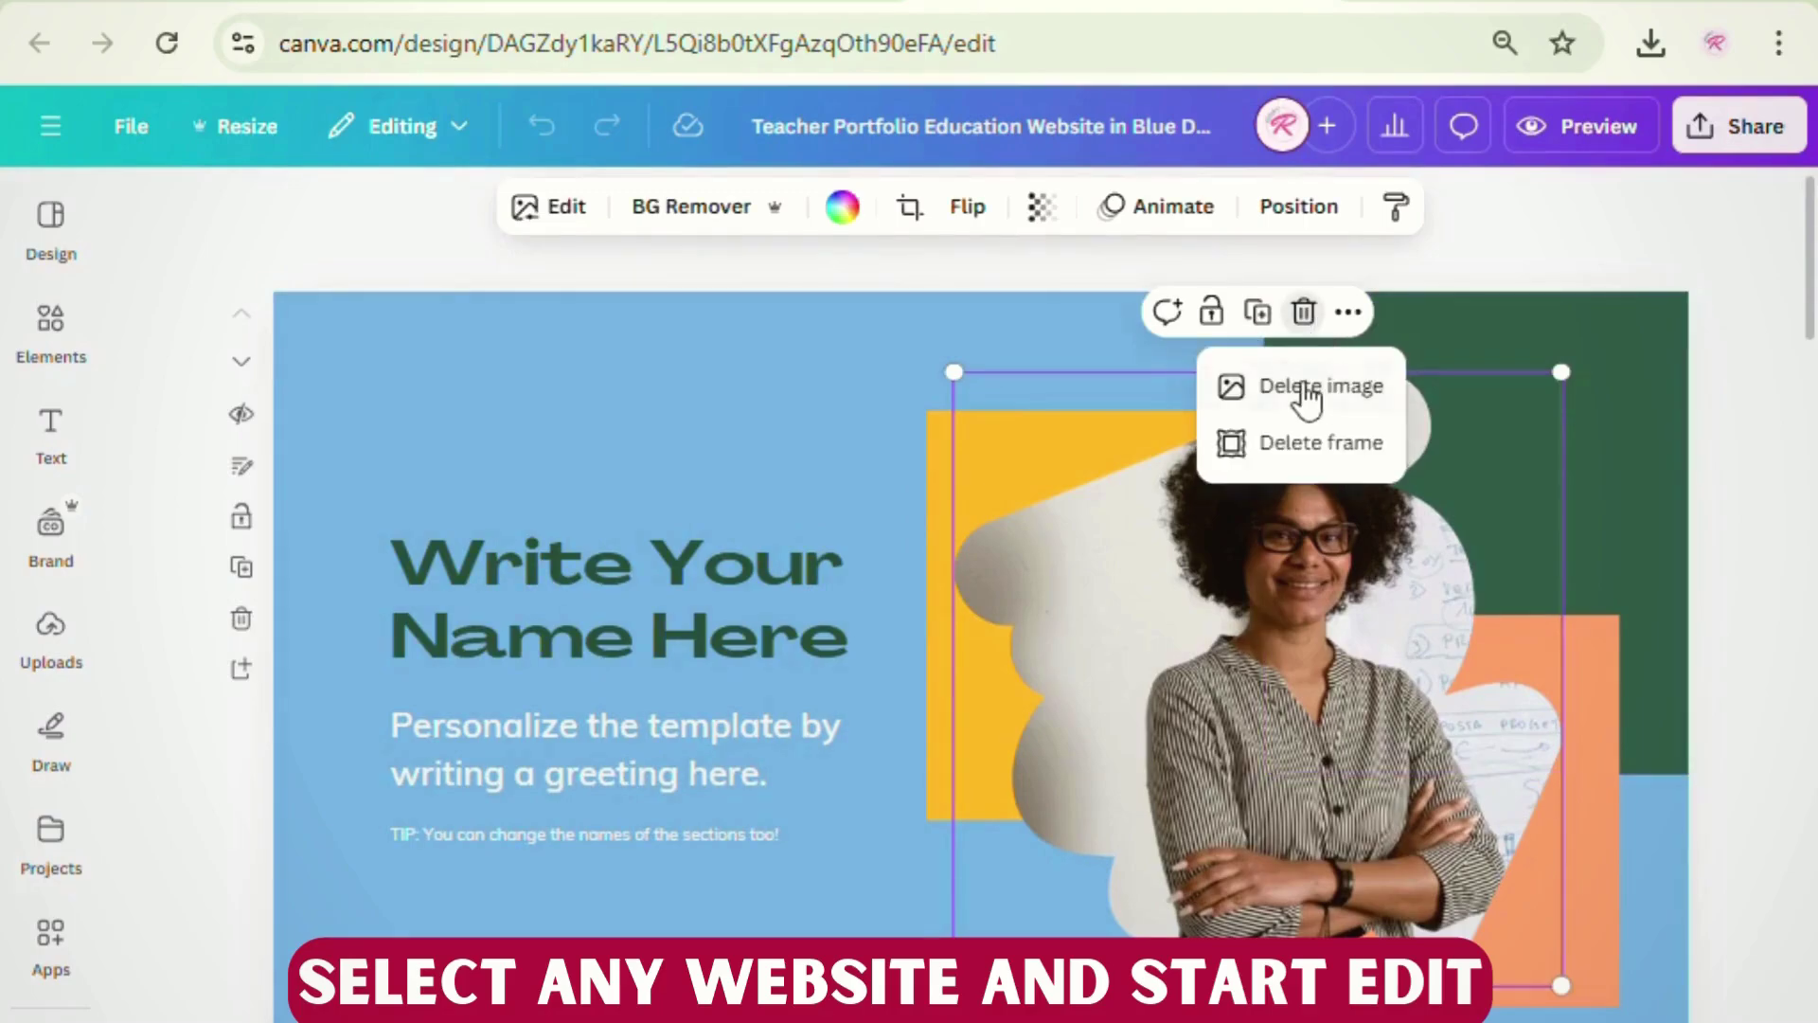
{"action": "left_click", "coordinate": [1306, 388]}
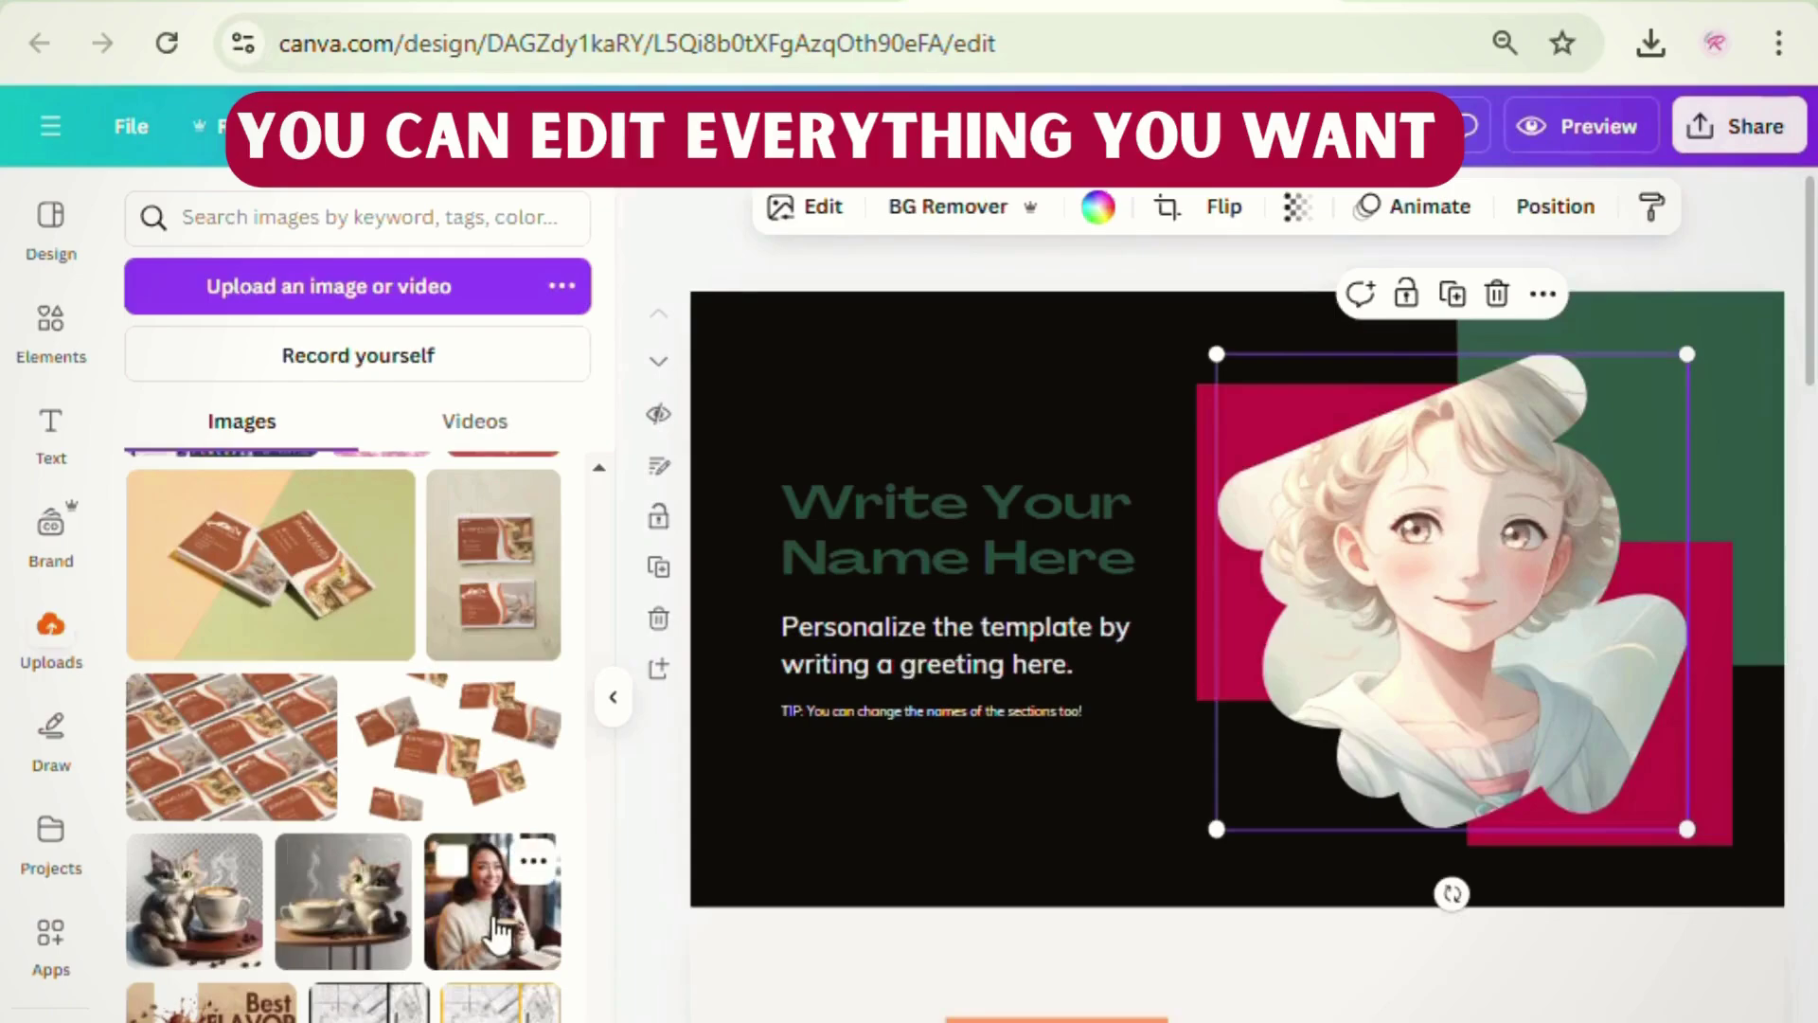
{"action": "left_click_drag", "start_coordinate": [499, 933], "coordinate": [1310, 677]}
{"action": "double_click", "coordinate": [1430, 591]}
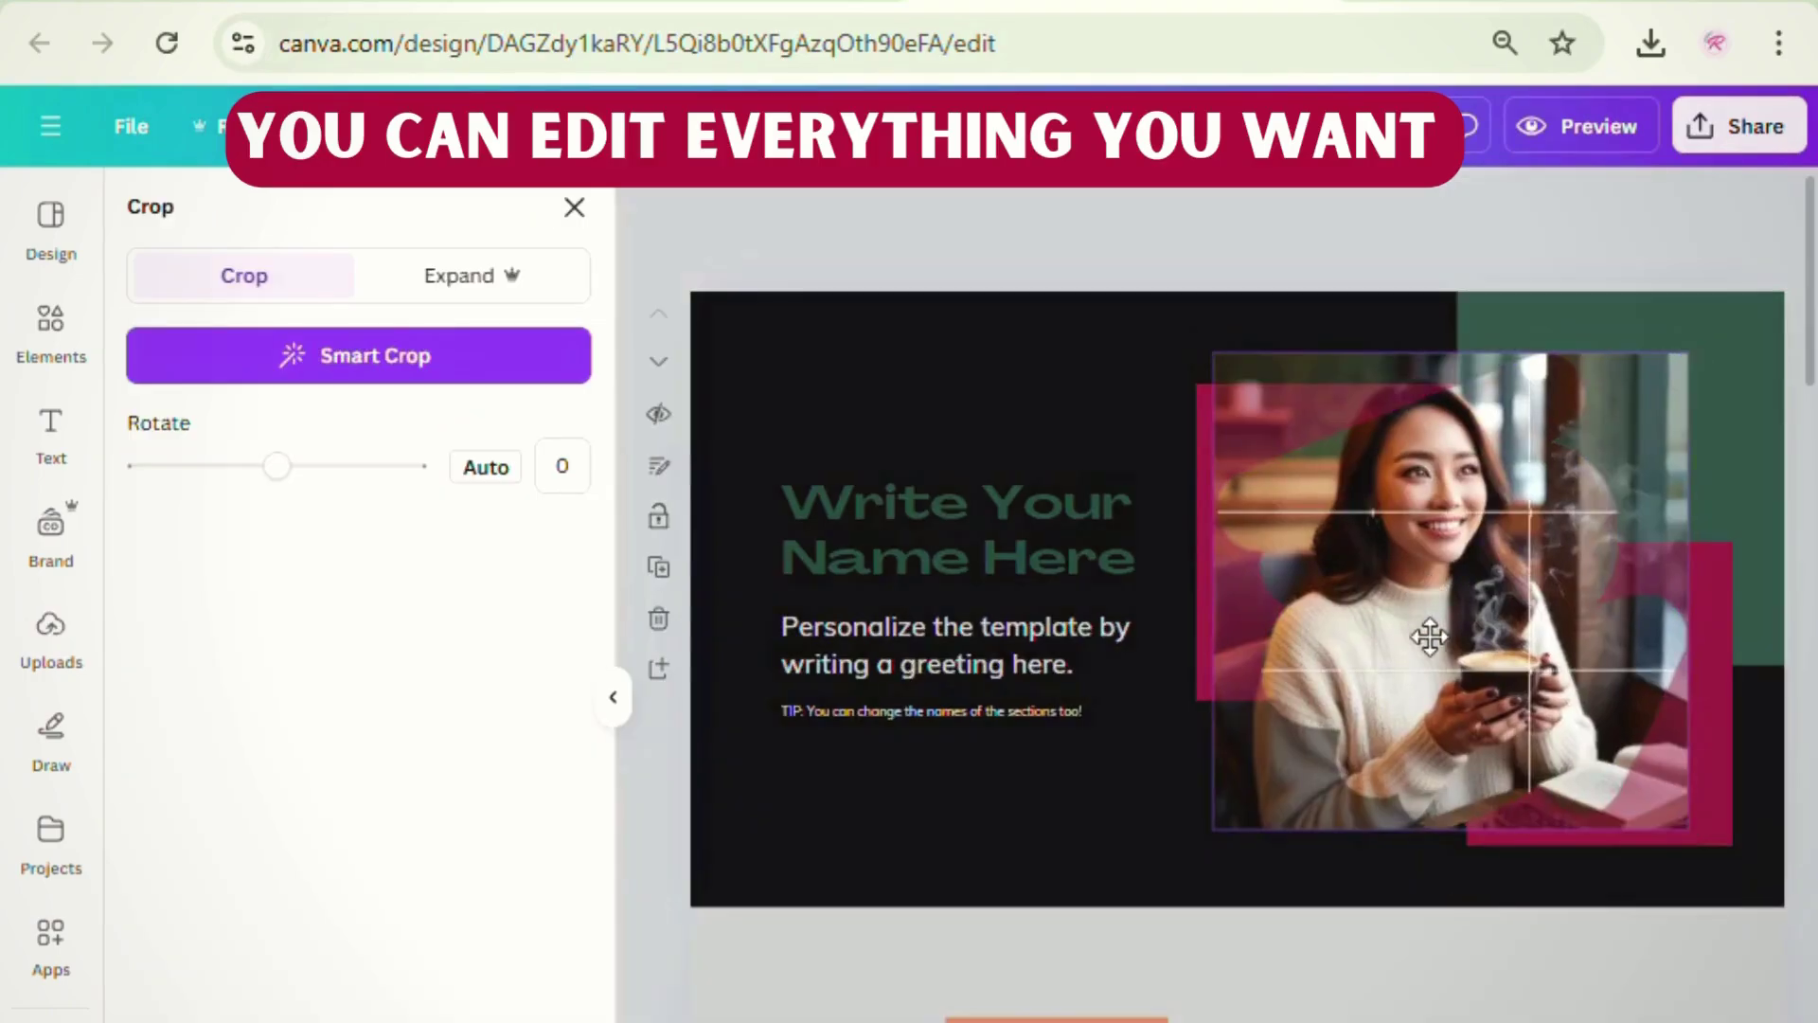
{"action": "left_click", "coordinate": [1020, 256]}
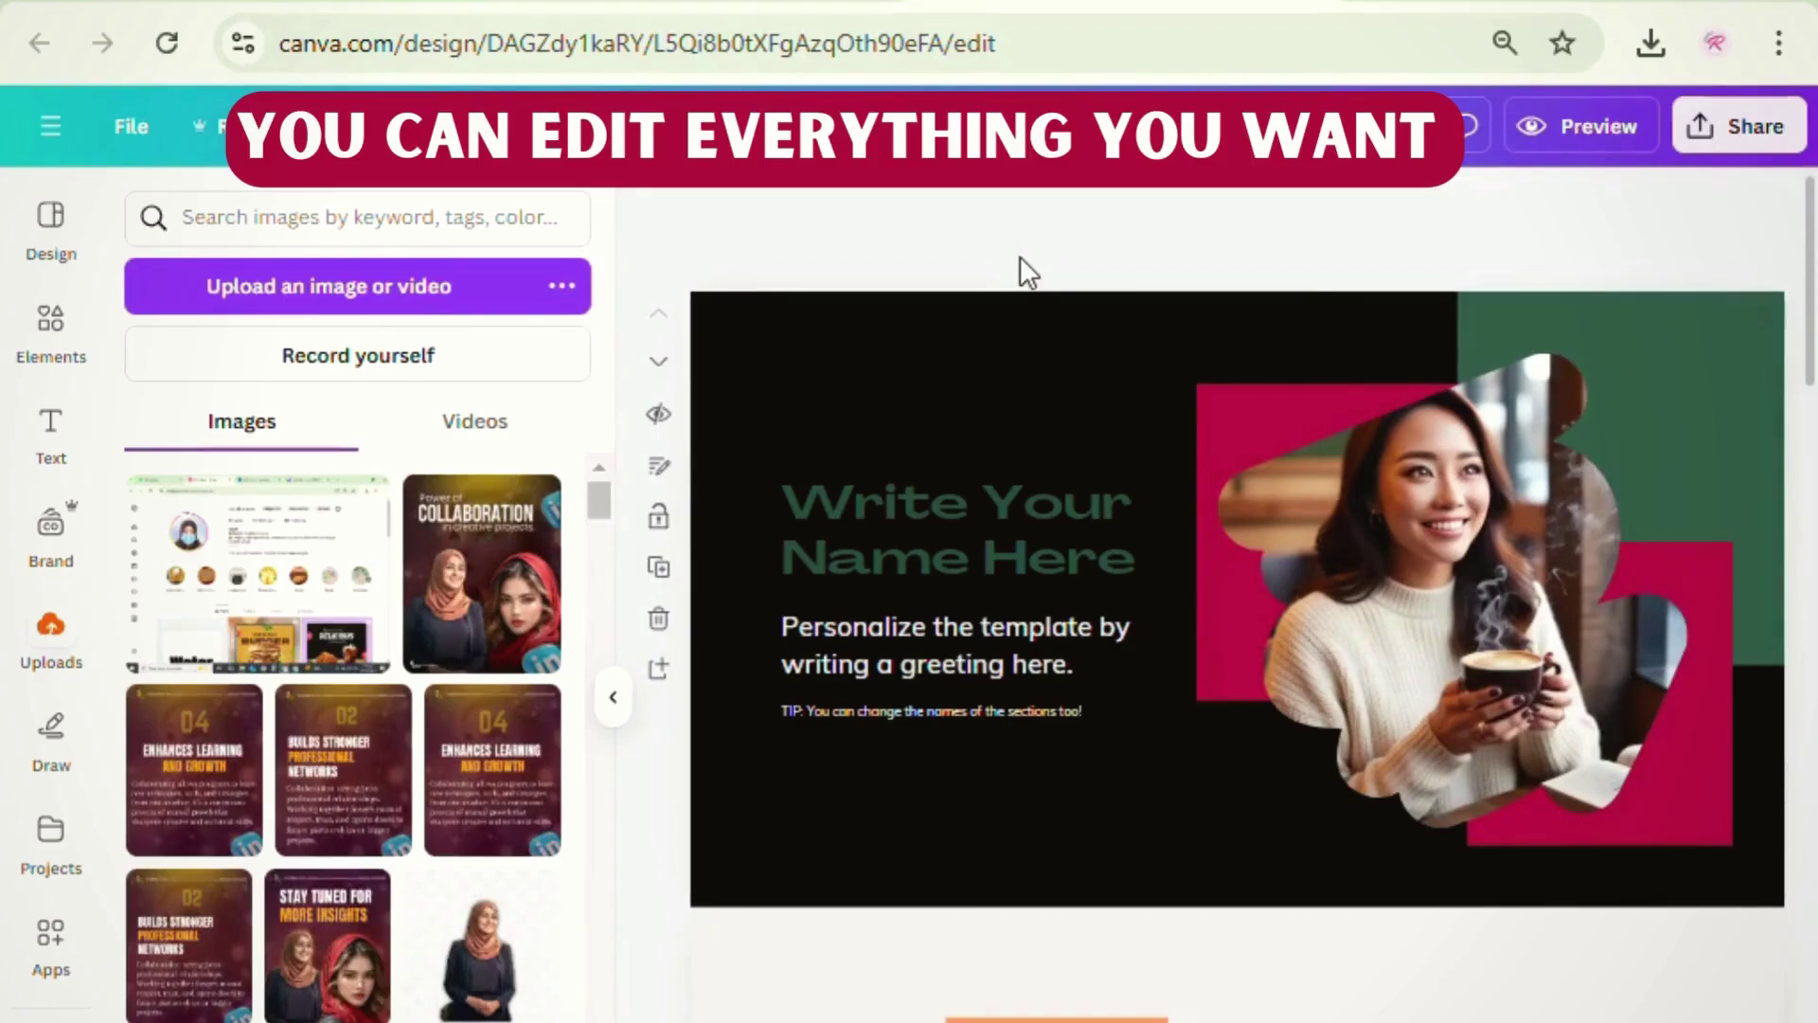
- Ungroup the hero title and replace it with the designer's name in white
{"action": "double_click", "coordinate": [968, 511]}
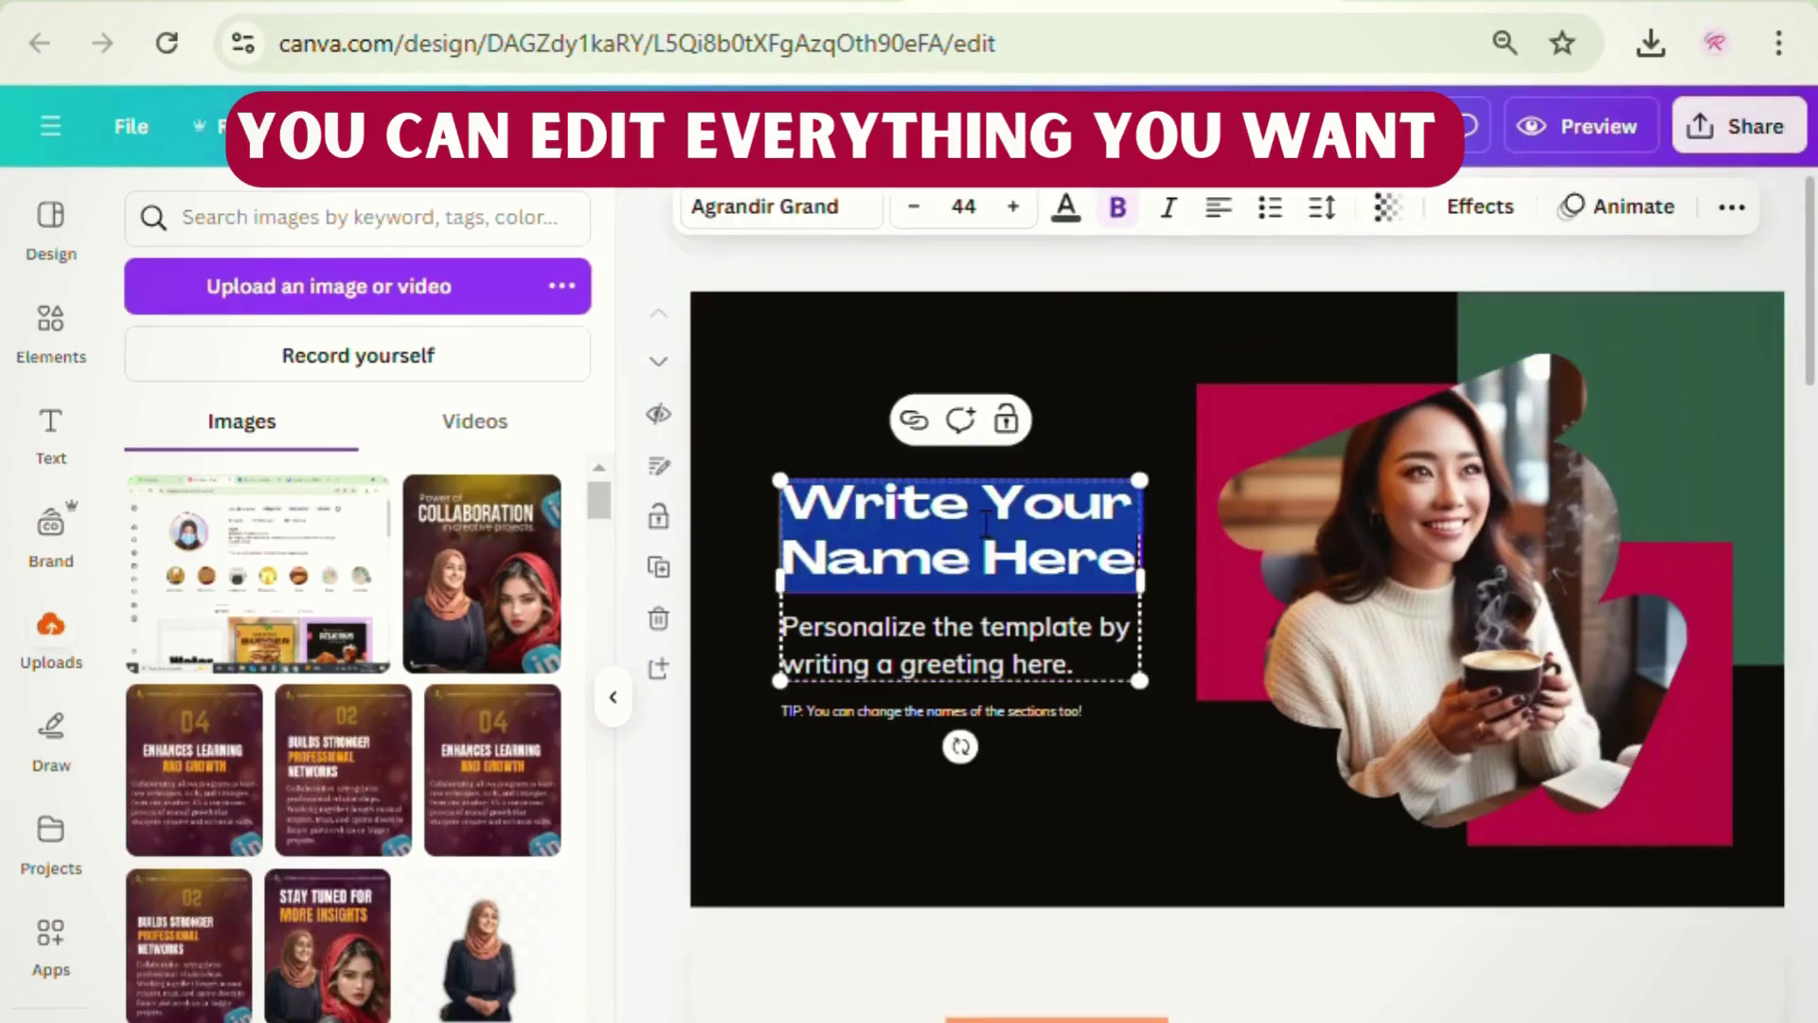
{"action": "left_click", "coordinate": [724, 418]}
{"action": "left_click", "coordinate": [820, 541]}
{"action": "left_click", "coordinate": [914, 422]}
{"action": "left_click", "coordinate": [803, 409]}
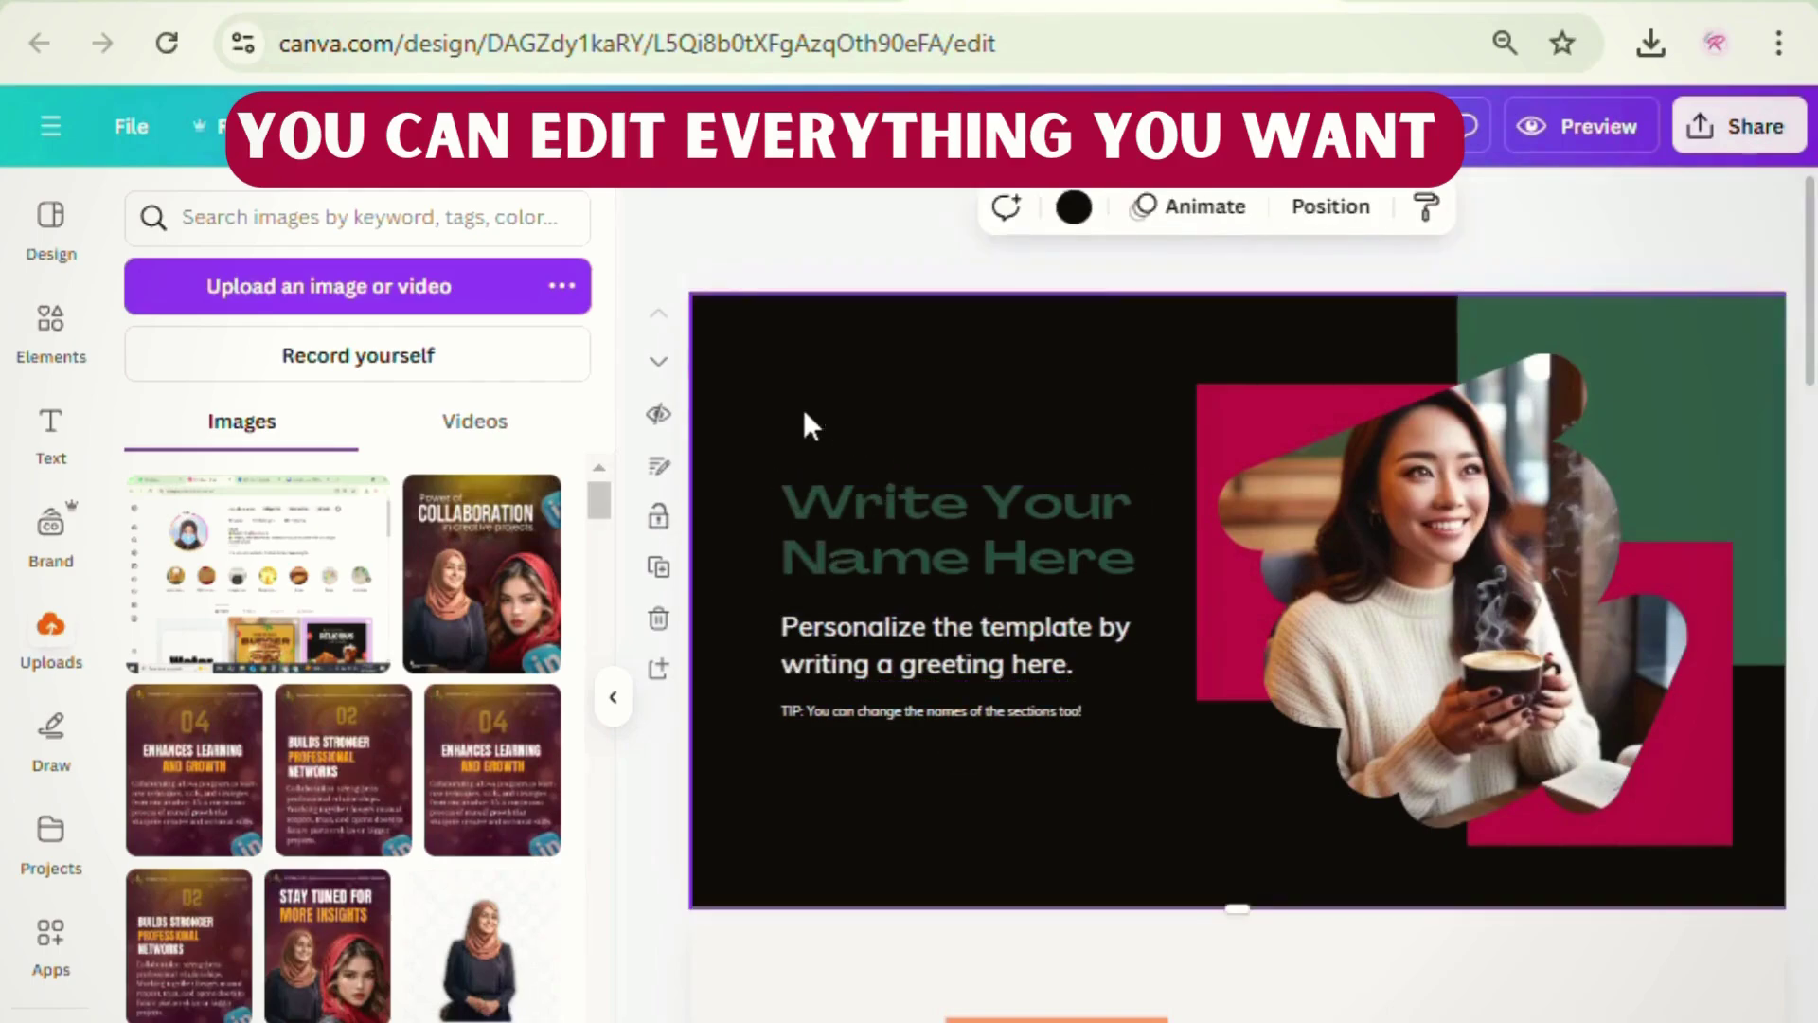
{"action": "left_click", "coordinate": [944, 522]}
{"action": "double_click", "coordinate": [943, 519]}
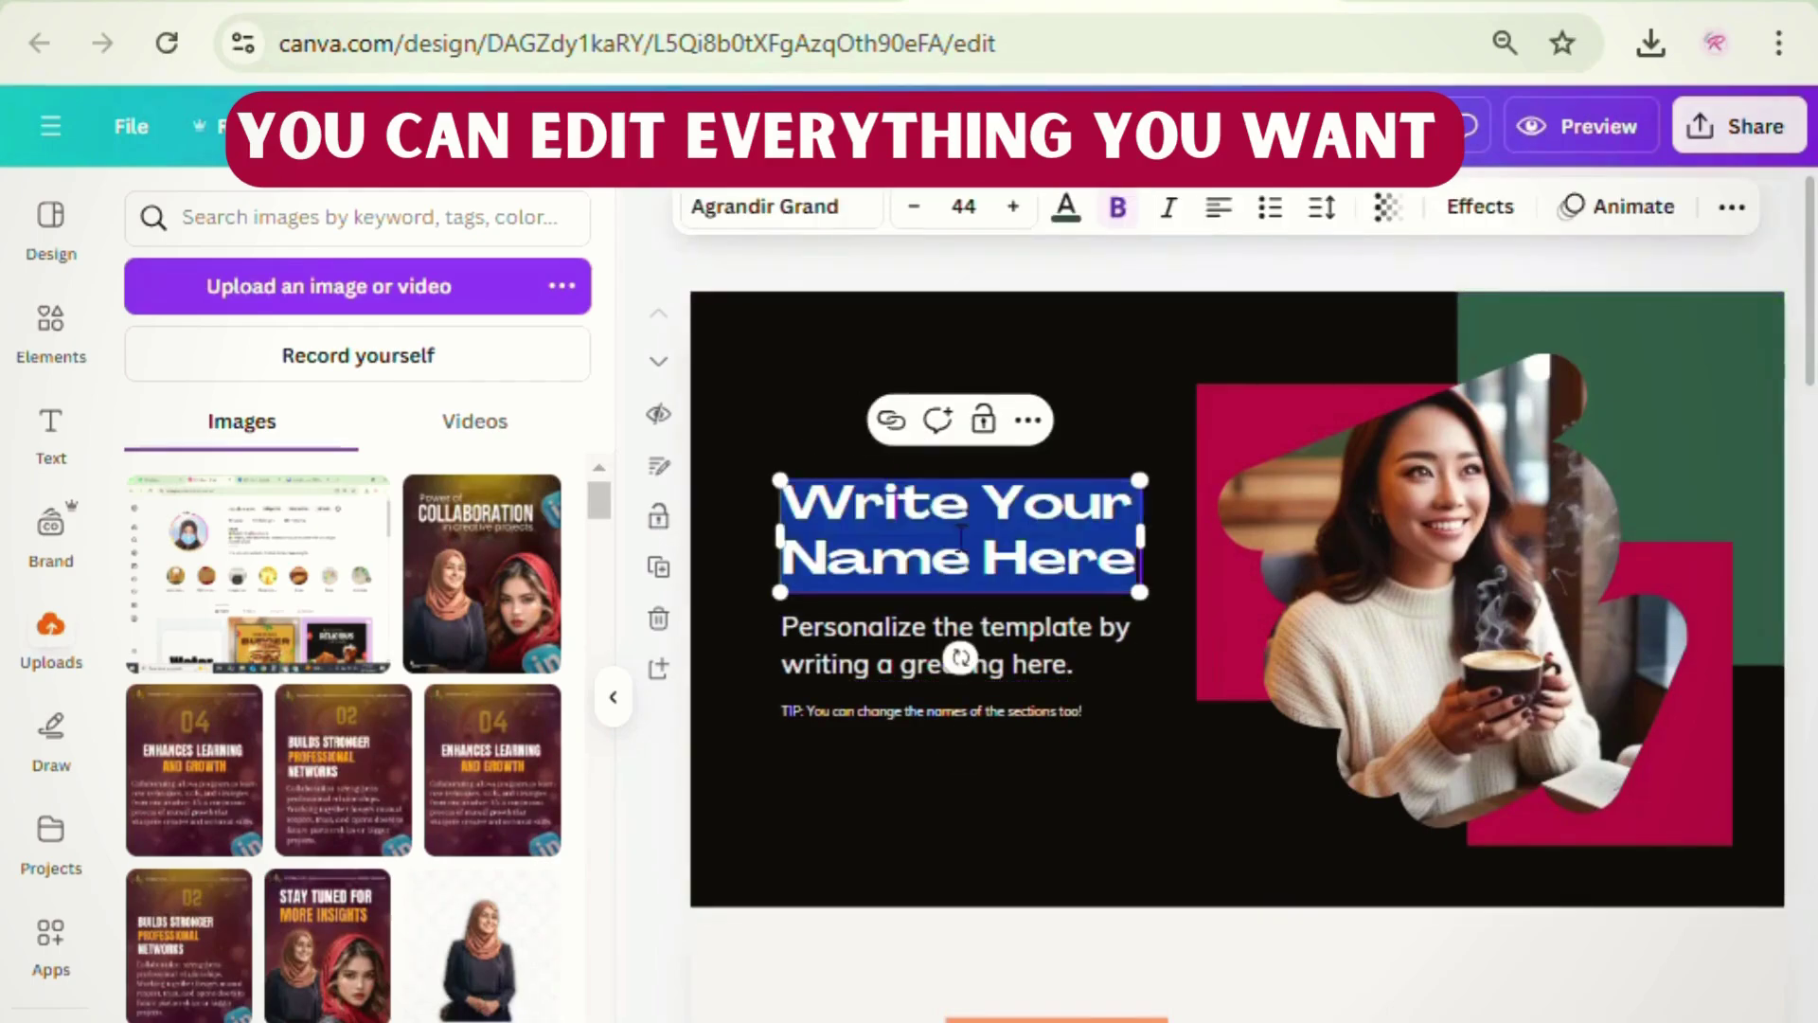
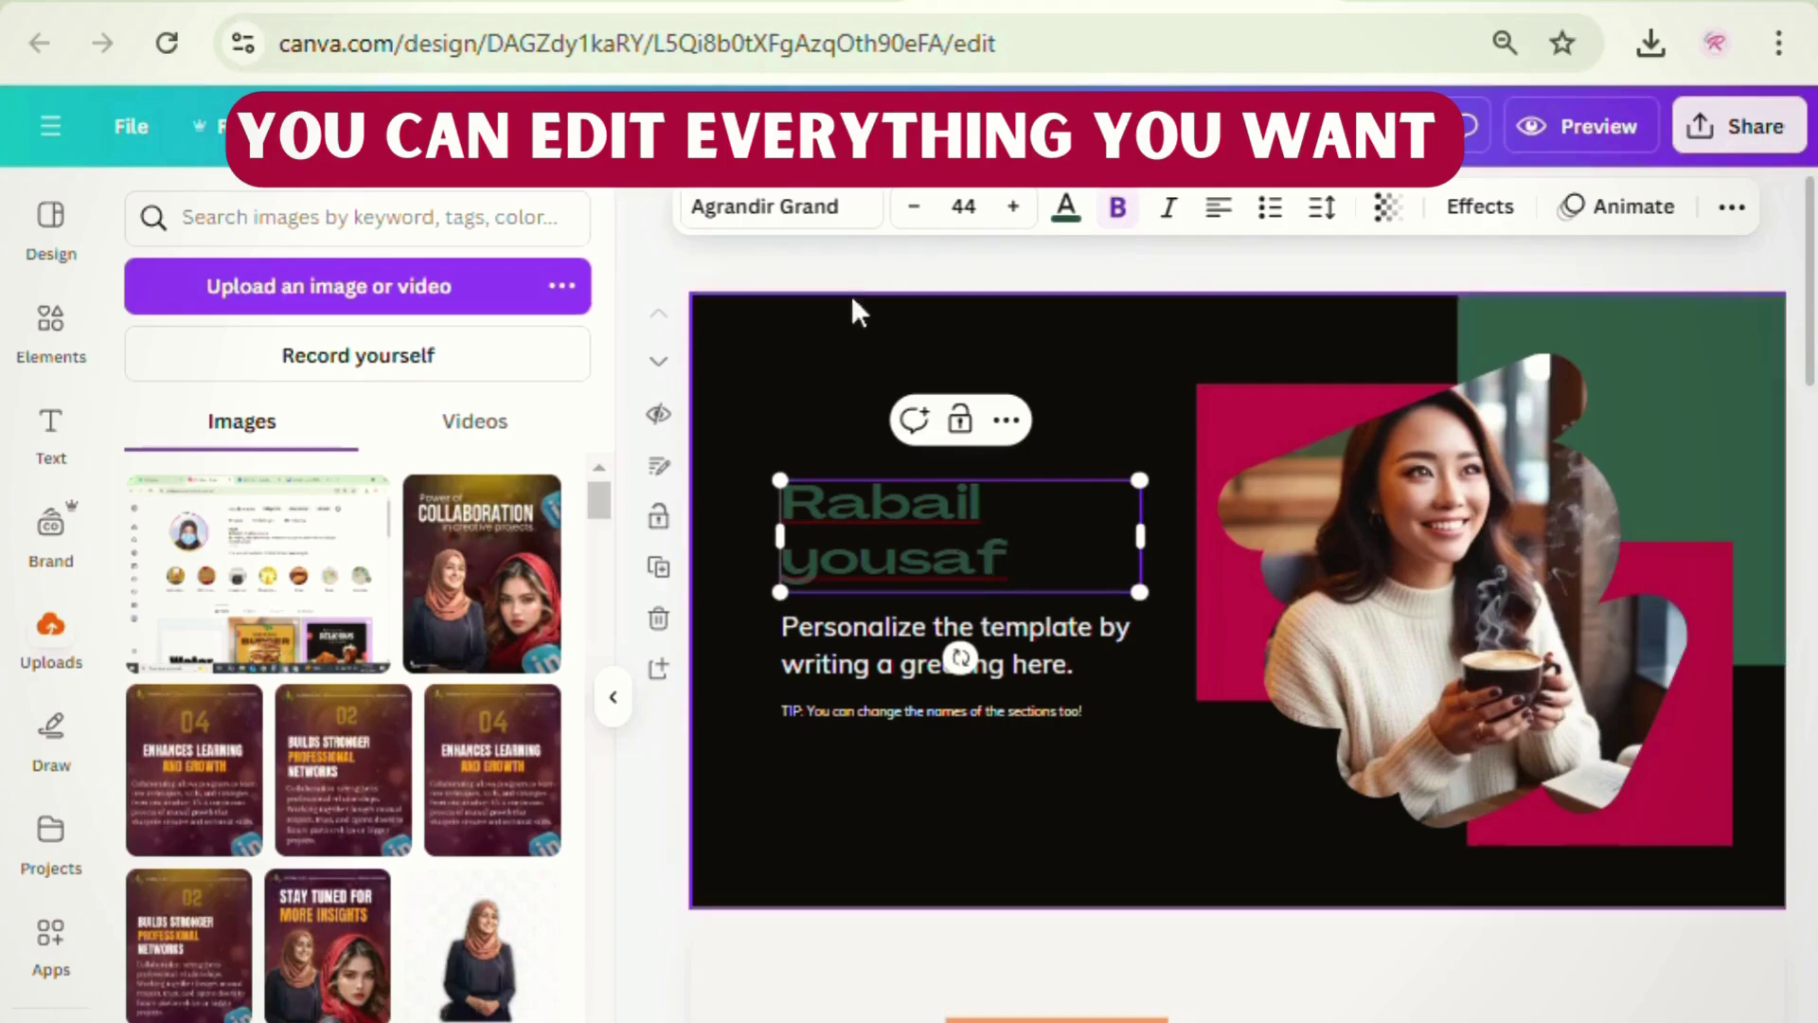
{"action": "left_click", "coordinate": [1065, 207]}
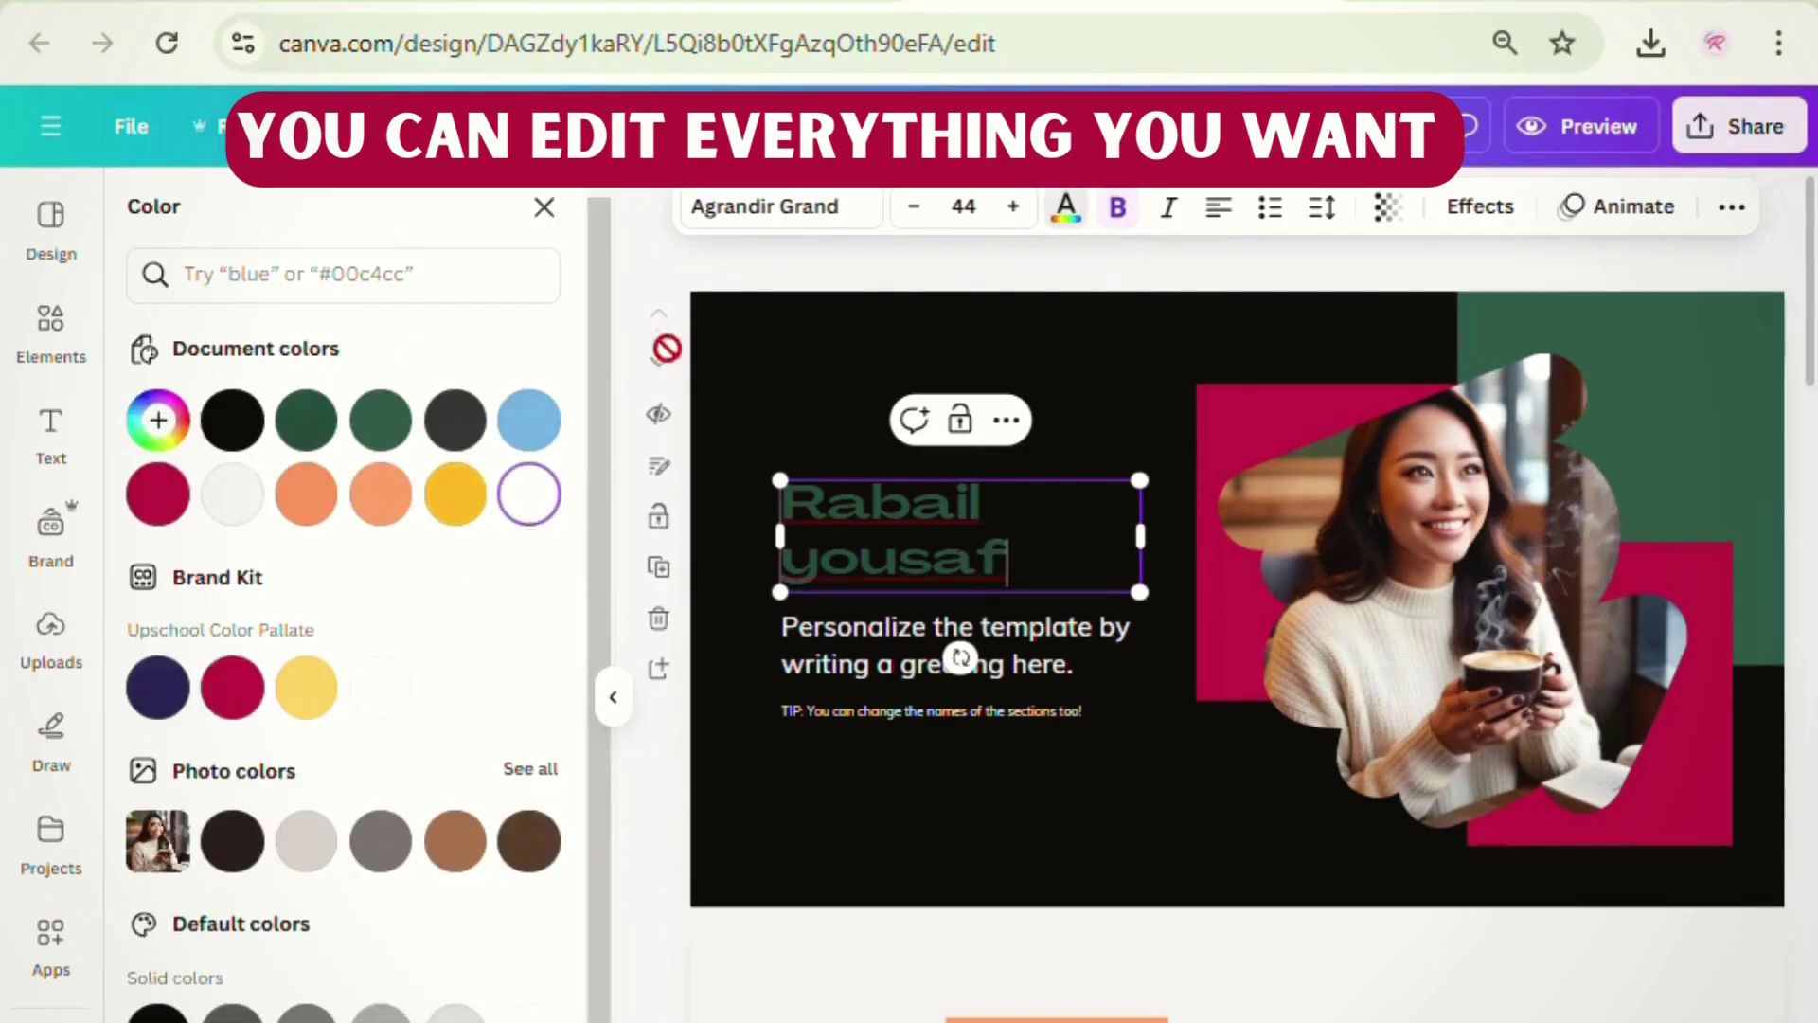
{"action": "key", "text": "Escape"}
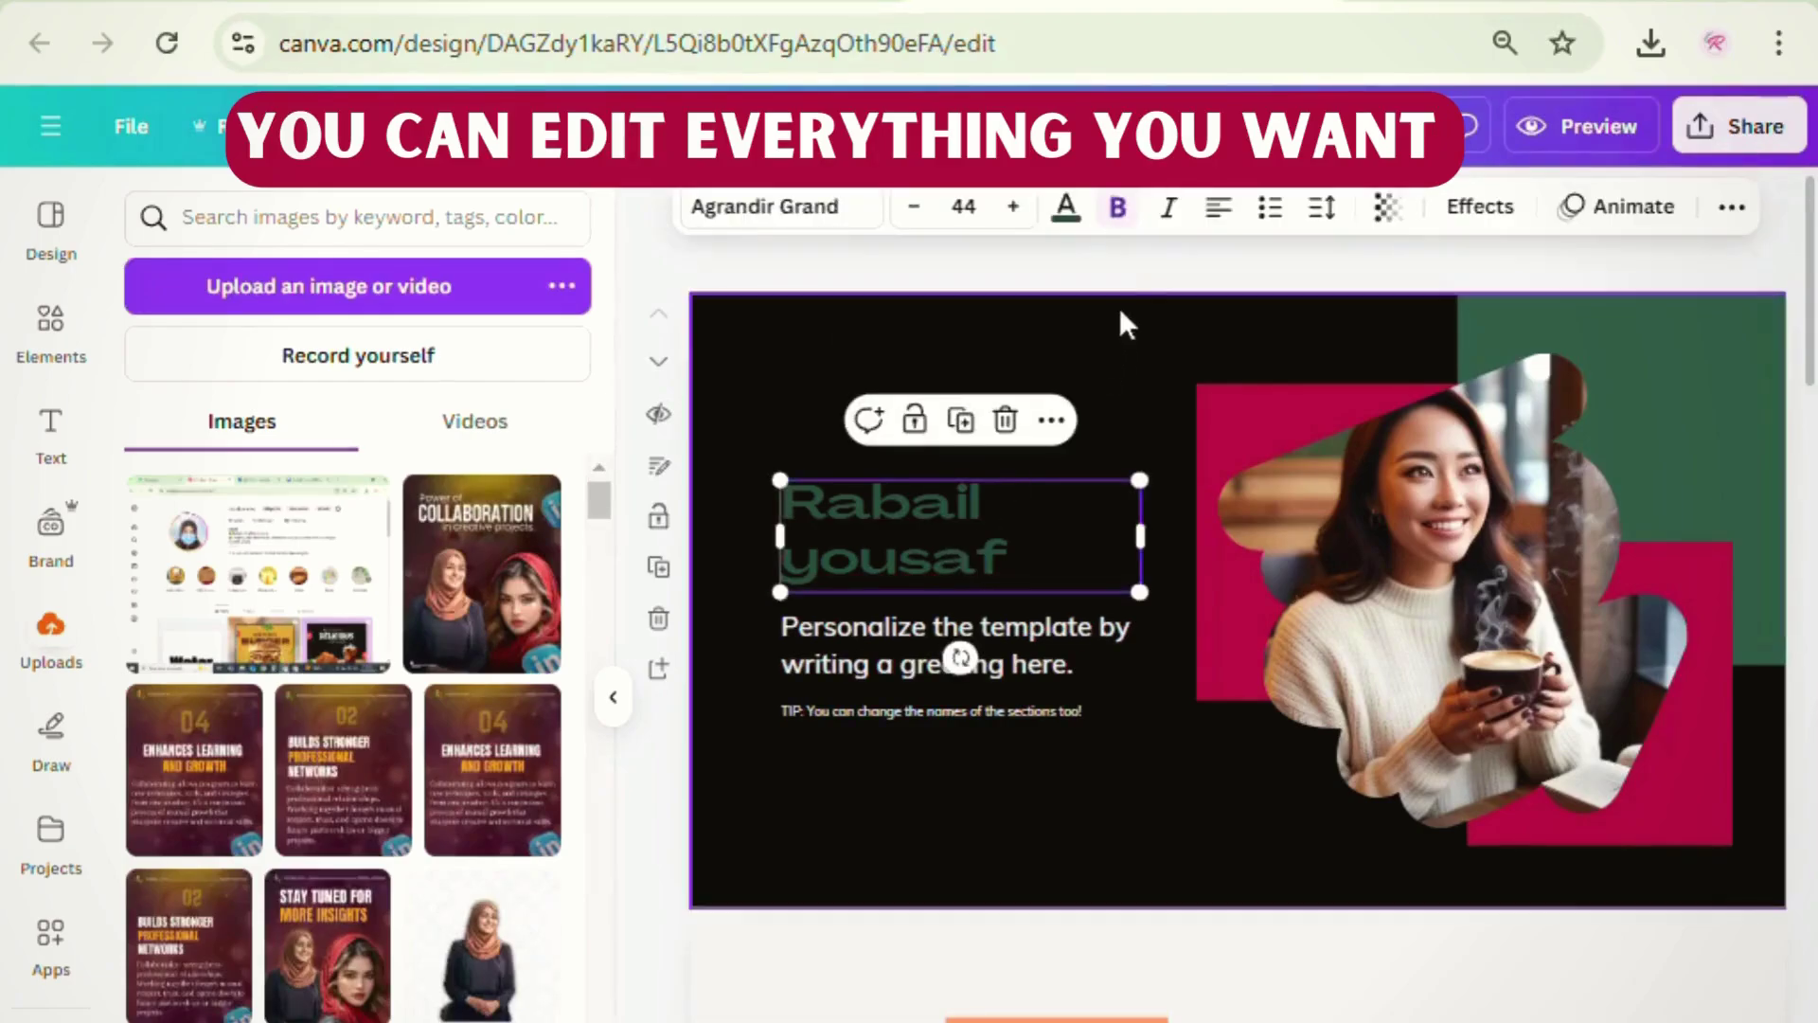
{"action": "left_click", "coordinate": [1065, 206]}
{"action": "left_click", "coordinate": [528, 495]}
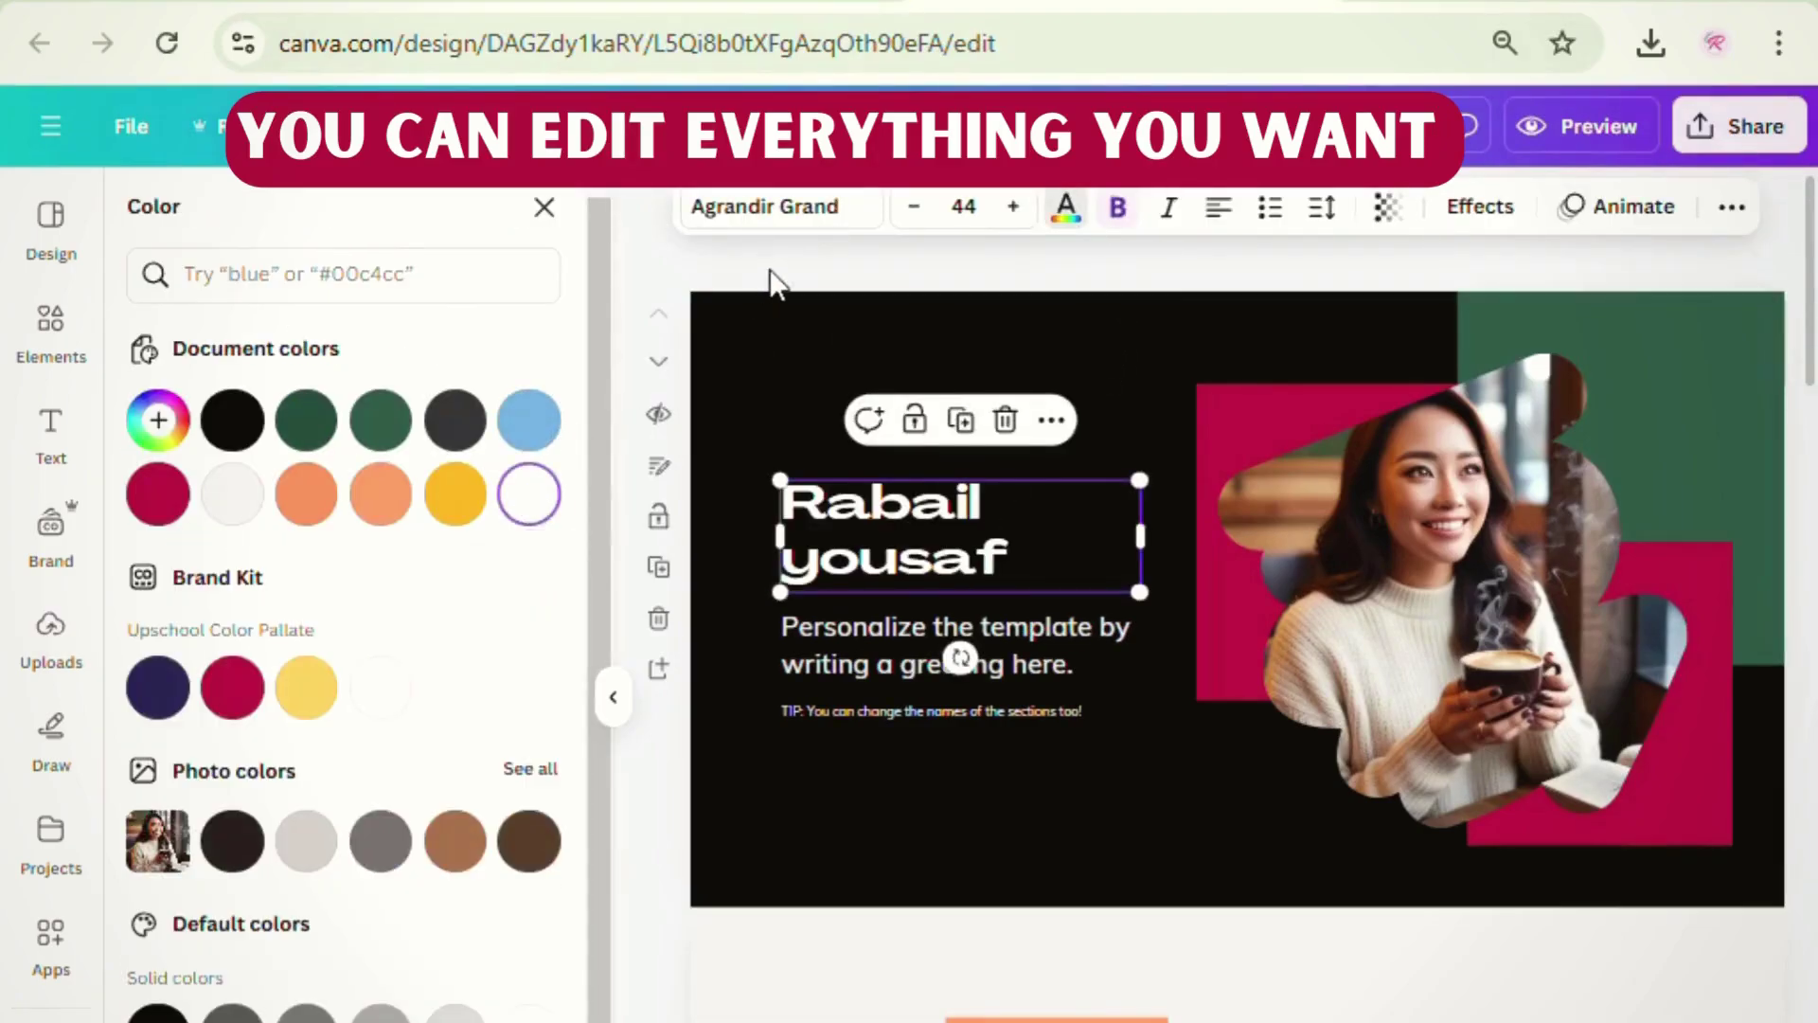
{"action": "left_click", "coordinate": [772, 281]}
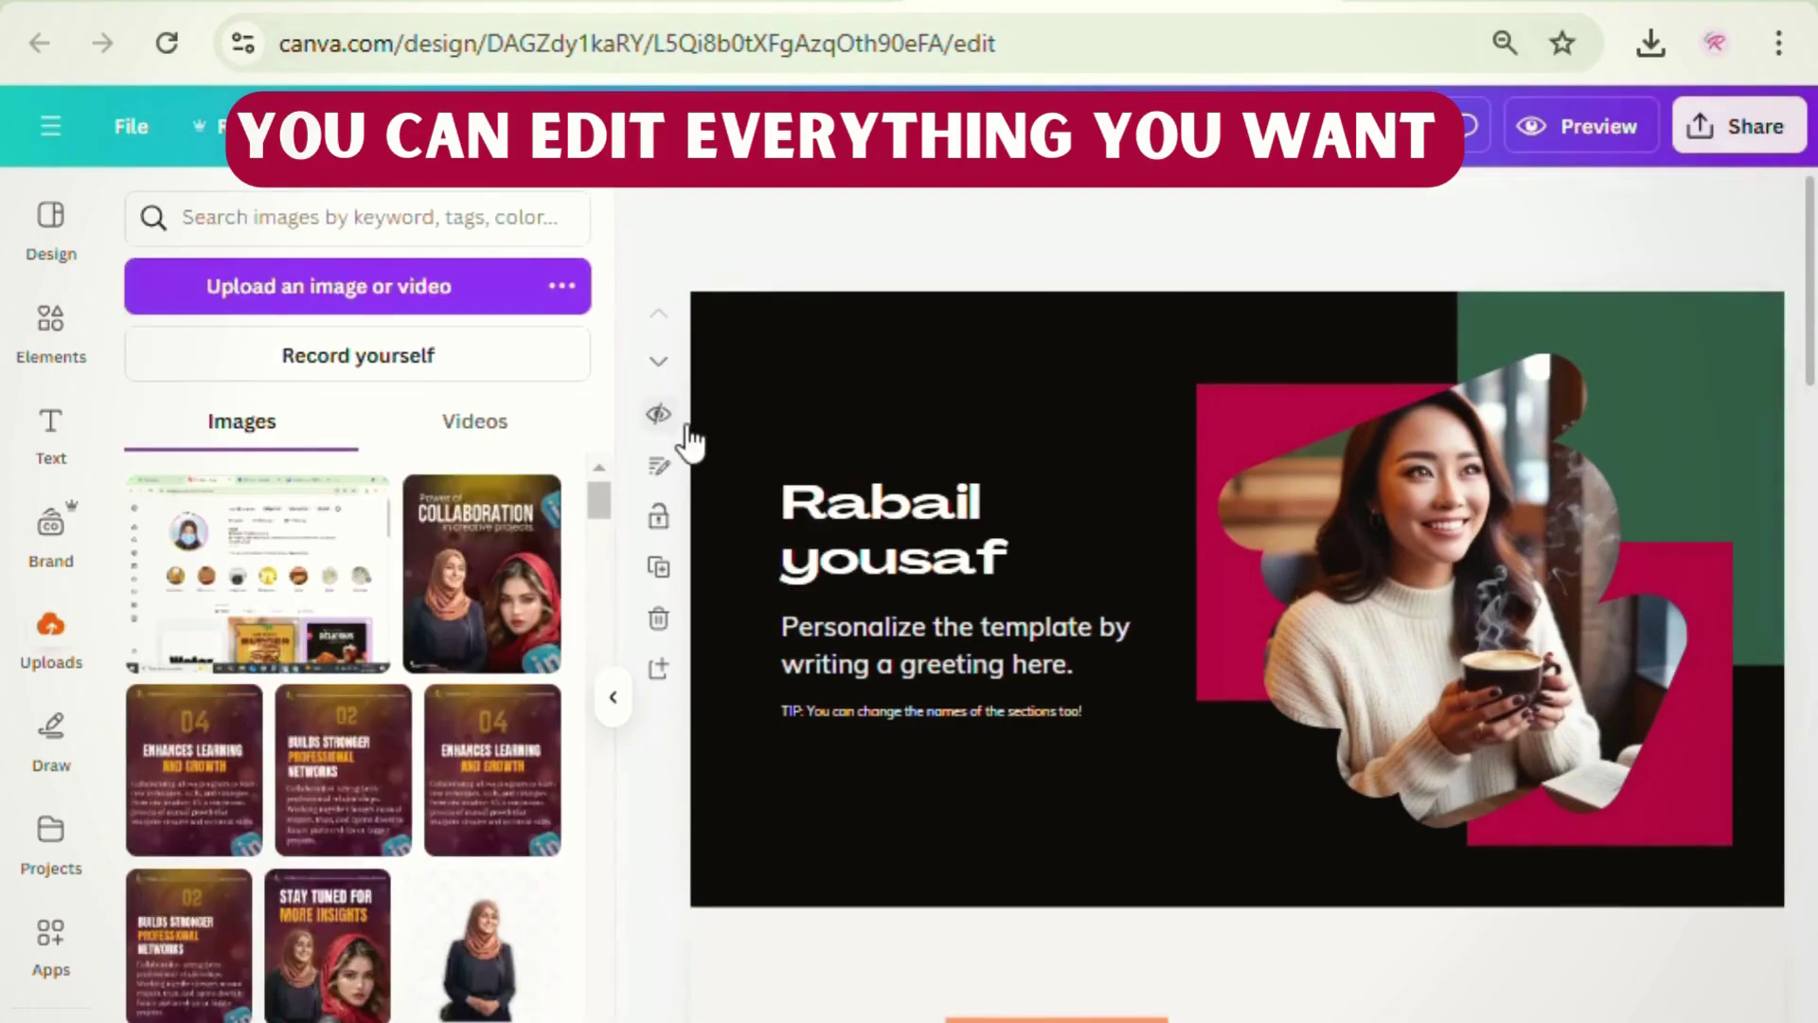
- Change the greeting to 'Graphic designer' and delete the tip line
{"action": "left_click", "coordinate": [1080, 661]}
{"action": "left_click", "coordinate": [1079, 661]}
{"action": "type", "text": "Gr"}
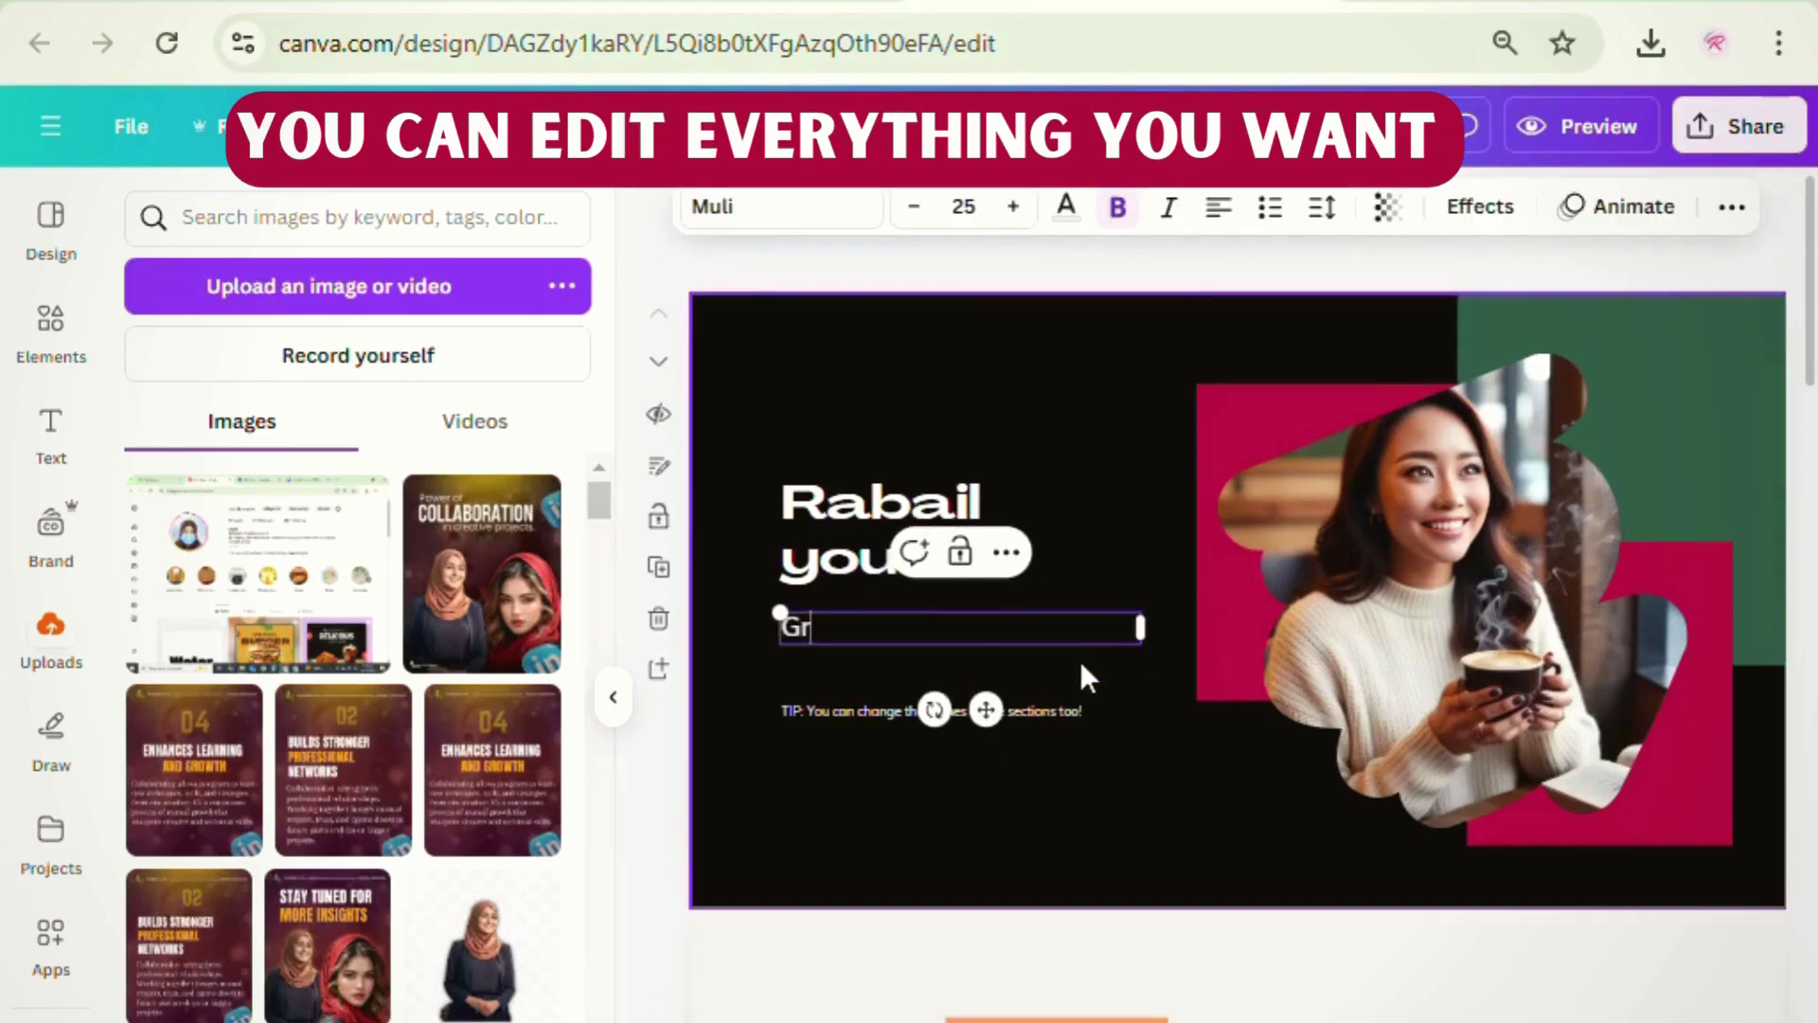
{"action": "type", "text": "aphic designer"}
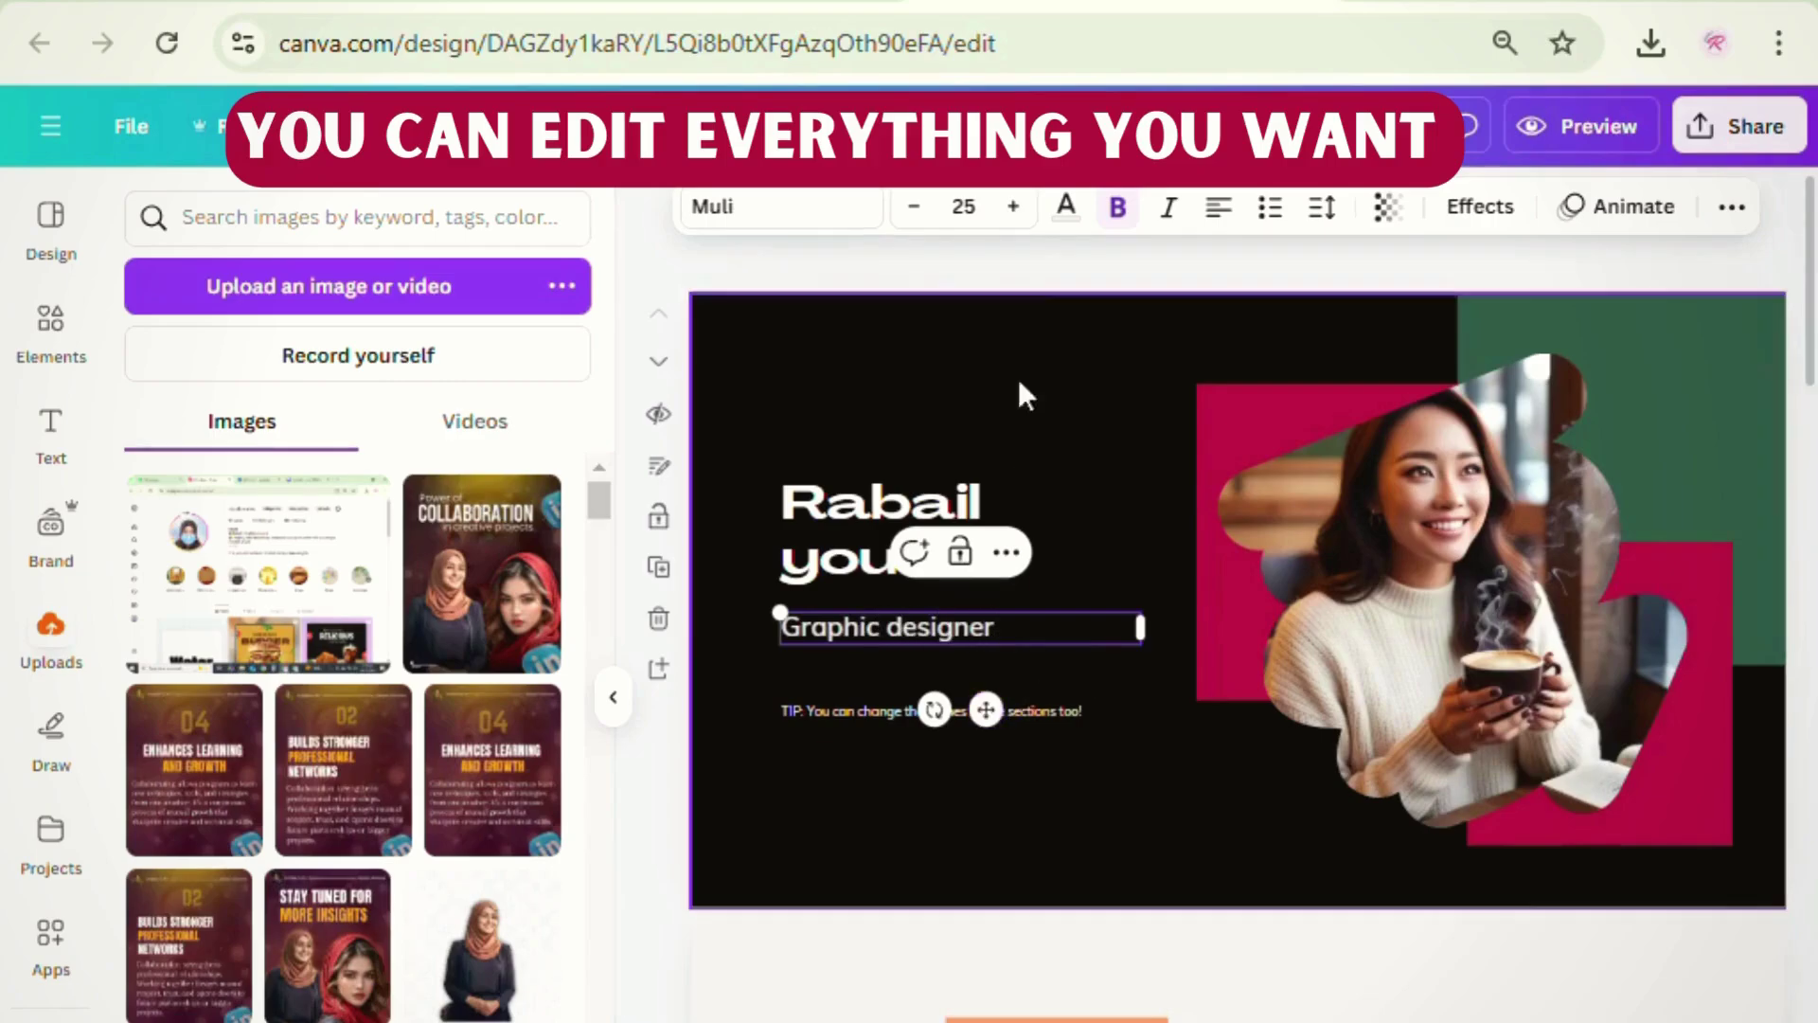
{"action": "left_click", "coordinate": [996, 260]}
{"action": "double_click", "coordinate": [970, 710]}
{"action": "left_click", "coordinate": [1177, 805]}
{"action": "left_click", "coordinate": [977, 714]}
{"action": "key", "text": "Delete"}
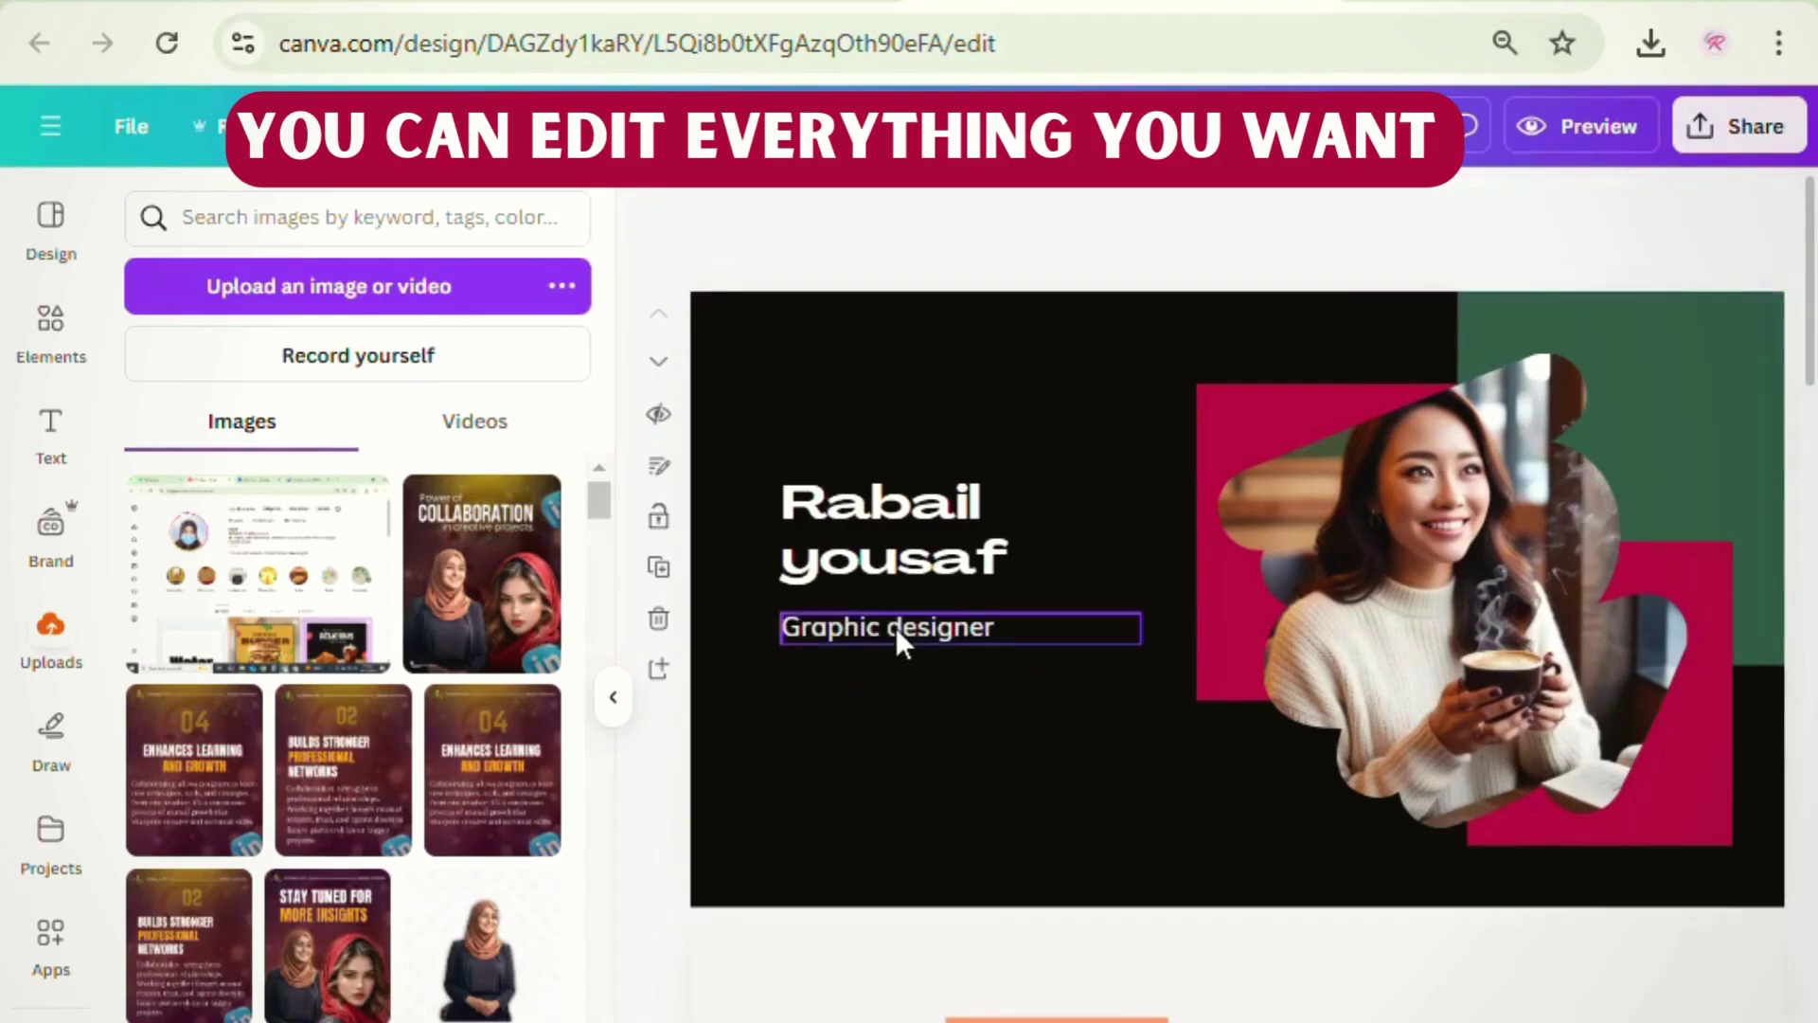
- Move the subtitle and name lower and enlarge the name slightly
{"action": "left_click_drag", "start_coordinate": [856, 614], "coordinate": [872, 706]}
{"action": "left_click_drag", "start_coordinate": [839, 557], "coordinate": [837, 621]}
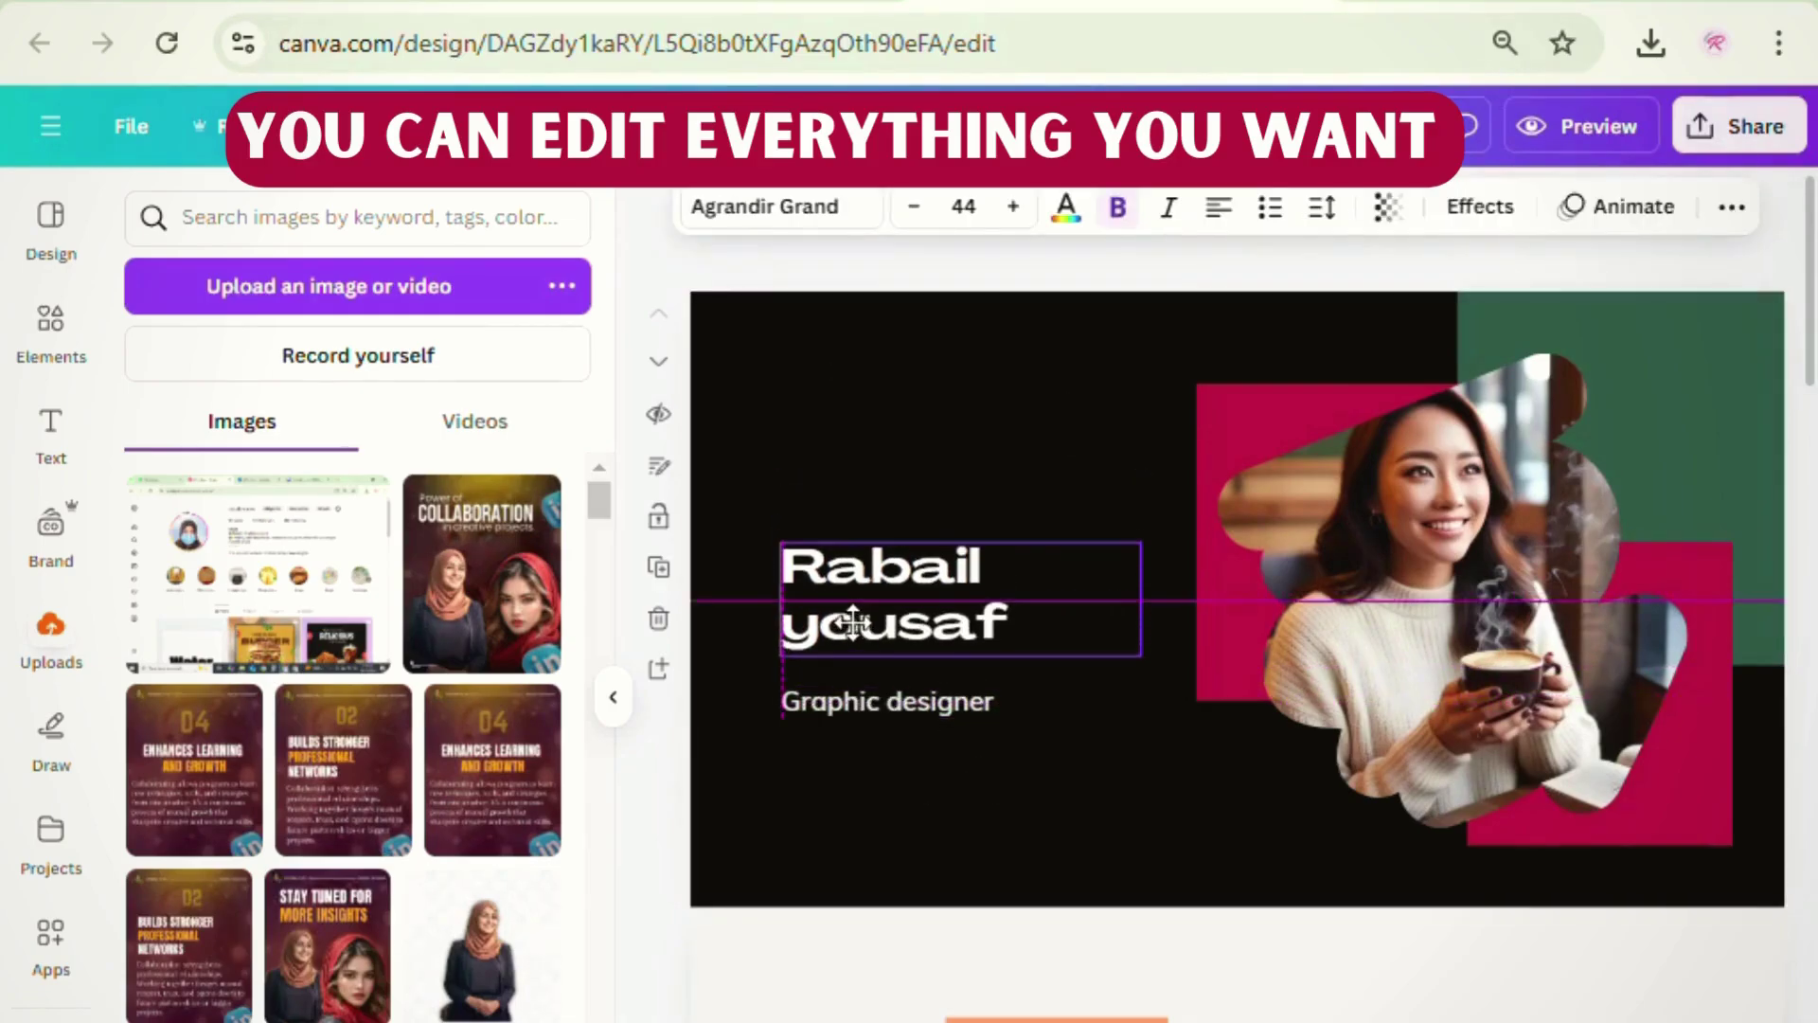
{"action": "left_click_drag", "start_coordinate": [1151, 563], "coordinate": [1166, 545]}
{"action": "left_click", "coordinate": [631, 282]}
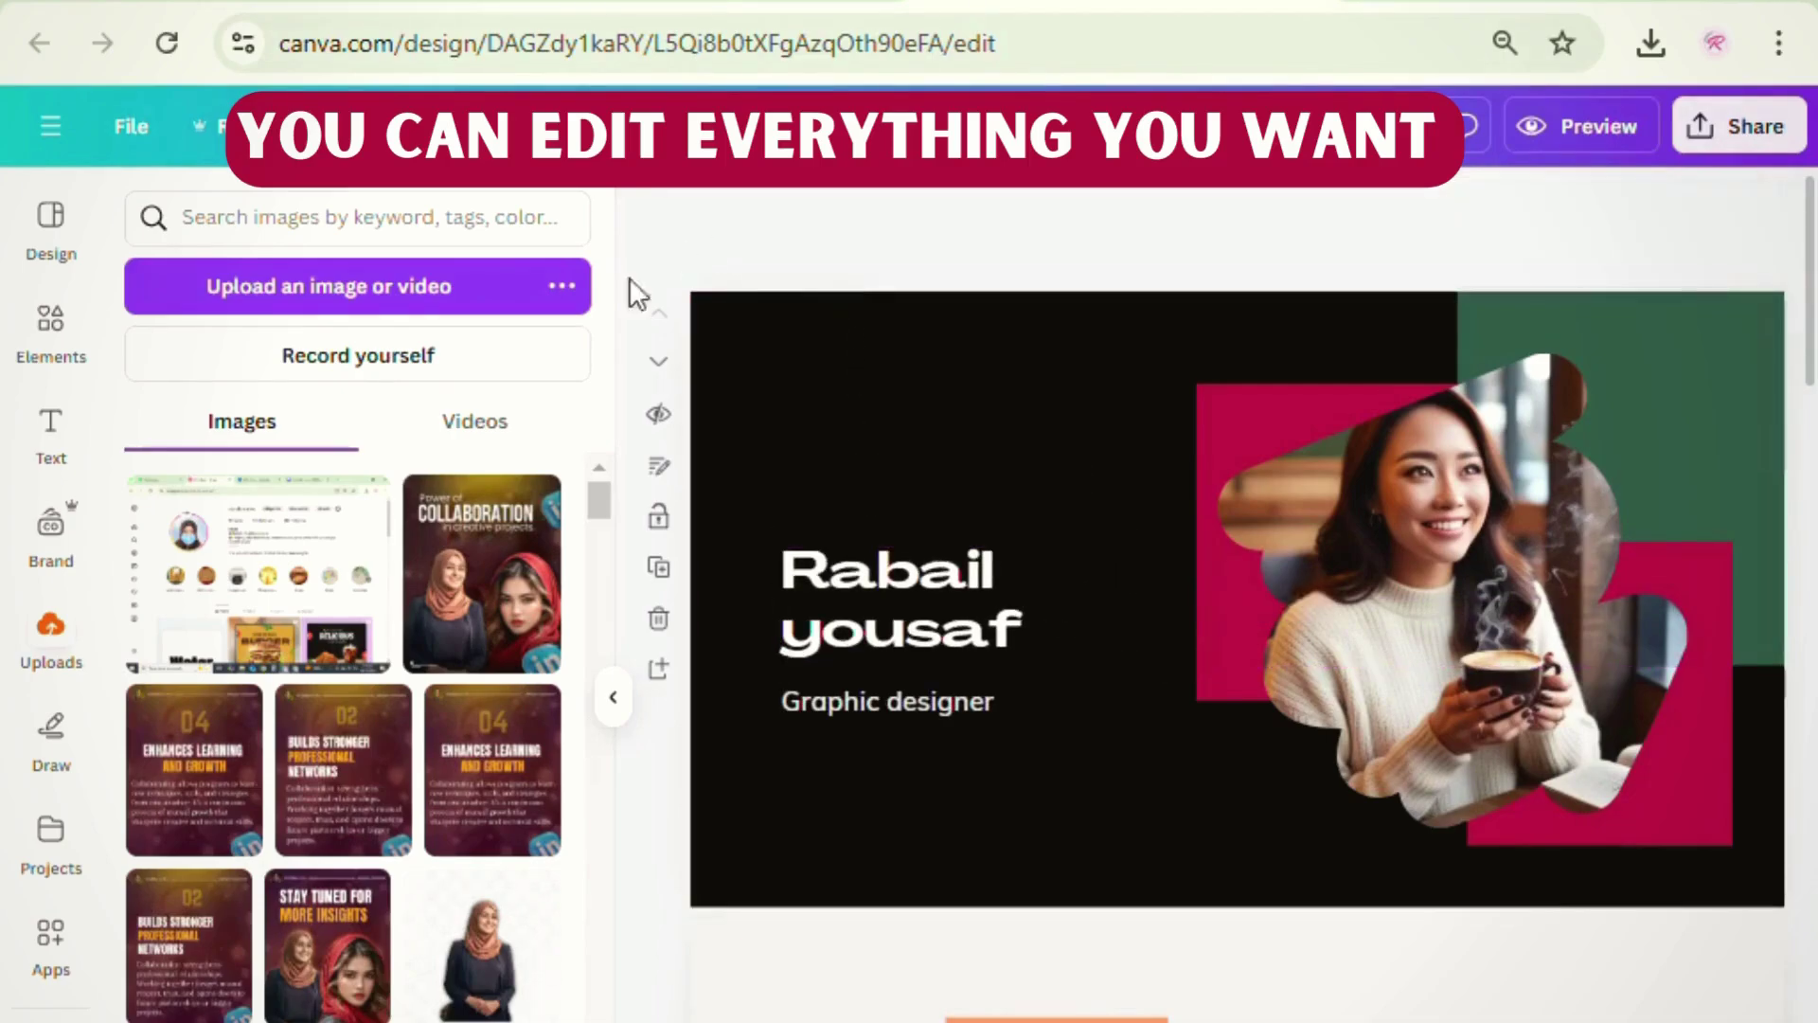
{"action": "scroll", "coordinate": [1181, 941], "scroll_direction": "down", "scroll_amount": 5}
- Swap the About You photo for the uploaded coffee-holding woman photo
{"action": "left_click", "coordinate": [61, 343]}
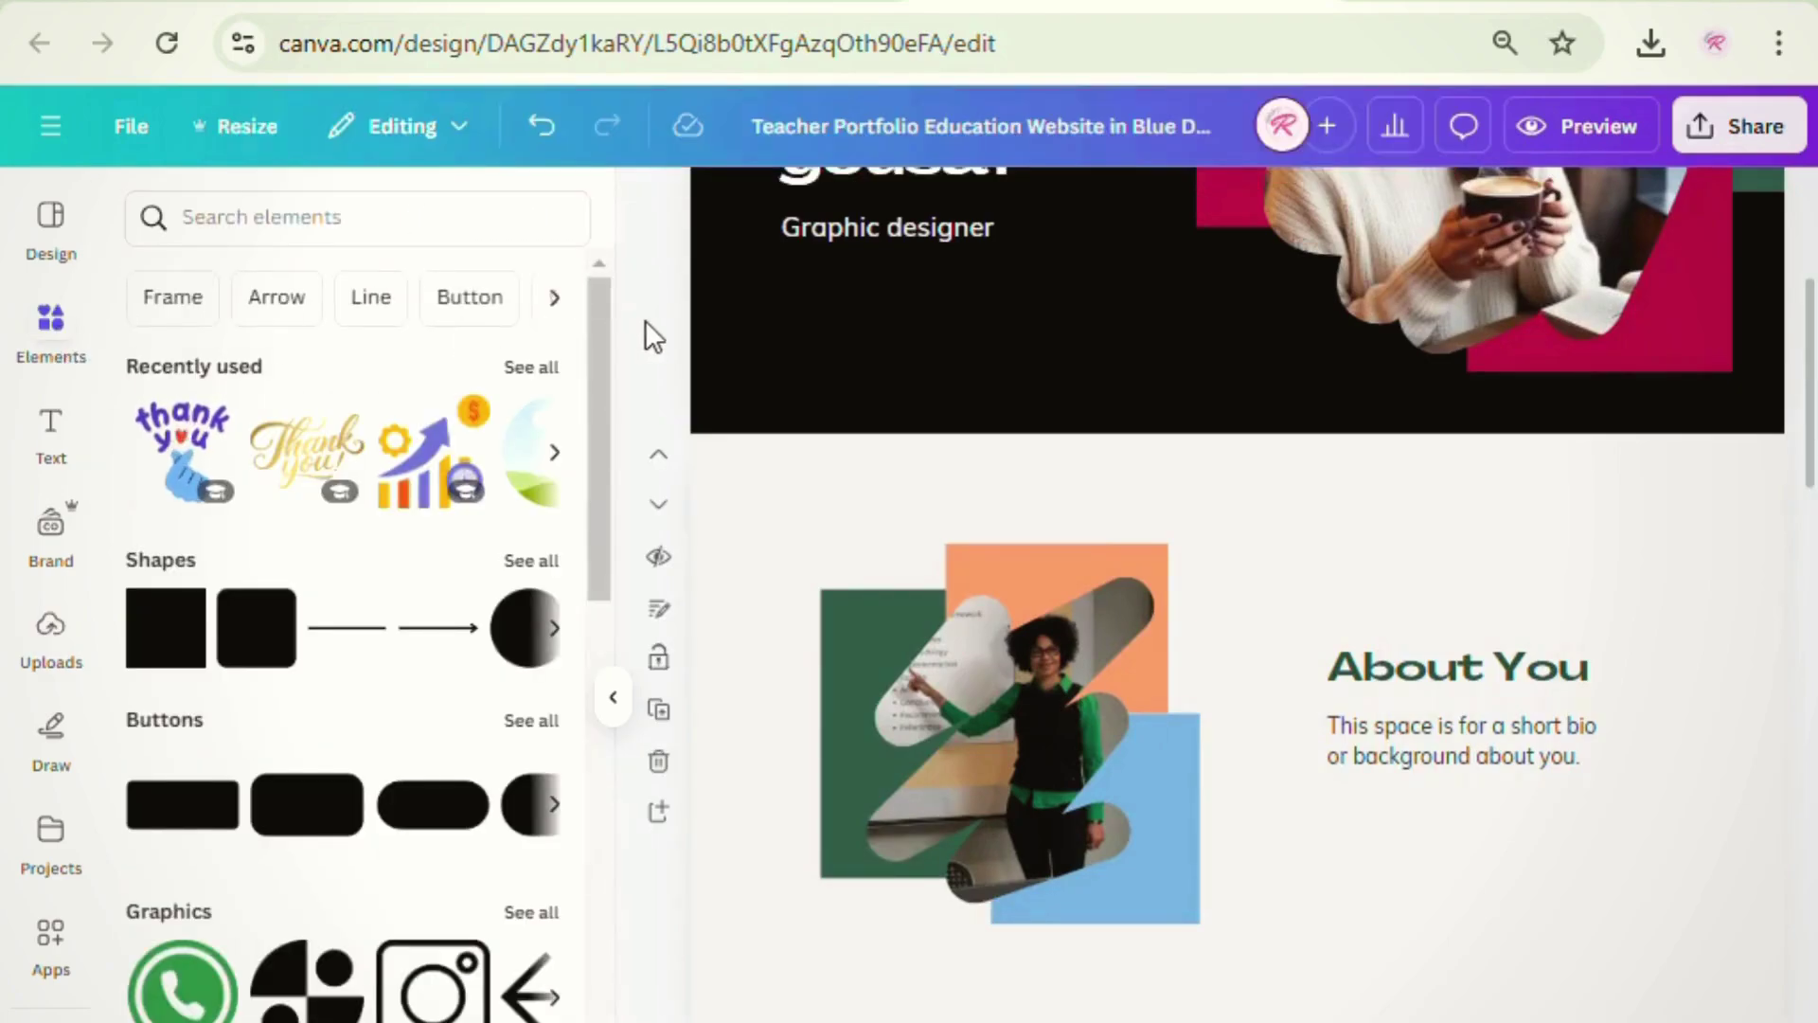
{"action": "scroll", "coordinate": [1144, 679], "scroll_direction": "down", "scroll_amount": 3}
{"action": "scroll", "coordinate": [1145, 680], "scroll_direction": "up", "scroll_amount": 7}
{"action": "scroll", "coordinate": [1146, 680], "scroll_direction": "down", "scroll_amount": 4}
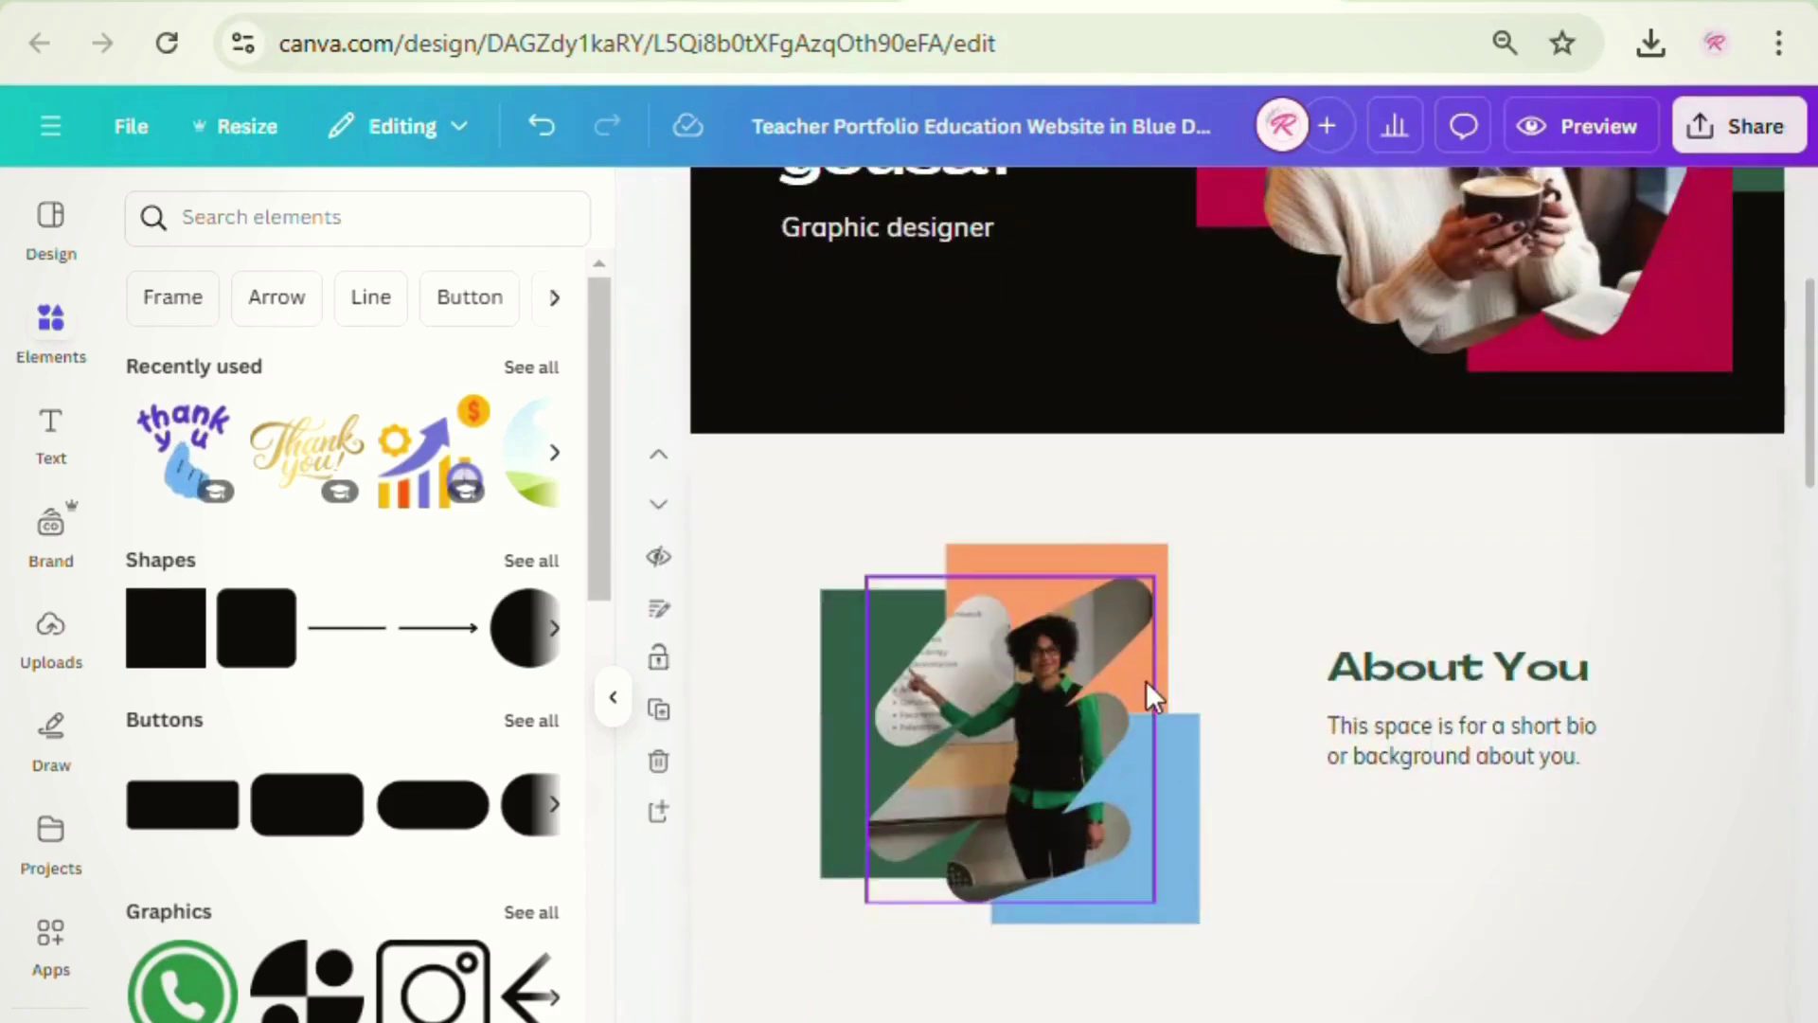
{"action": "left_click", "coordinate": [1013, 568]}
{"action": "key", "text": "Delete"}
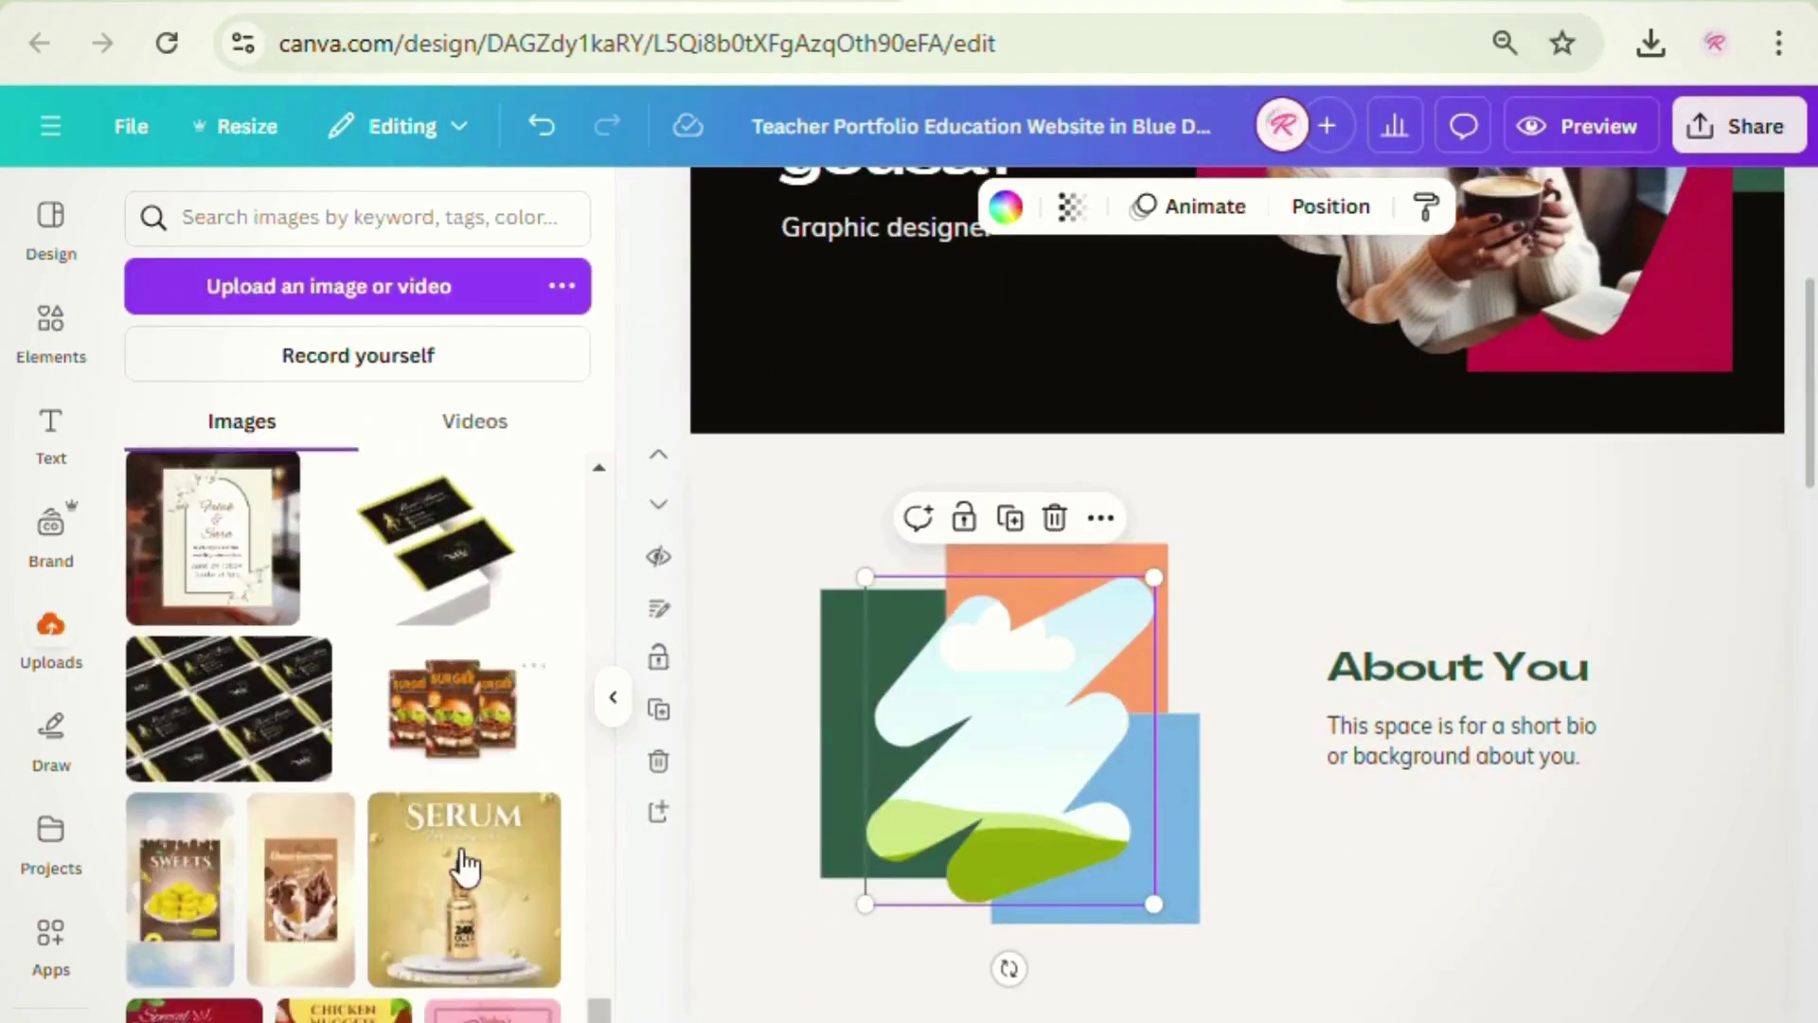
{"action": "scroll", "coordinate": [464, 864], "scroll_direction": "down", "scroll_amount": 5}
{"action": "left_click_drag", "start_coordinate": [491, 672], "coordinate": [1011, 728]}
{"action": "double_click", "coordinate": [1009, 729]}
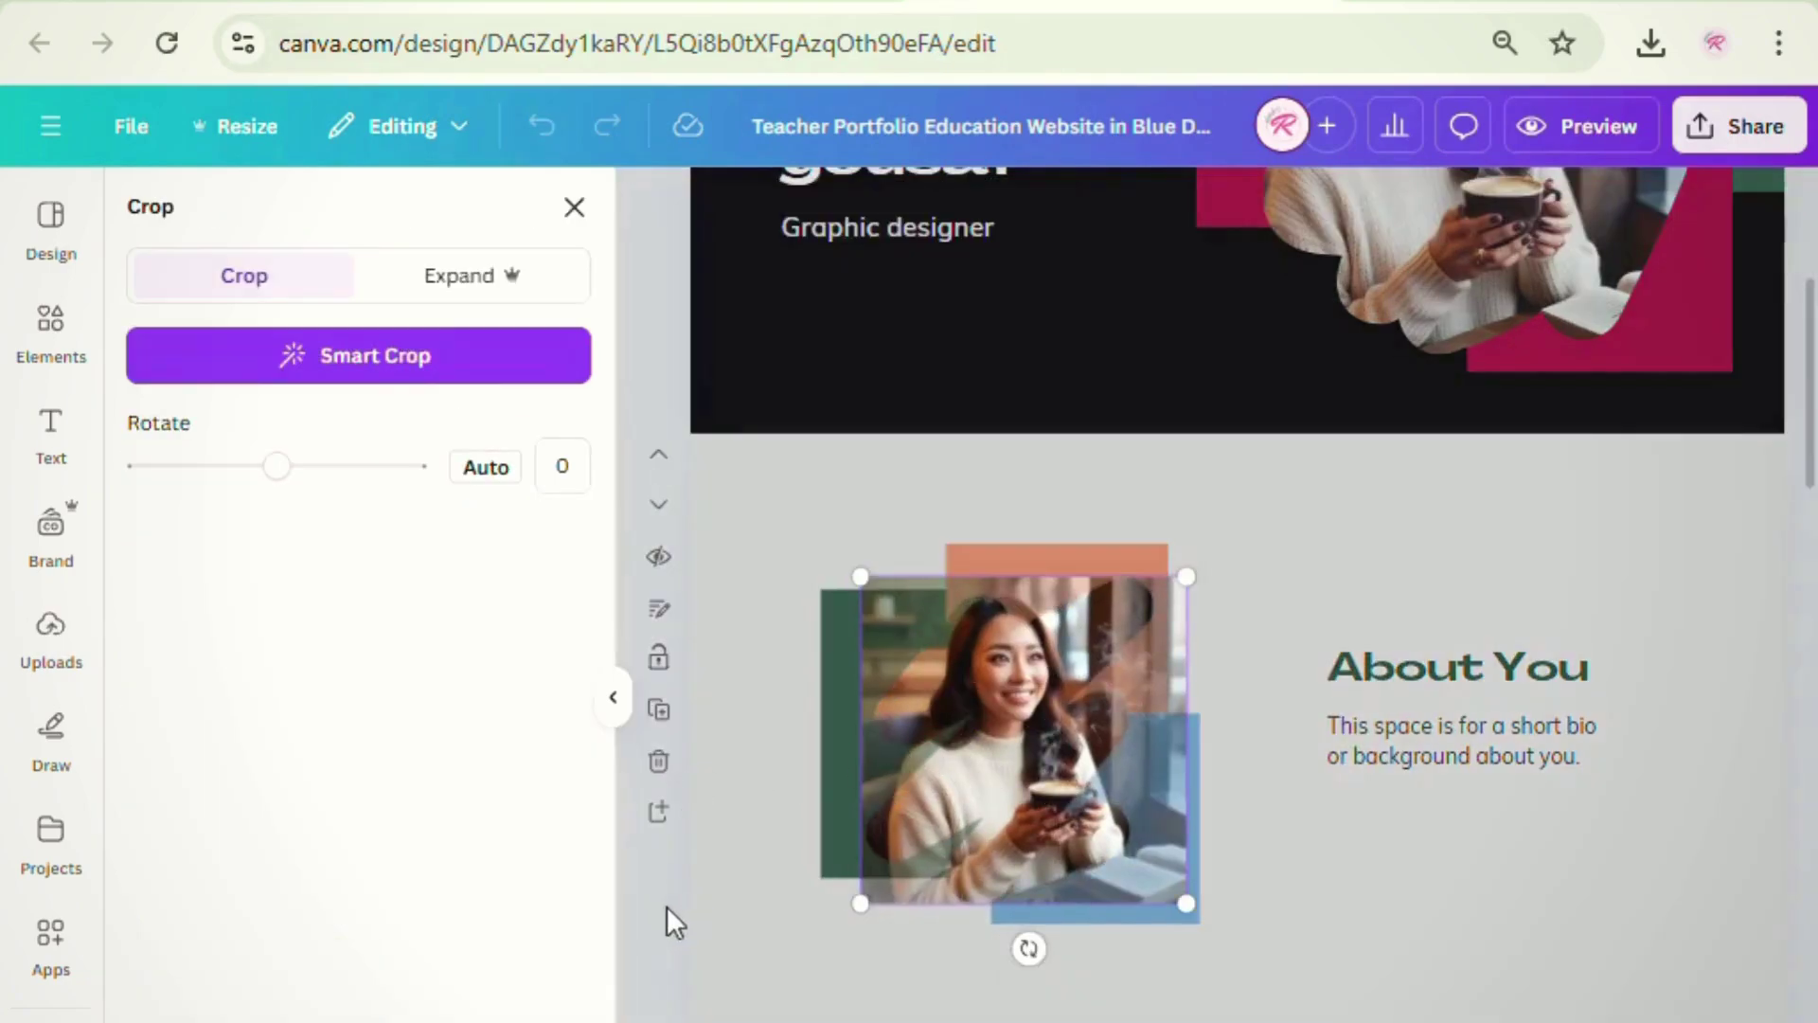
{"action": "left_click", "coordinate": [662, 923]}
- Recolour the backing shapes: orange to crimson, green to brown, blue to dark orange
{"action": "left_click", "coordinate": [1047, 564]}
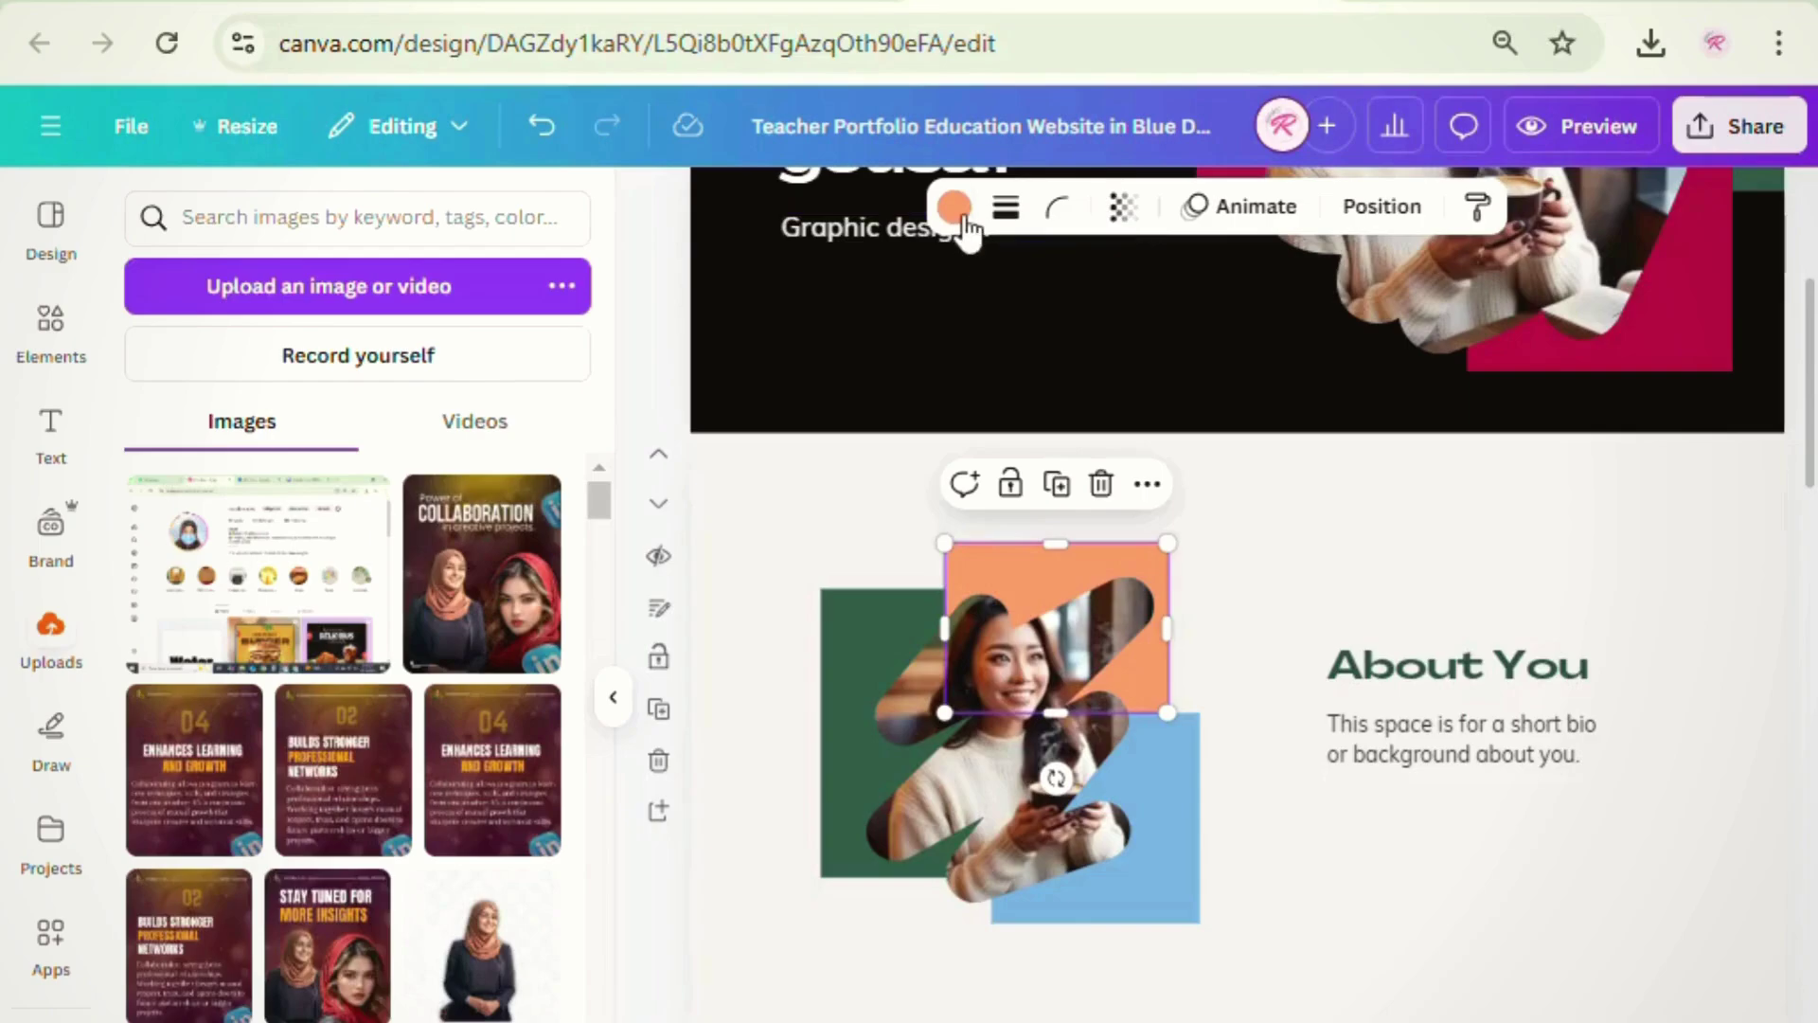
{"action": "left_click", "coordinate": [954, 206]}
{"action": "left_click", "coordinate": [159, 493]}
{"action": "left_click", "coordinate": [853, 744]}
{"action": "left_click", "coordinate": [455, 840]}
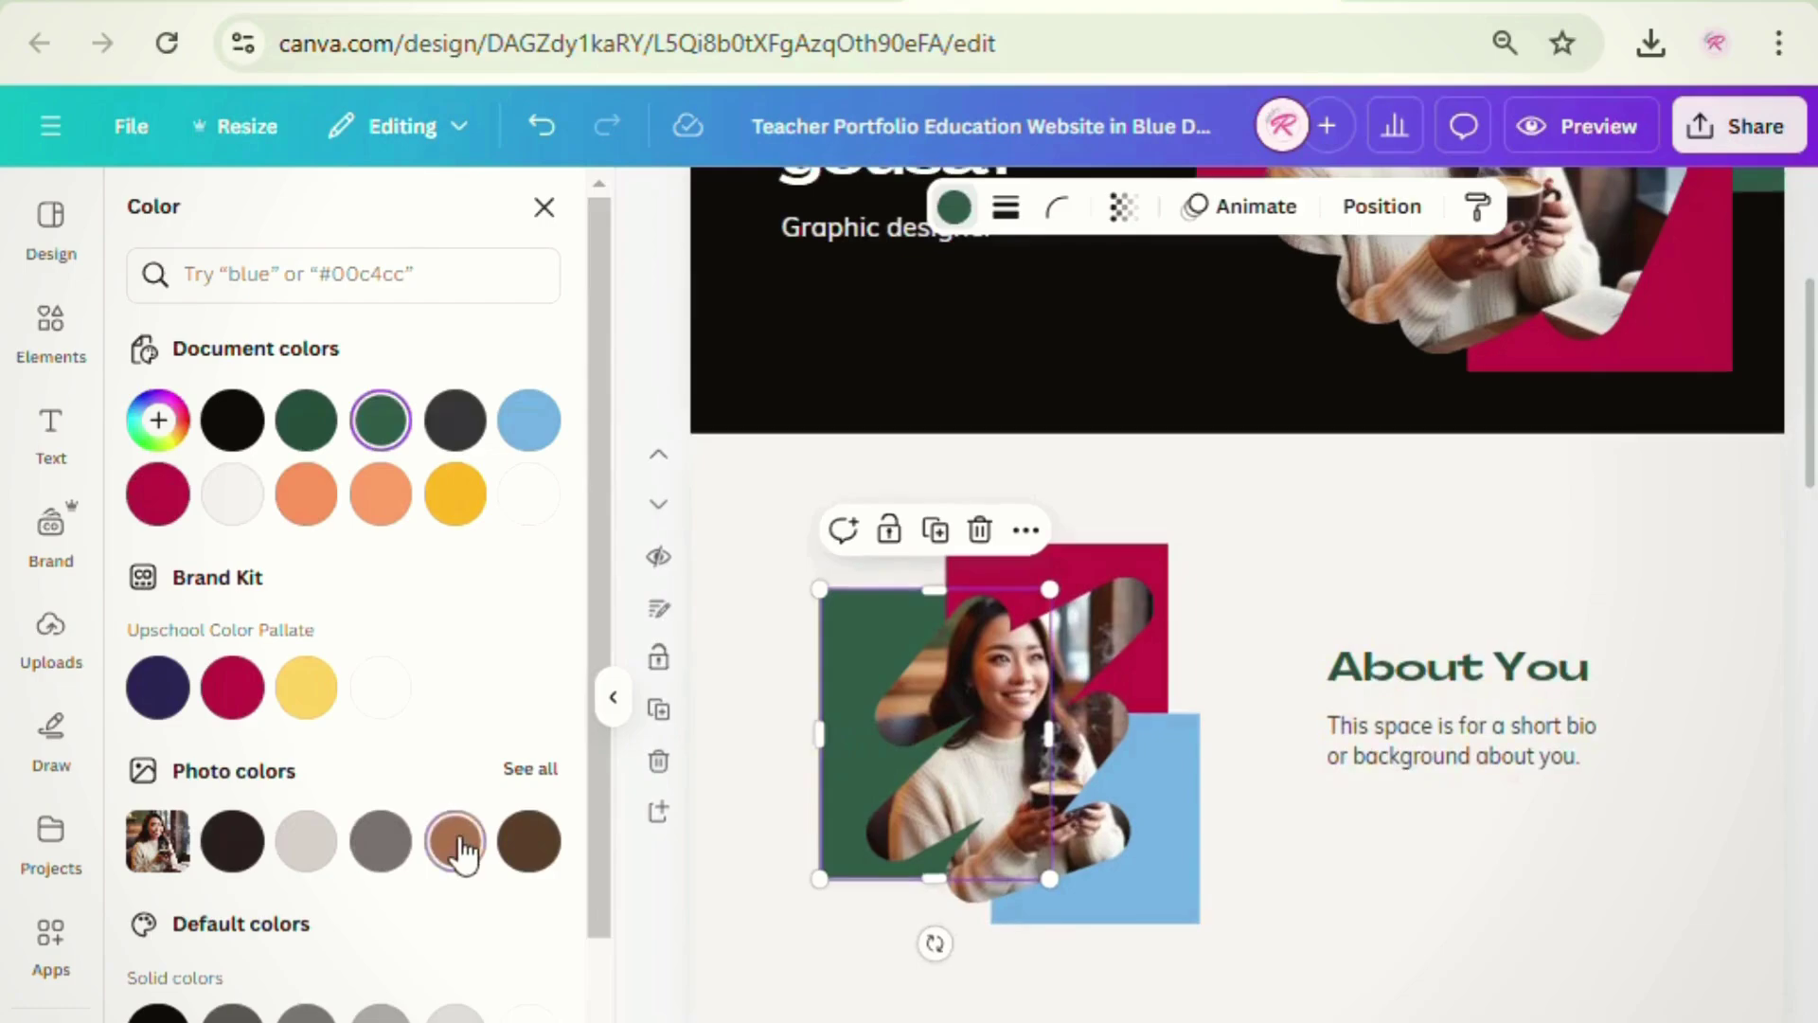
{"action": "left_click", "coordinate": [1179, 894]}
{"action": "scroll", "coordinate": [360, 880], "scroll_direction": "down", "scroll_amount": 3}
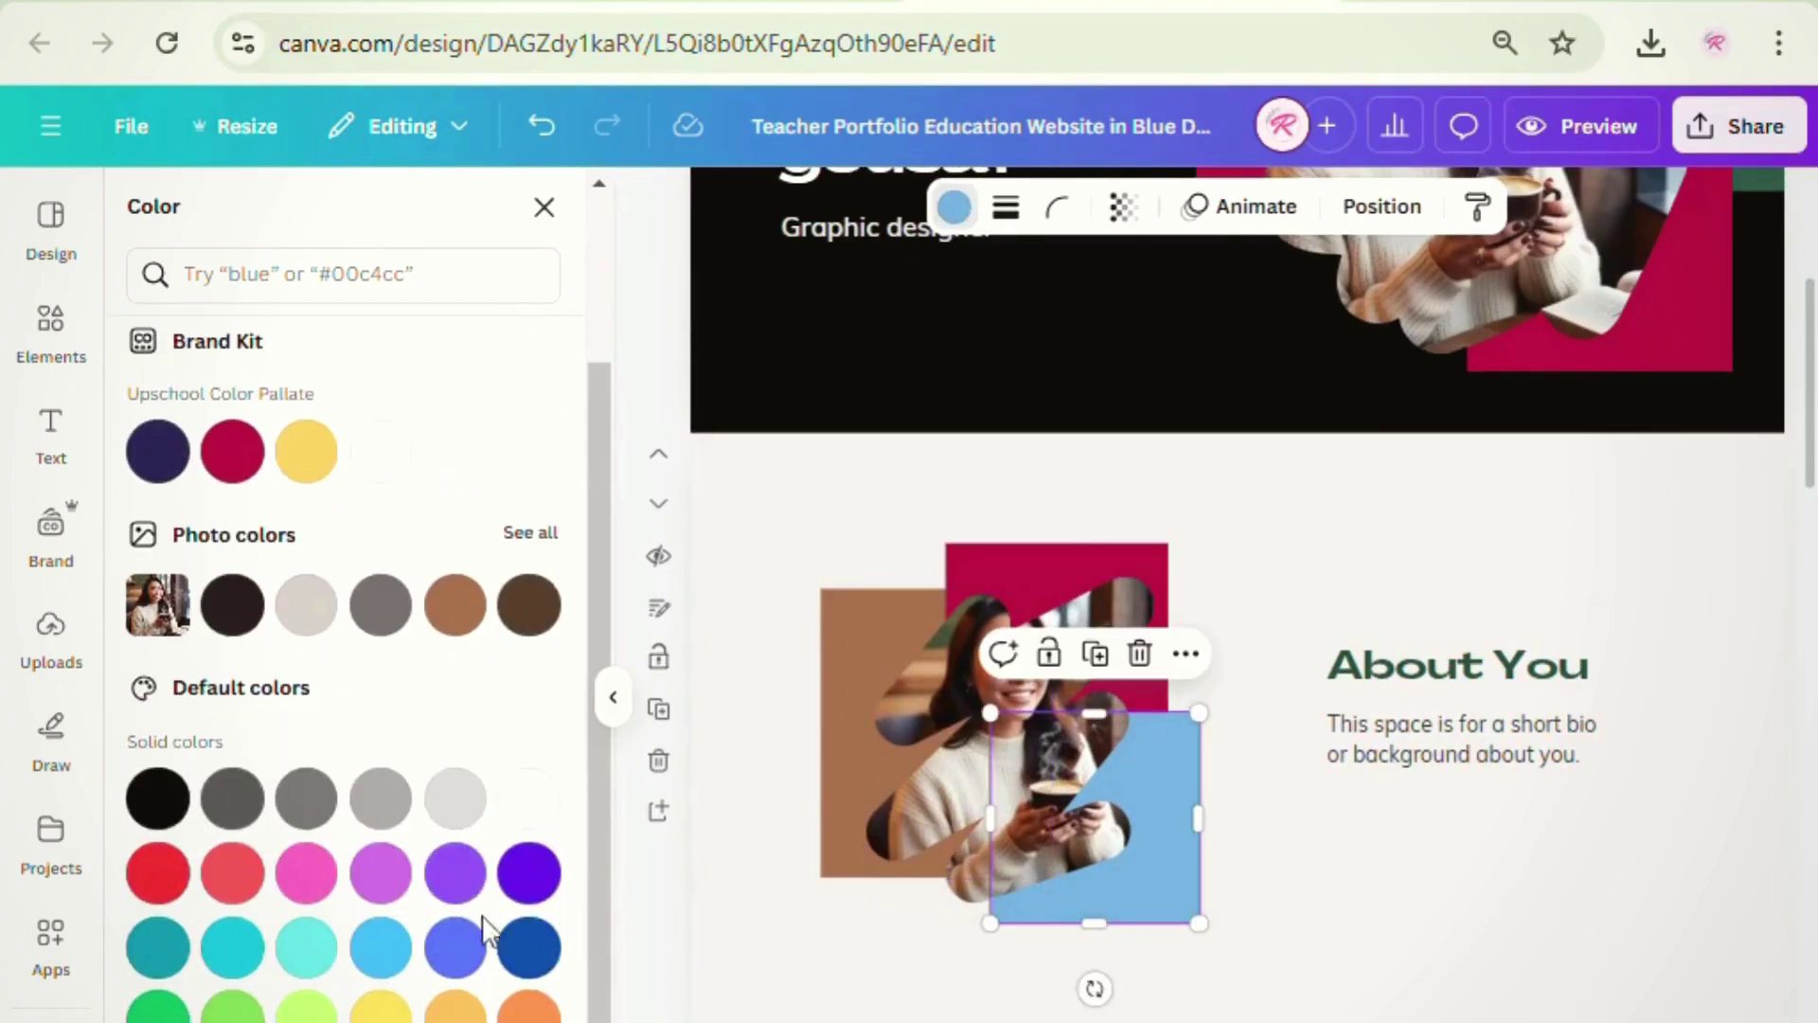
{"action": "scroll", "coordinate": [483, 928], "scroll_direction": "up", "scroll_amount": 3}
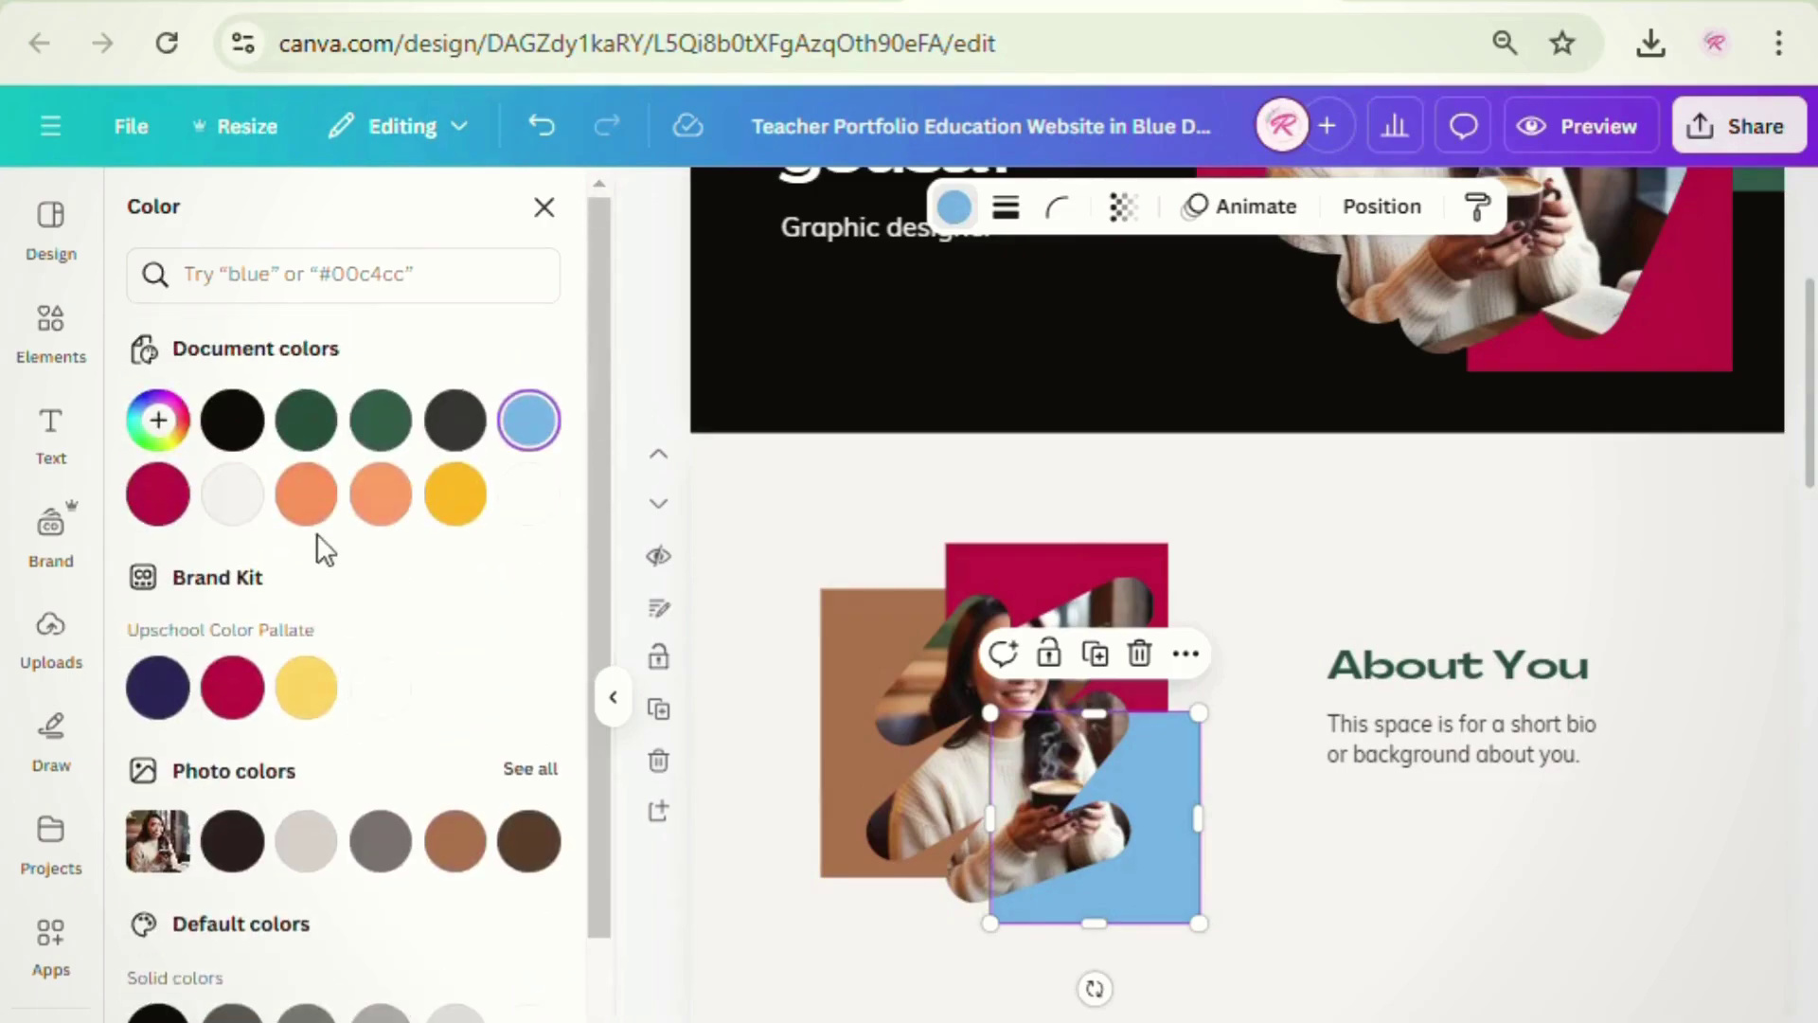
{"action": "left_click", "coordinate": [380, 494]}
{"action": "left_click", "coordinate": [312, 516]}
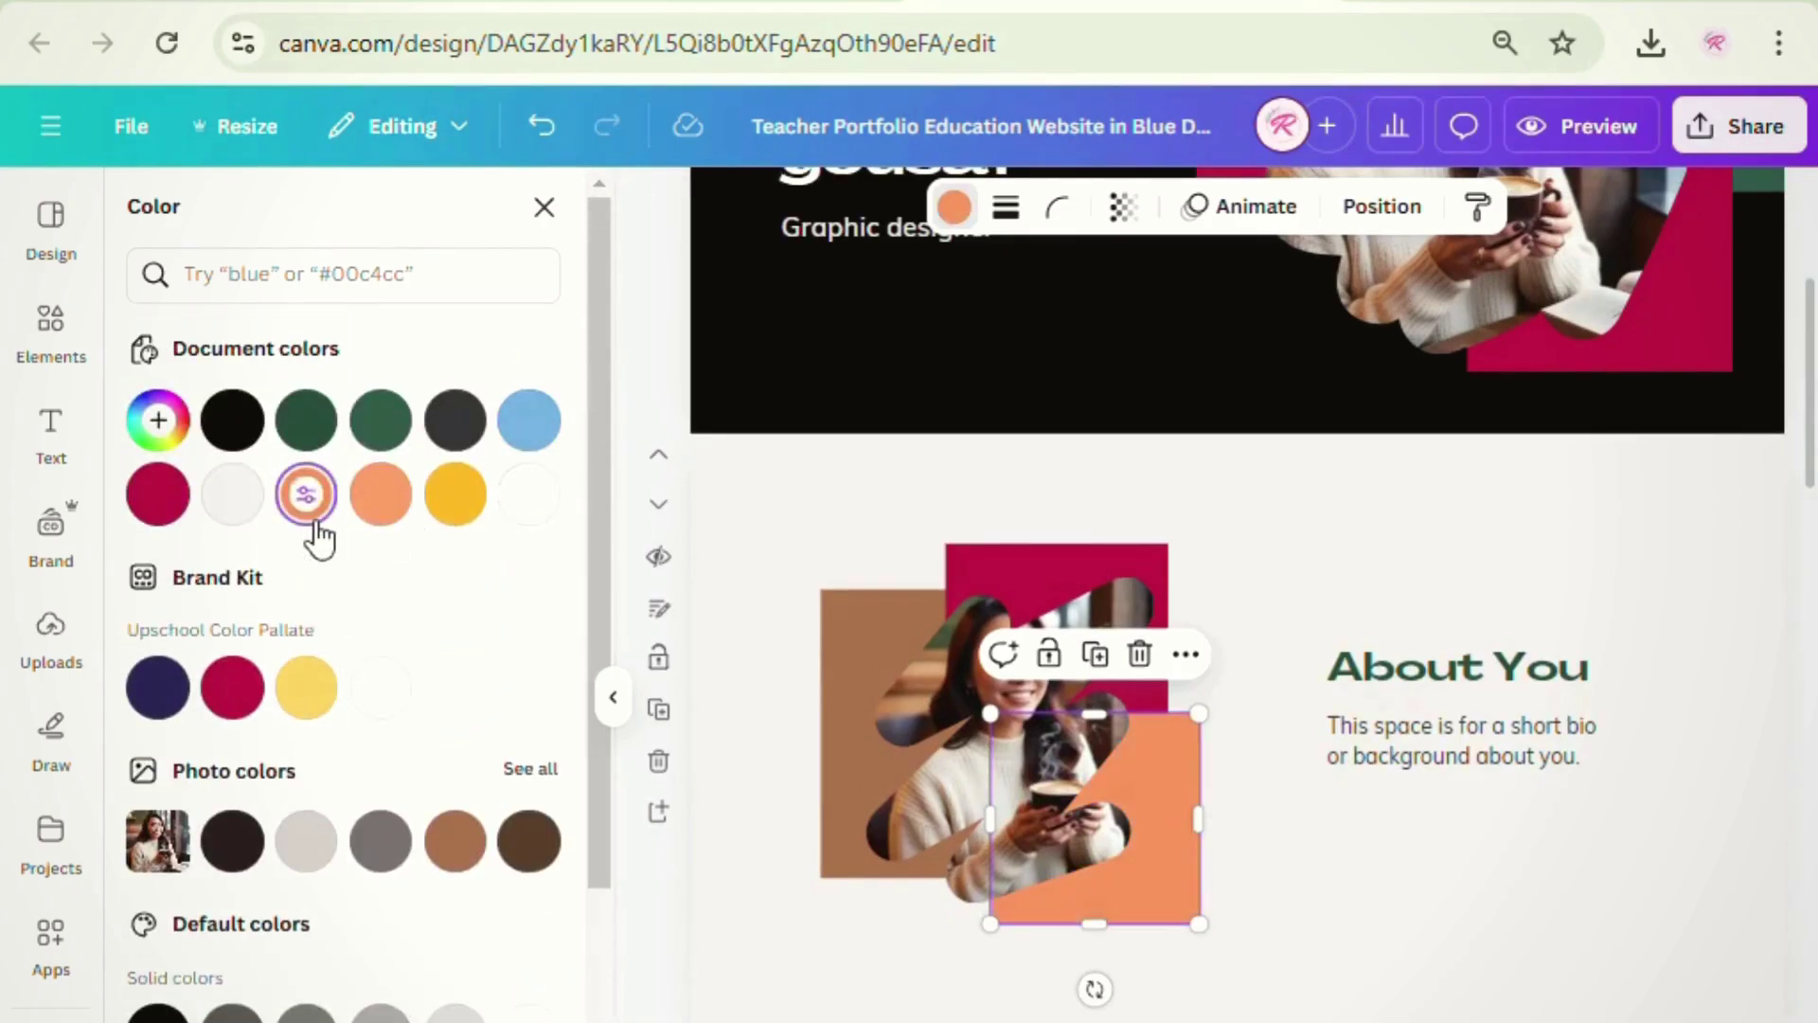
{"action": "left_click", "coordinate": [1515, 739]}
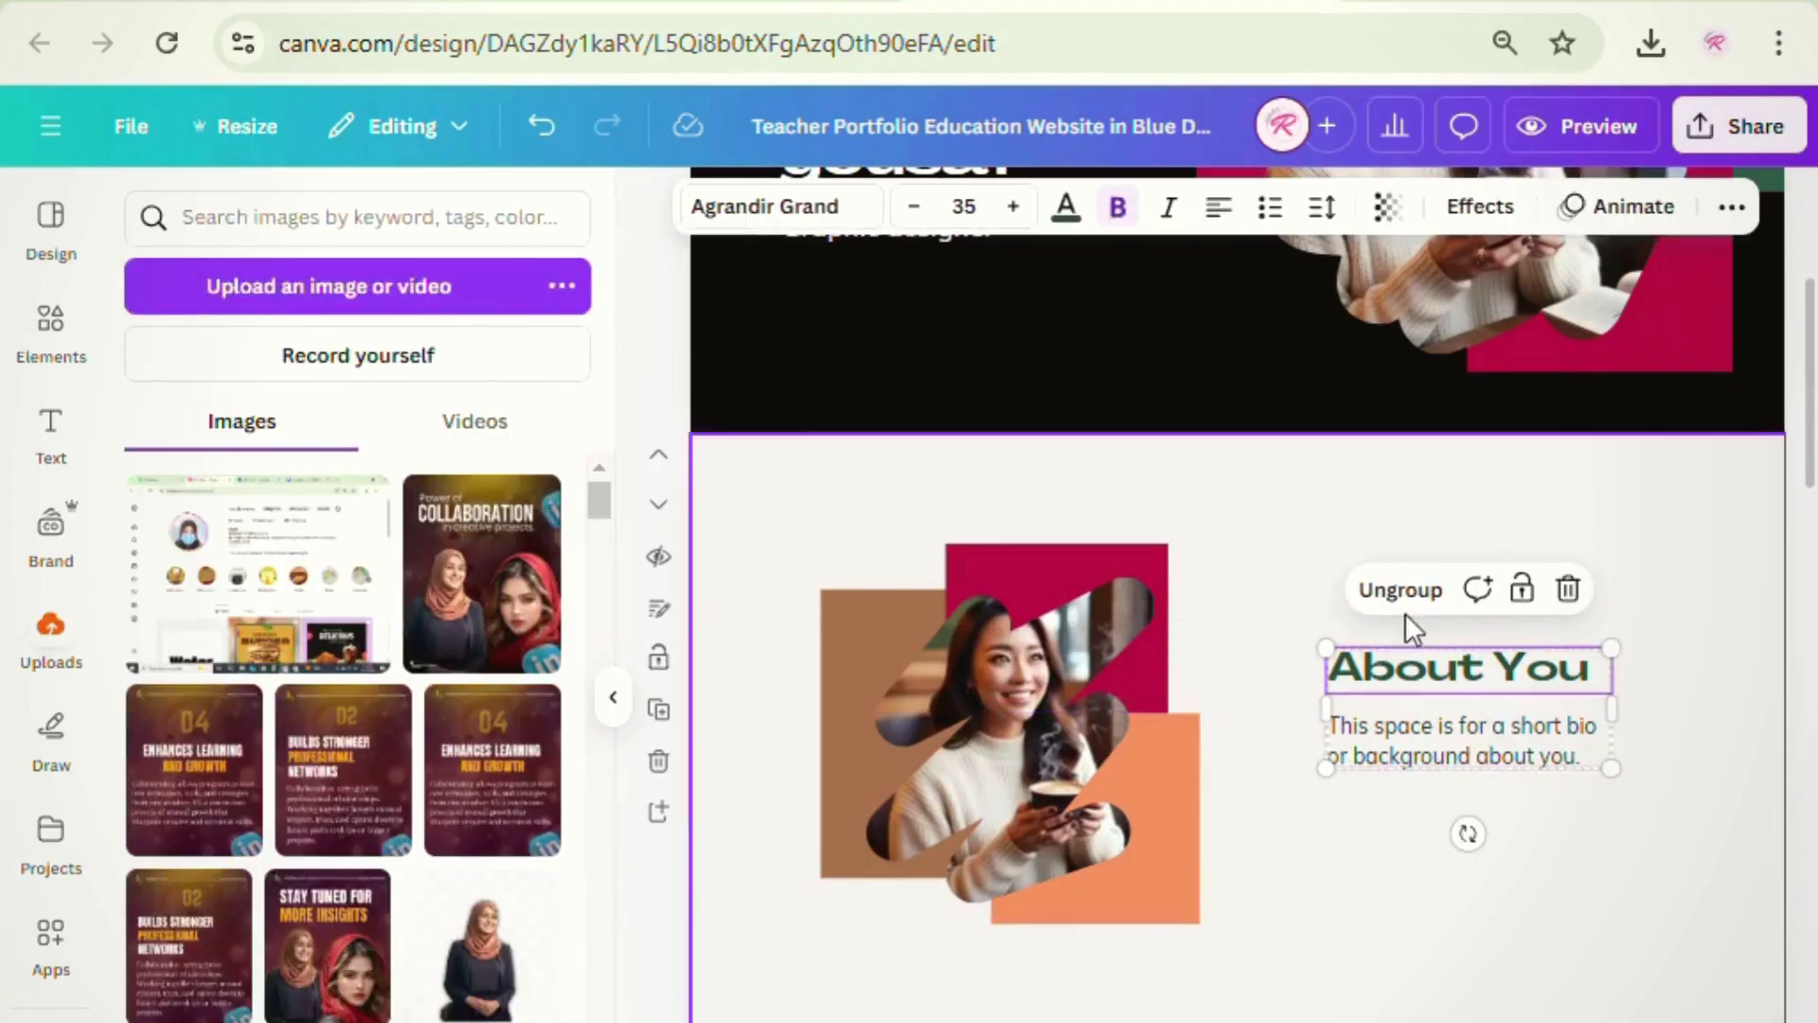
- Replace the About You placeholder with a crimson bio about creating stunning designs
{"action": "left_click", "coordinate": [1384, 589]}
{"action": "left_click", "coordinate": [1644, 862]}
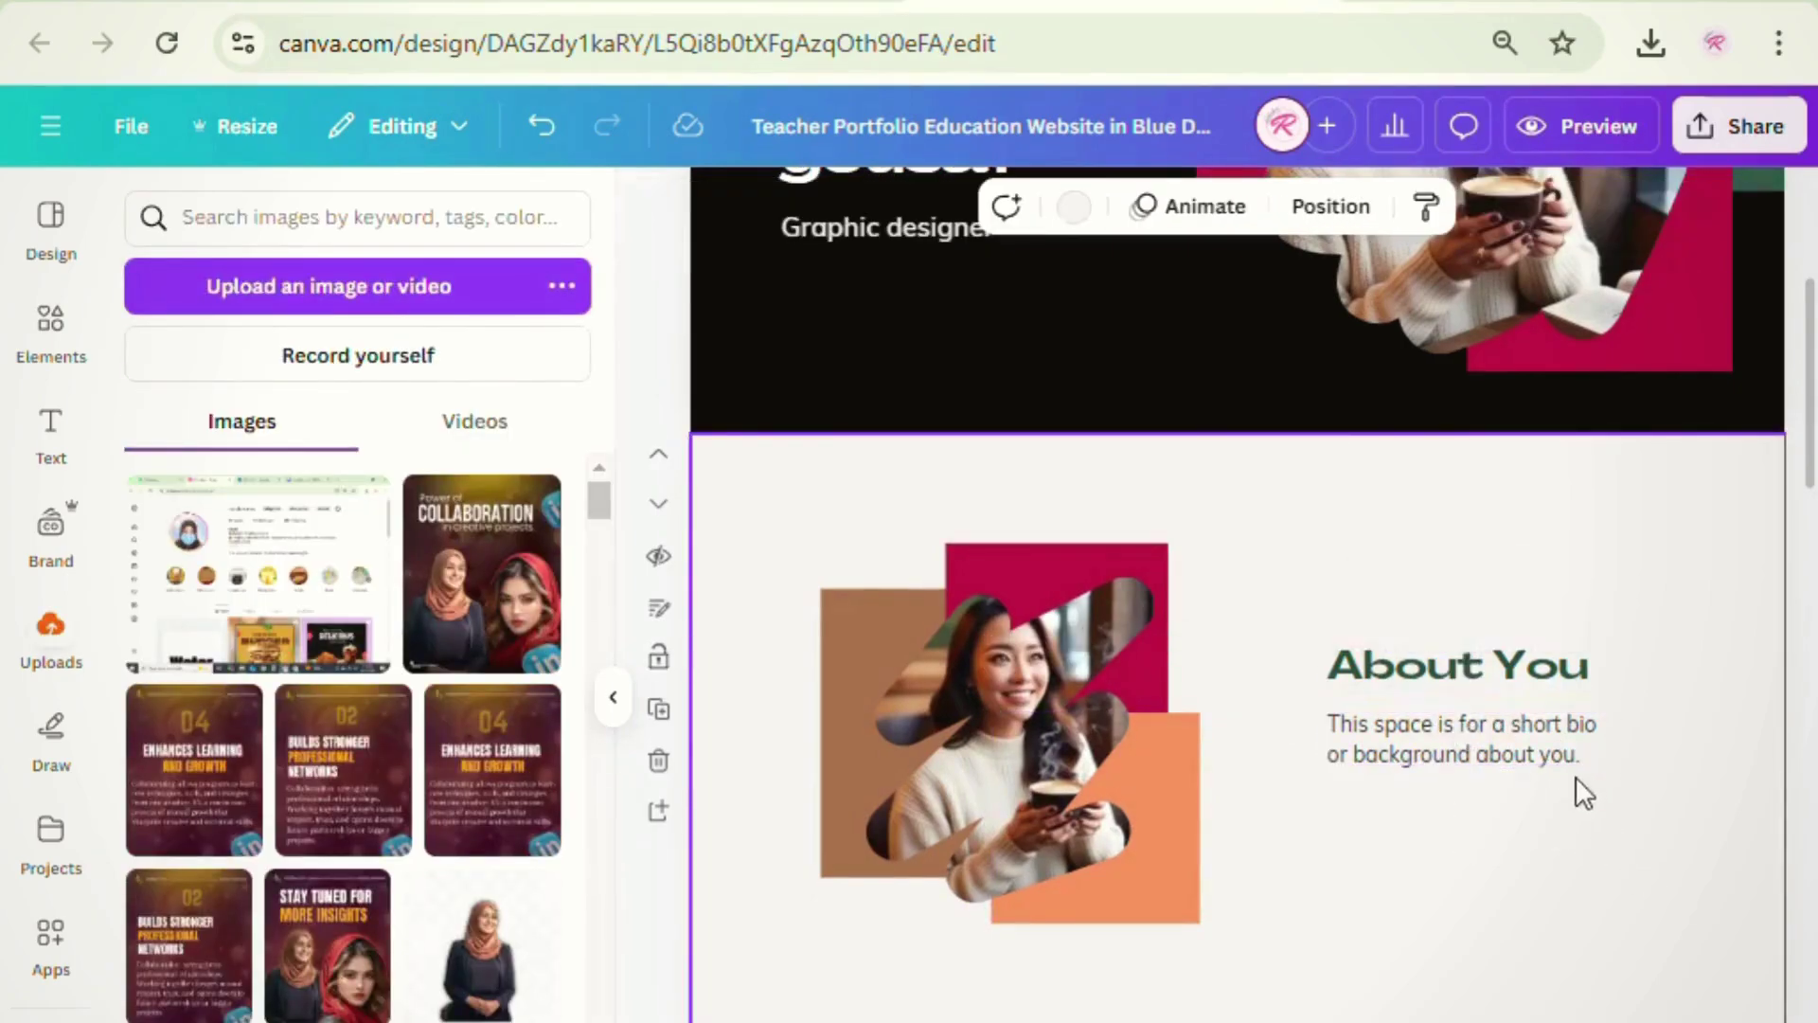
{"action": "double_click", "coordinate": [1576, 775]}
{"action": "key", "text": "BackSpace"}
{"action": "type", "text": "I'm graphic designer"}
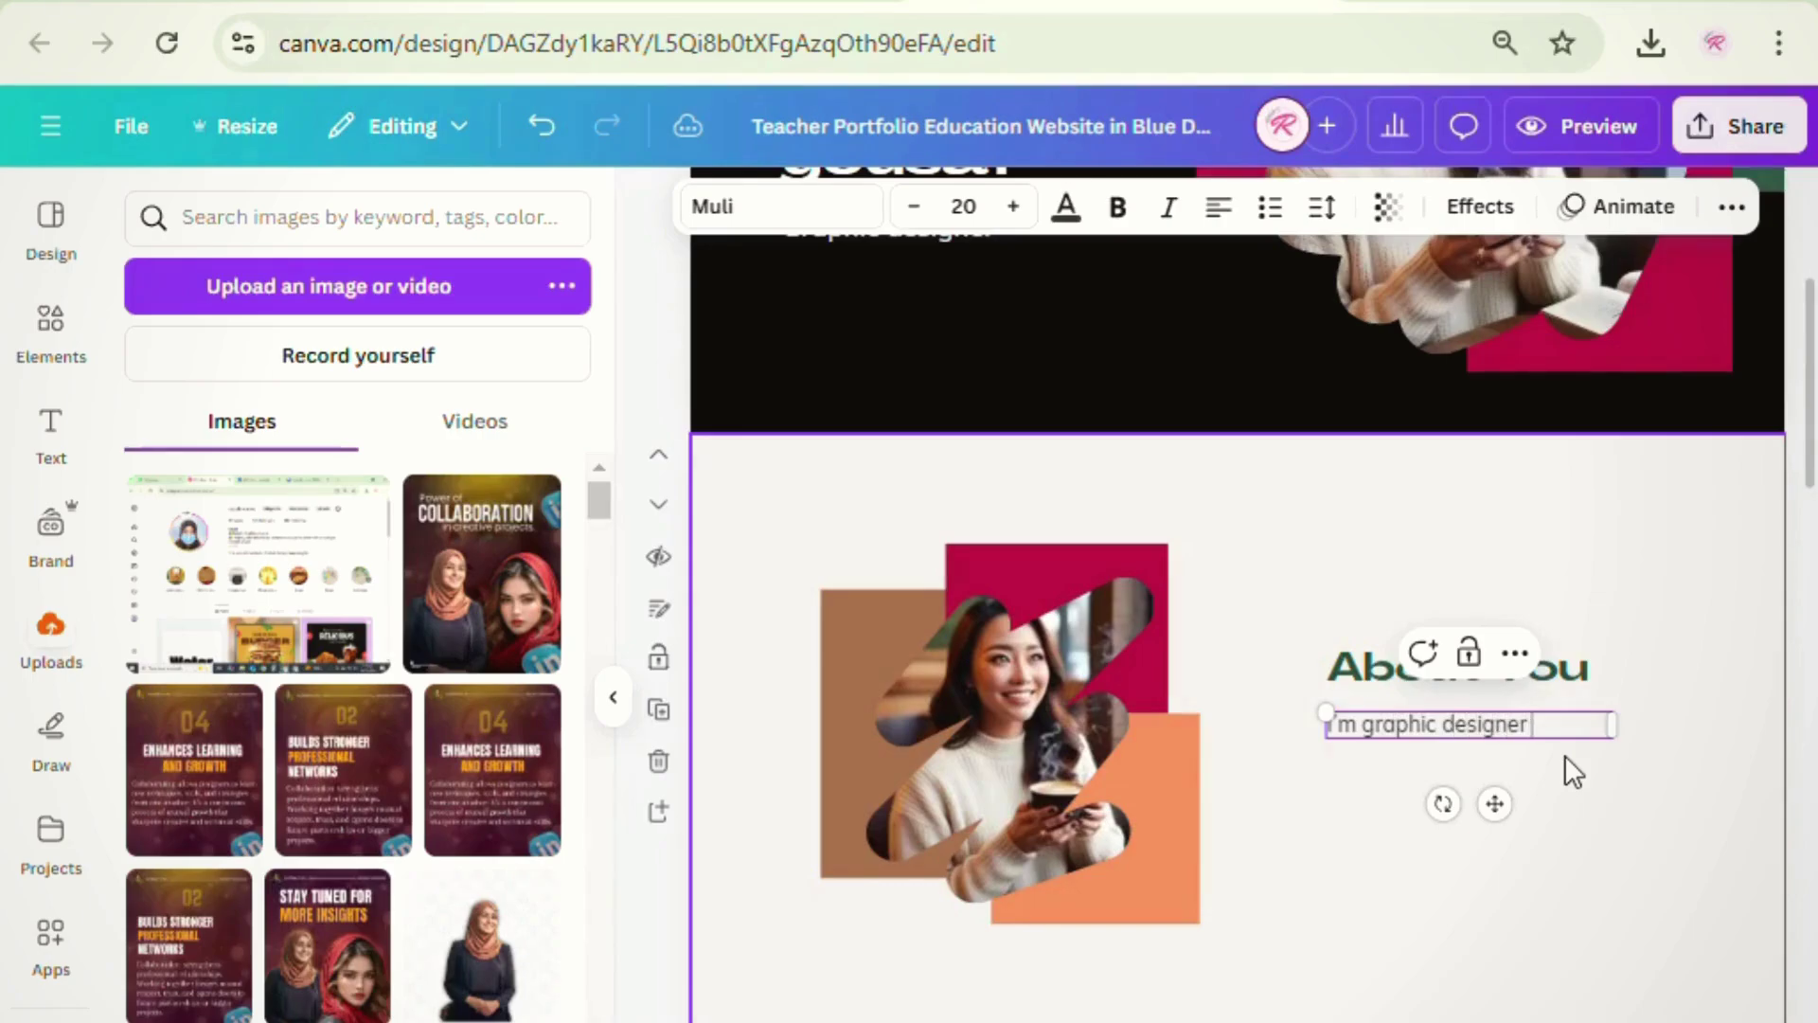
{"action": "type", "text": " and I create stunninh"}
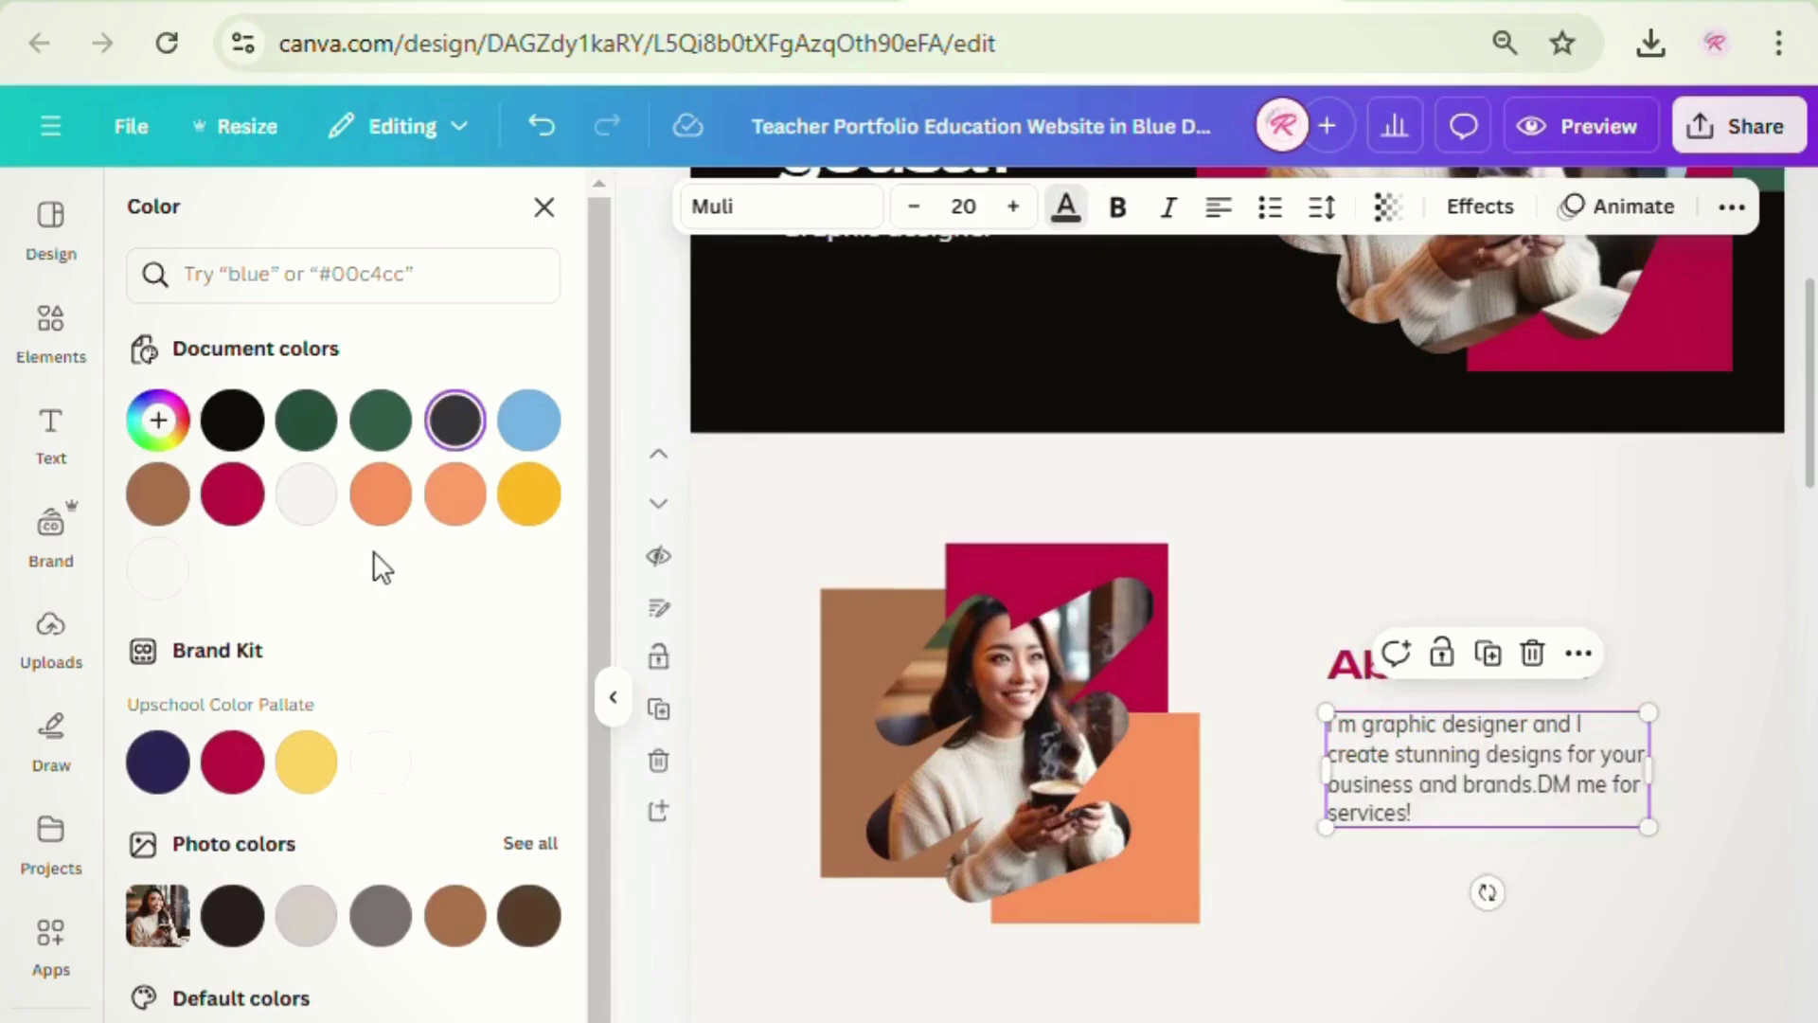
{"action": "left_click", "coordinate": [249, 516]}
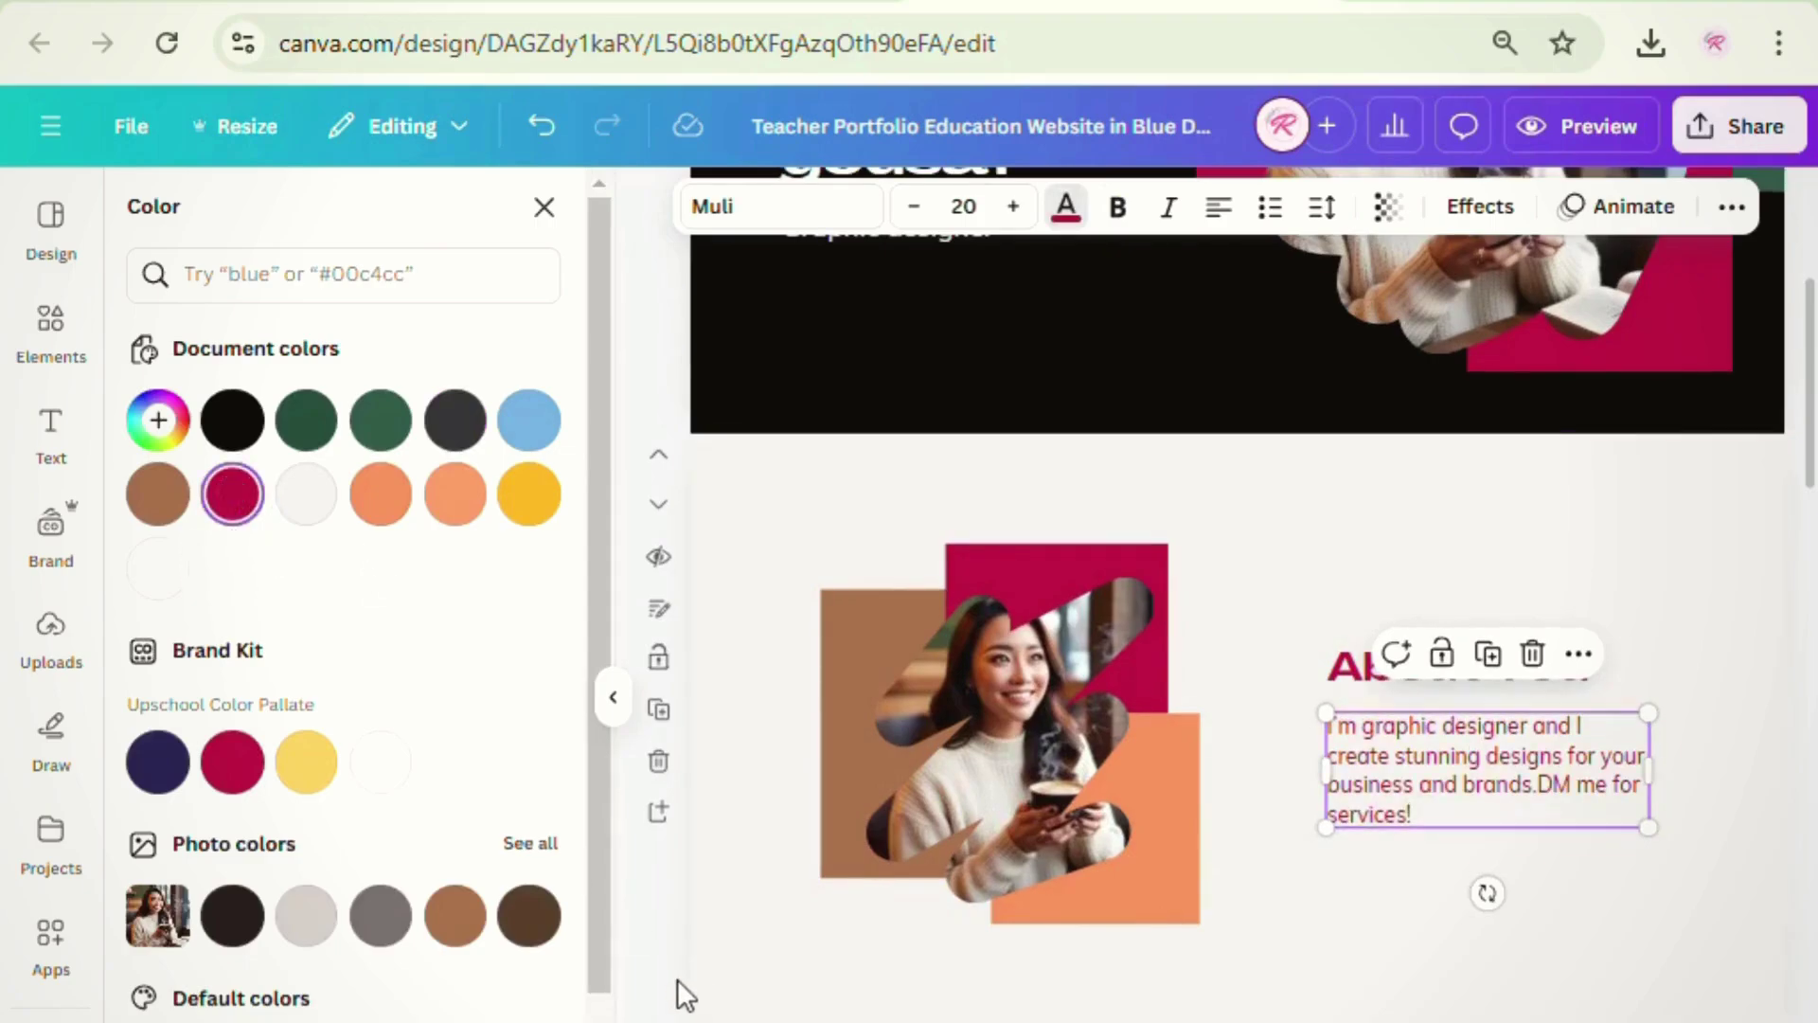
{"action": "left_click", "coordinate": [674, 992]}
{"action": "scroll", "coordinate": [1313, 966], "scroll_direction": "down", "scroll_amount": 8}
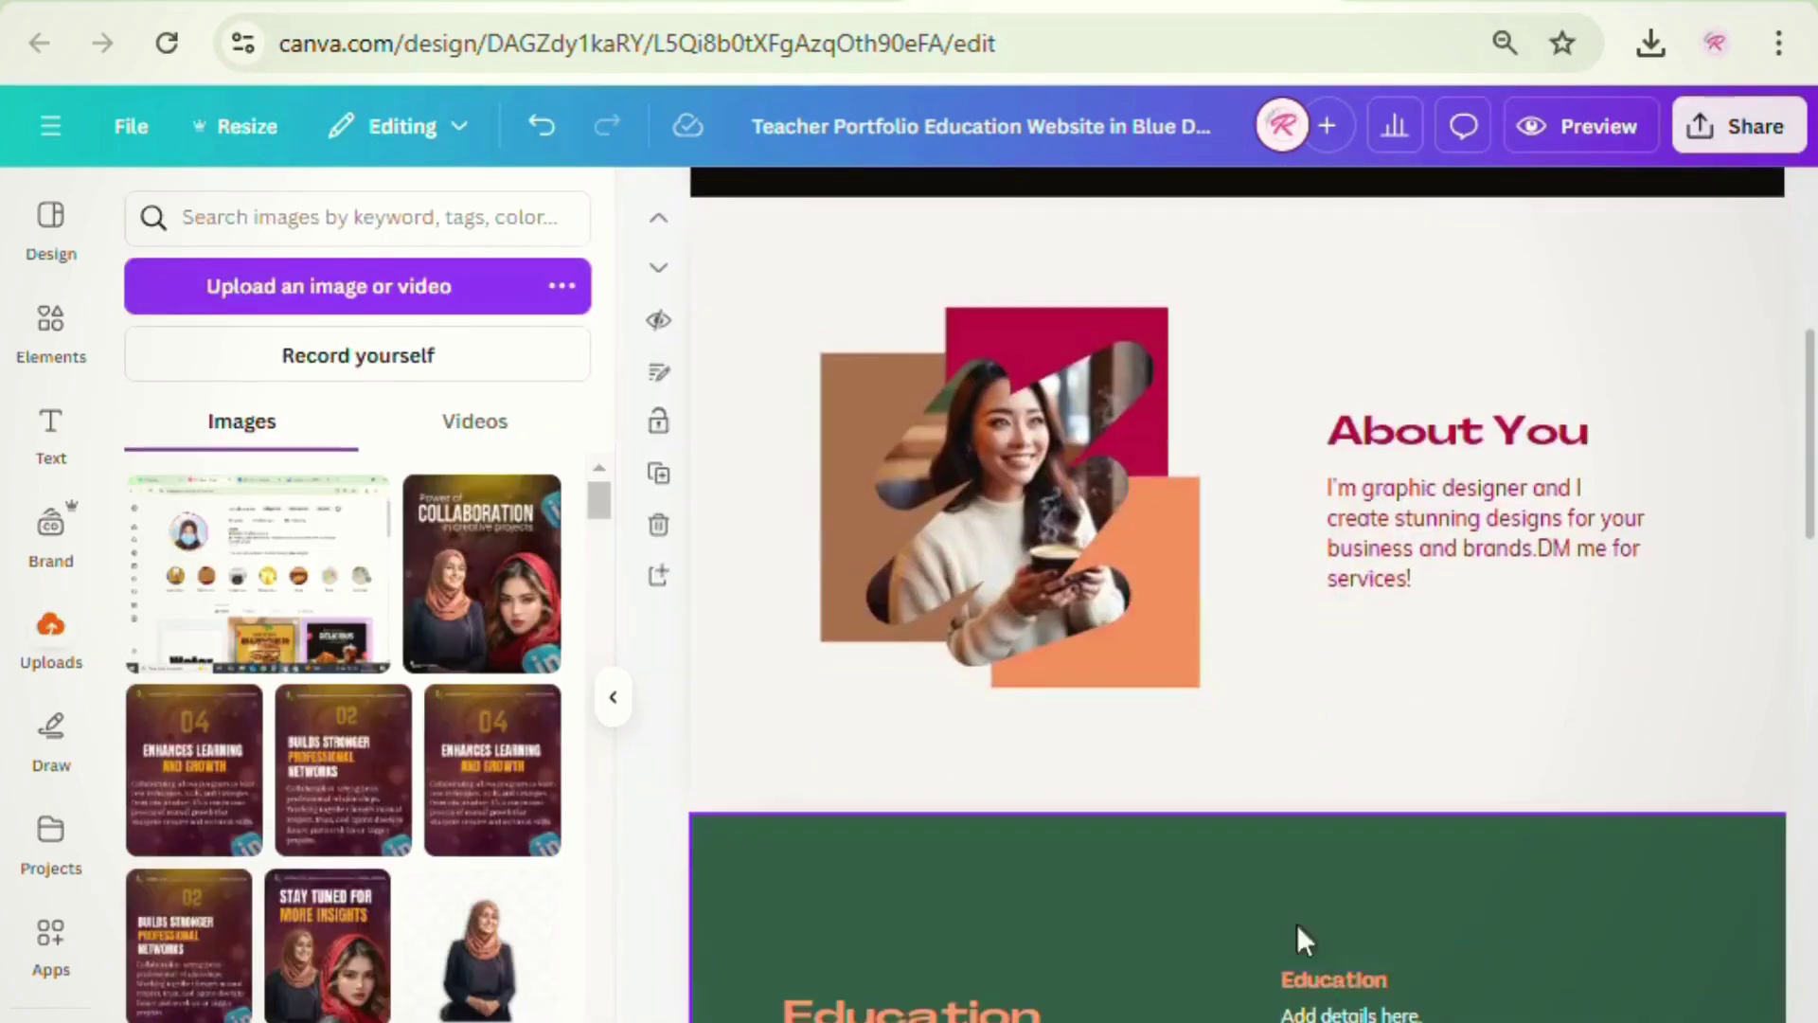
- Delete the Education and Skills heading and description text blocks
{"action": "left_click", "coordinate": [959, 589]}
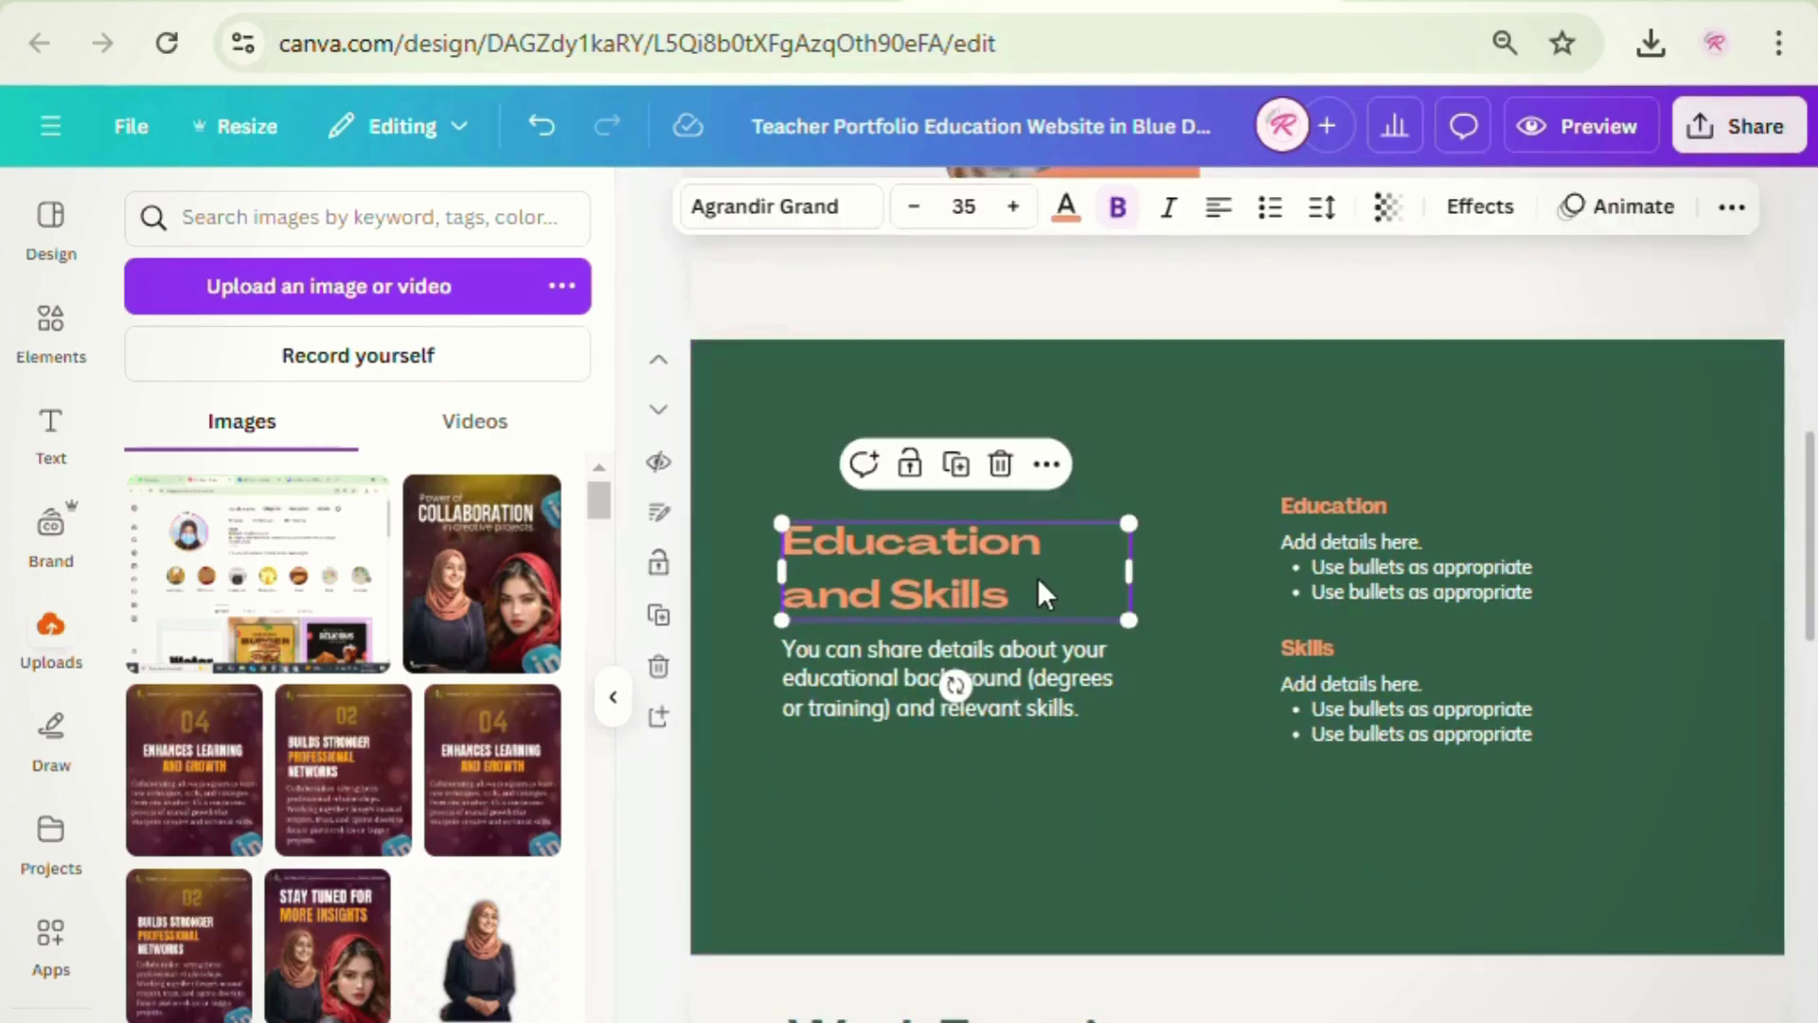
{"action": "left_click", "coordinate": [1128, 807]}
{"action": "double_click", "coordinate": [939, 570]}
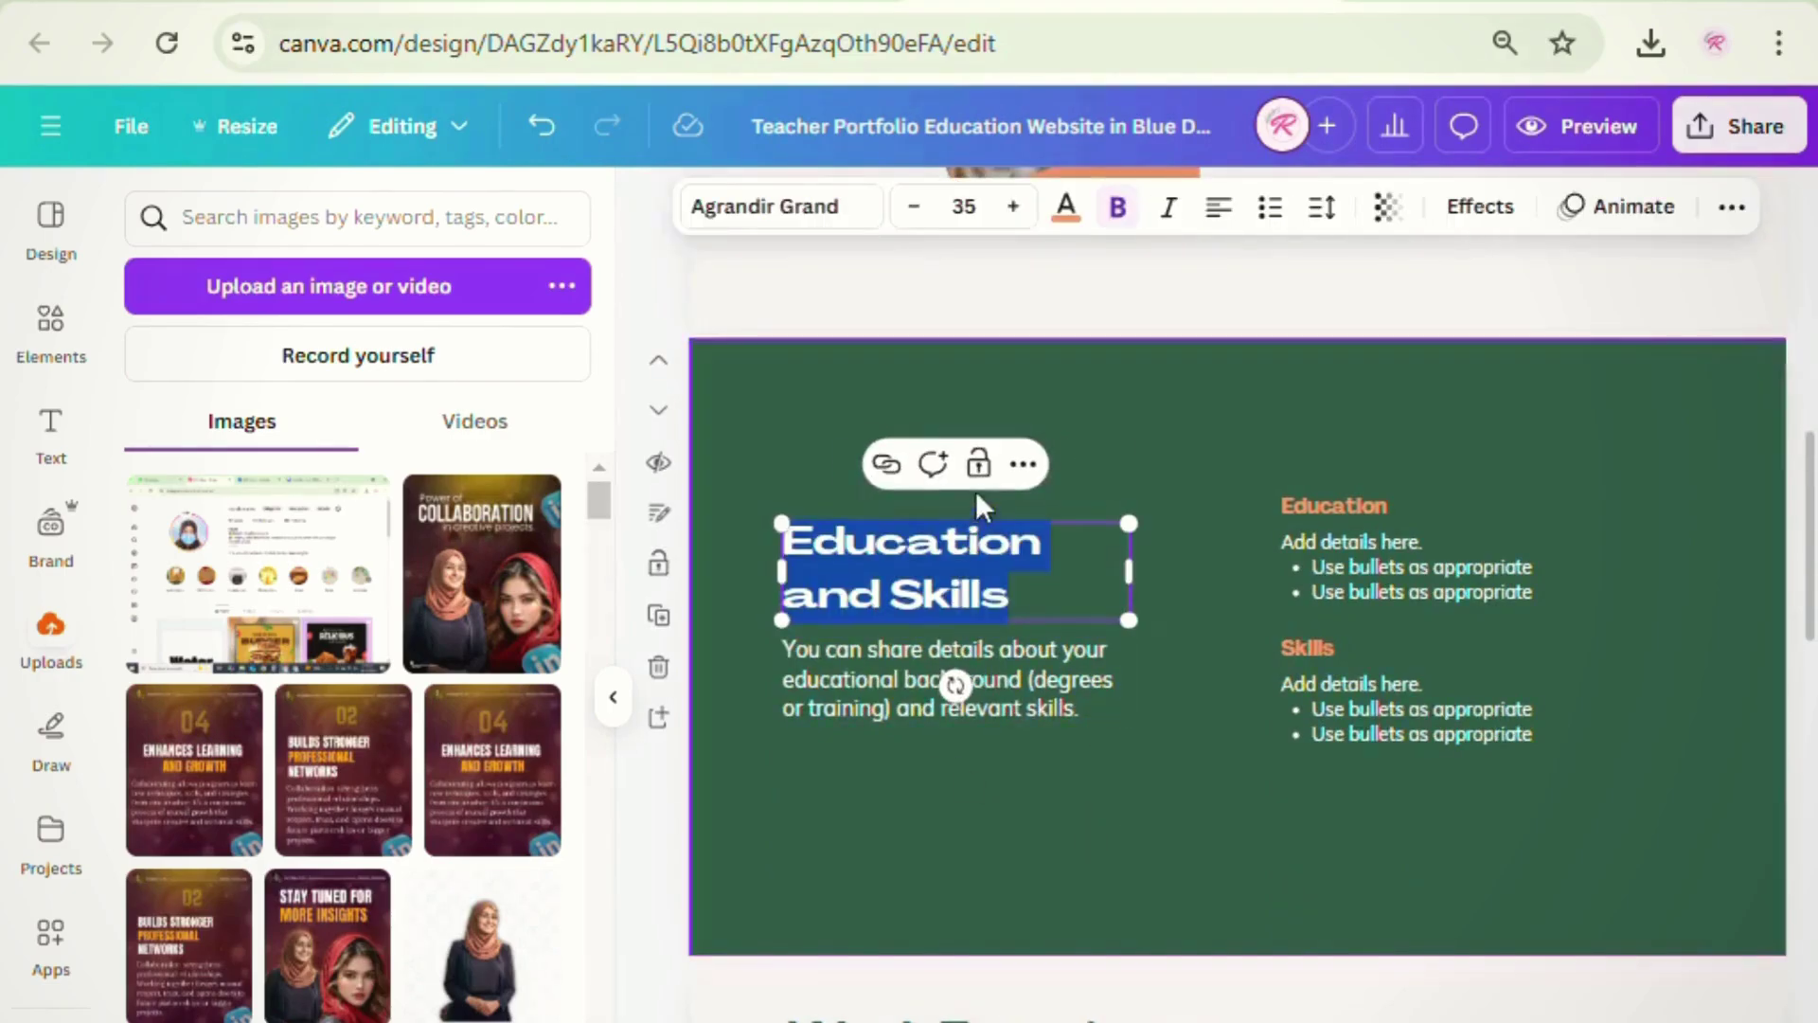
{"action": "left_click", "coordinate": [1201, 719]}
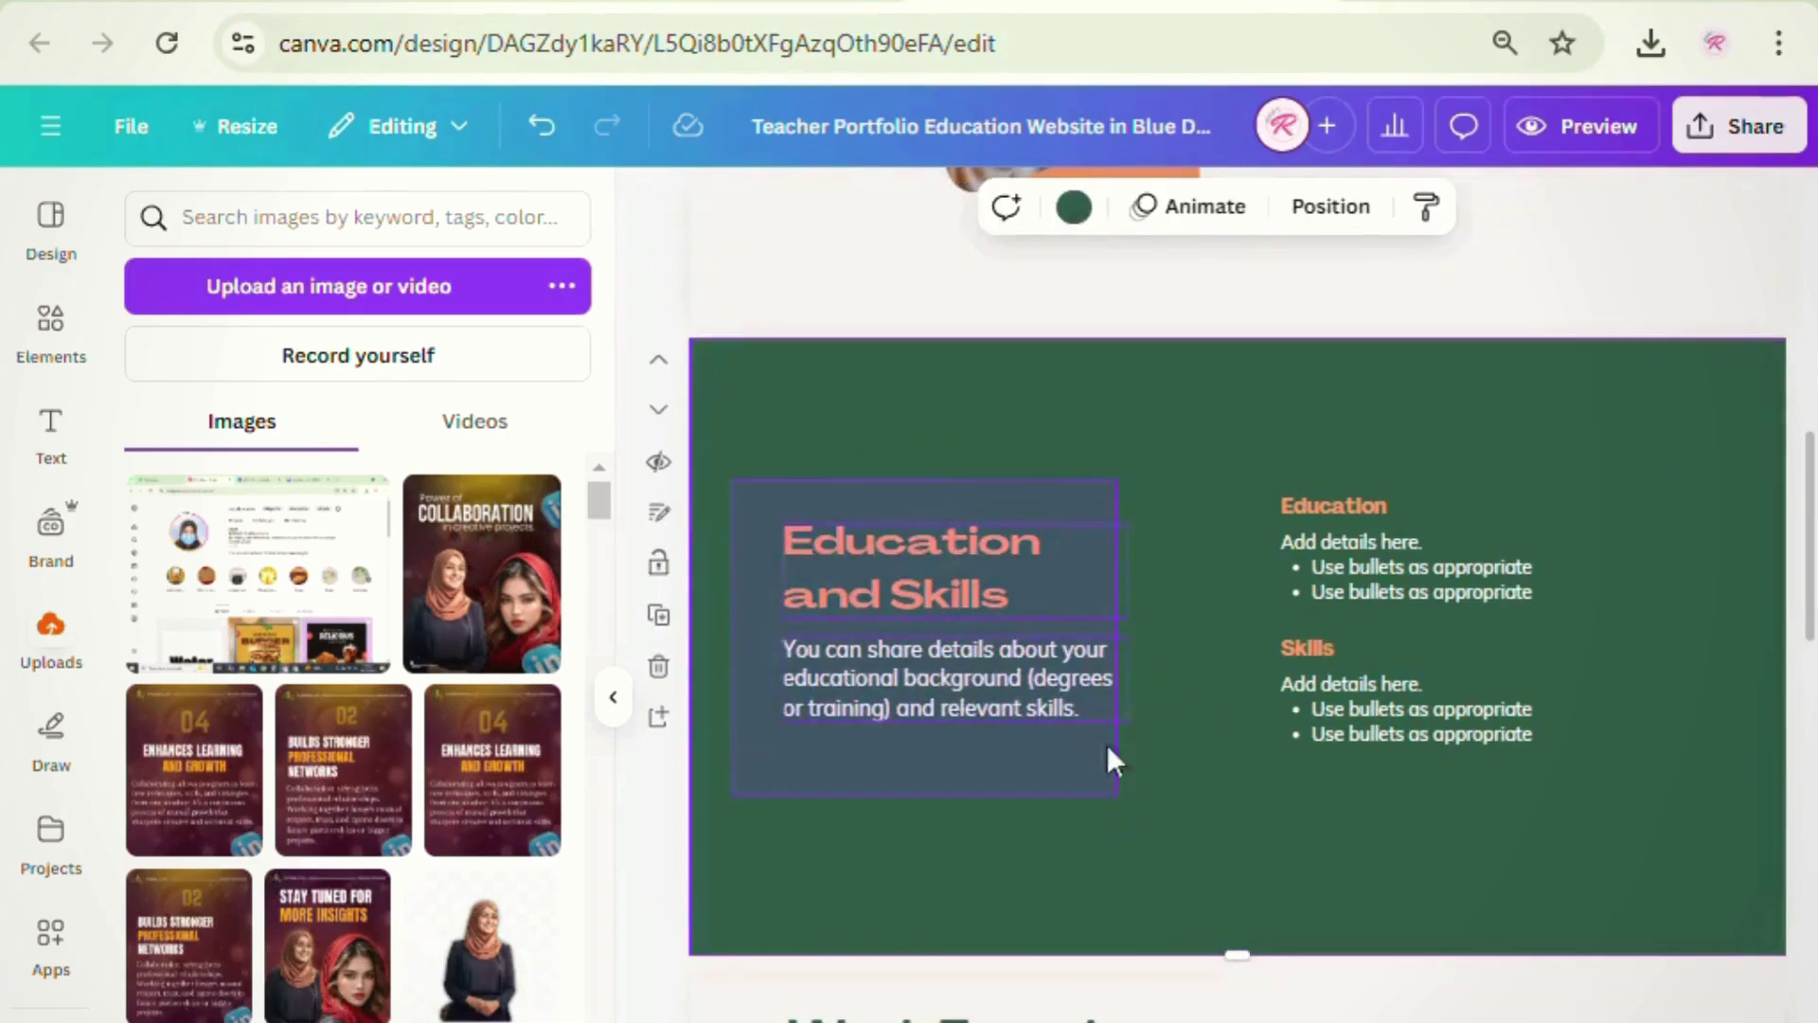
{"action": "left_click_drag", "start_coordinate": [1115, 792], "coordinate": [1119, 797]}
{"action": "left_click", "coordinate": [1024, 469]}
{"action": "left_click_drag", "start_coordinate": [1225, 419], "coordinate": [1439, 674]}
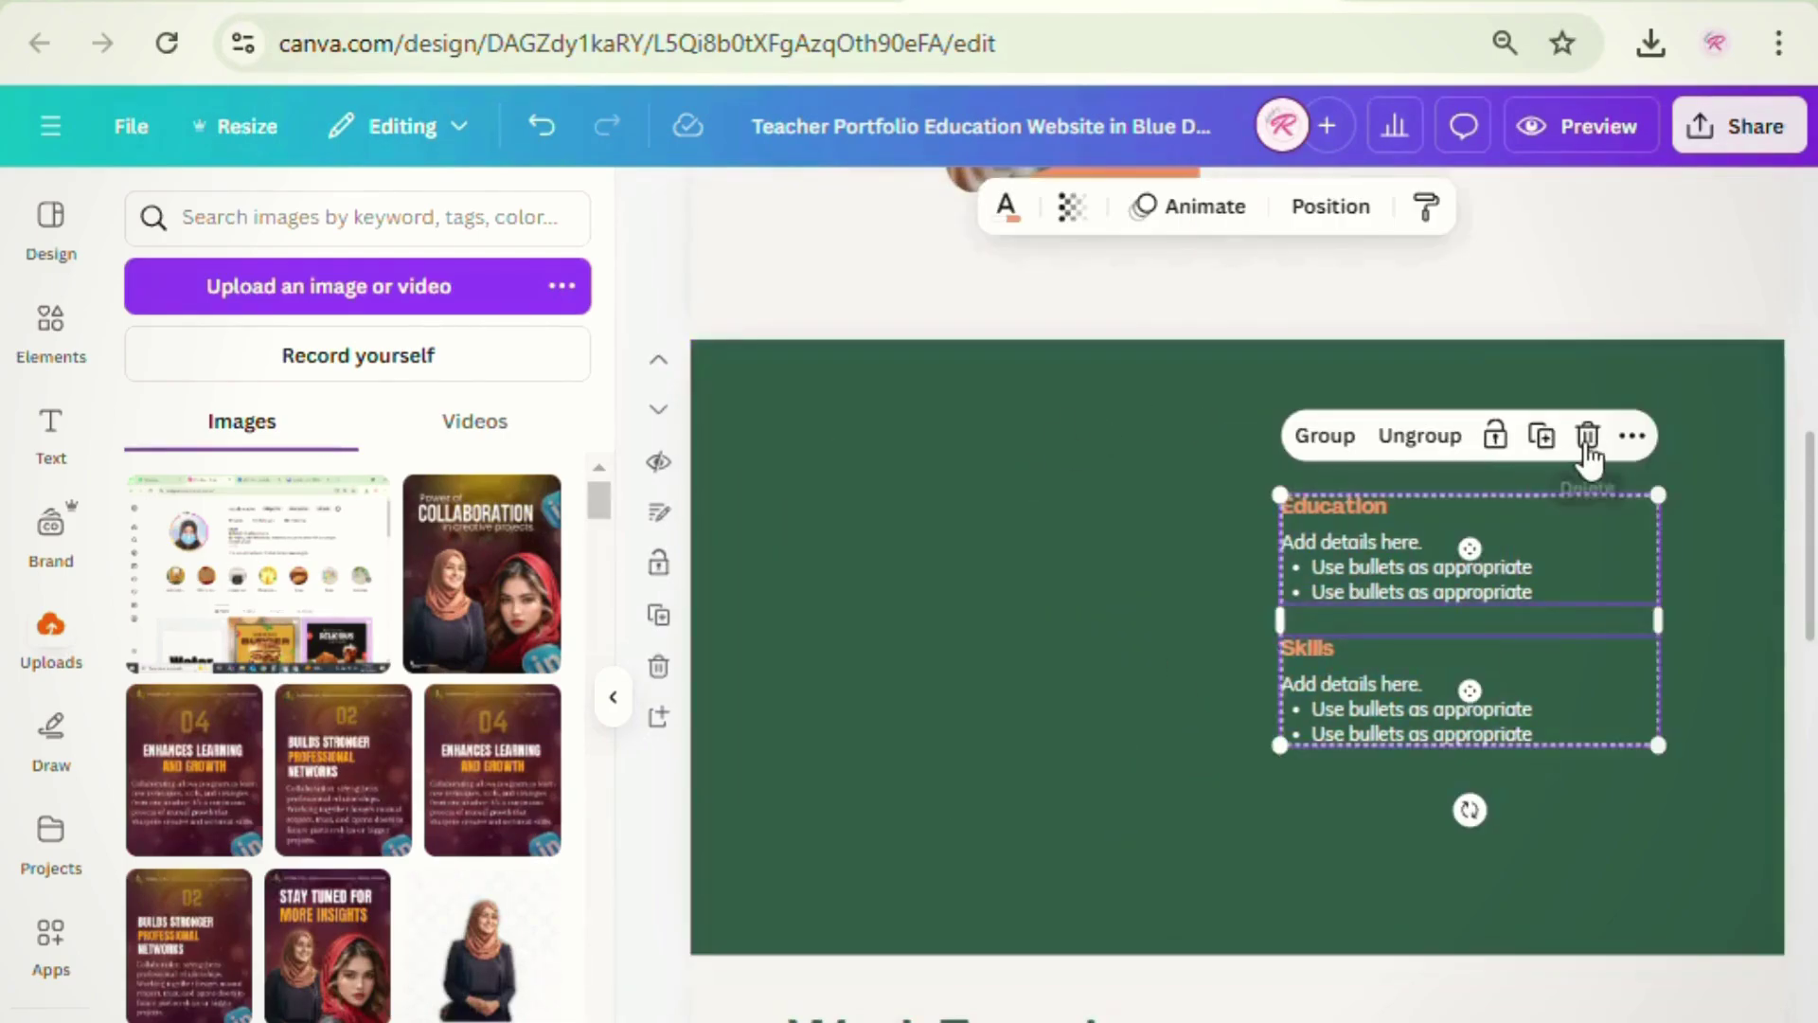
{"action": "left_click", "coordinate": [1586, 441]}
- Change that page's green background to black
{"action": "left_click", "coordinate": [1108, 610]}
{"action": "left_click", "coordinate": [1154, 206]}
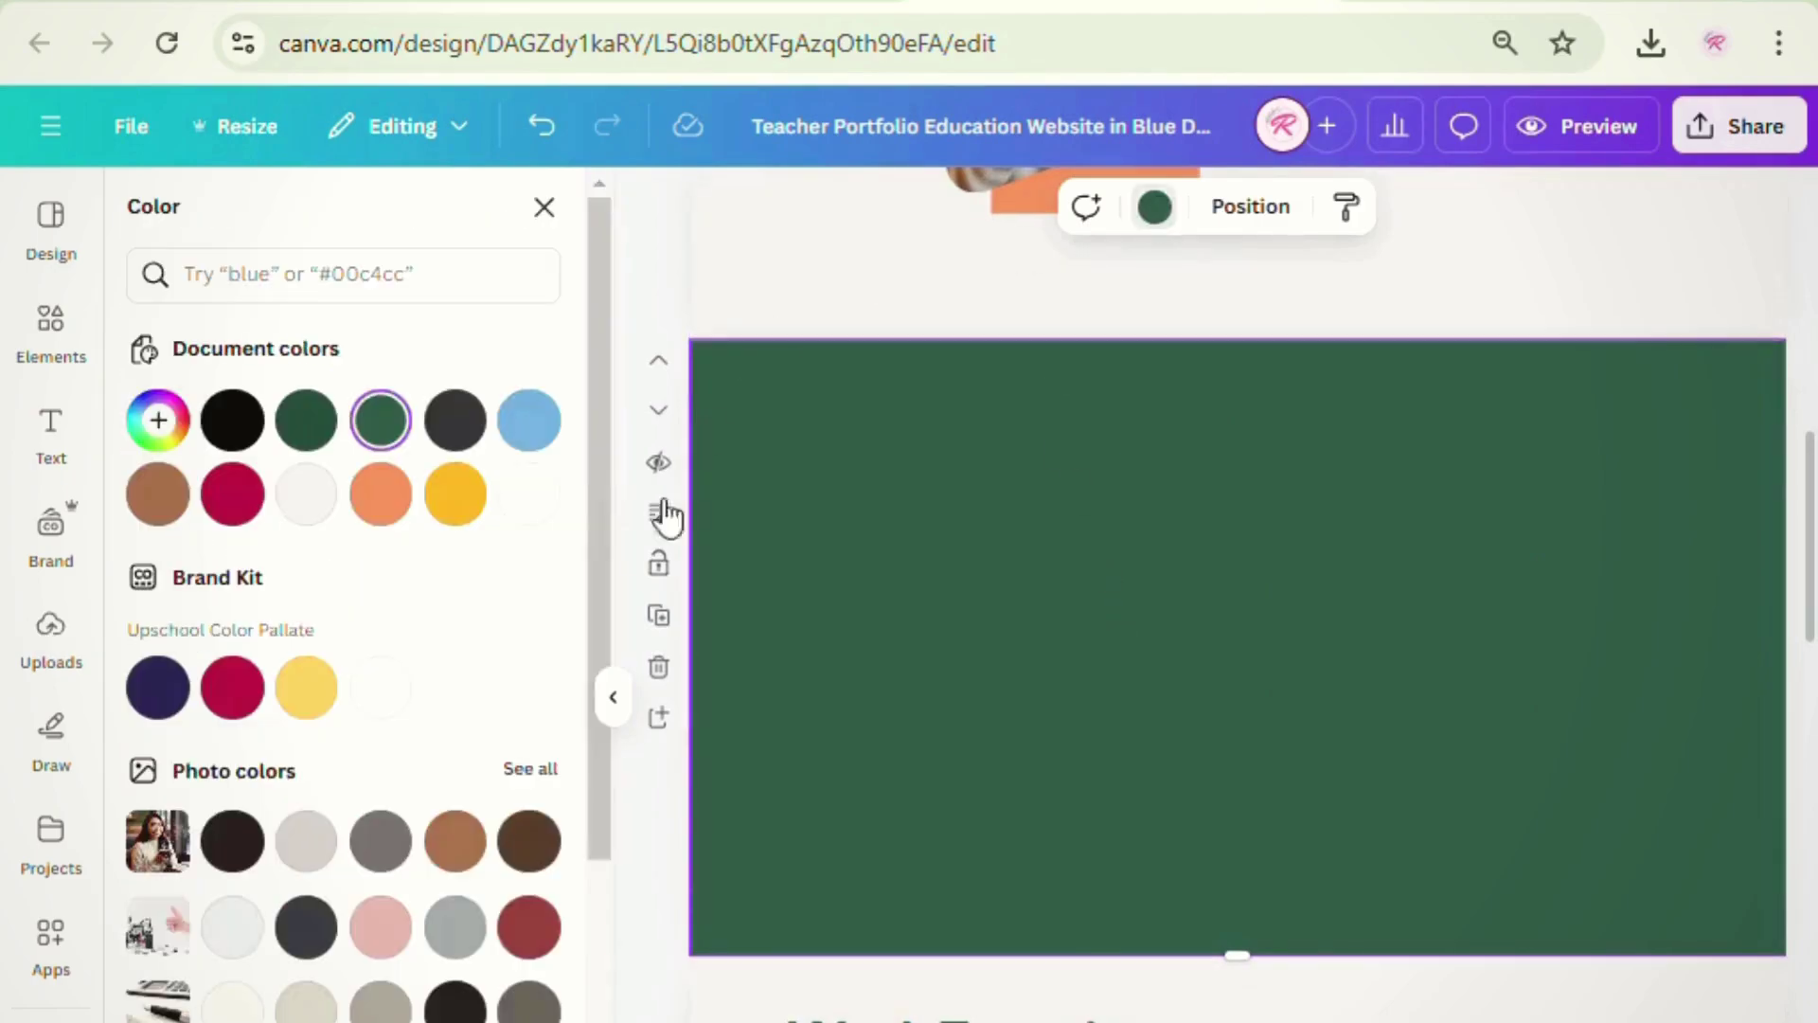
{"action": "scroll", "coordinate": [268, 971], "scroll_direction": "down", "scroll_amount": 5}
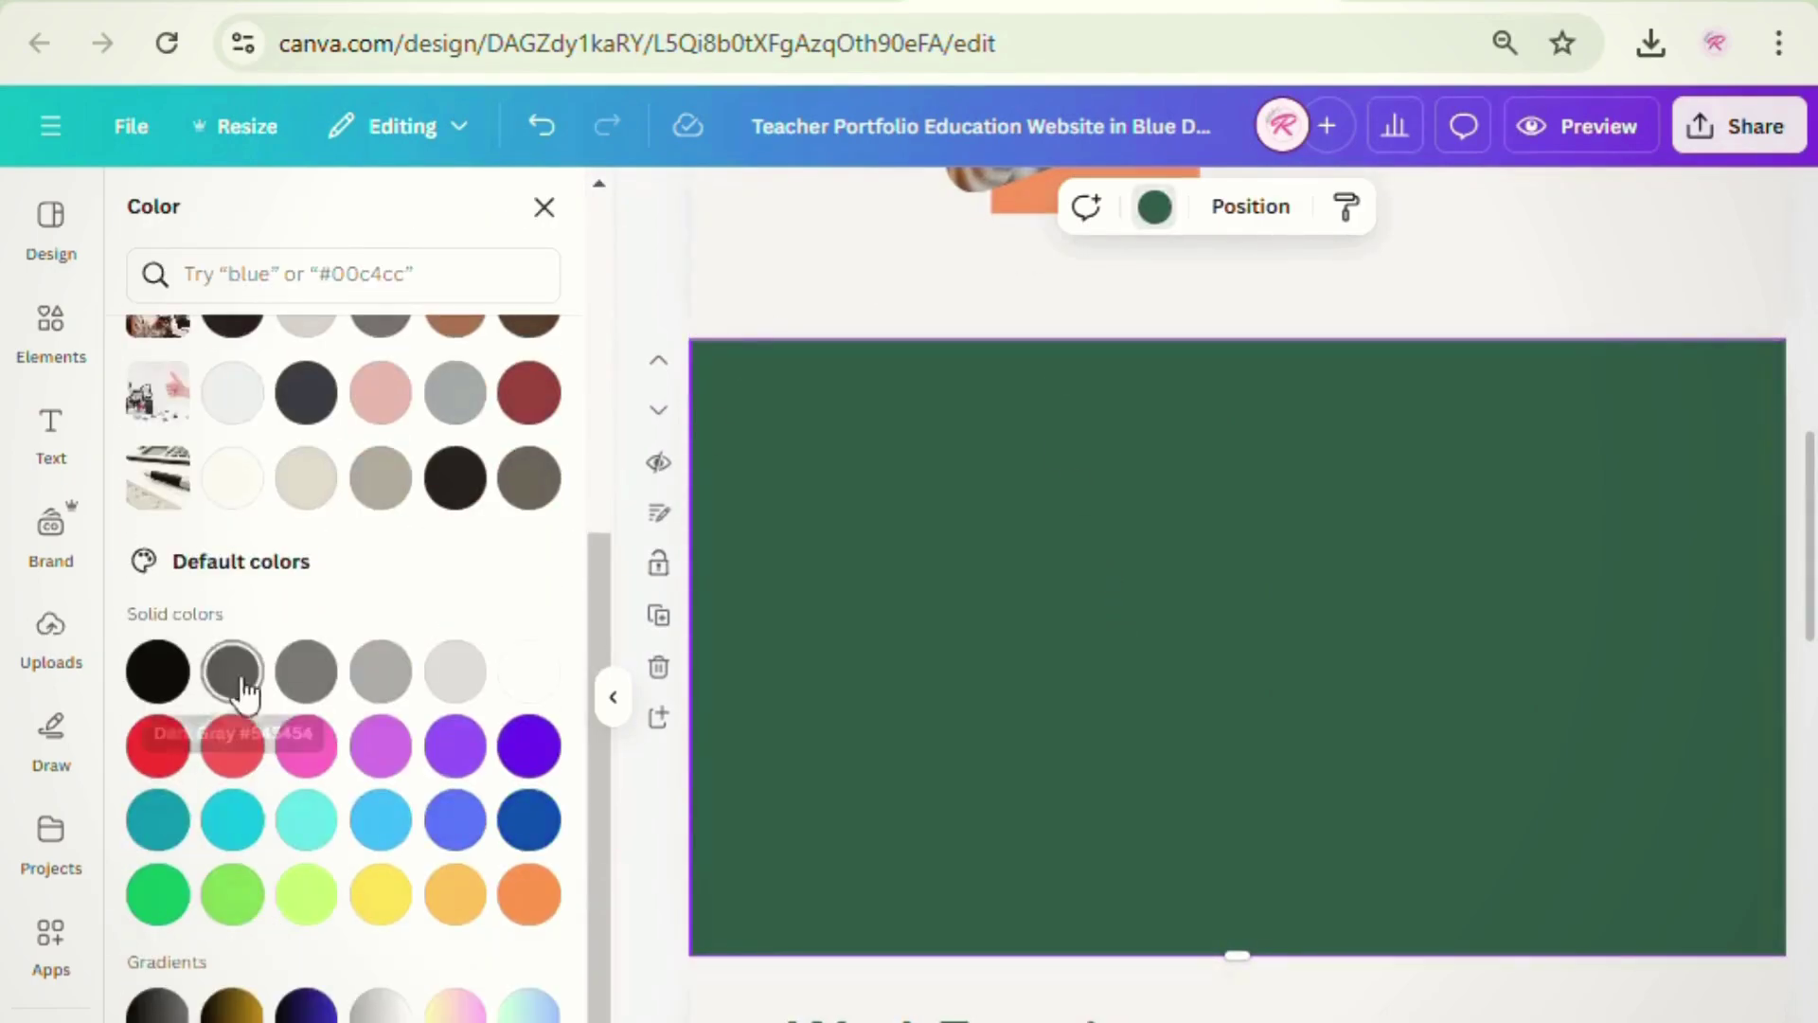
{"action": "left_click", "coordinate": [157, 672]}
{"action": "scroll", "coordinate": [1177, 910], "scroll_direction": "up", "scroll_amount": 3}
{"action": "scroll", "coordinate": [1174, 689], "scroll_direction": "down", "scroll_amount": 1}
{"action": "scroll", "coordinate": [1168, 690], "scroll_direction": "down", "scroll_amount": 2}
{"action": "scroll", "coordinate": [1169, 690], "scroll_direction": "up", "scroll_amount": 5}
- Copy the About You heading onto the black page as 'My work' and add the Fashion Sale image
{"action": "left_click", "coordinate": [1440, 426]}
{"action": "left_click", "coordinate": [1490, 360]}
{"action": "left_click_drag", "start_coordinate": [1463, 436], "coordinate": [1270, 974]}
{"action": "scroll", "coordinate": [1270, 966], "scroll_direction": "down", "scroll_amount": 3}
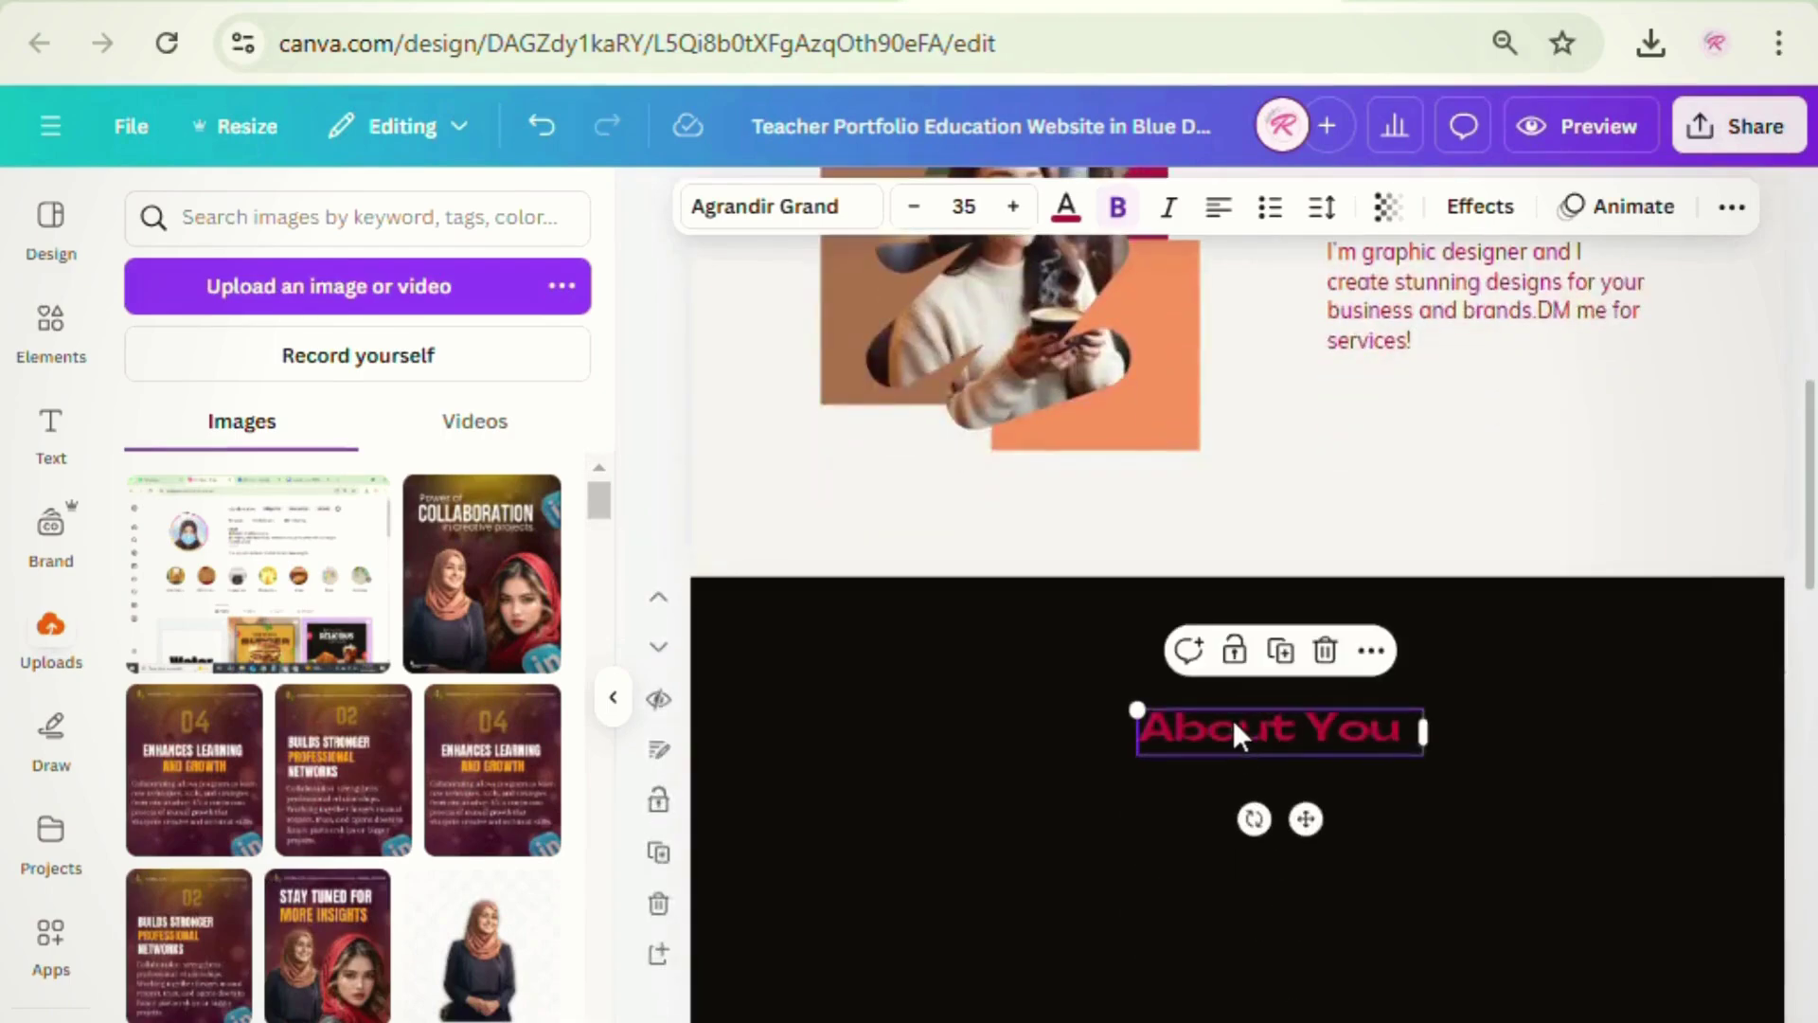
{"action": "left_click_drag", "start_coordinate": [1235, 733], "coordinate": [1156, 680]}
{"action": "double_click", "coordinate": [1168, 688]}
{"action": "type", "text": "My work"}
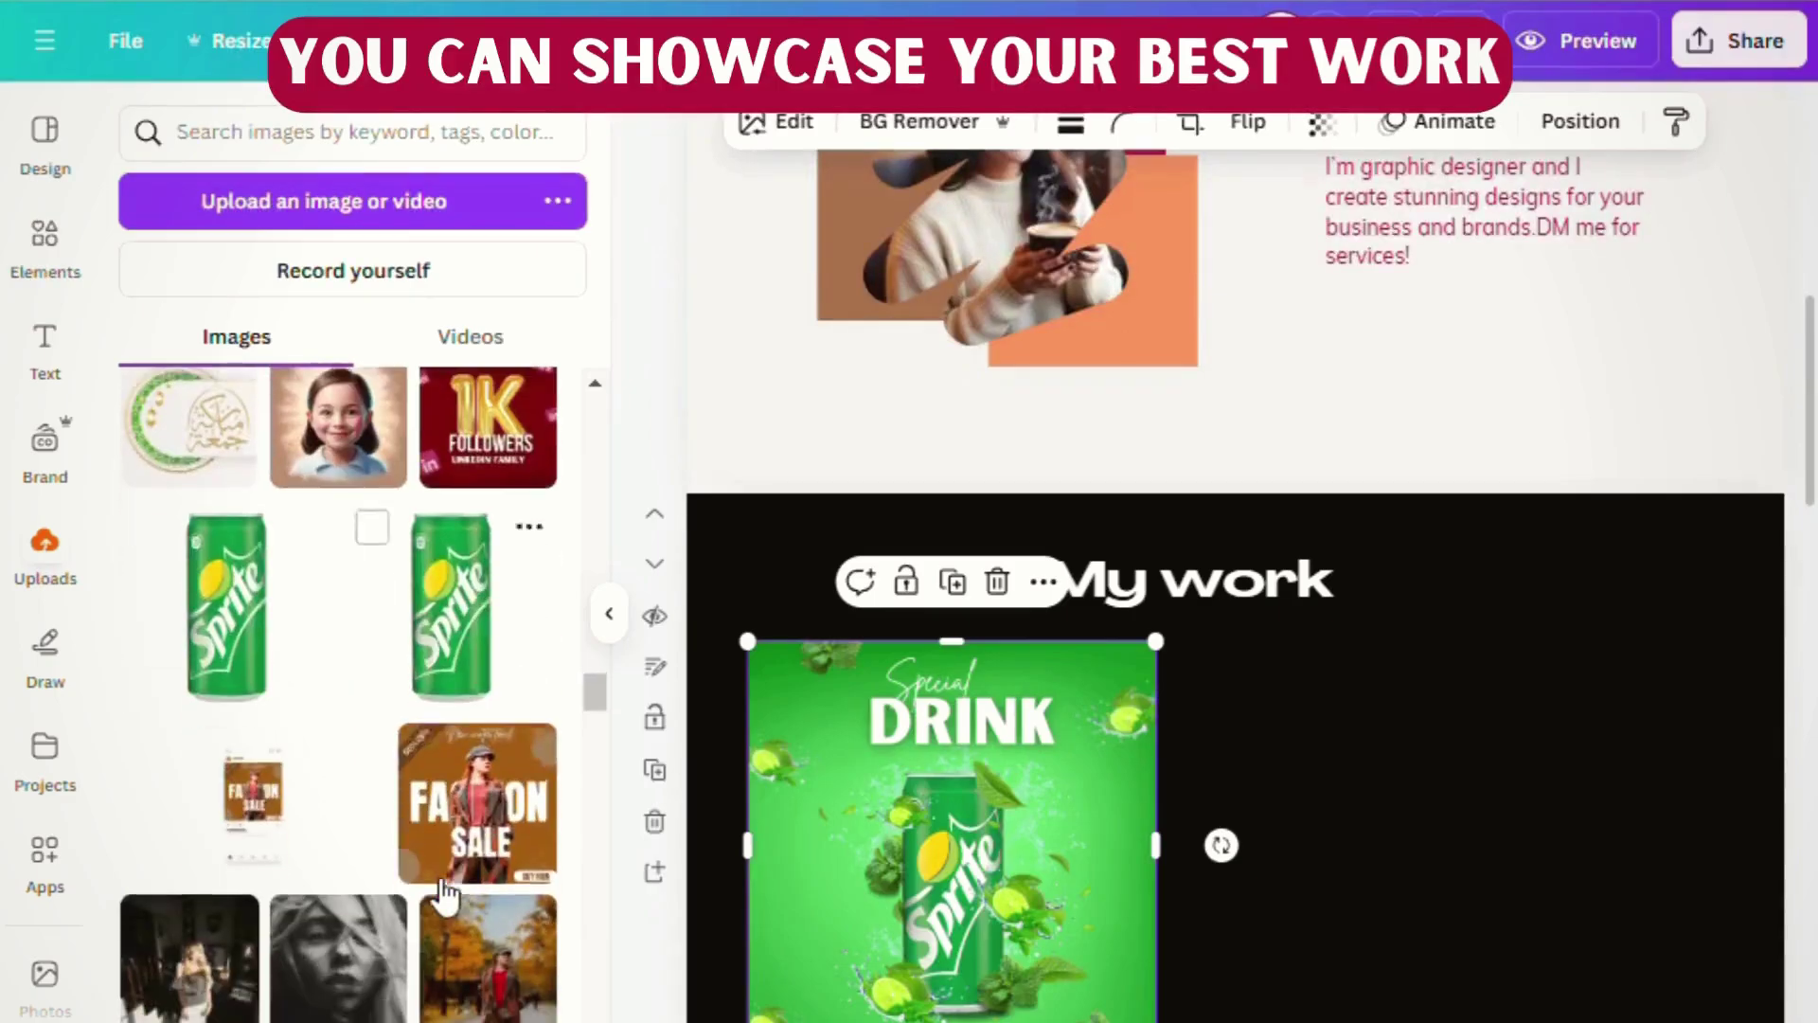
{"action": "scroll", "coordinate": [341, 663], "scroll_direction": "down", "scroll_amount": 3}
{"action": "left_click_drag", "start_coordinate": [477, 563], "coordinate": [1507, 842]}
- Add the burger image from Uploads and move it to the collage's right side
{"action": "scroll", "coordinate": [256, 857], "scroll_direction": "down", "scroll_amount": 5}
{"action": "scroll", "coordinate": [251, 855], "scroll_direction": "down", "scroll_amount": 5}
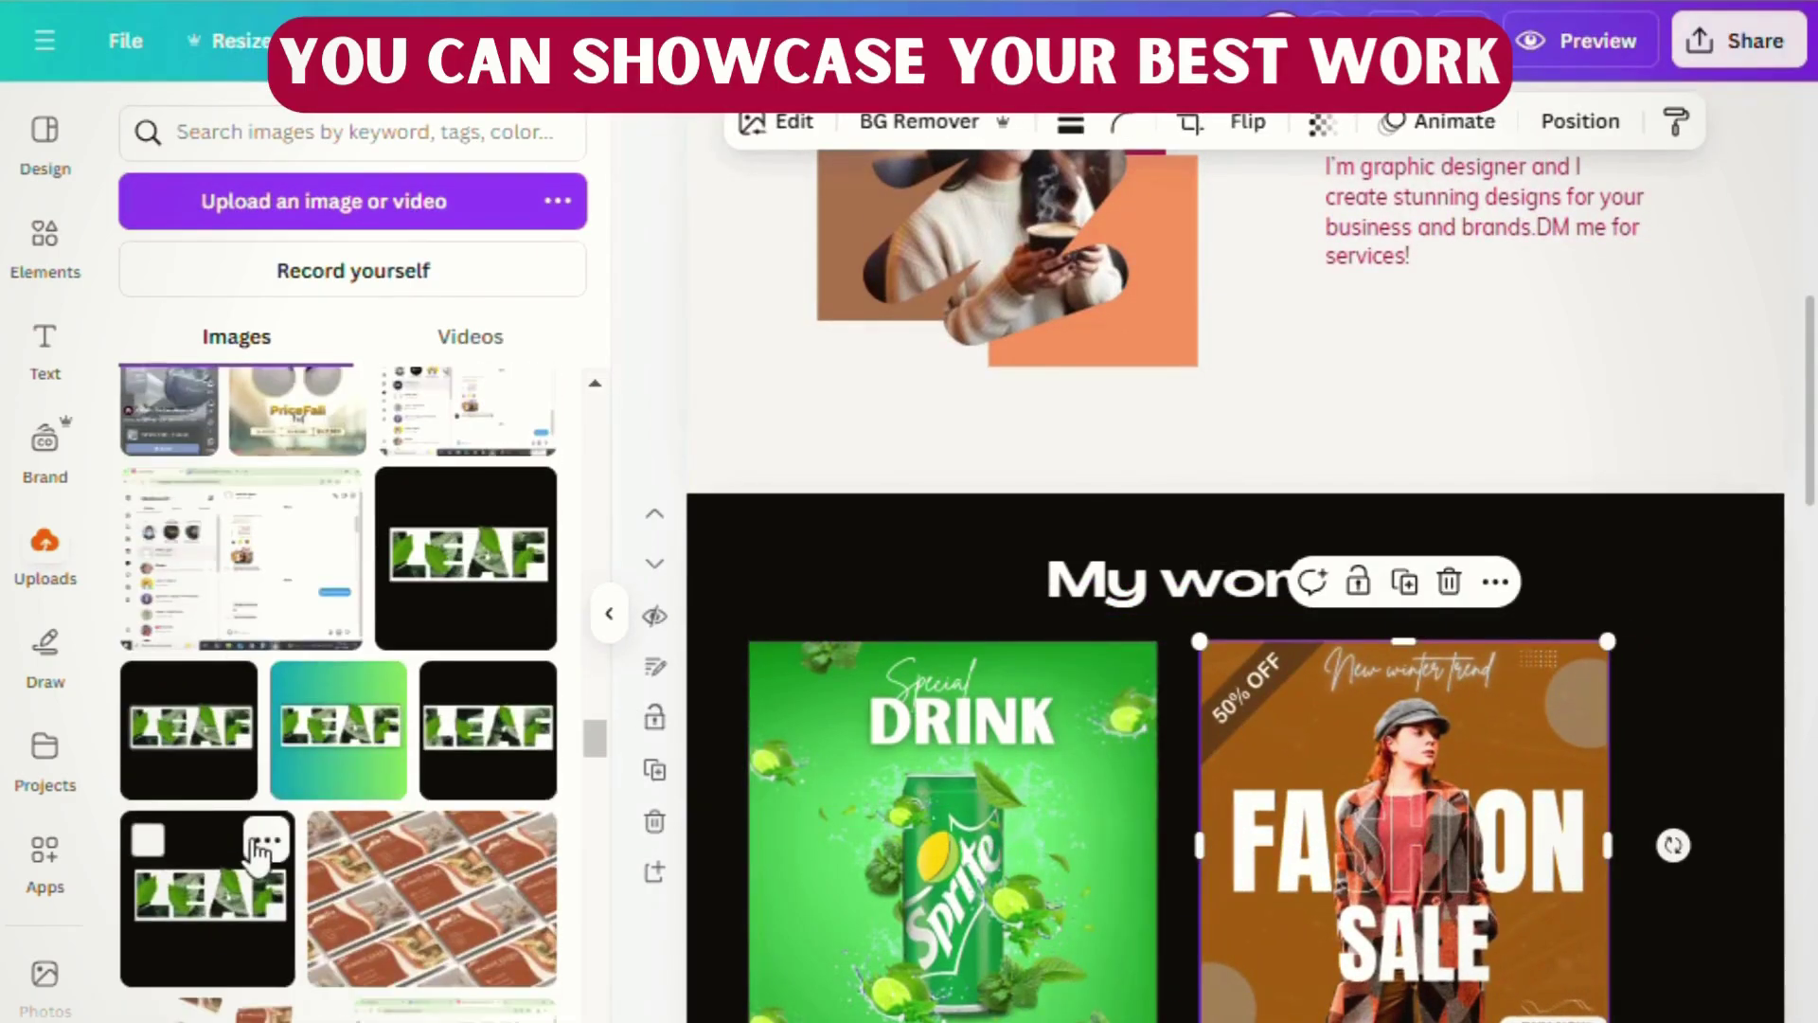
{"action": "scroll", "coordinate": [313, 881], "scroll_direction": "down", "scroll_amount": 5}
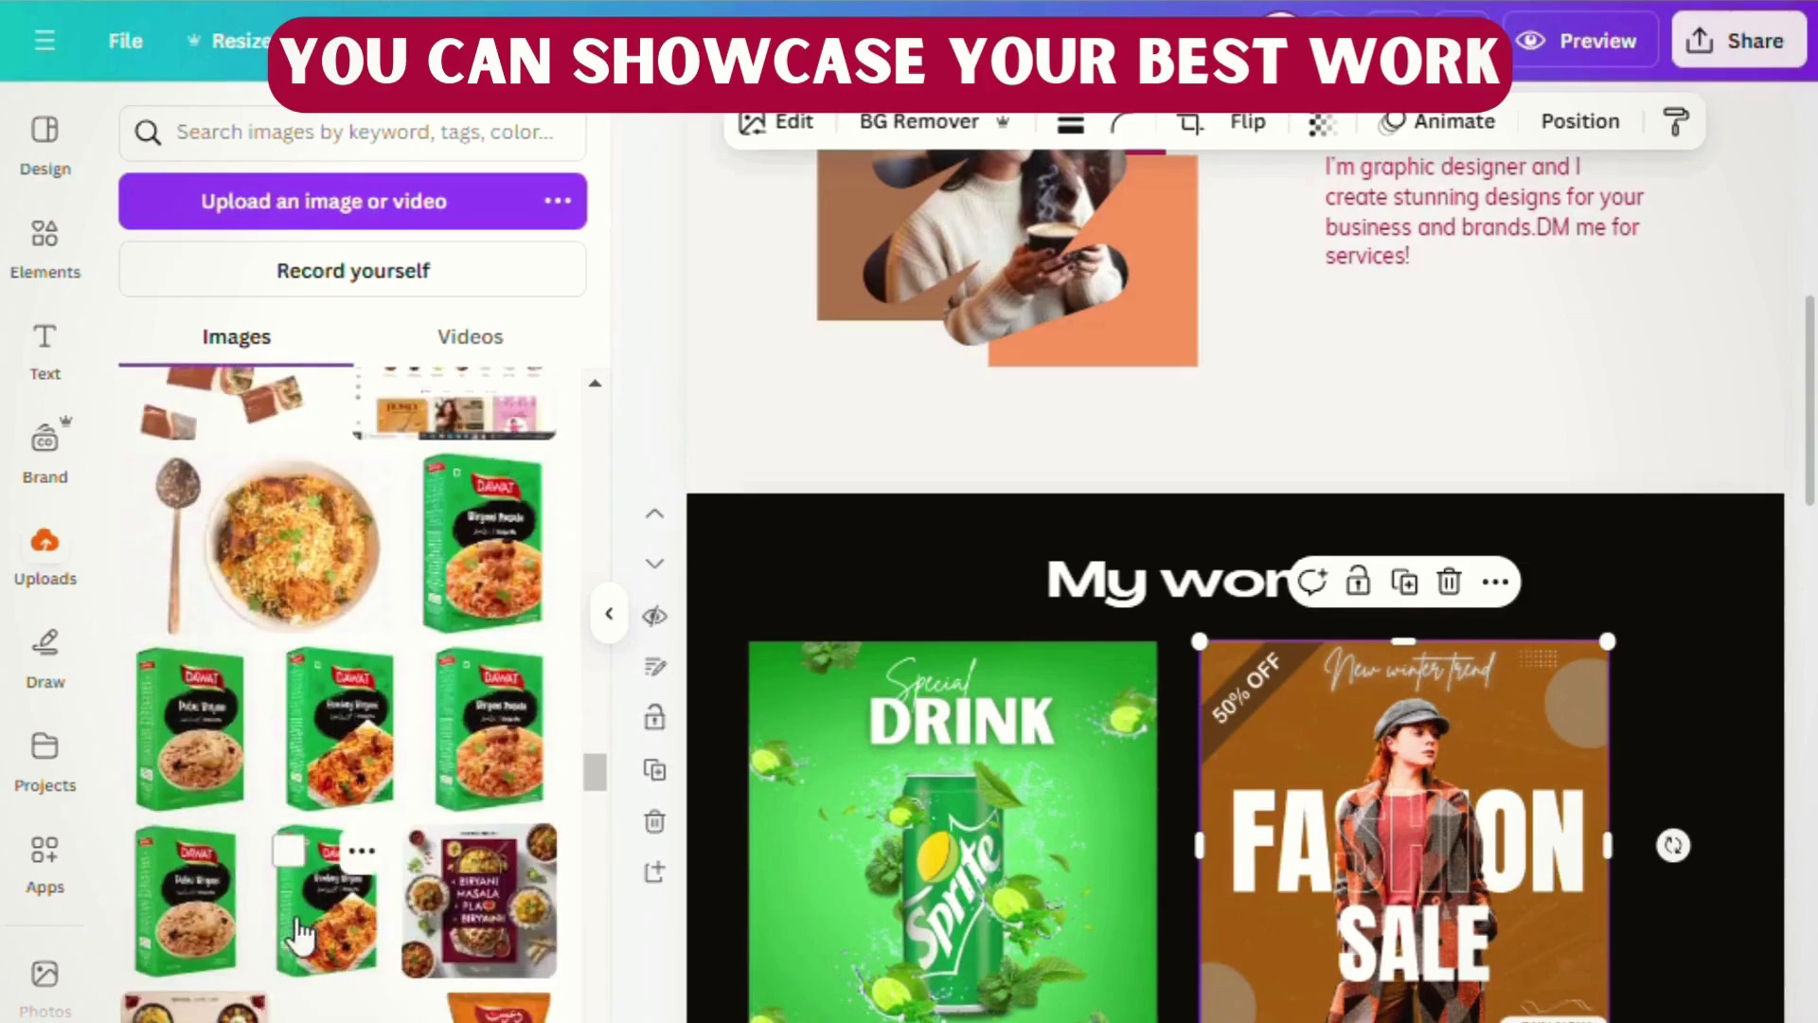
{"action": "scroll", "coordinate": [893, 962], "scroll_direction": "down", "scroll_amount": 3}
{"action": "scroll", "coordinate": [360, 843], "scroll_direction": "down", "scroll_amount": 3}
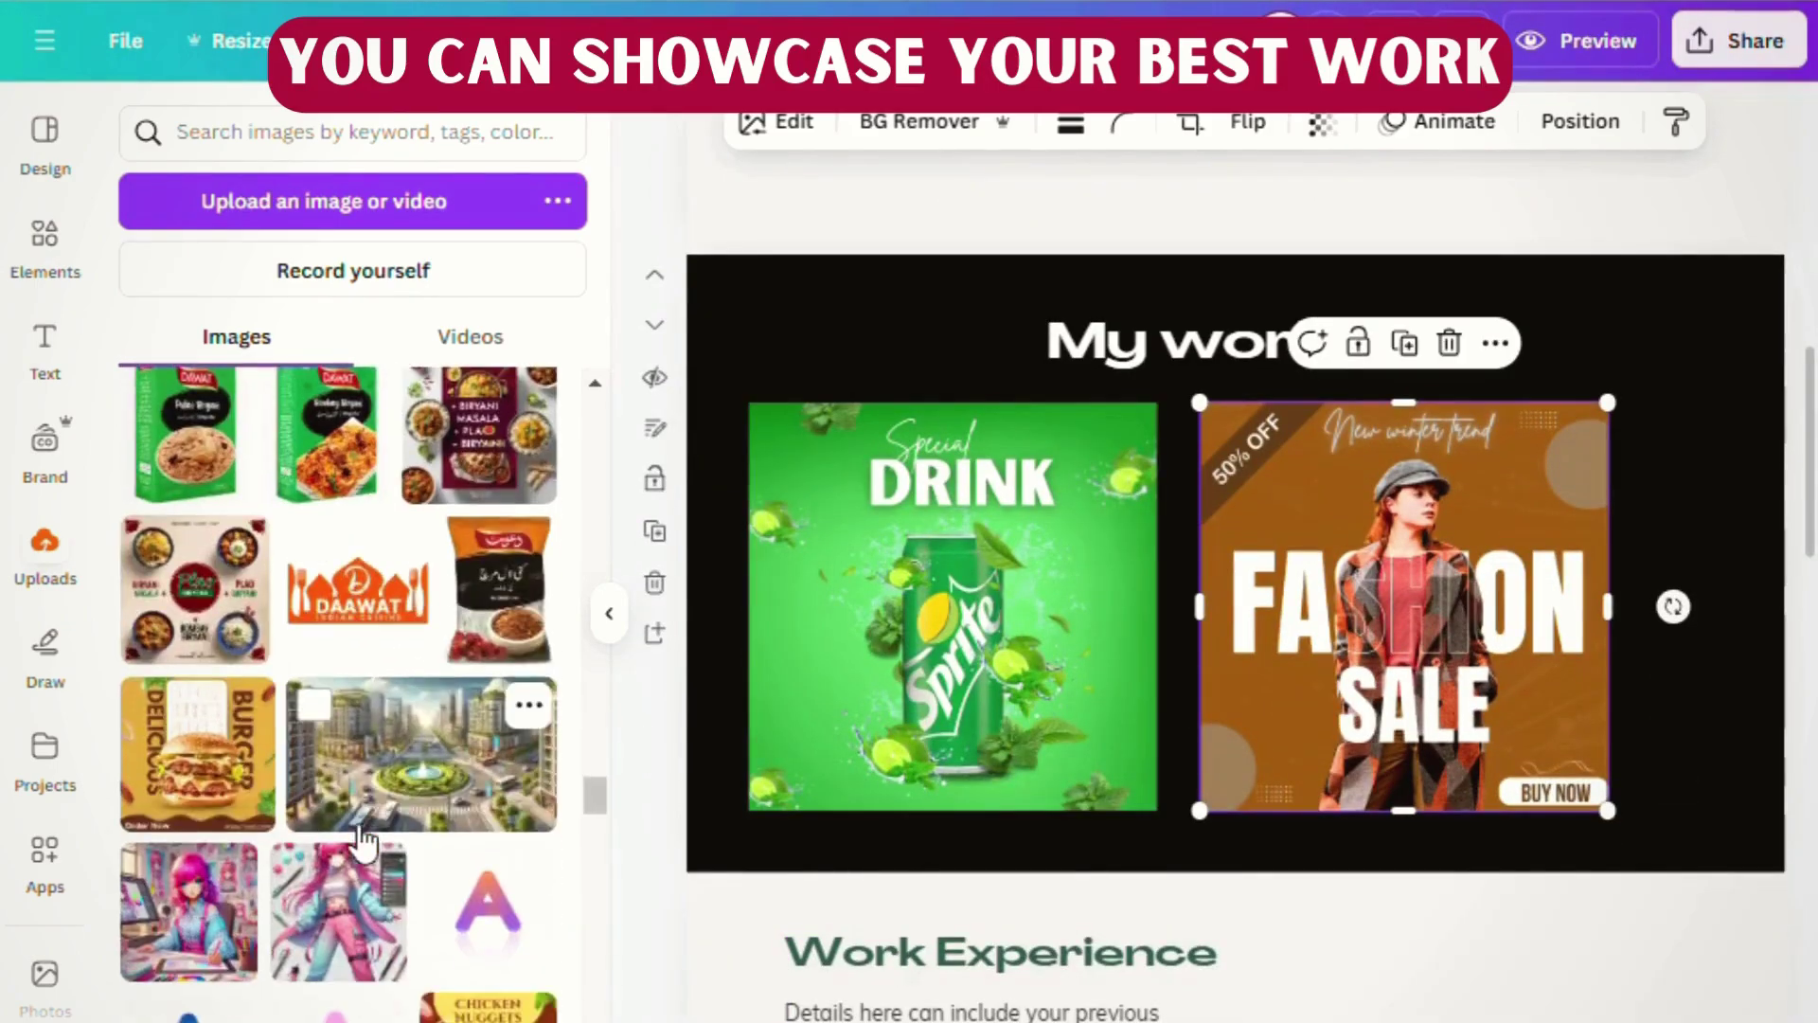
{"action": "left_click", "coordinate": [171, 757]}
{"action": "left_click_drag", "start_coordinate": [1316, 582], "coordinate": [1624, 598]}
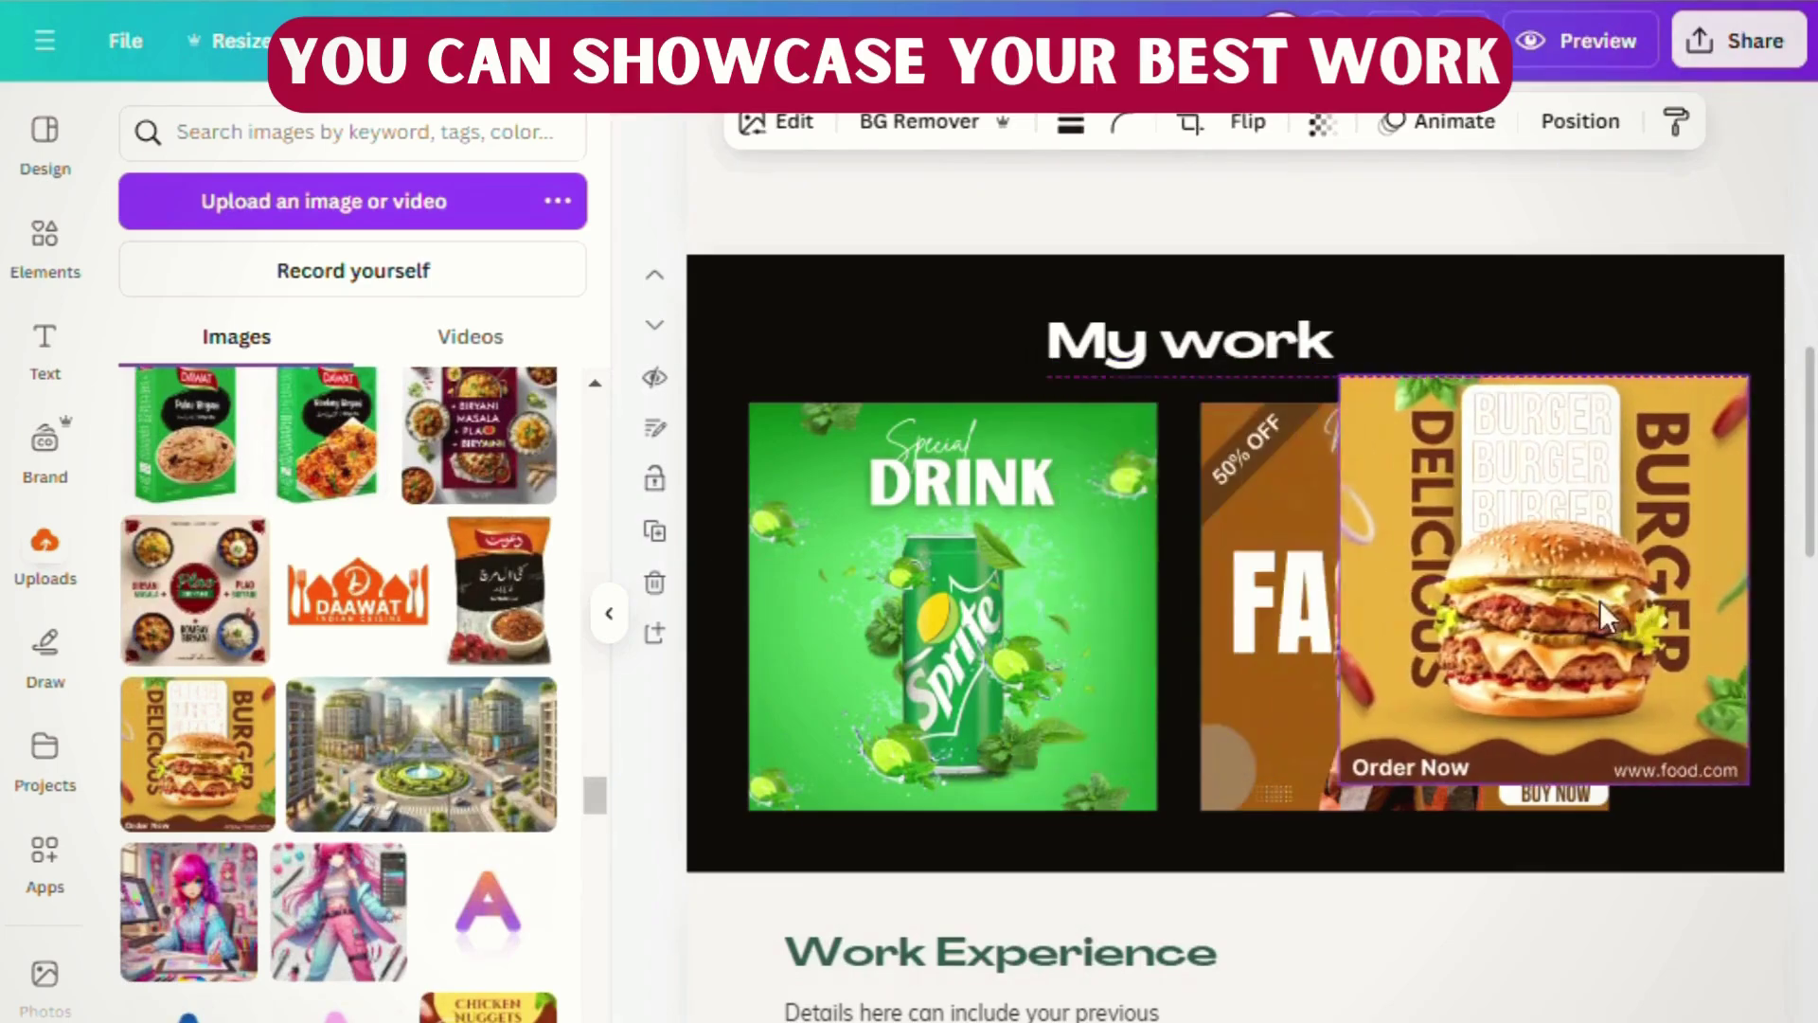
- Shrink and reposition the Sprite, Fashion Sale (about 386 px) and burger (about 368 px) images
{"action": "left_click", "coordinate": [832, 617]}
{"action": "left_click_drag", "start_coordinate": [832, 616], "coordinate": [805, 590]}
{"action": "left_click_drag", "start_coordinate": [1155, 810], "coordinate": [1127, 781]}
{"action": "left_click_drag", "start_coordinate": [1288, 712], "coordinate": [1200, 711]}
{"action": "left_click_drag", "start_coordinate": [1527, 813], "coordinate": [1464, 748]}
{"action": "left_click", "coordinate": [1397, 782]}
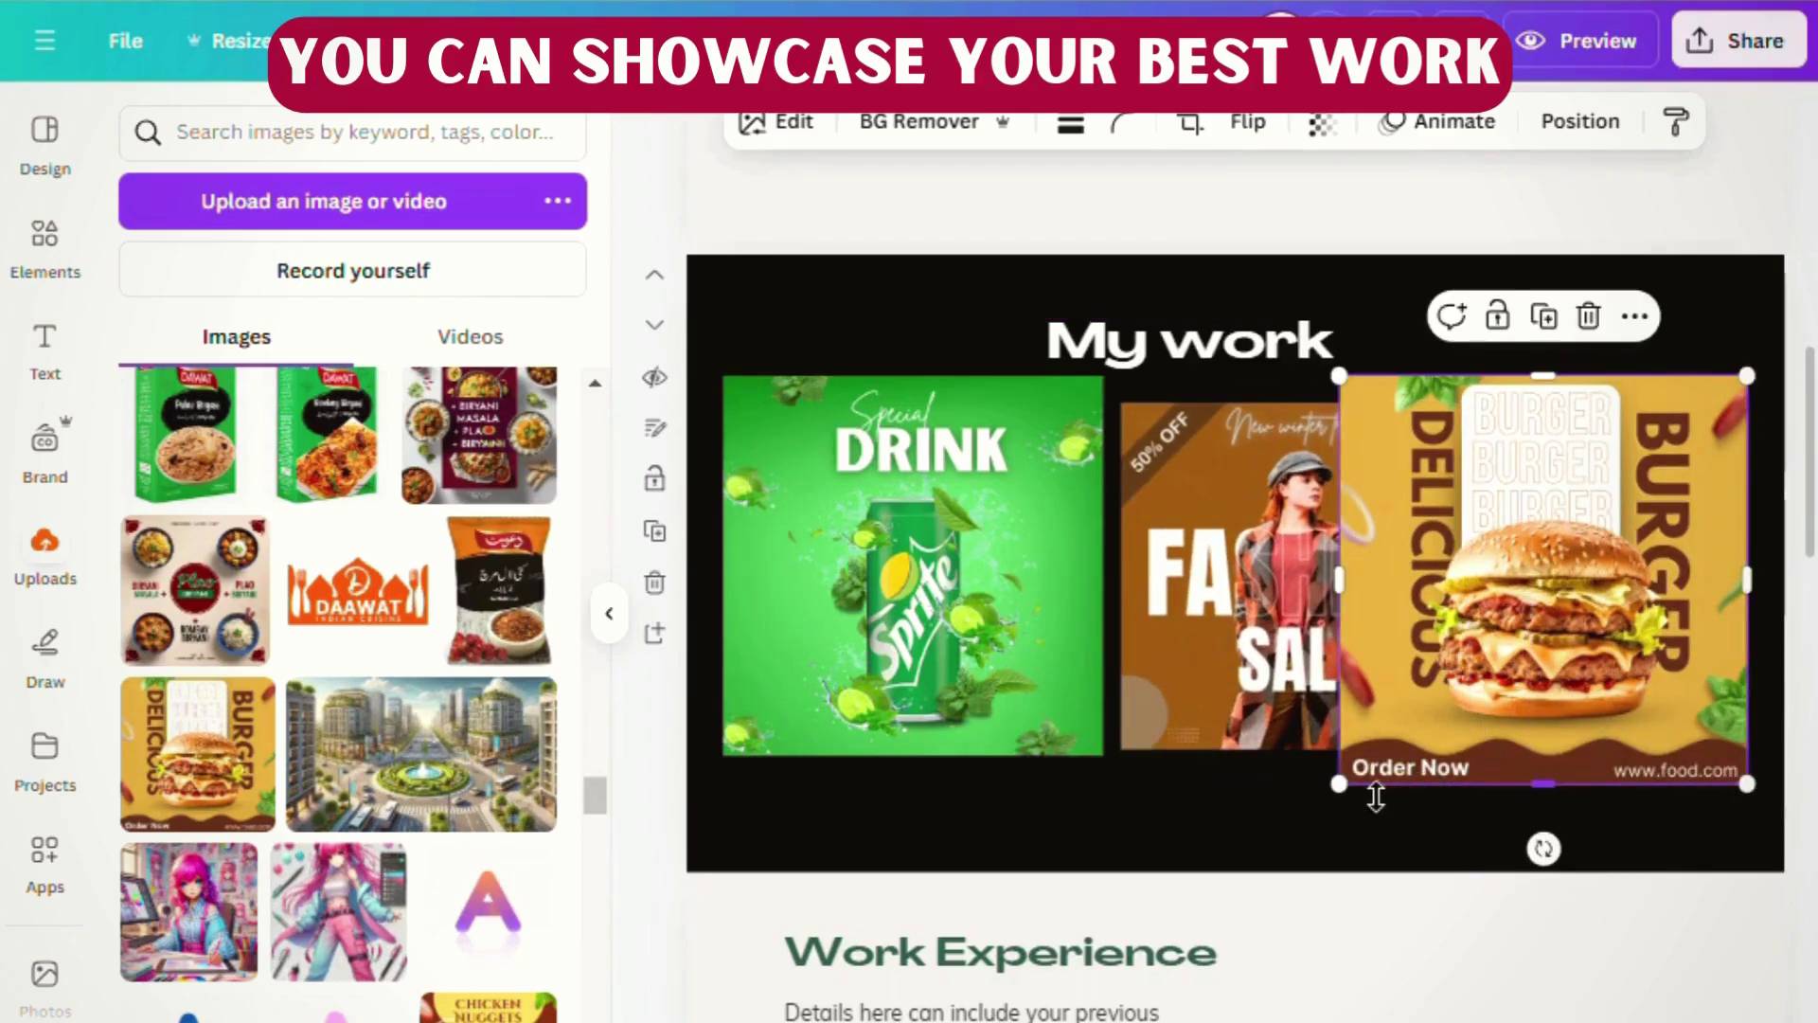
{"action": "left_click_drag", "start_coordinate": [1360, 803], "coordinate": [1504, 731]}
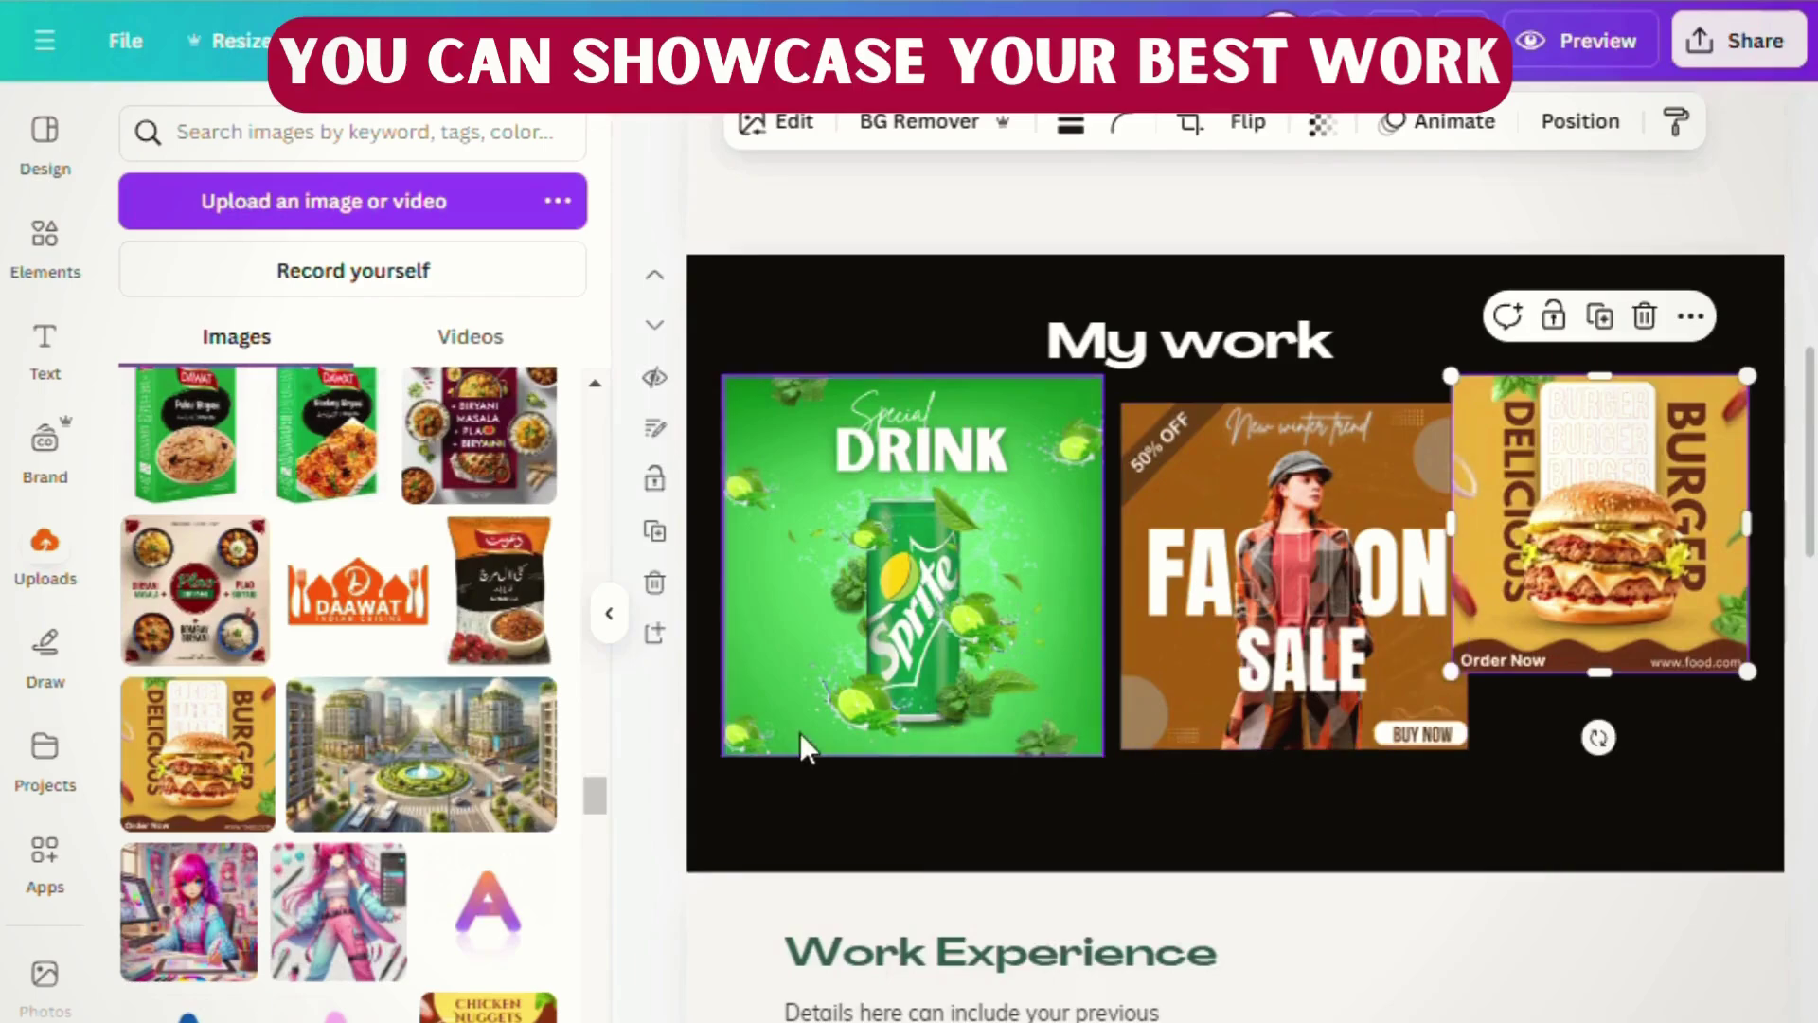
{"action": "left_click", "coordinate": [799, 747]}
{"action": "left_click_drag", "start_coordinate": [1121, 399], "coordinate": [1065, 456]}
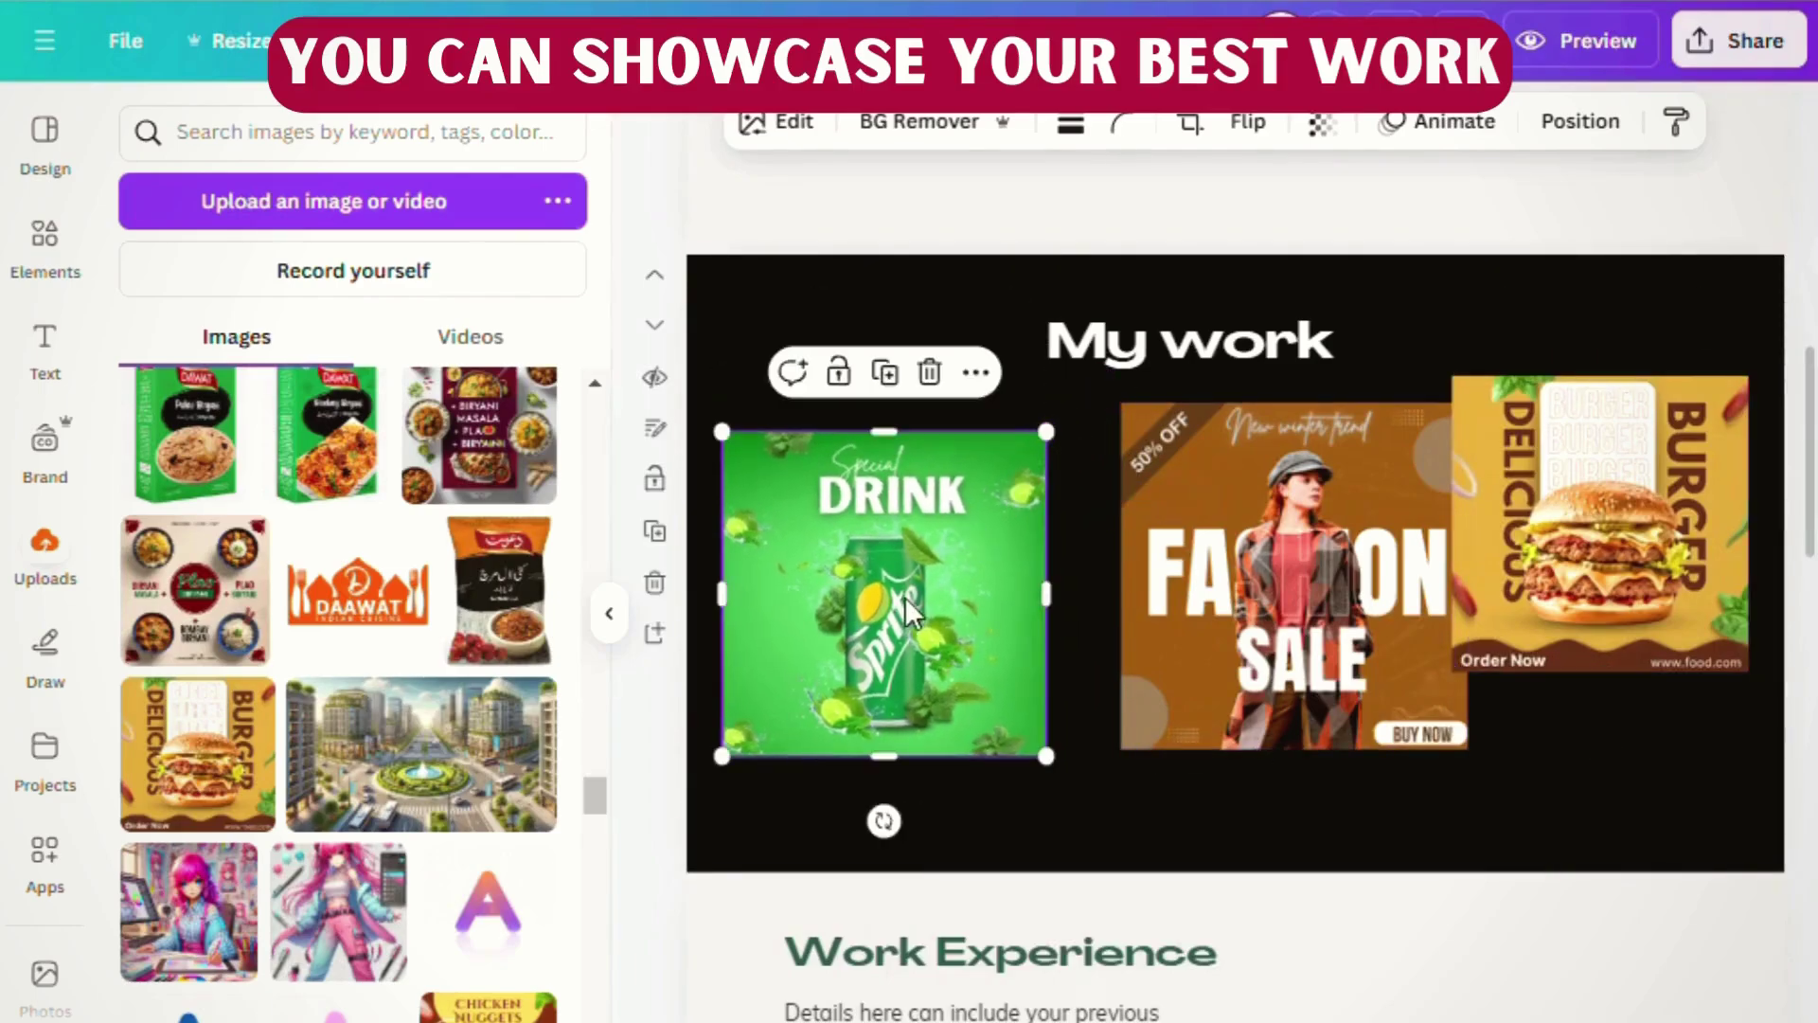
{"action": "left_click_drag", "start_coordinate": [946, 616], "coordinate": [947, 585]}
{"action": "left_click_drag", "start_coordinate": [1250, 649], "coordinate": [1191, 650]}
{"action": "mouse_move", "coordinate": [1083, 769]}
{"action": "left_mouse_down"}
{"action": "mouse_move", "coordinate": [1053, 801]}
{"action": "mouse_move", "coordinate": [1066, 788]}
{"action": "left_mouse_up"}
{"action": "left_click_drag", "start_coordinate": [1258, 663], "coordinate": [1351, 547]}
- Arrange the images into an overlapping row with the burger centred between Sprite and Fashion Sale
{"action": "left_click_drag", "start_coordinate": [1600, 521], "coordinate": [1115, 705]}
{"action": "left_click_drag", "start_coordinate": [1395, 500], "coordinate": [1641, 592]}
{"action": "left_click_drag", "start_coordinate": [1384, 737], "coordinate": [1409, 711]}
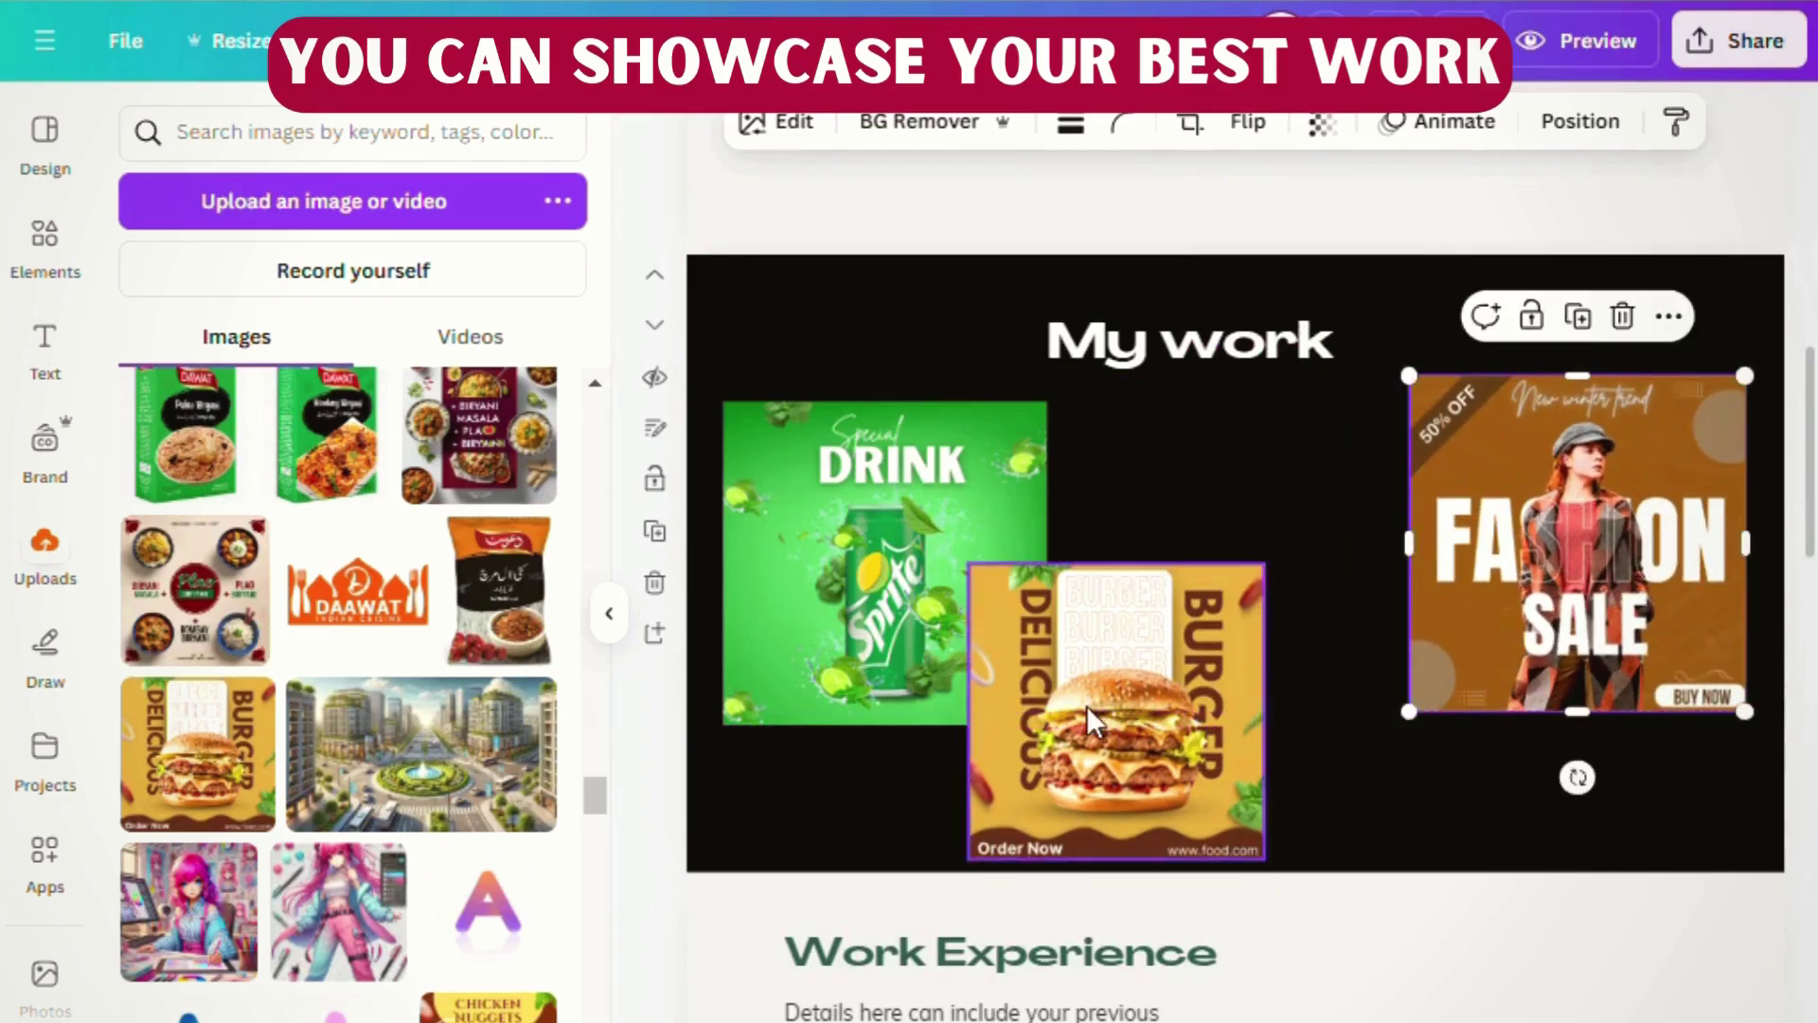
{"action": "left_click_drag", "start_coordinate": [1089, 719], "coordinate": [1174, 684]}
{"action": "left_click_drag", "start_coordinate": [1357, 547], "coordinate": [1416, 428]}
{"action": "mouse_move", "coordinate": [1321, 613]}
{"action": "left_mouse_down"}
{"action": "mouse_move", "coordinate": [1284, 584]}
{"action": "mouse_move", "coordinate": [1310, 641]}
{"action": "left_mouse_up"}
{"action": "left_click_drag", "start_coordinate": [881, 588], "coordinate": [873, 568]}
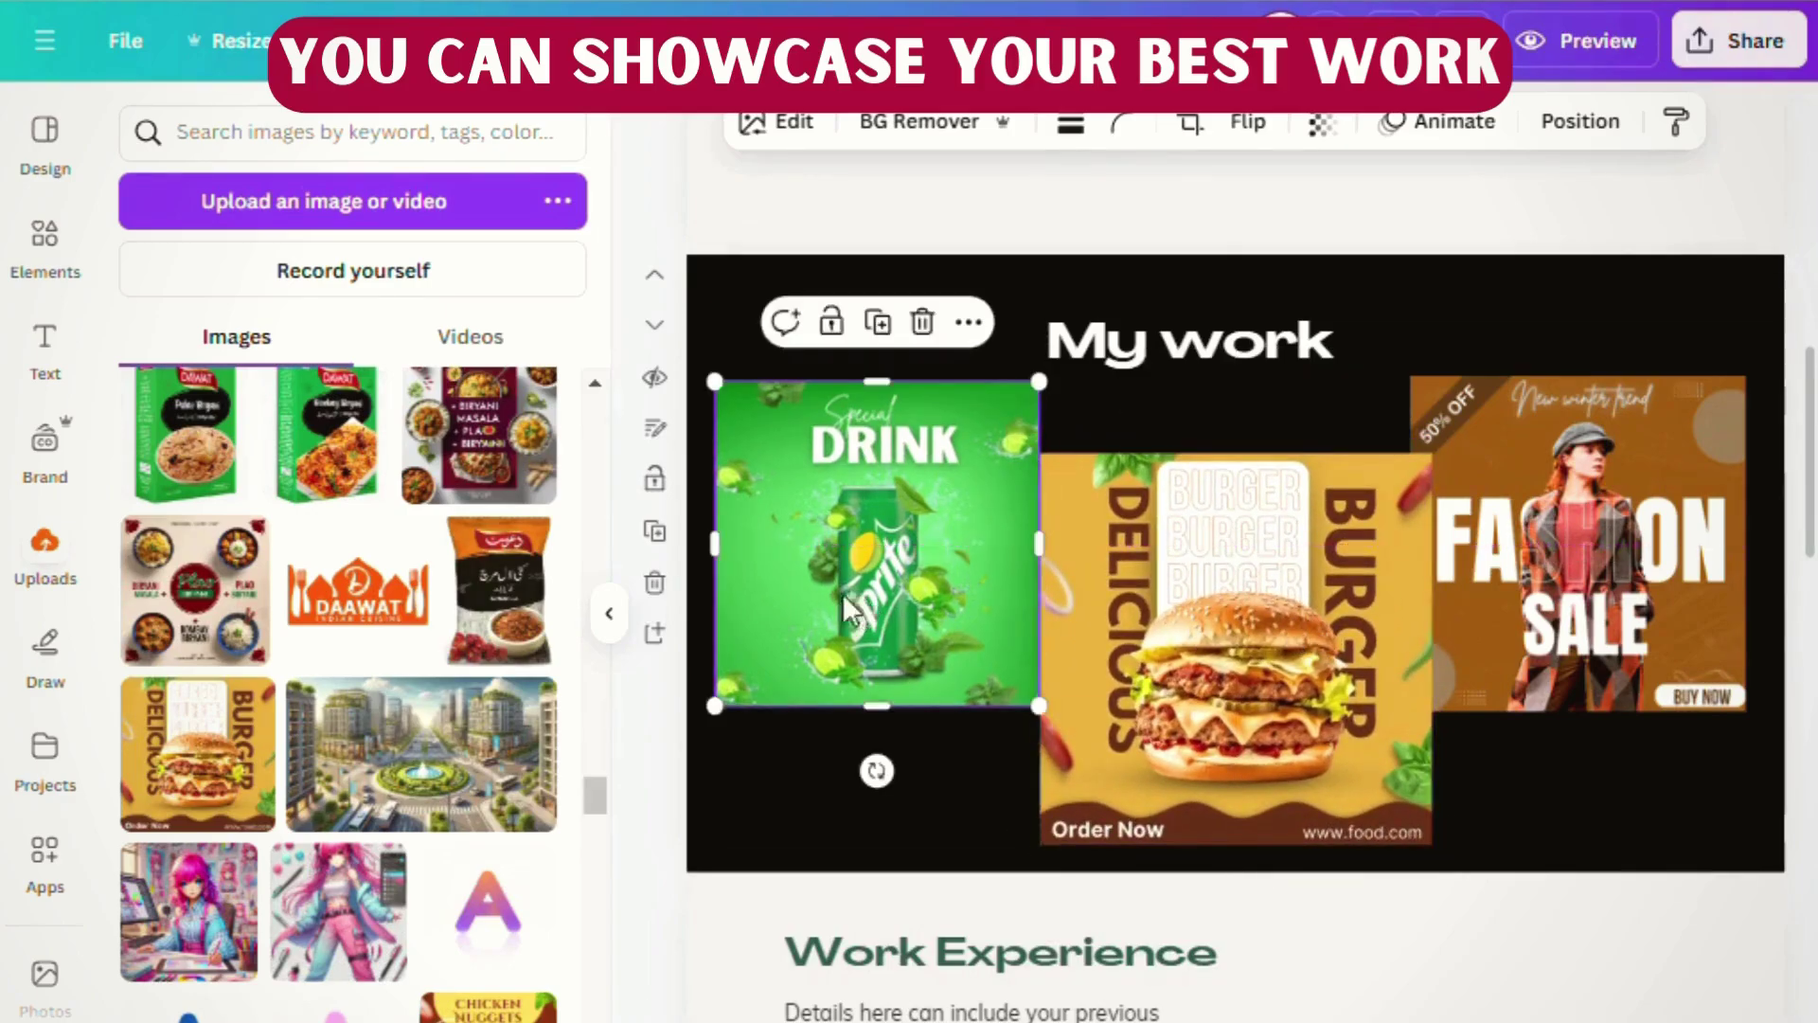
{"action": "left_click_drag", "start_coordinate": [1231, 663], "coordinate": [1207, 655]}
{"action": "left_click_drag", "start_coordinate": [1446, 654], "coordinate": [1447, 648]}
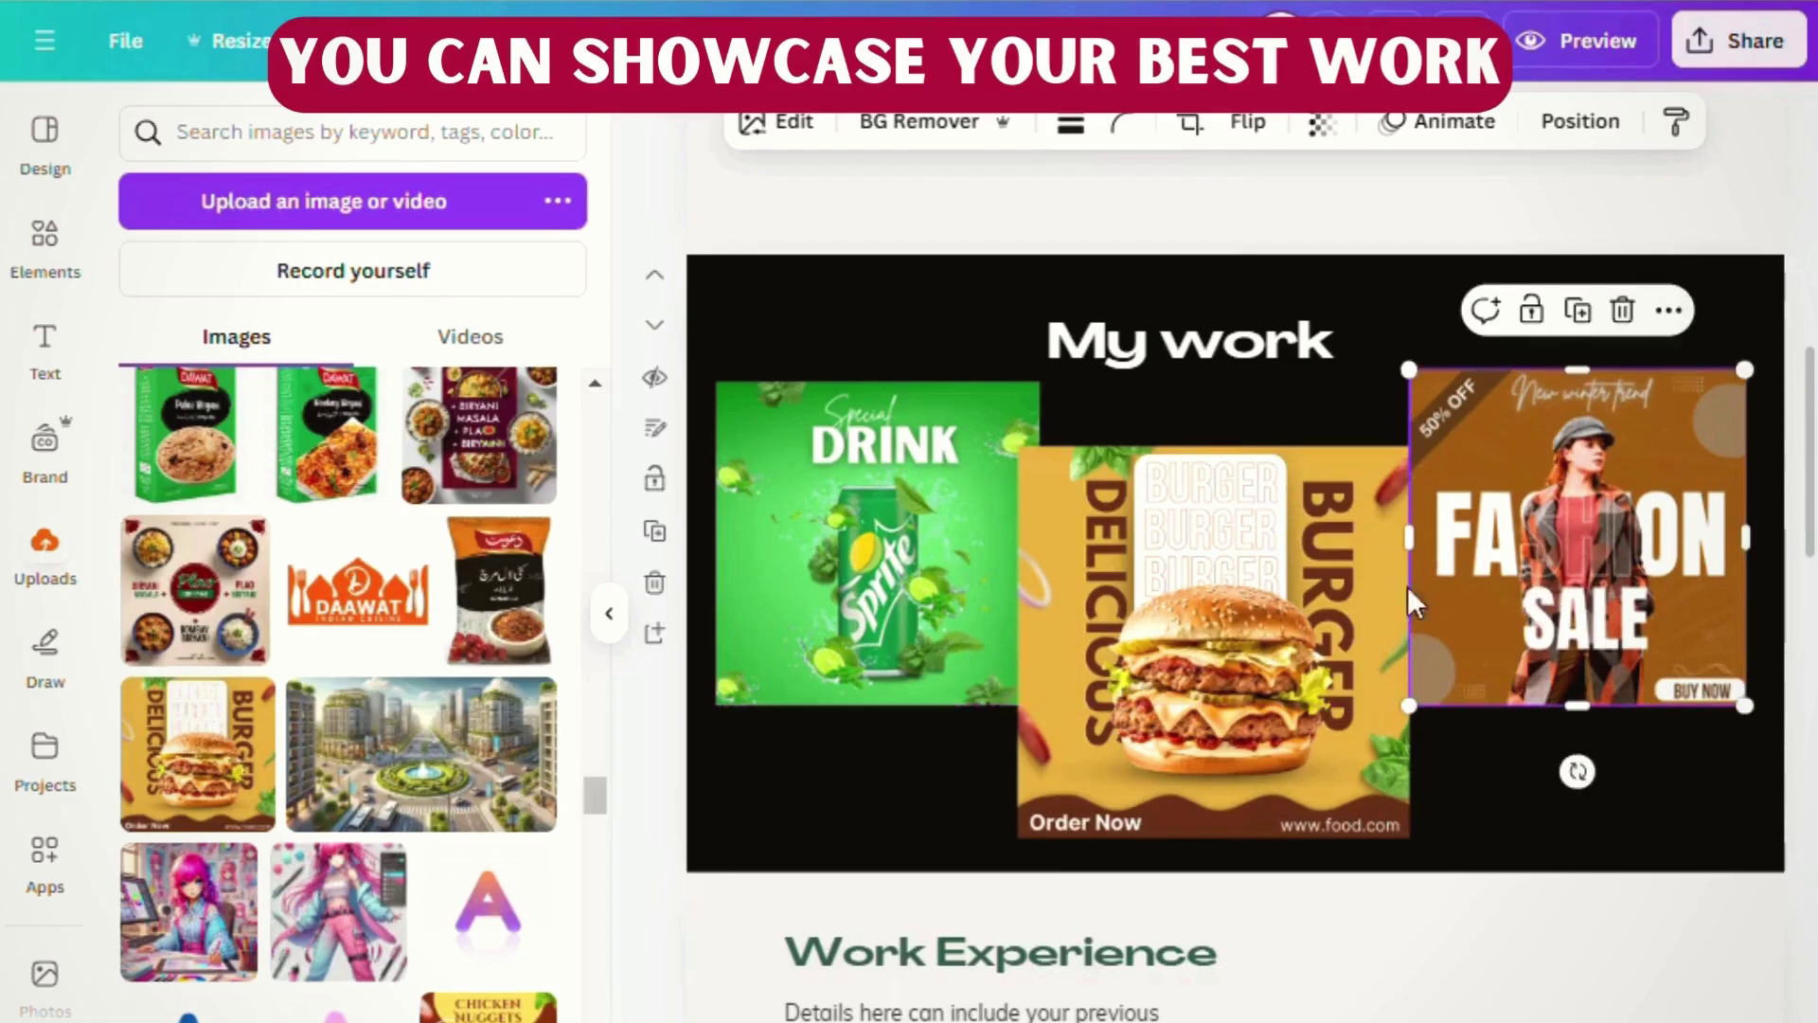
- Apply a Glow shadow effect to the Sprite image
{"action": "left_click", "coordinate": [767, 579]}
{"action": "left_click", "coordinate": [793, 133]}
{"action": "scroll", "coordinate": [199, 767], "scroll_direction": "down", "scroll_amount": 2}
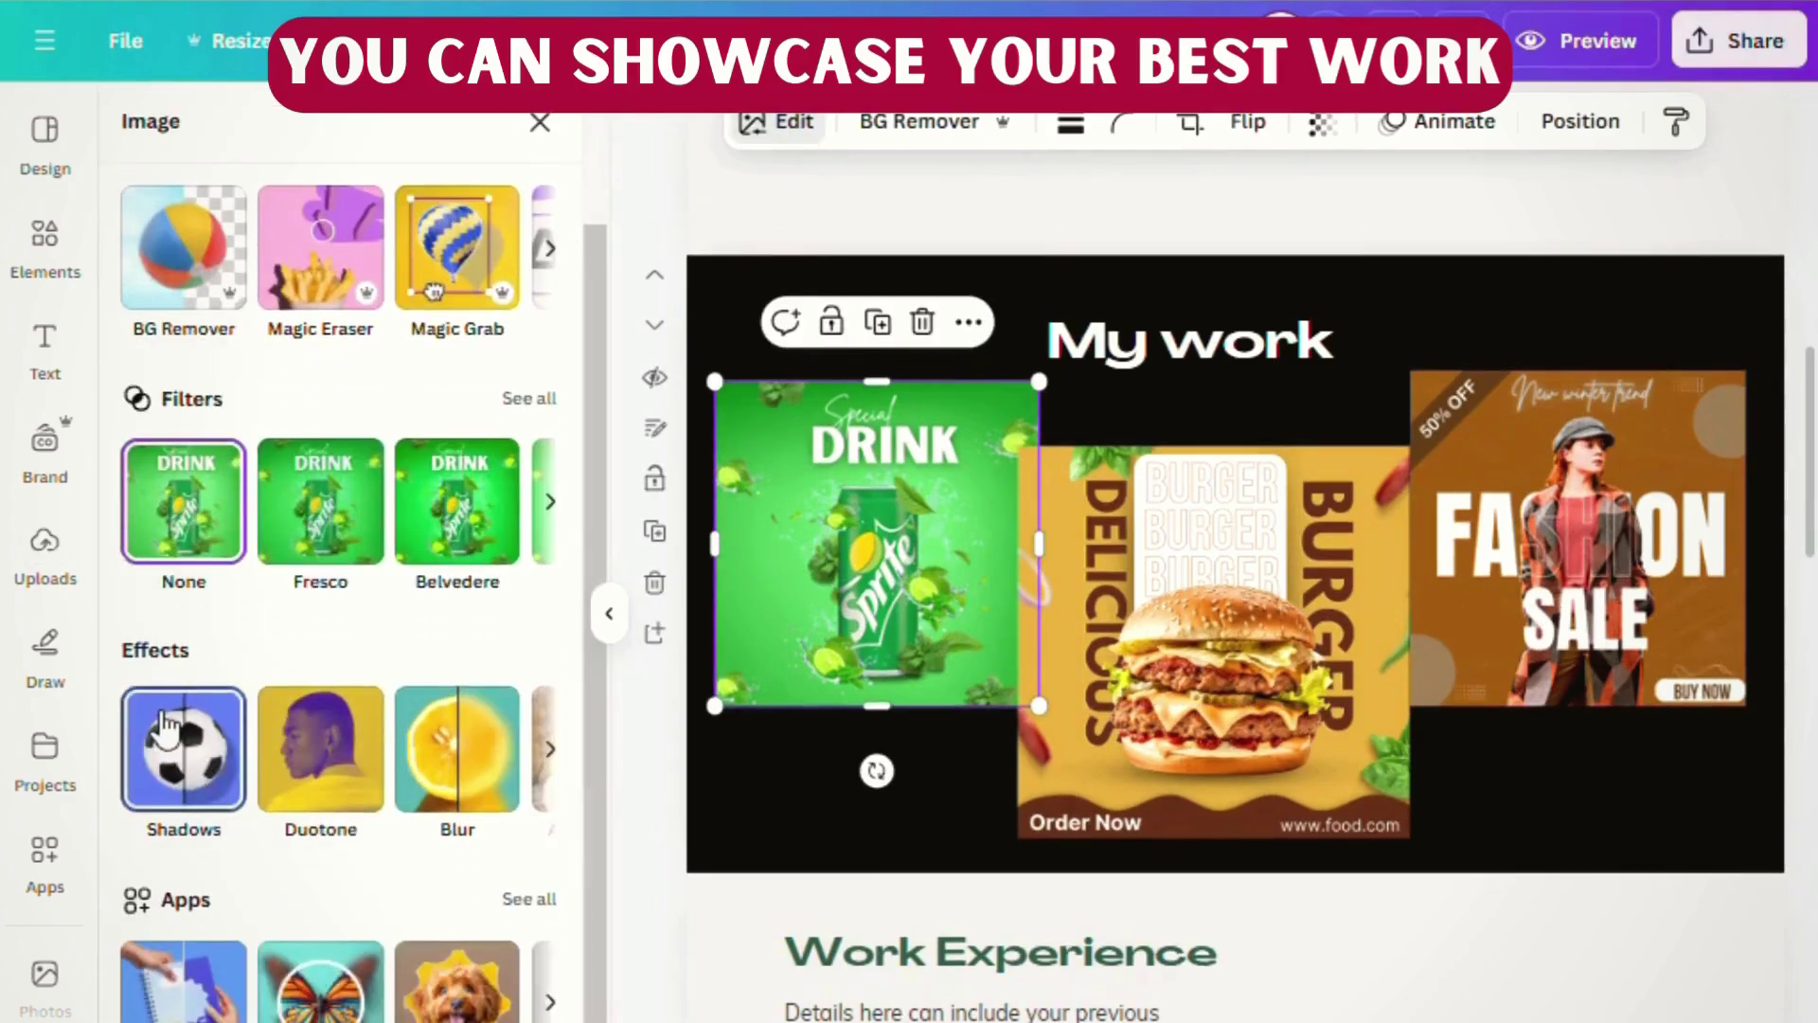
{"action": "left_click", "coordinate": [179, 755]}
{"action": "left_click", "coordinate": [152, 473]}
- Set the glow colour to light grey, with blur 46 and size 30
{"action": "scroll", "coordinate": [372, 800], "scroll_direction": "down", "scroll_amount": 1}
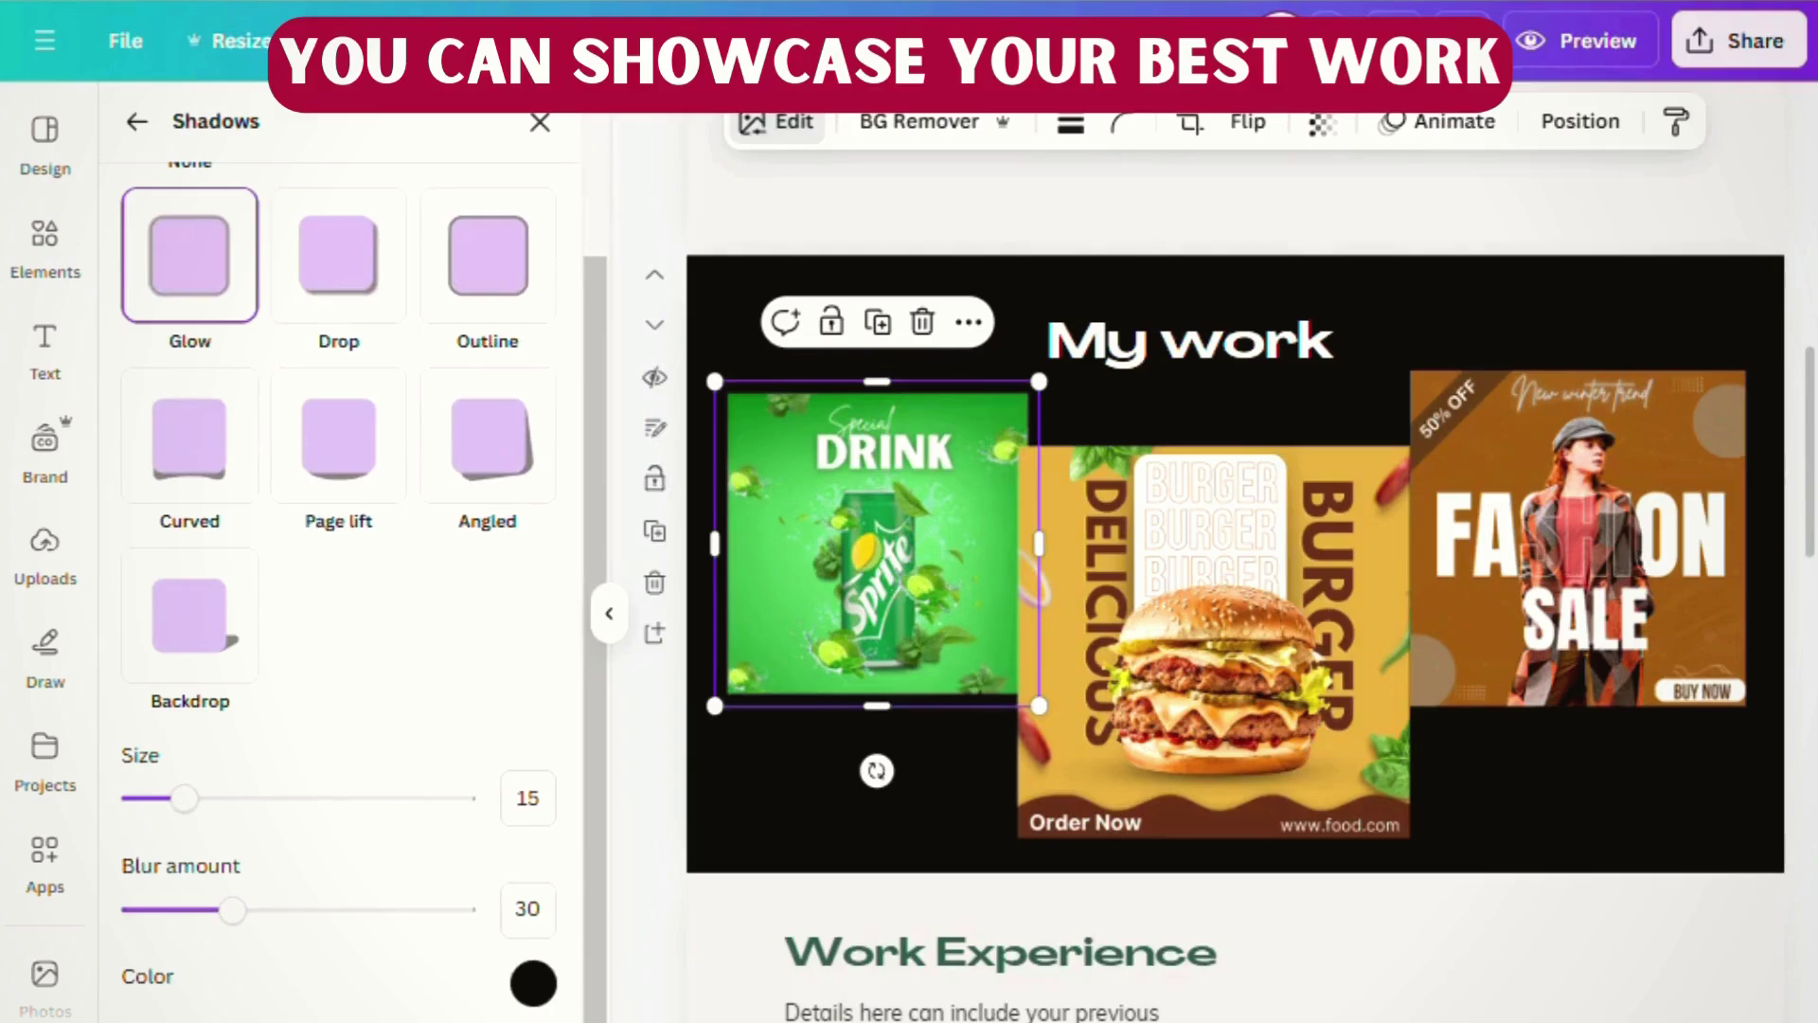
{"action": "left_click", "coordinate": [531, 981]}
{"action": "left_click_drag", "start_coordinate": [546, 820], "coordinate": [544, 714]}
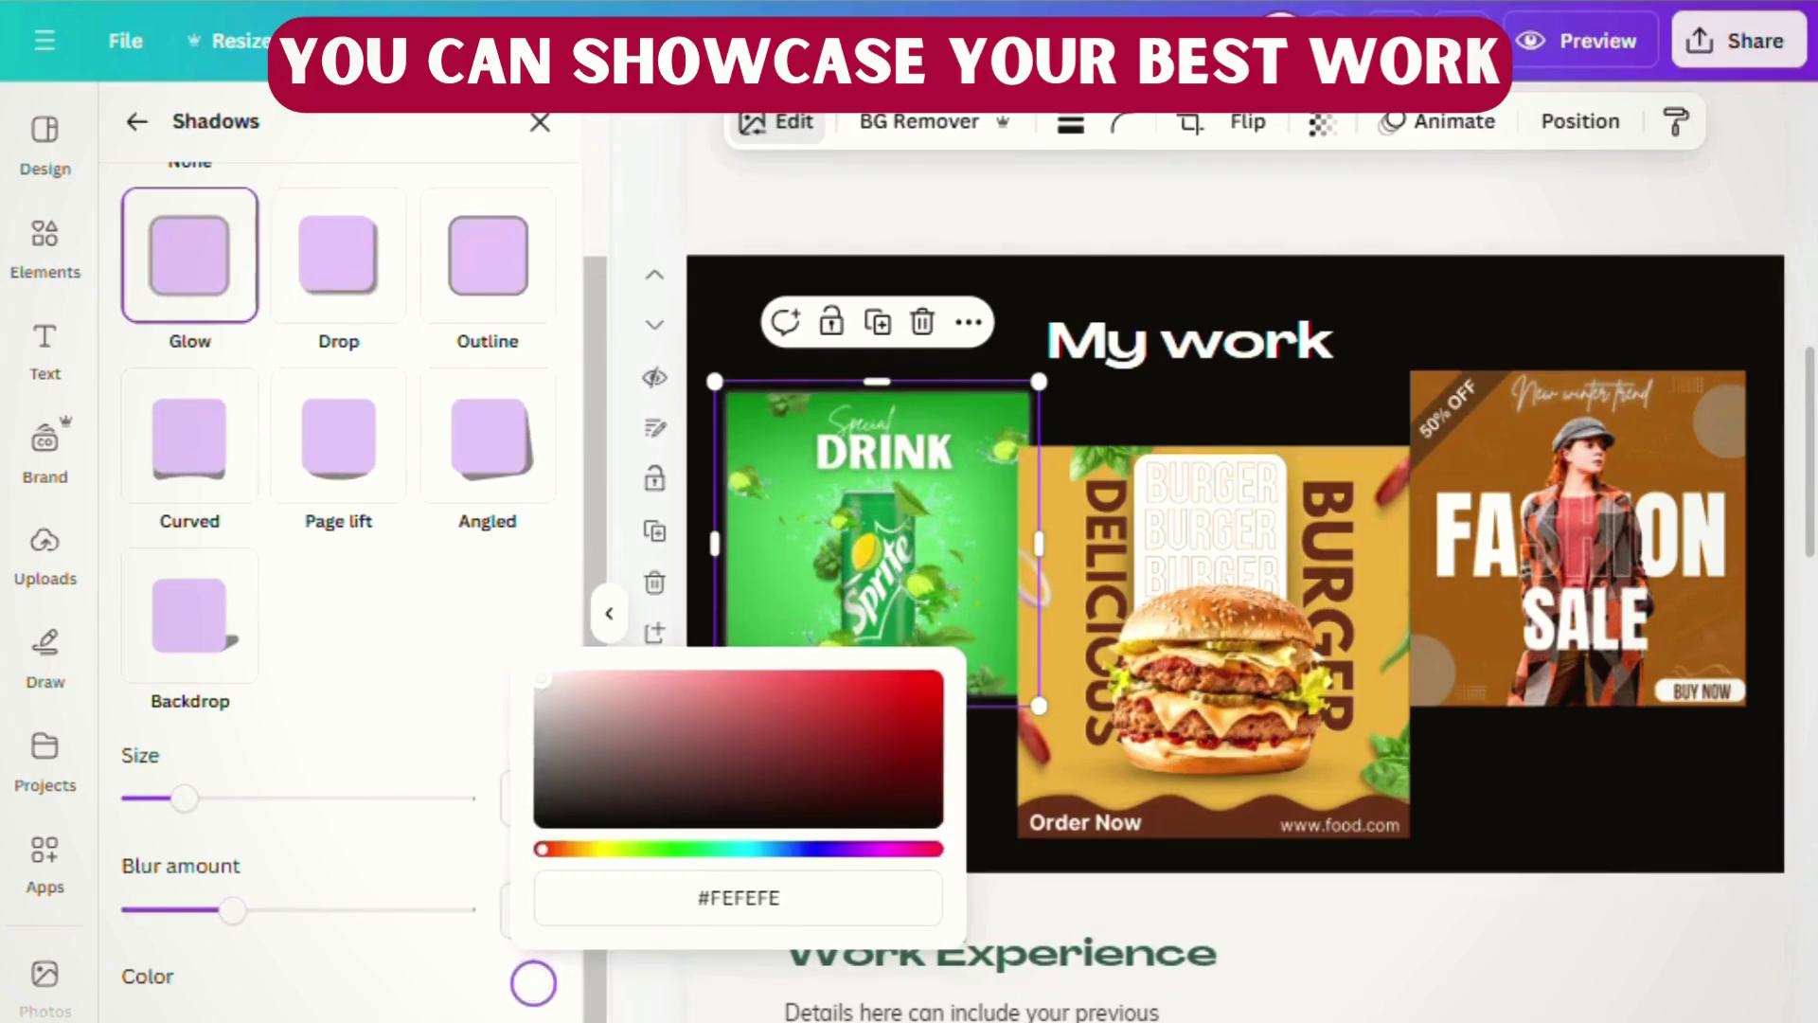
{"action": "left_click", "coordinate": [547, 968]}
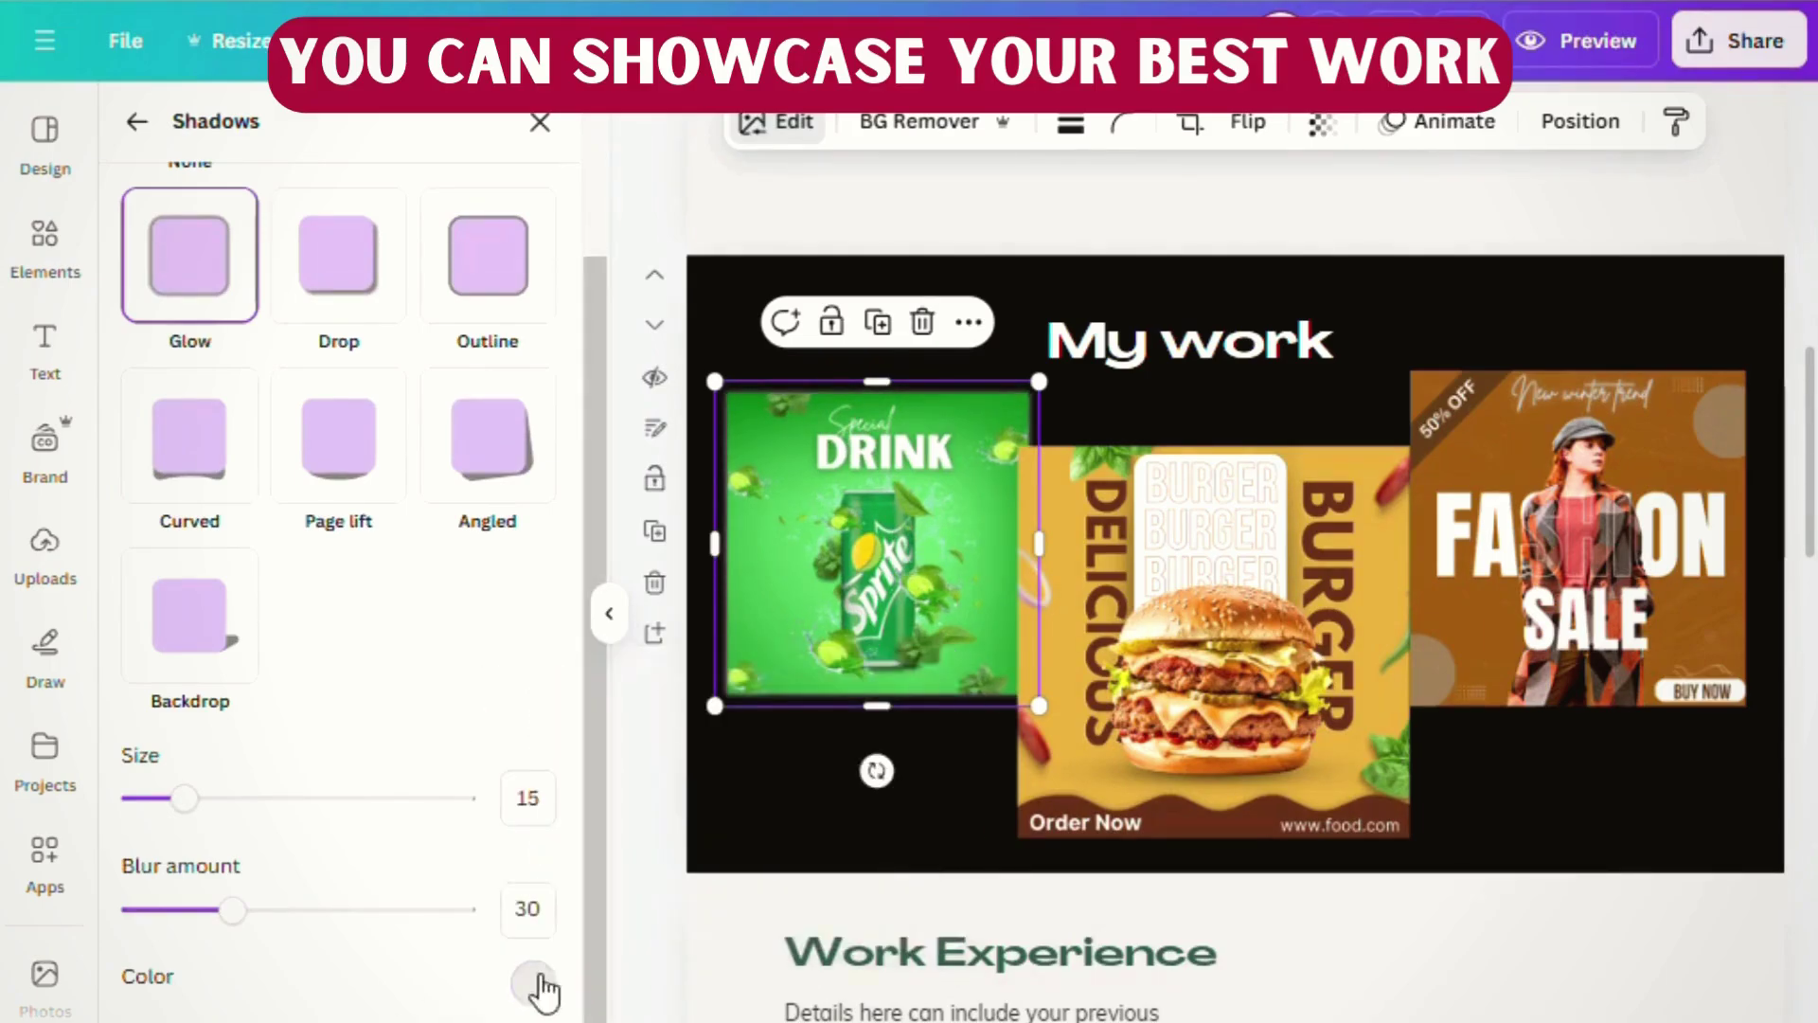
{"action": "left_click", "coordinate": [531, 990]}
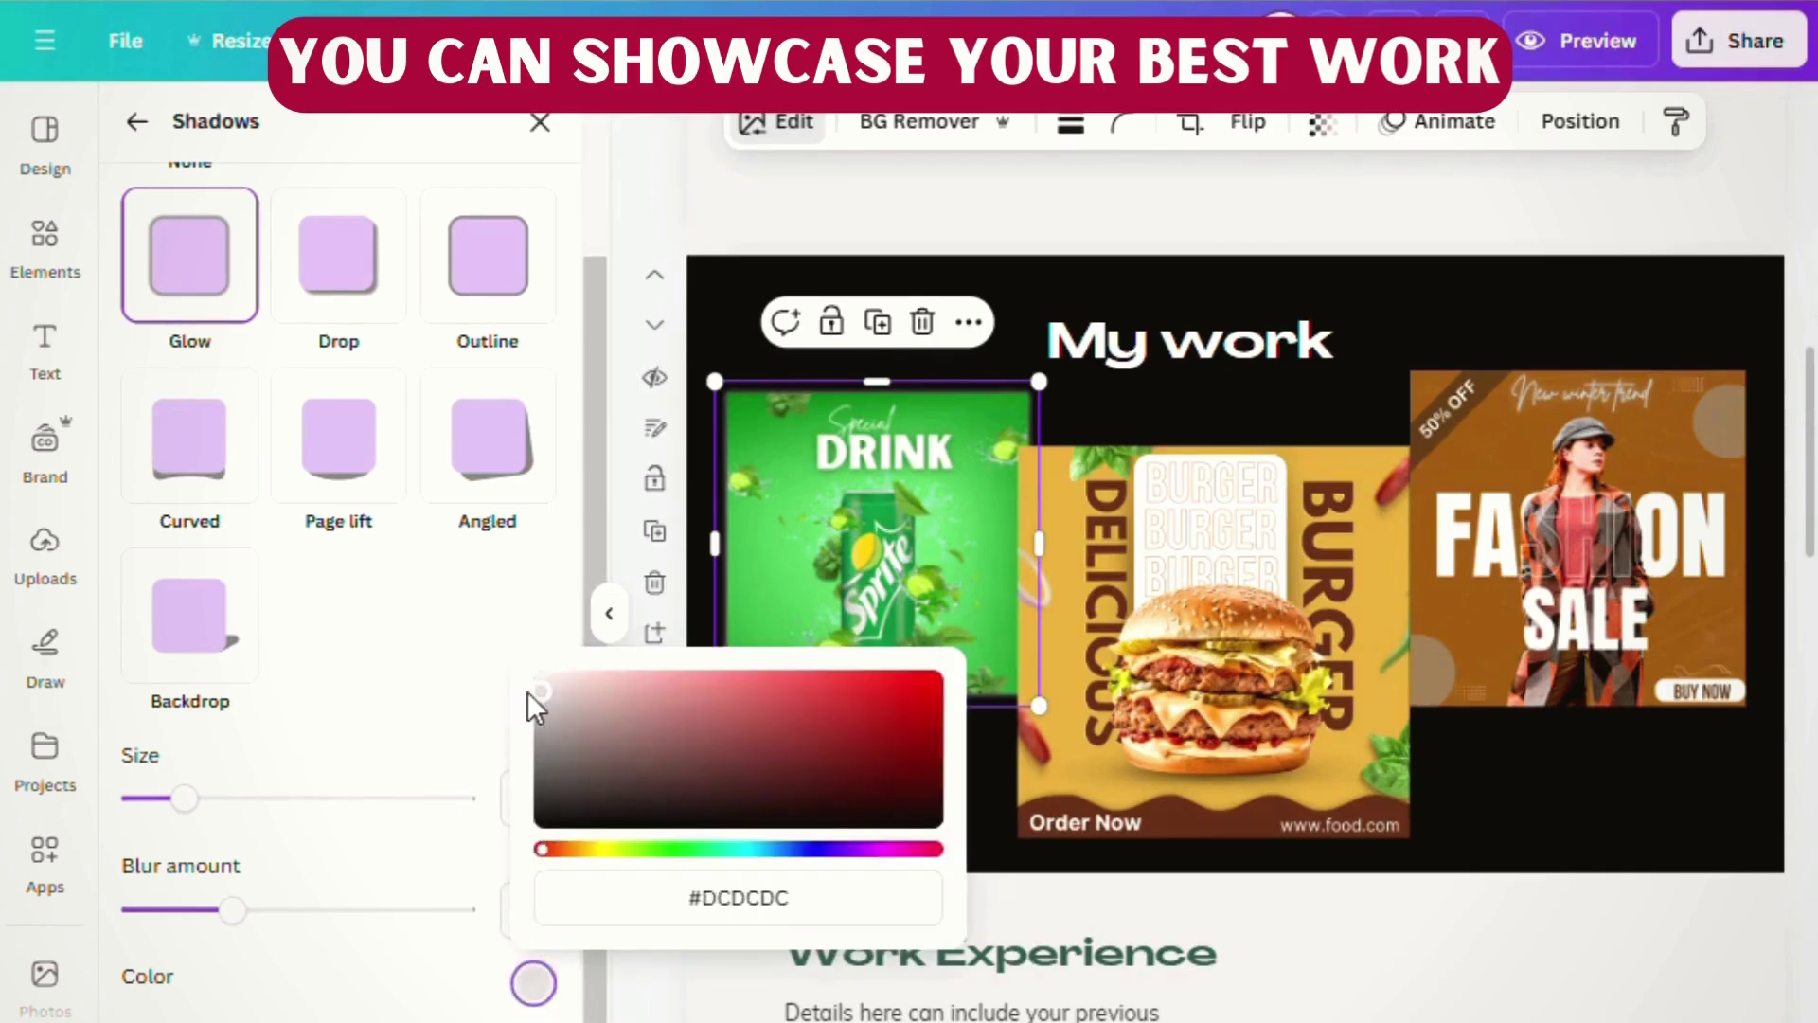
{"action": "left_click", "coordinate": [438, 678]}
{"action": "mouse_move", "coordinate": [262, 918]}
{"action": "left_mouse_down"}
{"action": "mouse_move", "coordinate": [299, 909]}
{"action": "mouse_move", "coordinate": [237, 909]}
{"action": "left_mouse_up"}
{"action": "left_click", "coordinate": [242, 801]}
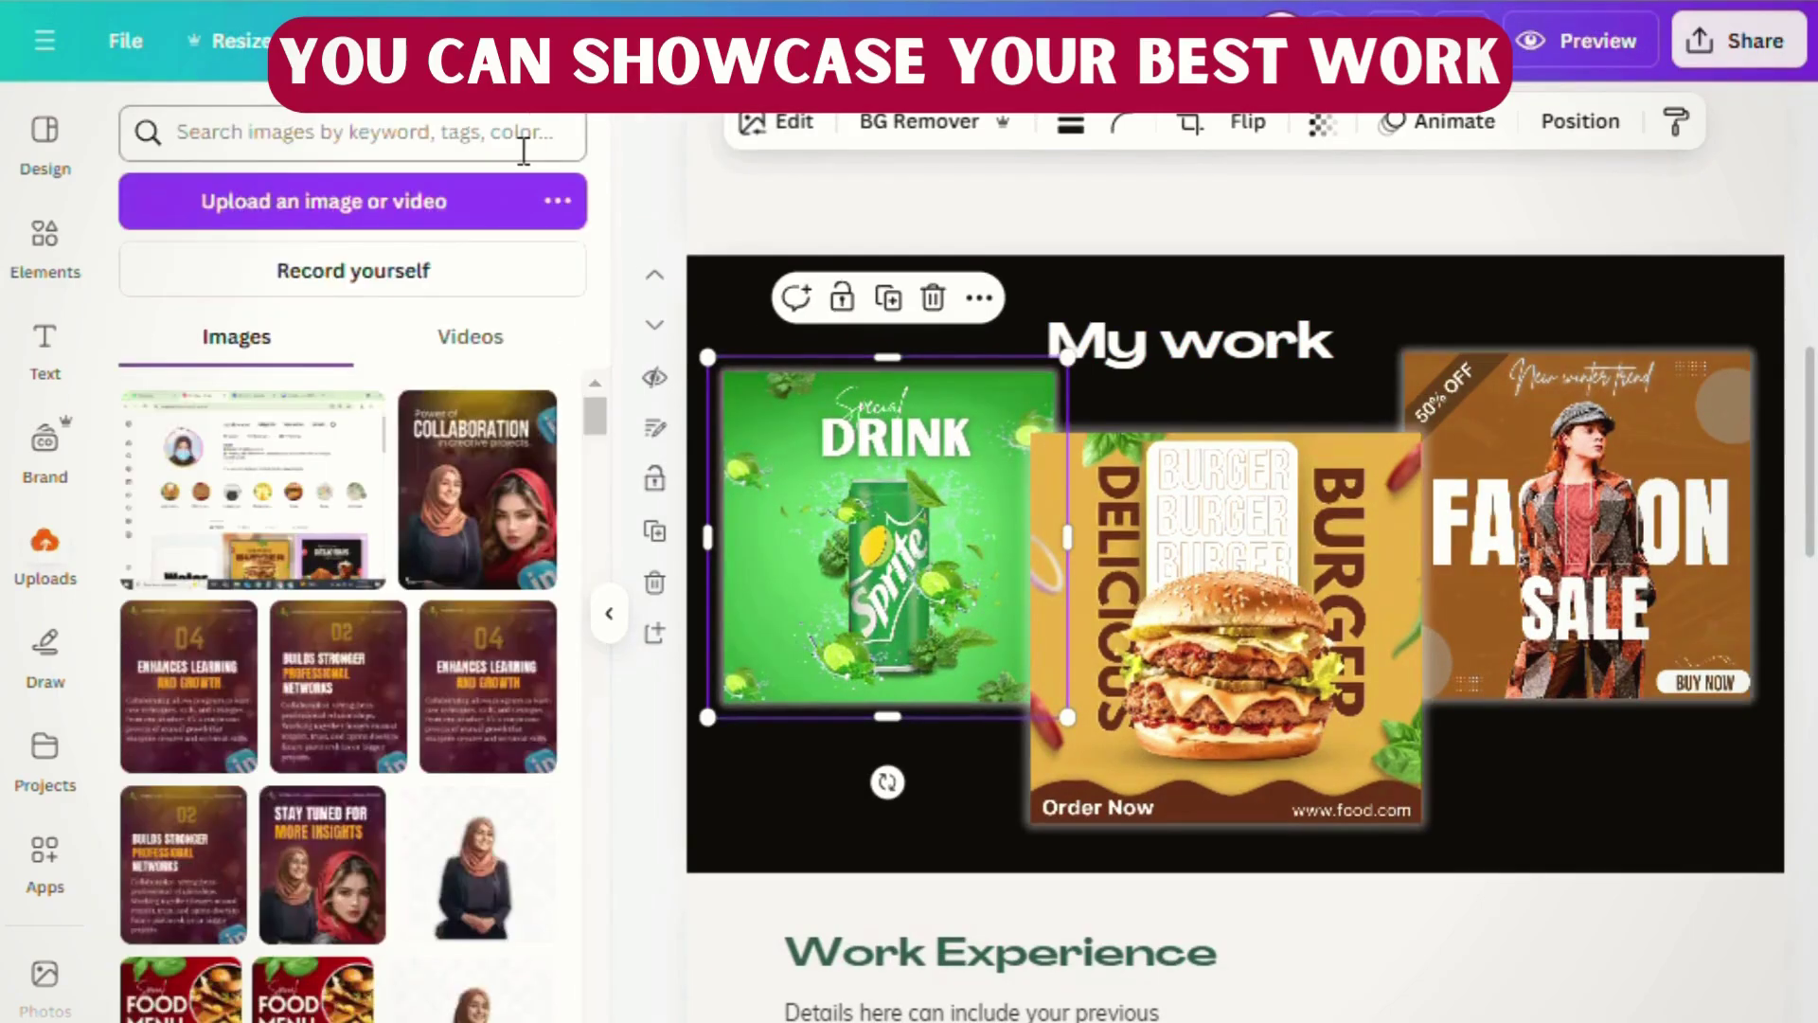
- Delete the timeline line and its Item 1–3 labels from Work Experience
{"action": "scroll", "coordinate": [1438, 947], "scroll_direction": "down", "scroll_amount": 3}
{"action": "scroll", "coordinate": [1544, 784], "scroll_direction": "down", "scroll_amount": 5}
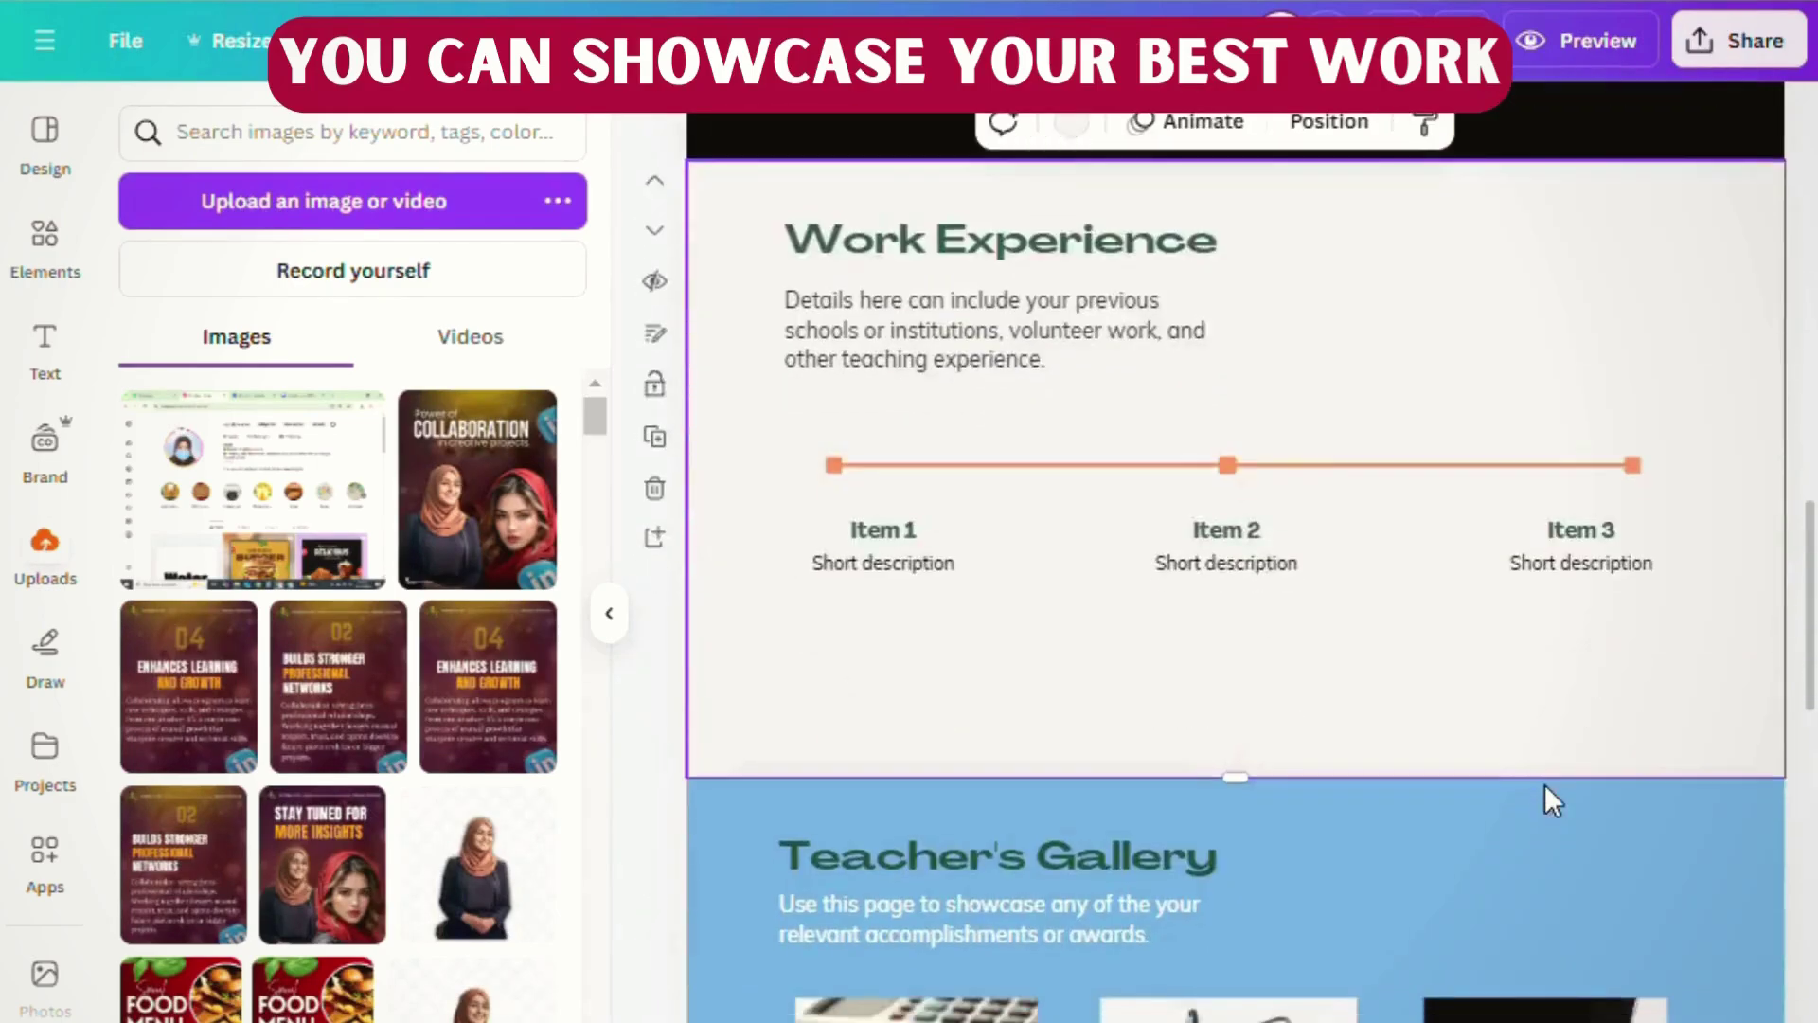
{"action": "scroll", "coordinate": [1543, 793], "scroll_direction": "up", "scroll_amount": 3}
{"action": "scroll", "coordinate": [1269, 672], "scroll_direction": "down", "scroll_amount": 3}
{"action": "scroll", "coordinate": [1307, 682], "scroll_direction": "up", "scroll_amount": 5}
{"action": "scroll", "coordinate": [1345, 701], "scroll_direction": "down", "scroll_amount": 5}
{"action": "left_click_drag", "start_coordinate": [800, 438], "coordinate": [1753, 568]}
{"action": "left_click", "coordinate": [1298, 398]}
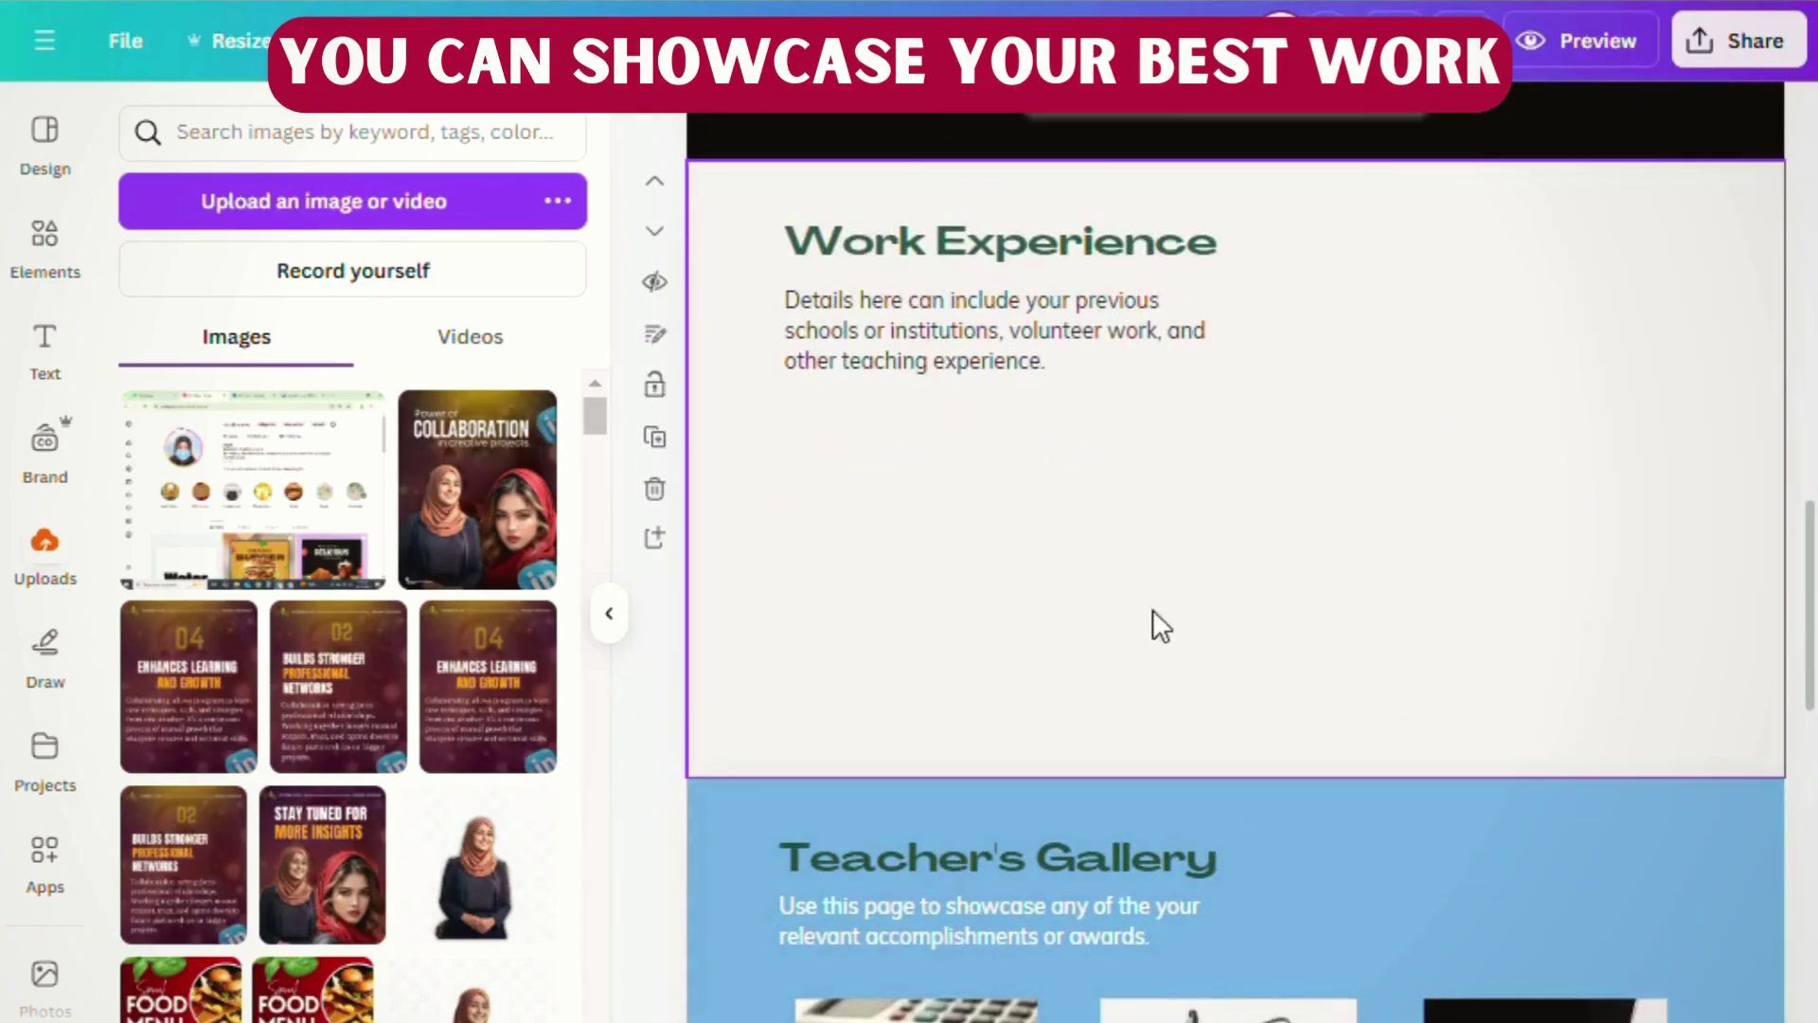
- Ungroup the heading from its description and select the Work Experience heading
{"action": "scroll", "coordinate": [1117, 587], "scroll_direction": "up", "scroll_amount": 3}
{"action": "left_click", "coordinate": [1030, 479]}
{"action": "left_click", "coordinate": [958, 400]}
{"action": "left_click", "coordinate": [1026, 485]}
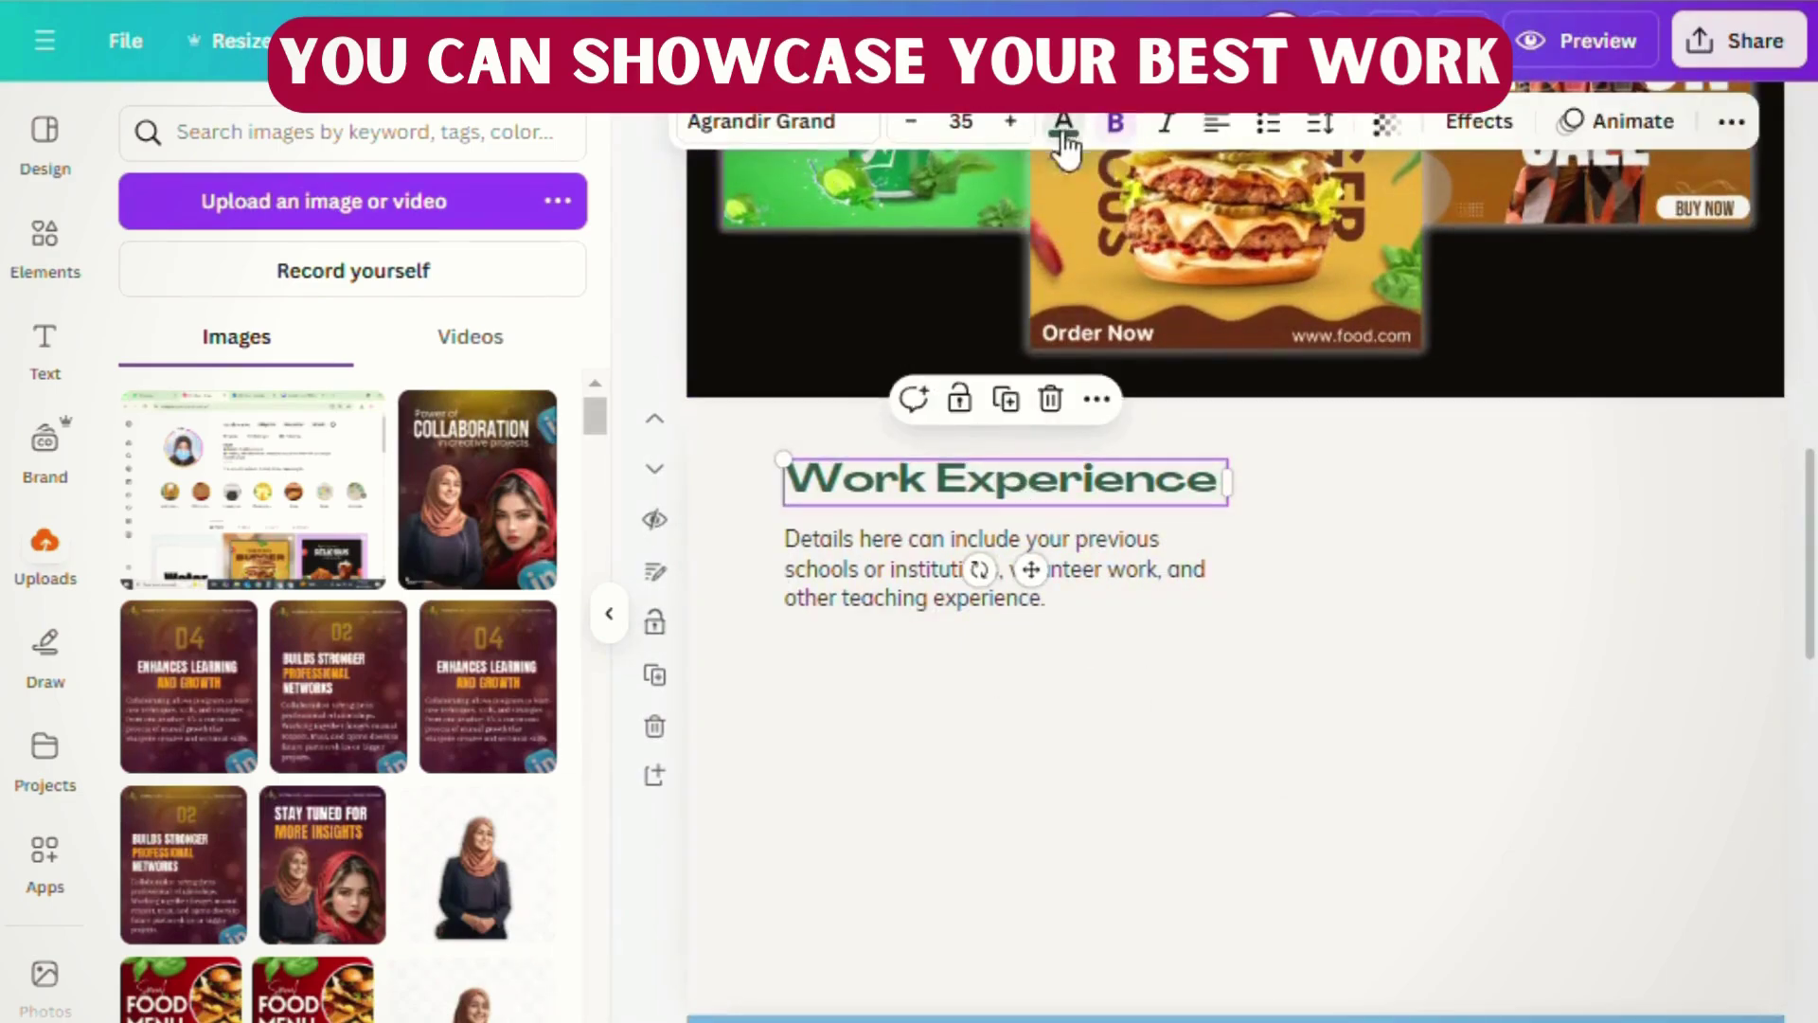
- Colour the Work Experience heading crimson
{"action": "left_click", "coordinate": [1063, 121]}
{"action": "left_click", "coordinate": [226, 421]}
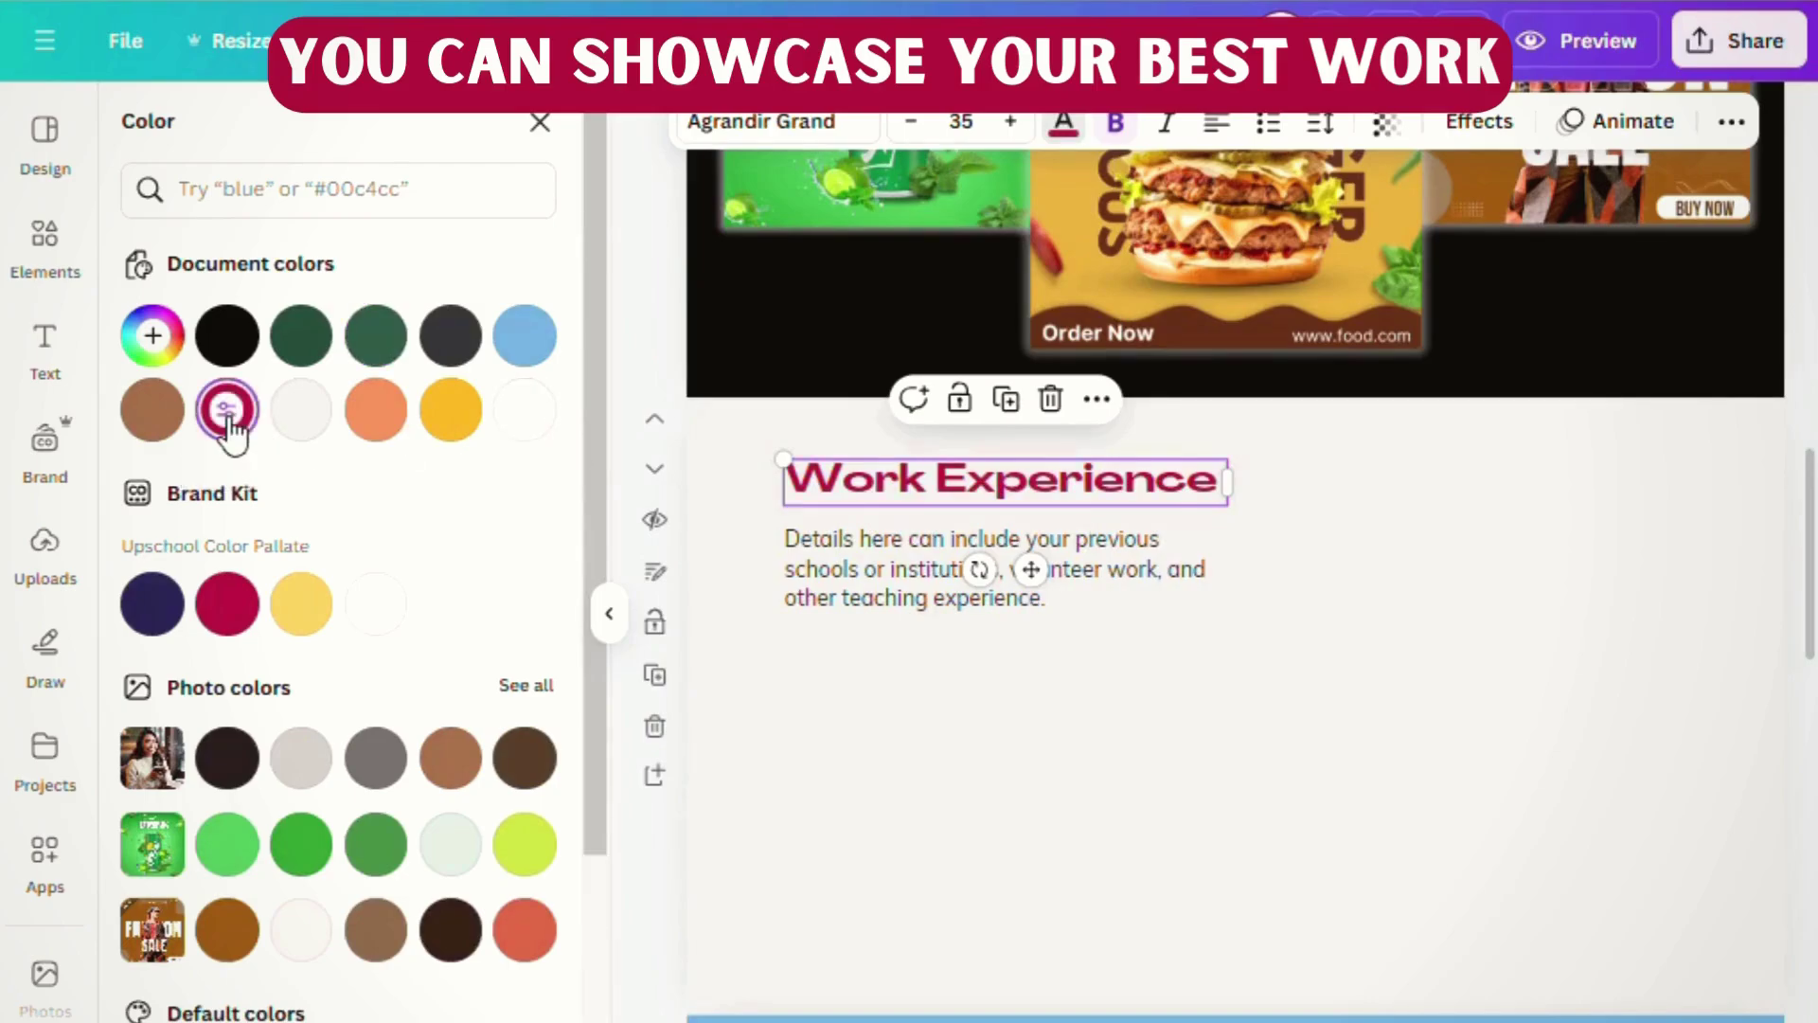
{"action": "right_click", "coordinate": [1256, 797]}
{"action": "left_click", "coordinate": [1151, 821]}
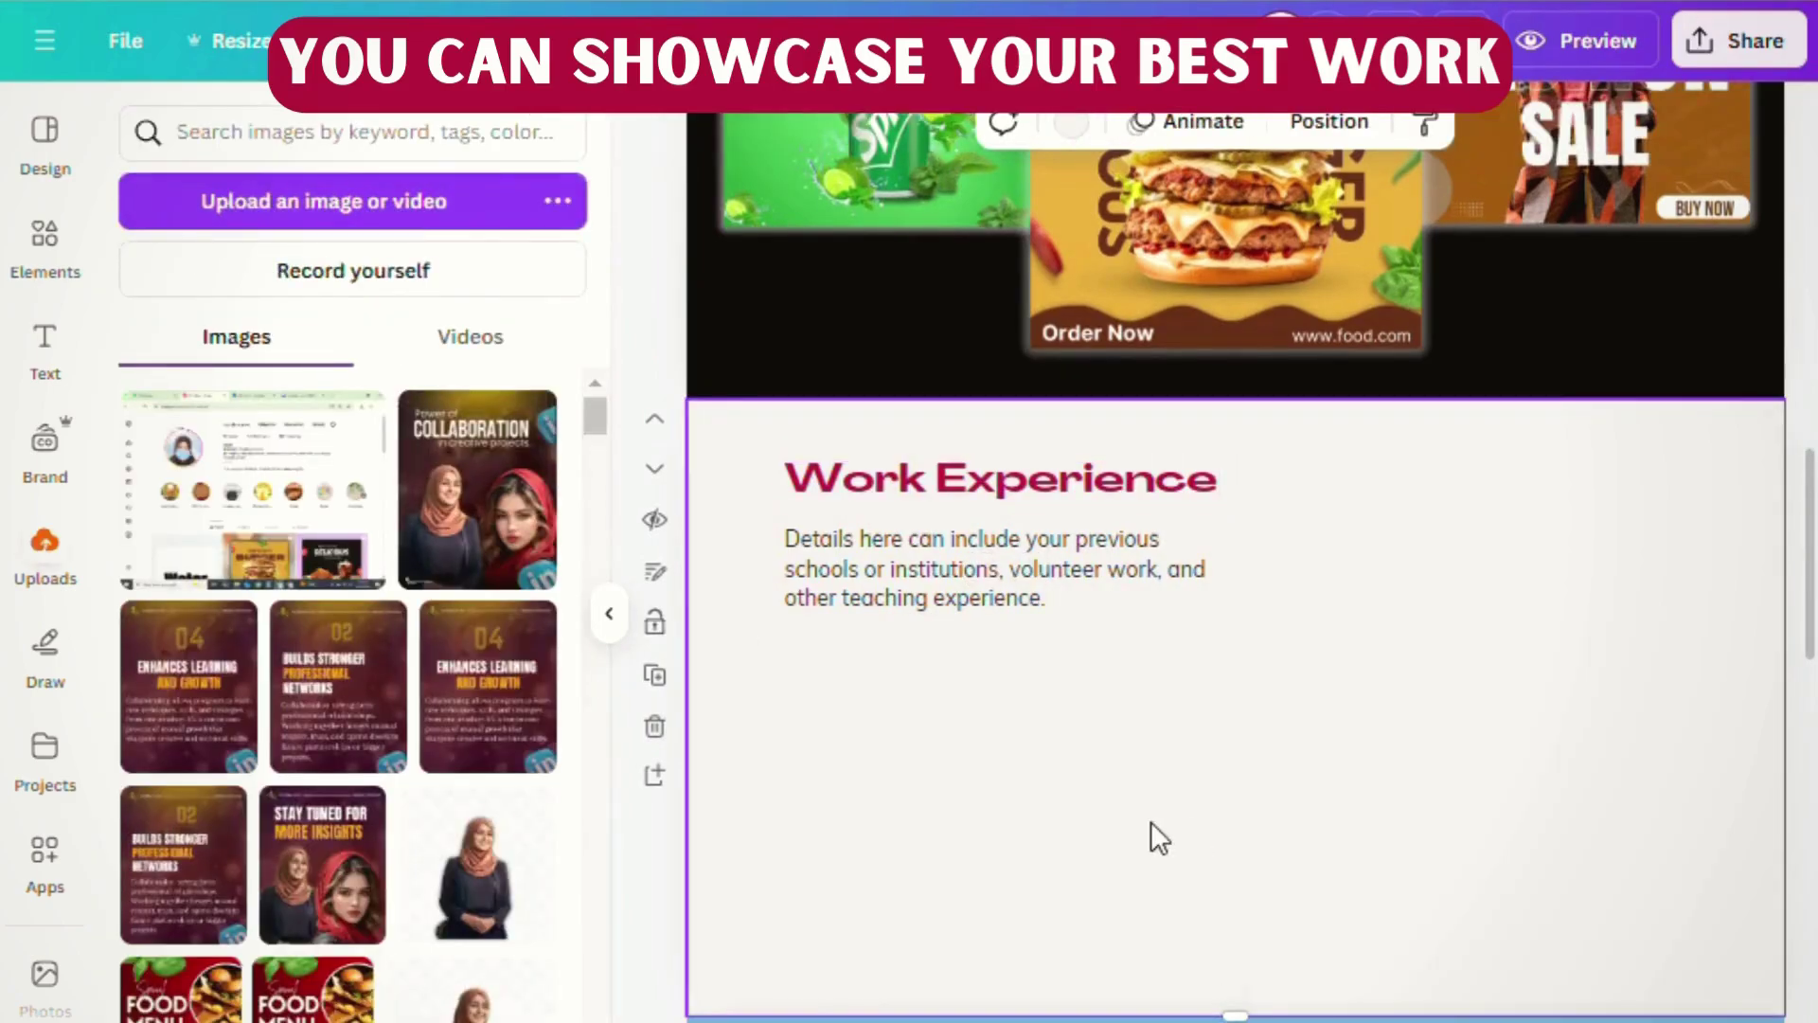
- Replace the description with text starting 'I have 5 years of experience in'
{"action": "left_click", "coordinate": [964, 596]}
{"action": "left_click", "coordinate": [964, 596]}
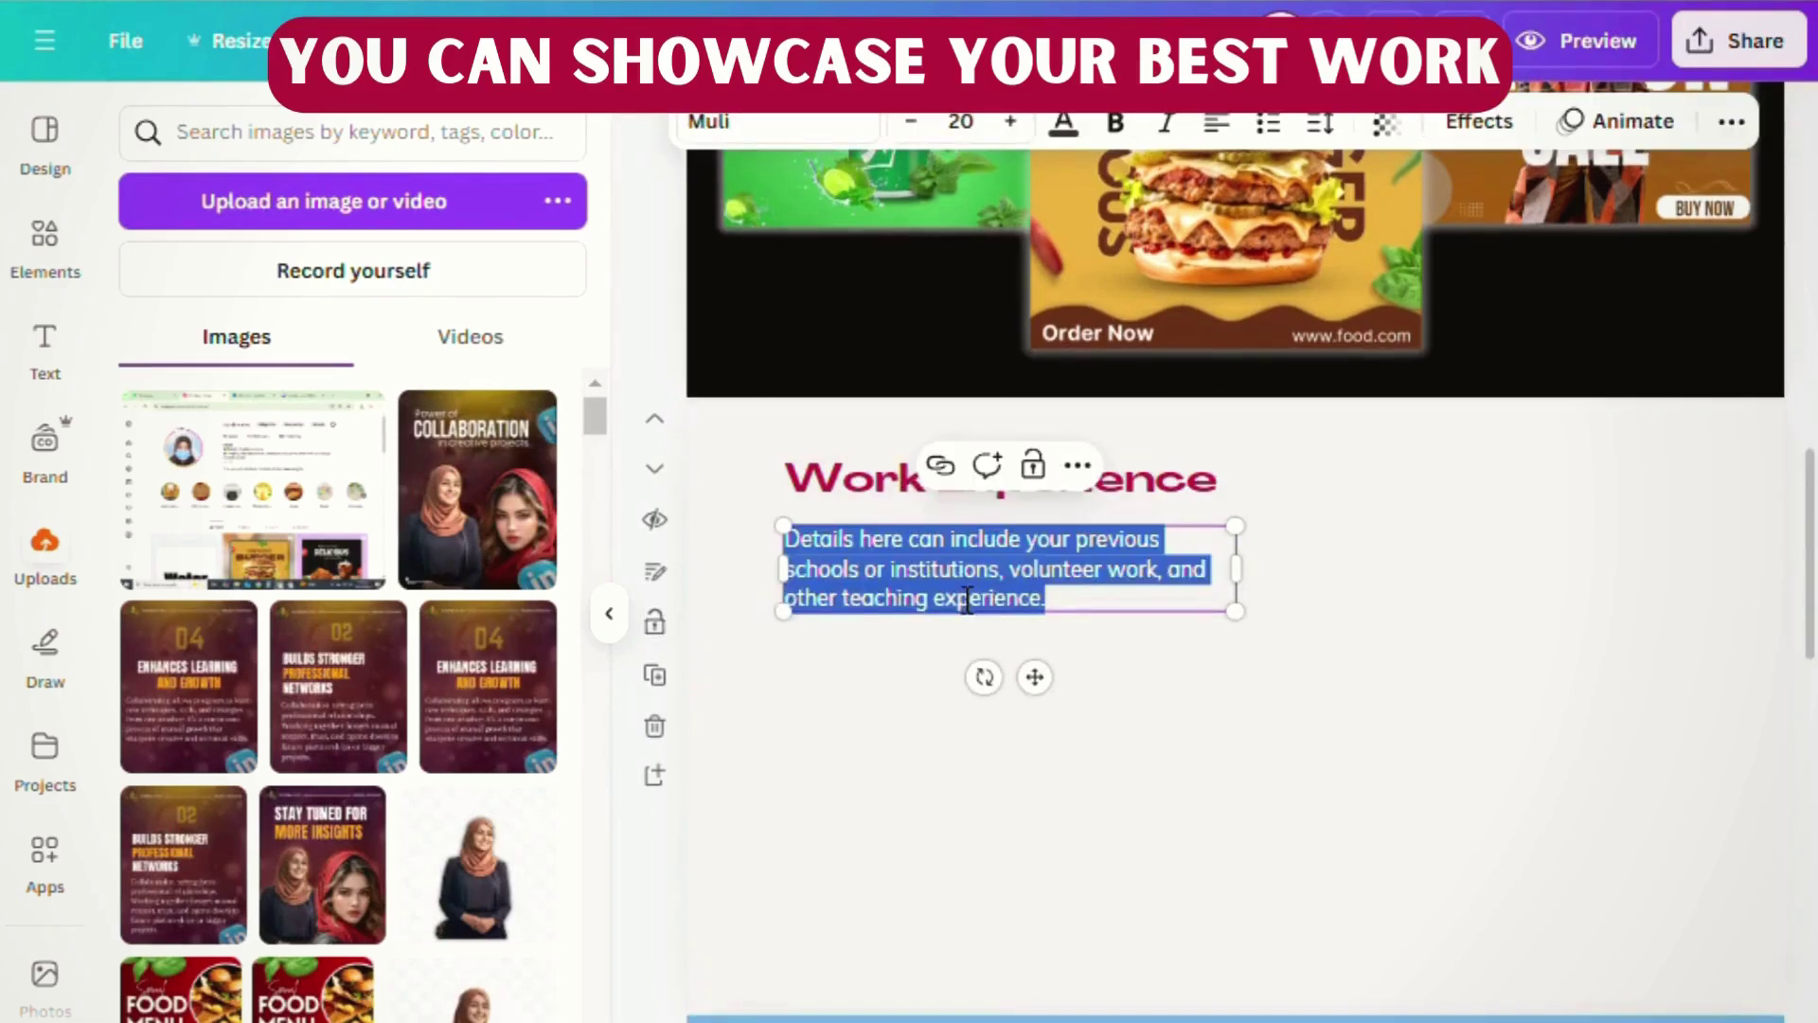
{"action": "type", "text": "I have 5 years of"}
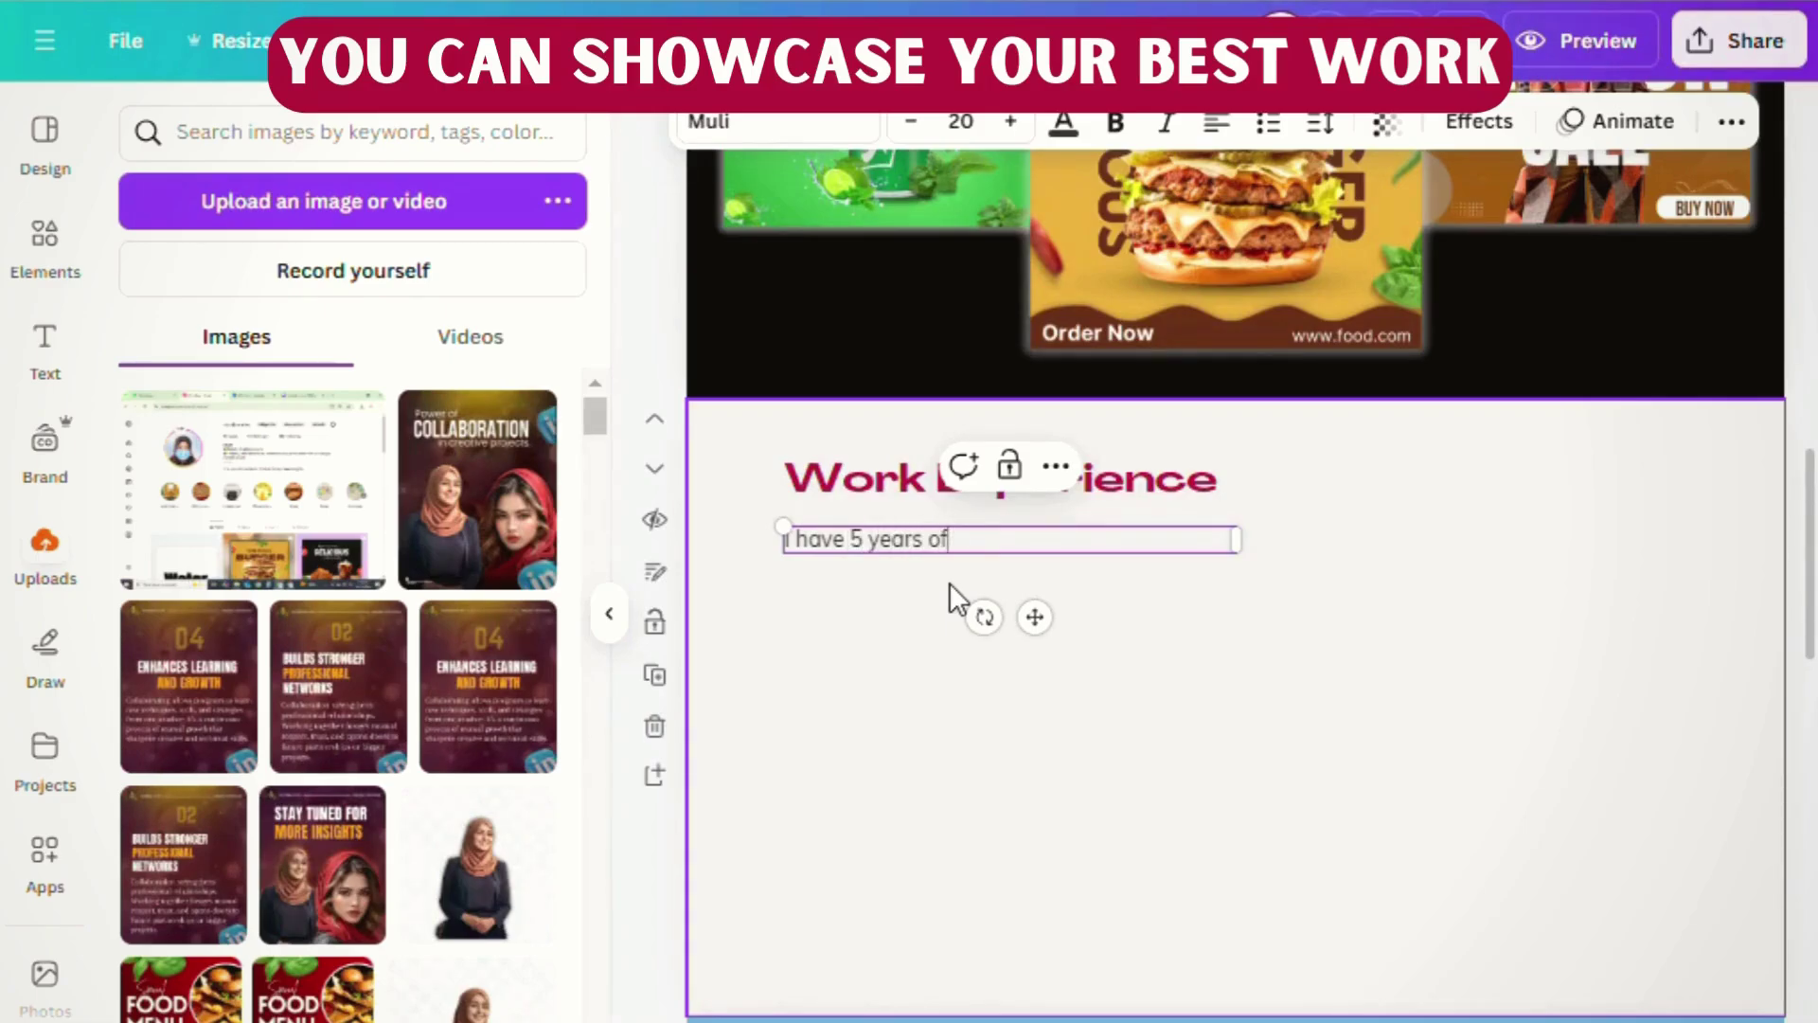
{"action": "type", "text": " experience in graphic"}
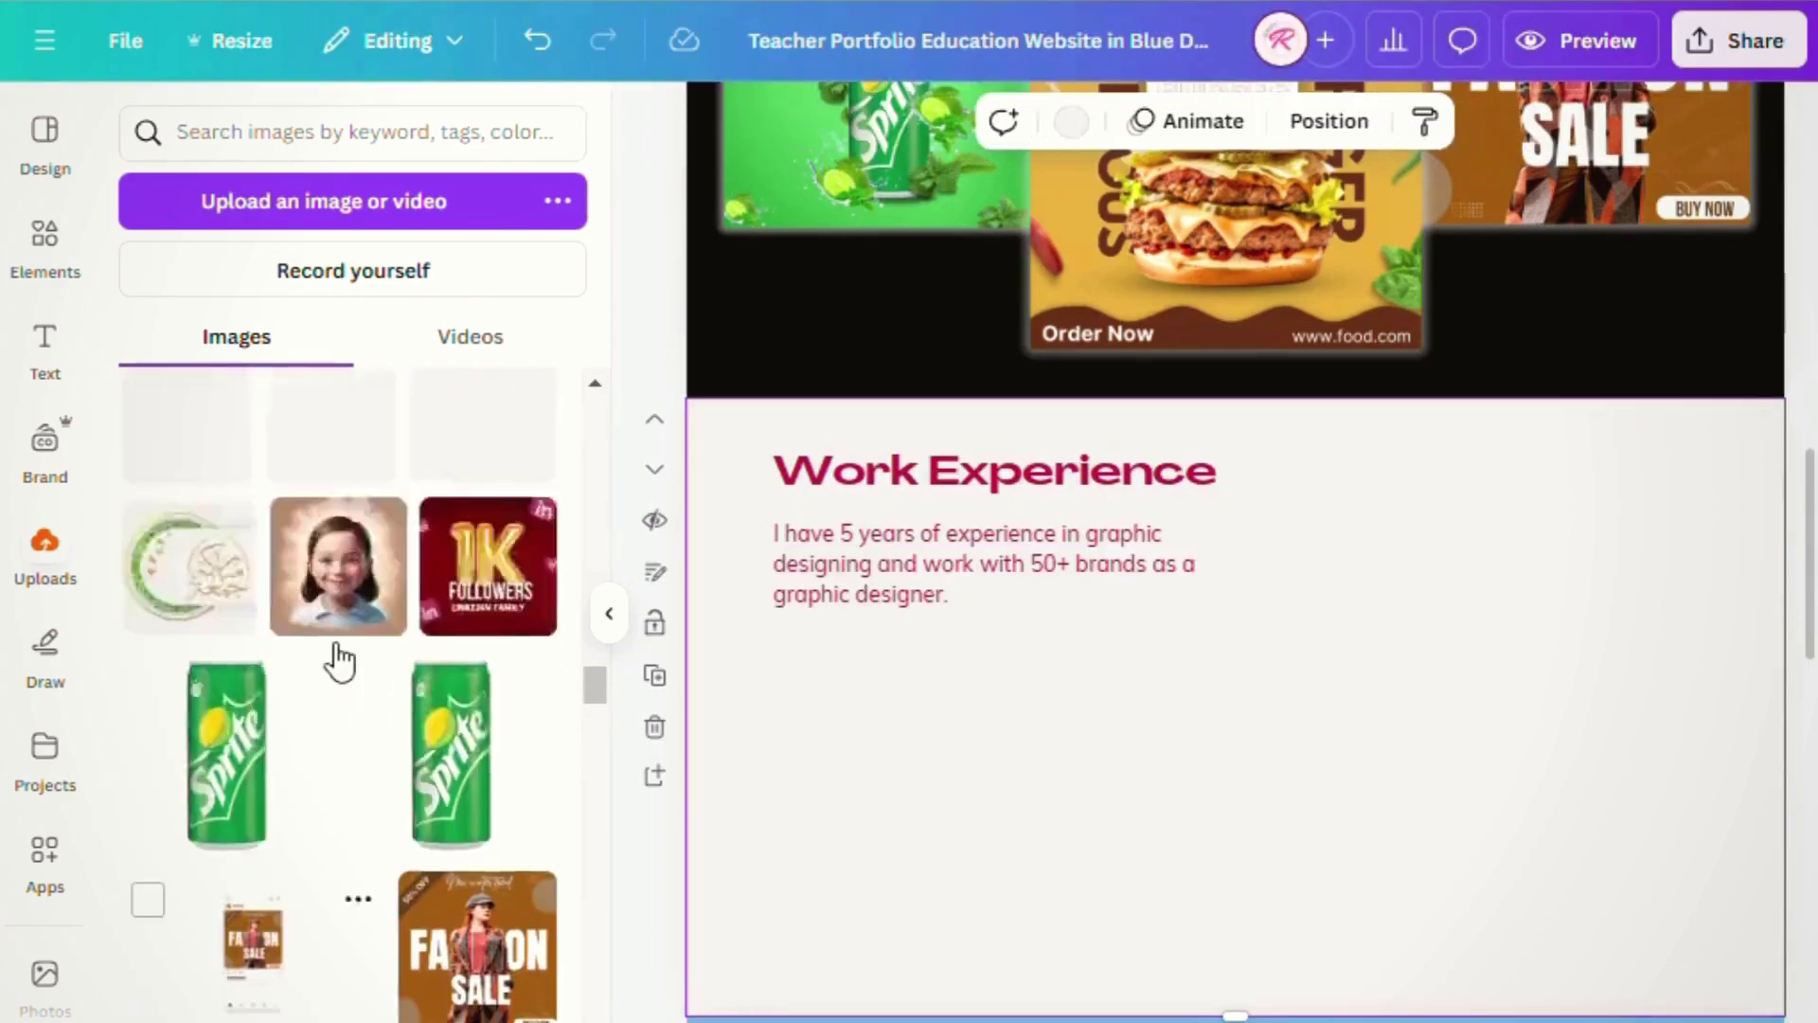
- Add the couple wedding invitation with its background kept, and crop its frame narrower
{"action": "scroll", "coordinate": [338, 660], "scroll_direction": "up", "scroll_amount": 3}
{"action": "left_click", "coordinate": [271, 521]}
{"action": "left_click_drag", "start_coordinate": [1142, 824], "coordinate": [1316, 852]}
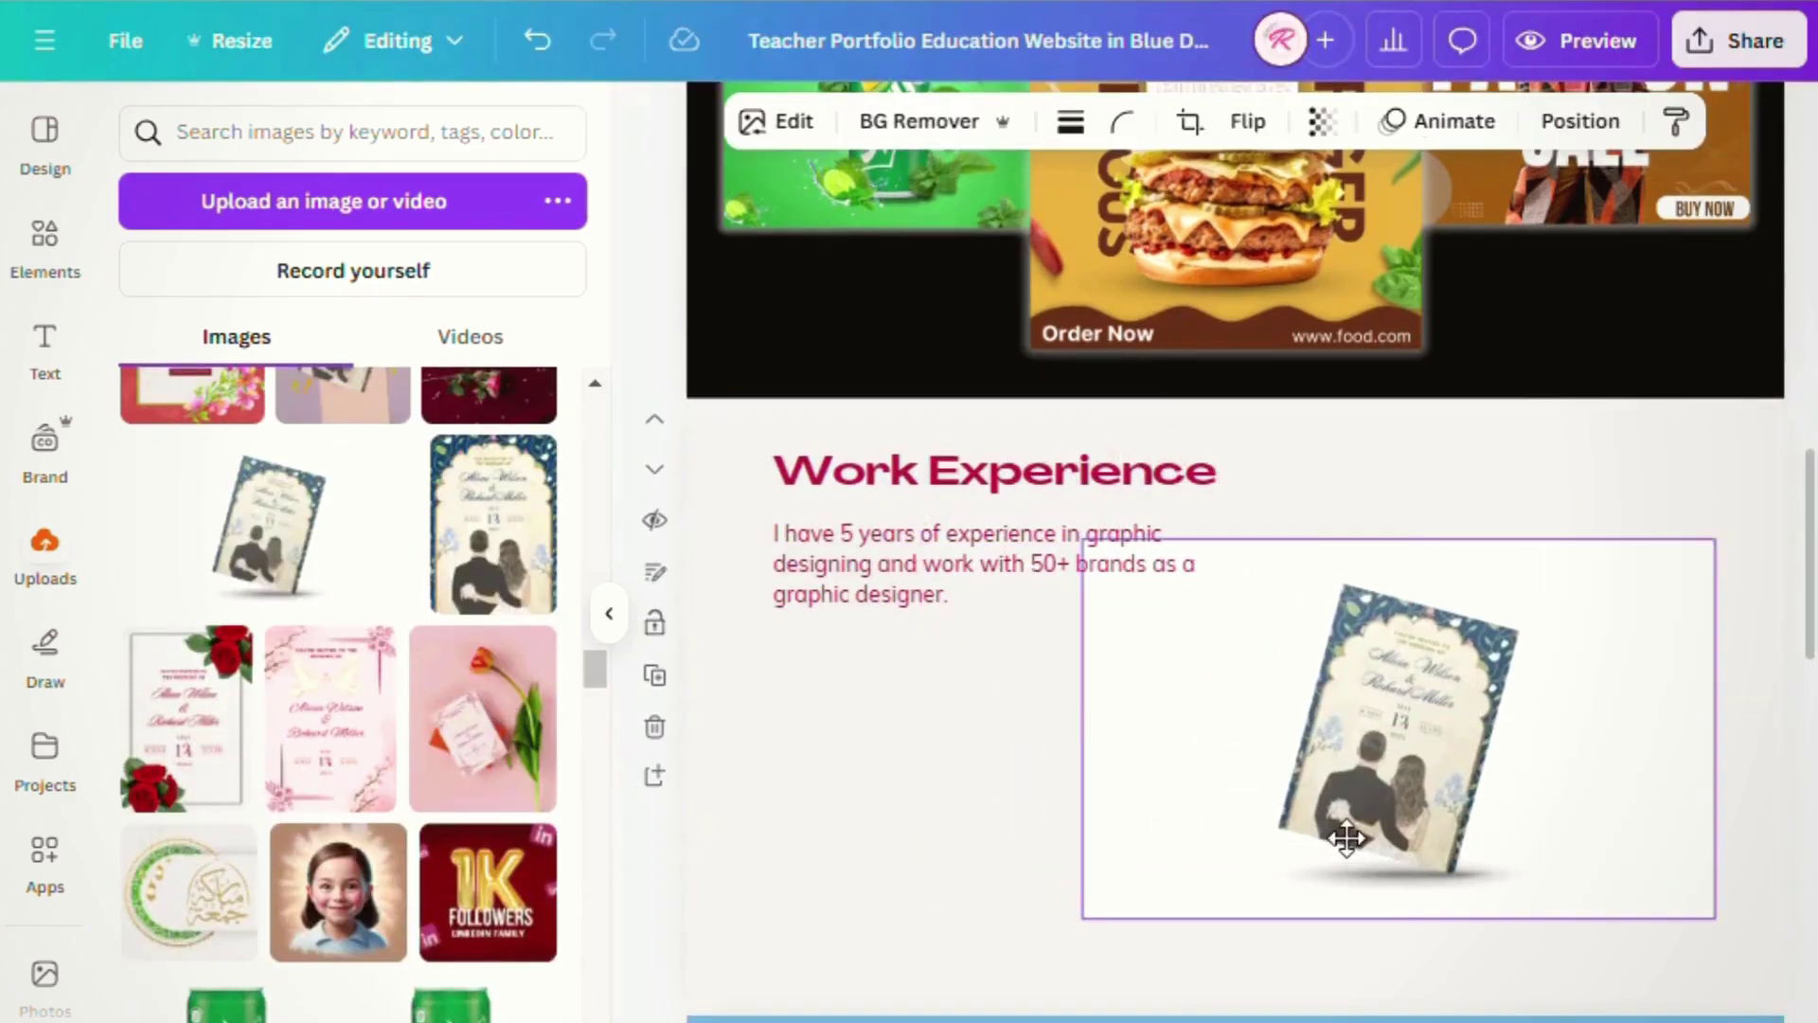
{"action": "left_click", "coordinate": [1006, 133]}
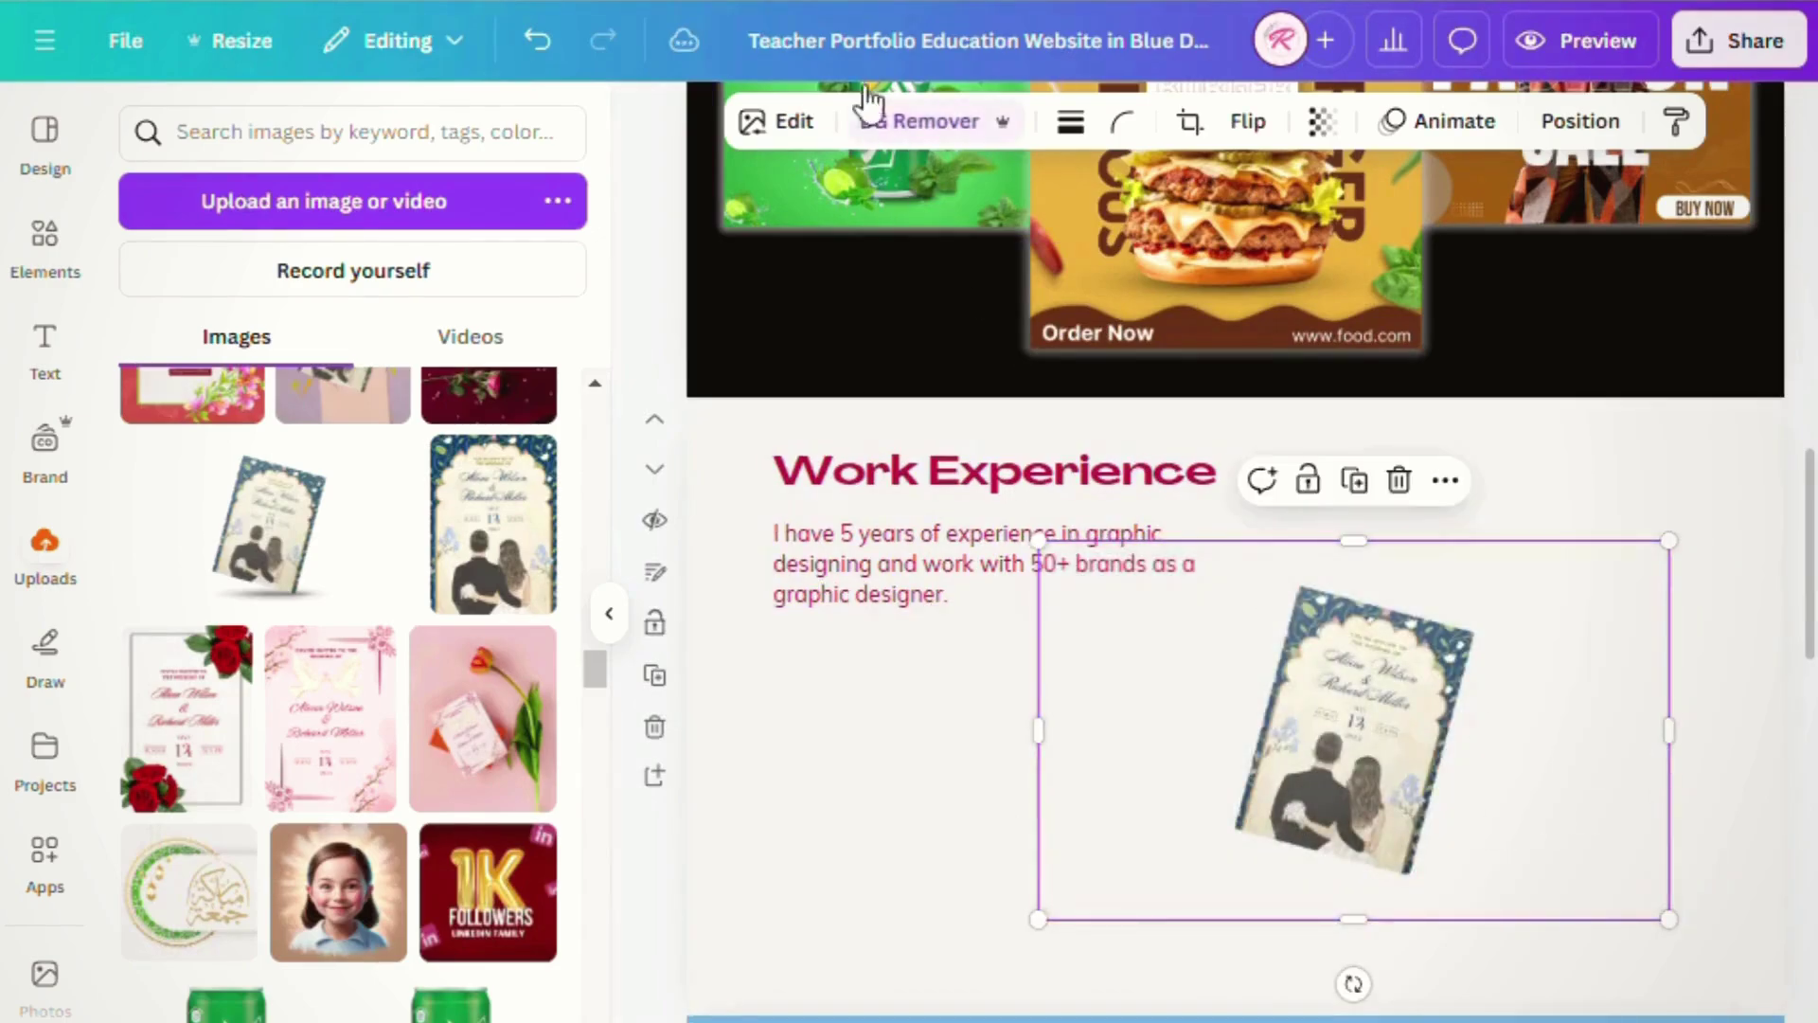
{"action": "left_click", "coordinate": [535, 41]}
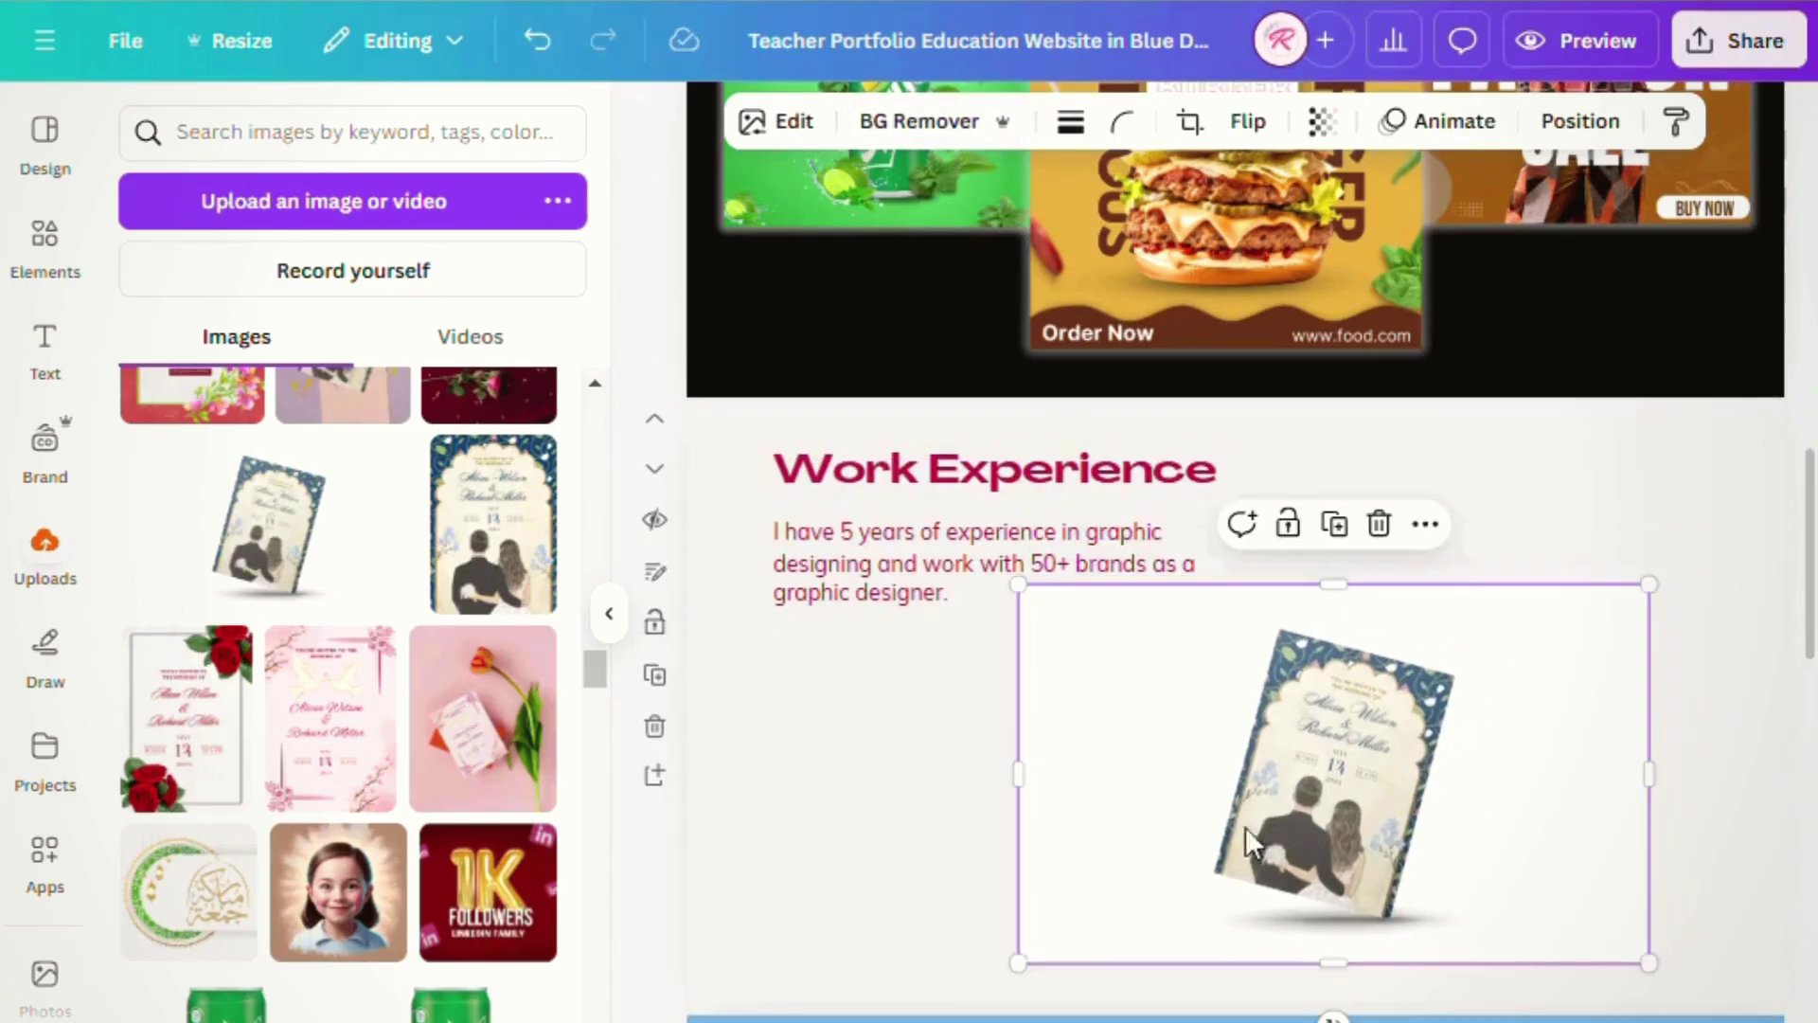
{"action": "left_click_drag", "start_coordinate": [1038, 771], "coordinate": [1133, 770]}
{"action": "left_click_drag", "start_coordinate": [1664, 799], "coordinate": [1551, 814]}
{"action": "left_click_drag", "start_coordinate": [1356, 828], "coordinate": [1267, 848]}
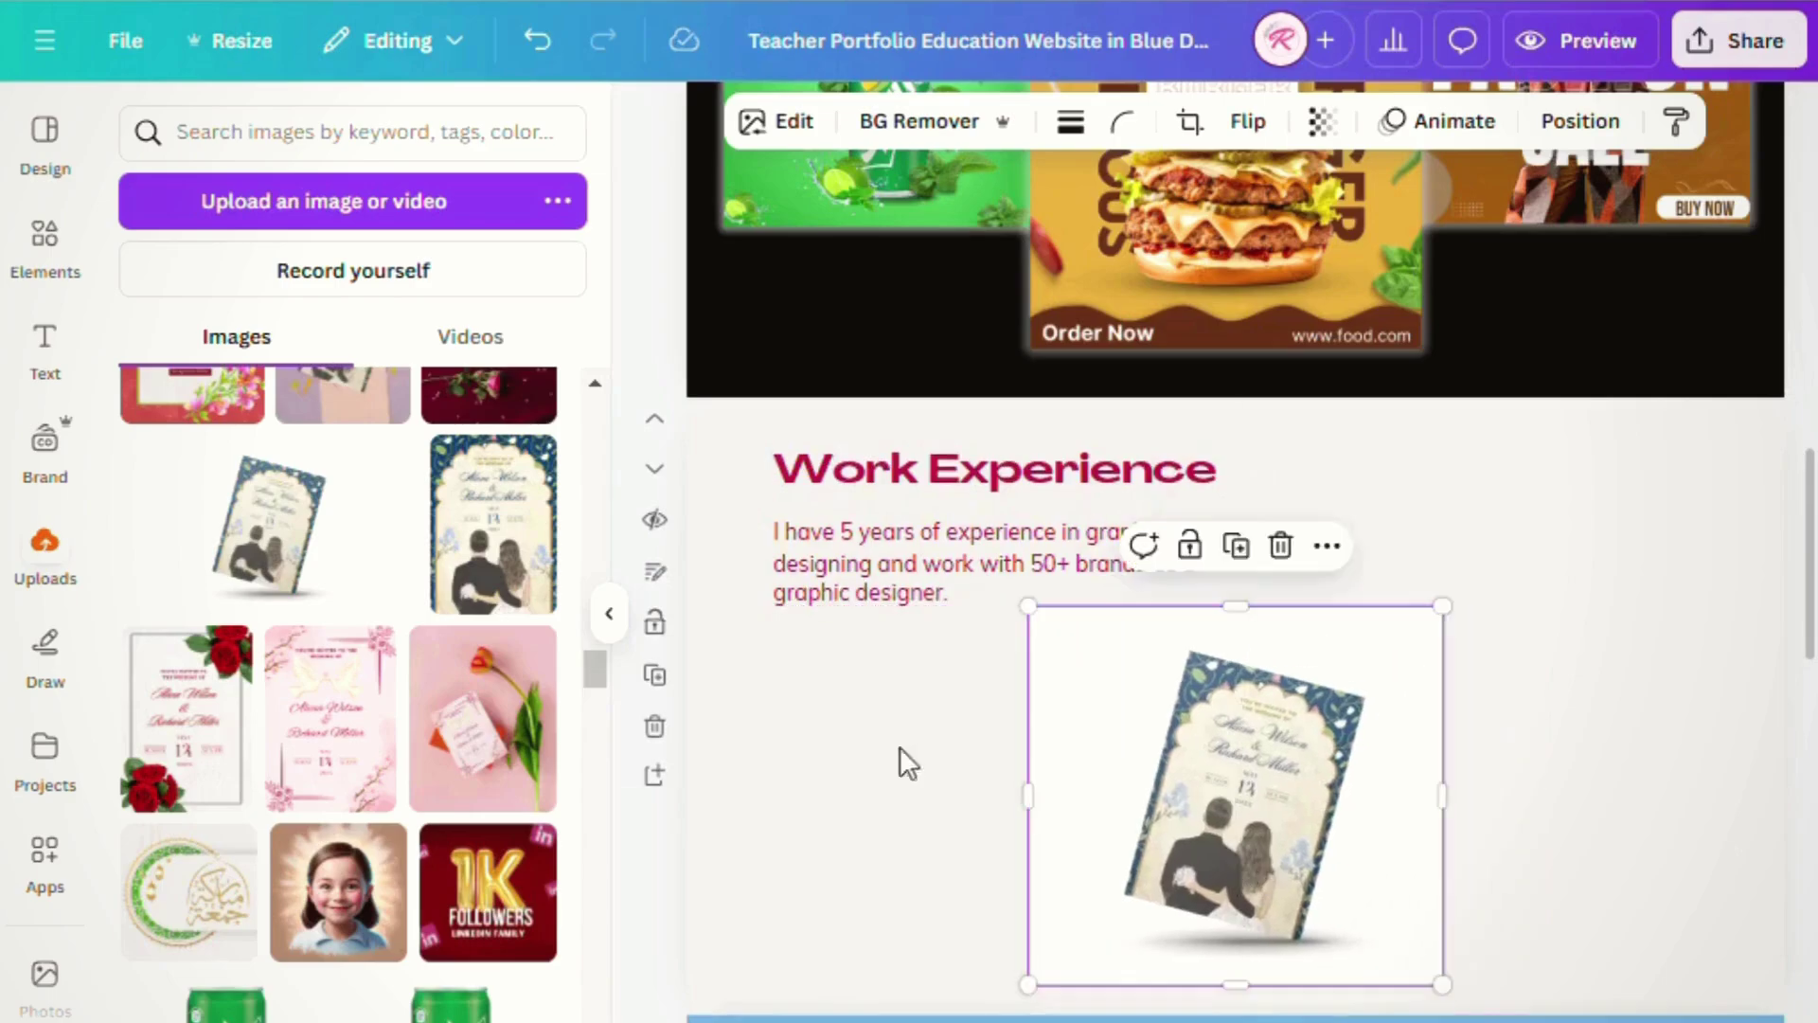
- Place the dark-red rose invitation from Uploads beside the first invitation
{"action": "scroll", "coordinate": [535, 587], "scroll_direction": "up", "scroll_amount": 3}
{"action": "scroll", "coordinate": [466, 623], "scroll_direction": "down", "scroll_amount": 5}
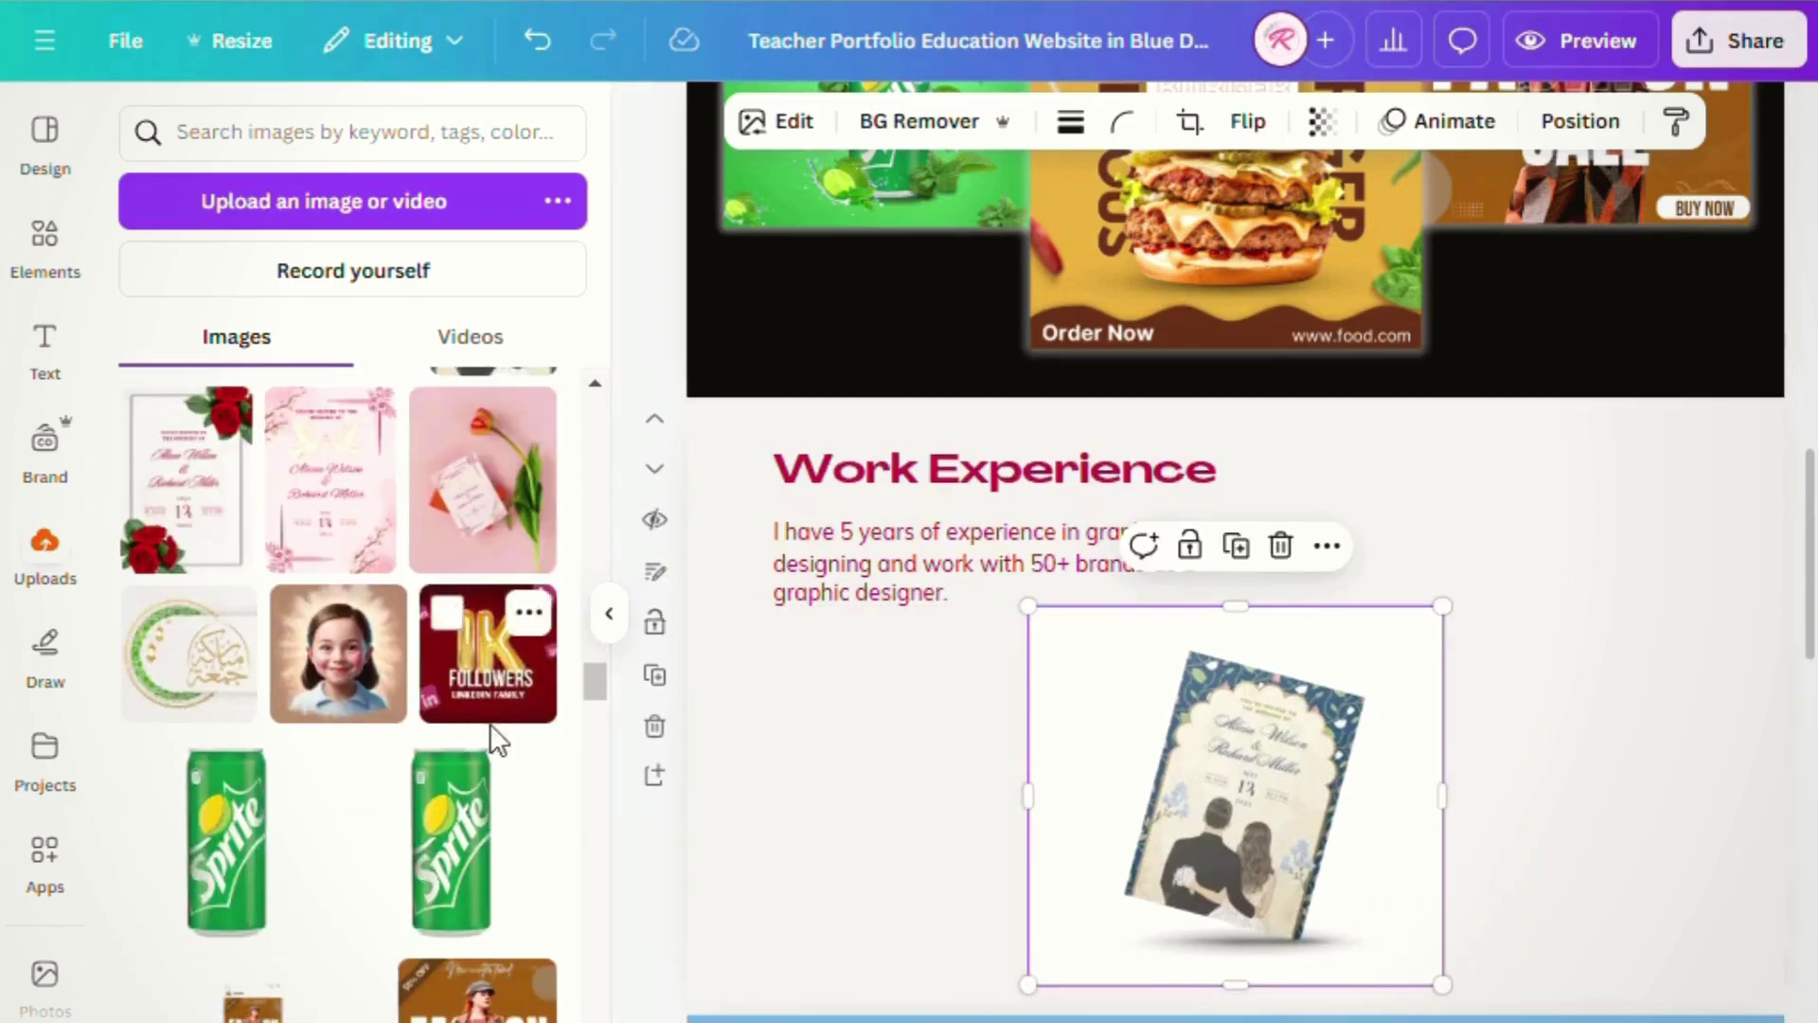
{"action": "scroll", "coordinate": [491, 724], "scroll_direction": "down", "scroll_amount": 5}
{"action": "scroll", "coordinate": [502, 743], "scroll_direction": "up", "scroll_amount": 5}
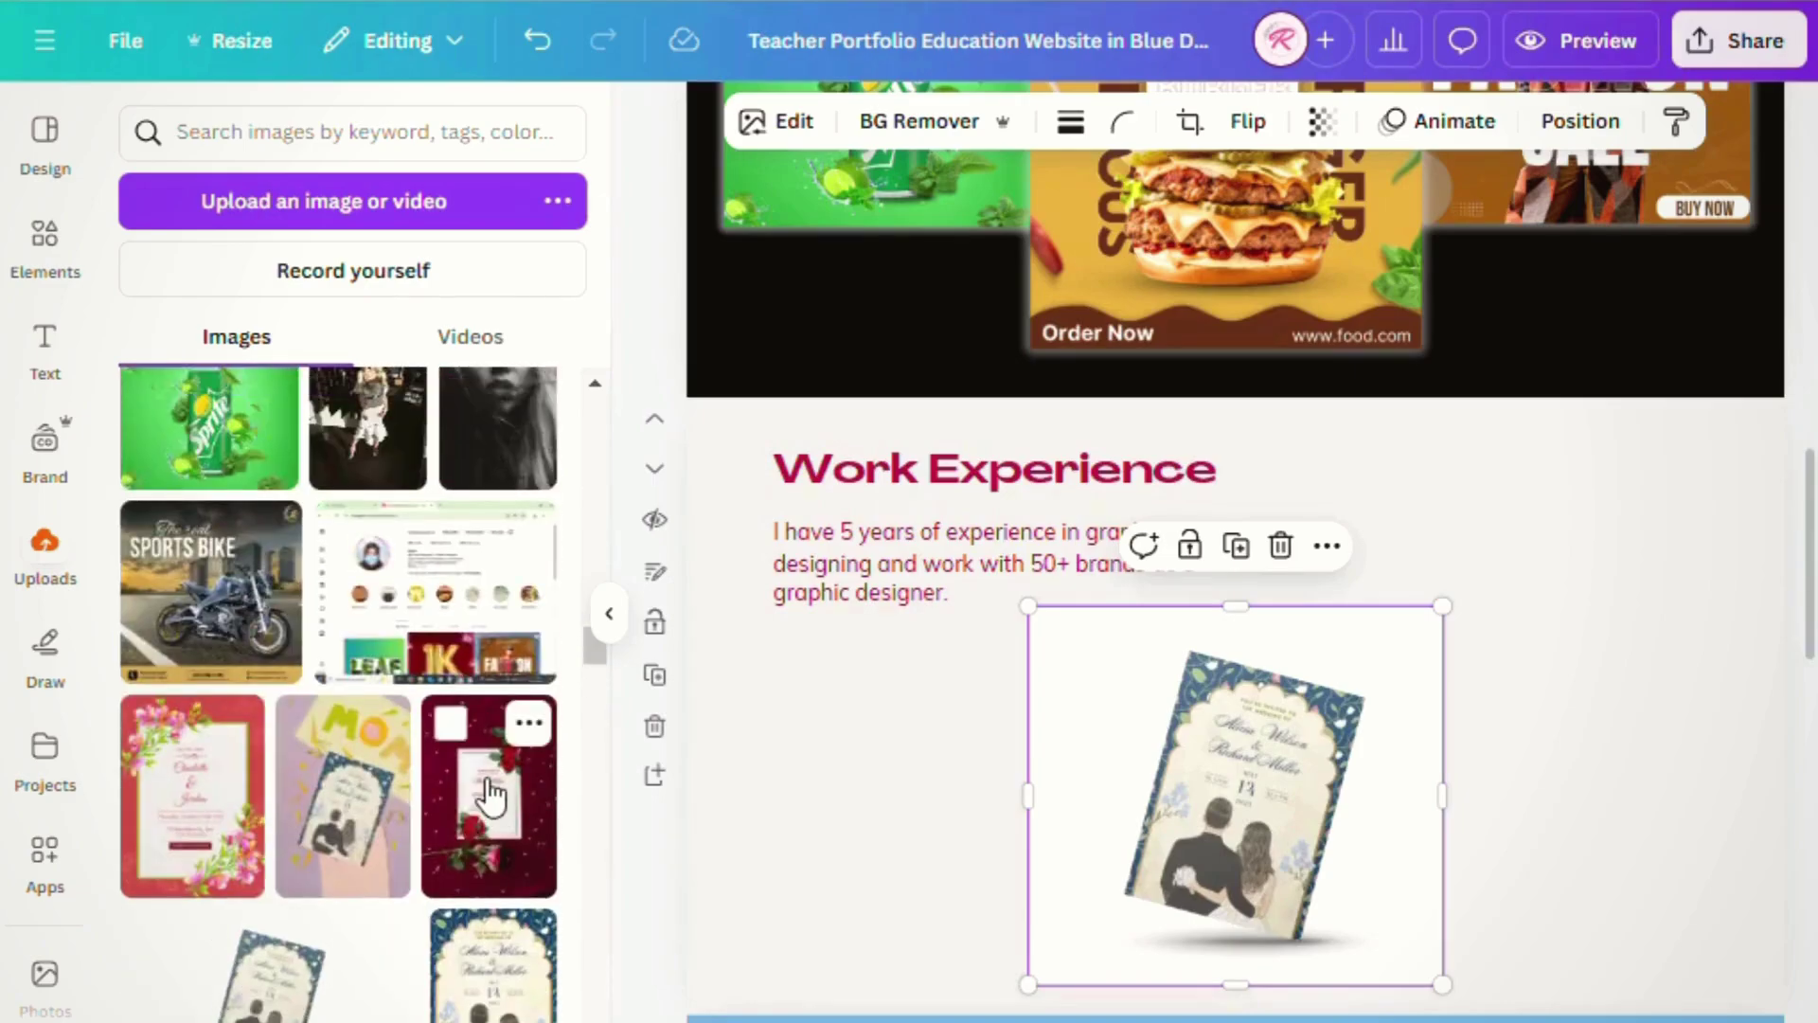
{"action": "scroll", "coordinate": [383, 829], "scroll_direction": "up", "scroll_amount": 6}
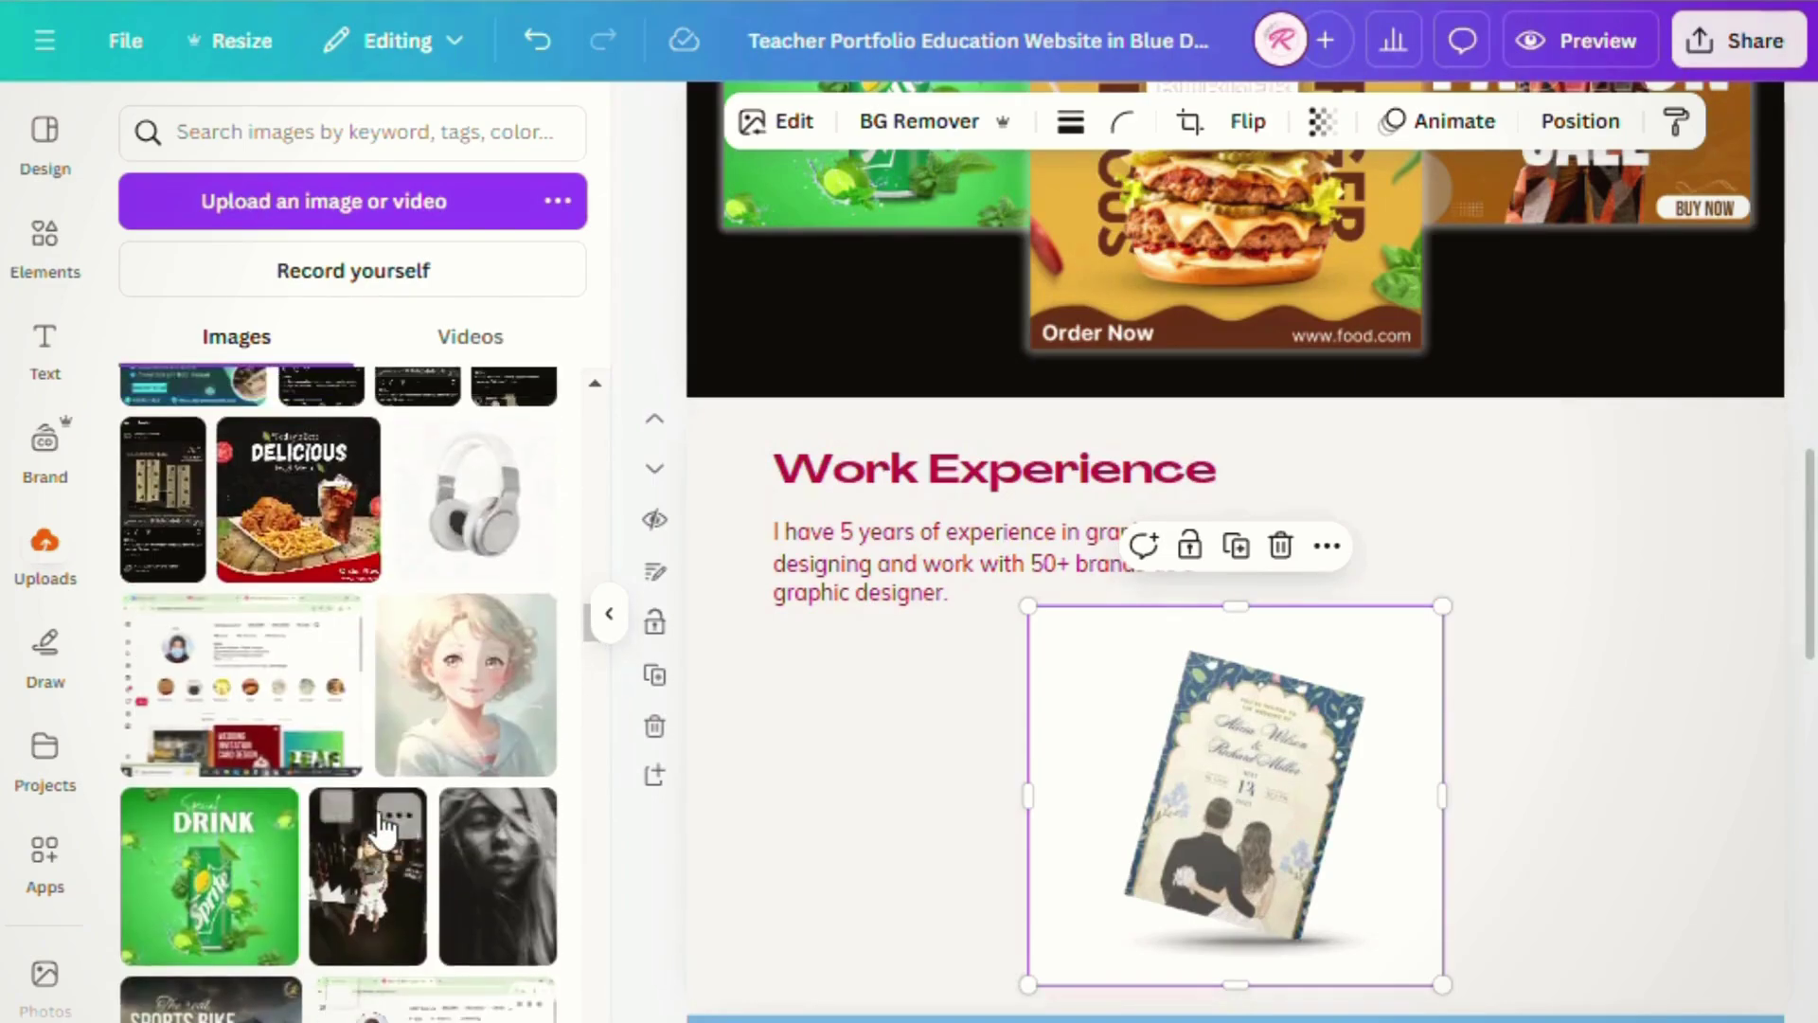
{"action": "scroll", "coordinate": [383, 829], "scroll_direction": "down", "scroll_amount": 10}
{"action": "left_click_drag", "start_coordinate": [489, 561], "coordinate": [1567, 717]}
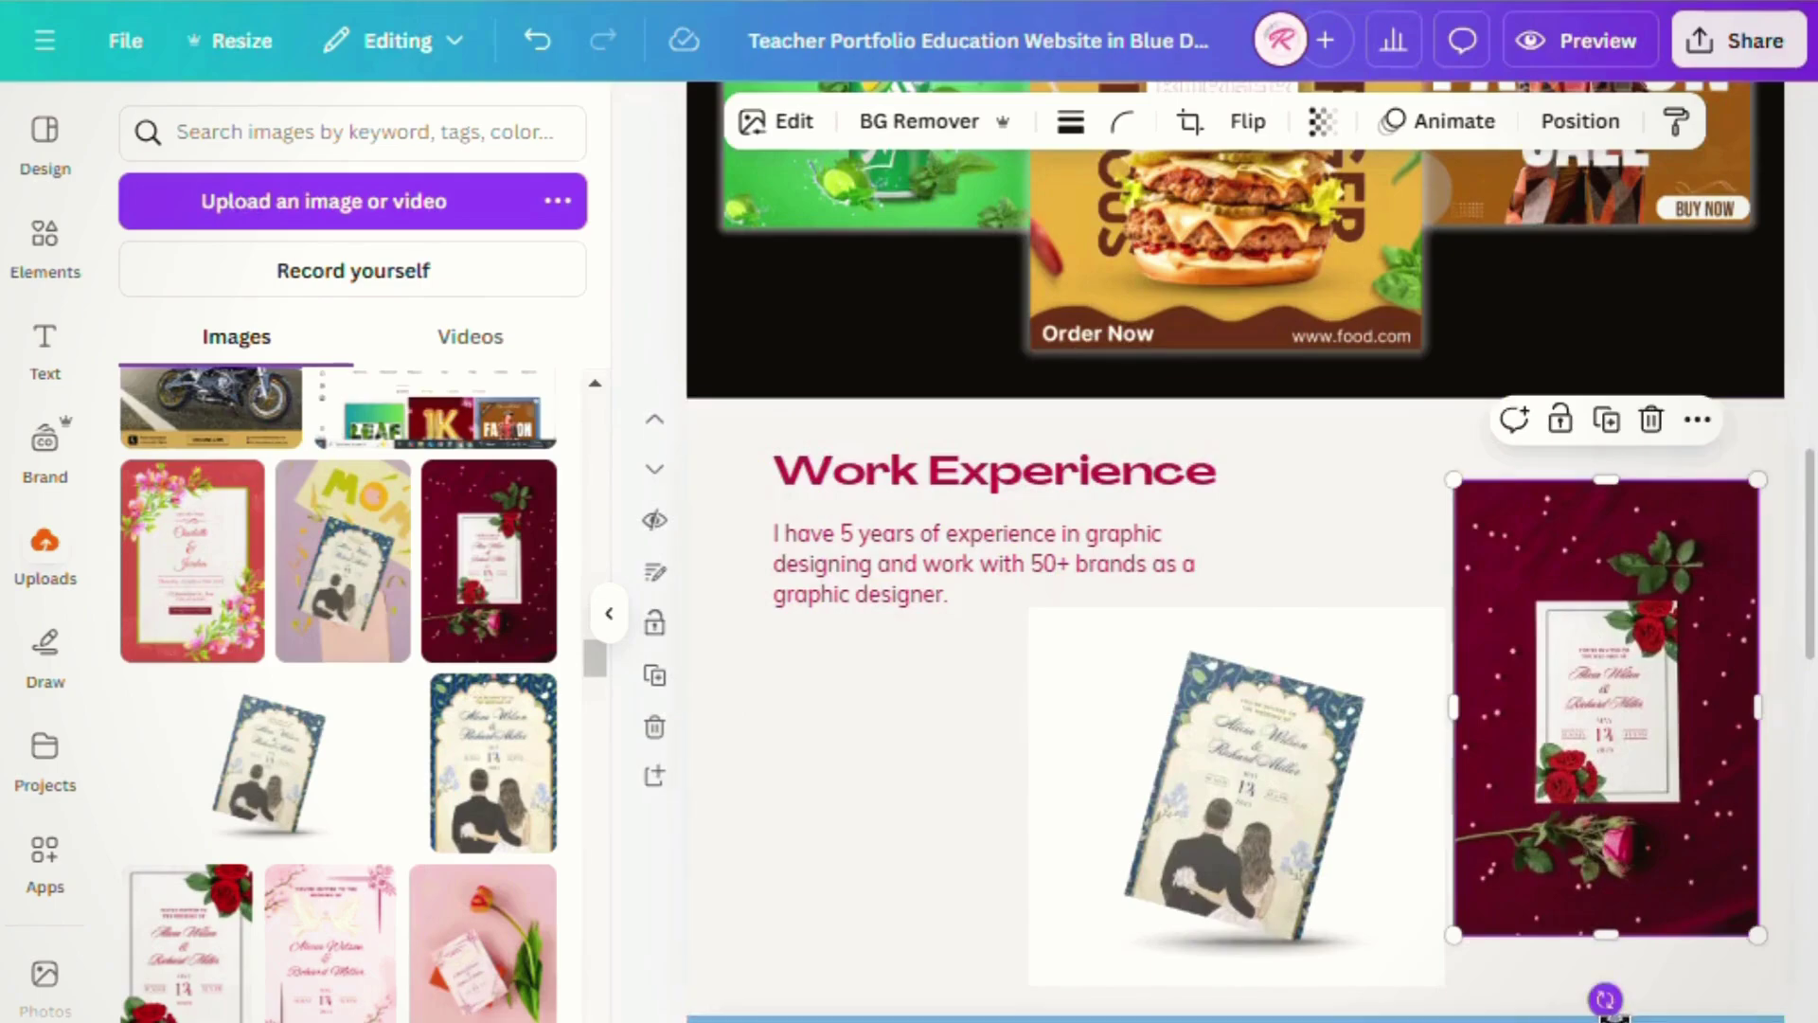
- Tilt the rose invitation slightly clockwise, enlarge it, and nudge it into place
{"action": "left_click_drag", "start_coordinate": [1606, 1001], "coordinate": [1587, 1003]}
{"action": "left_click_drag", "start_coordinate": [1600, 814], "coordinate": [1583, 855]}
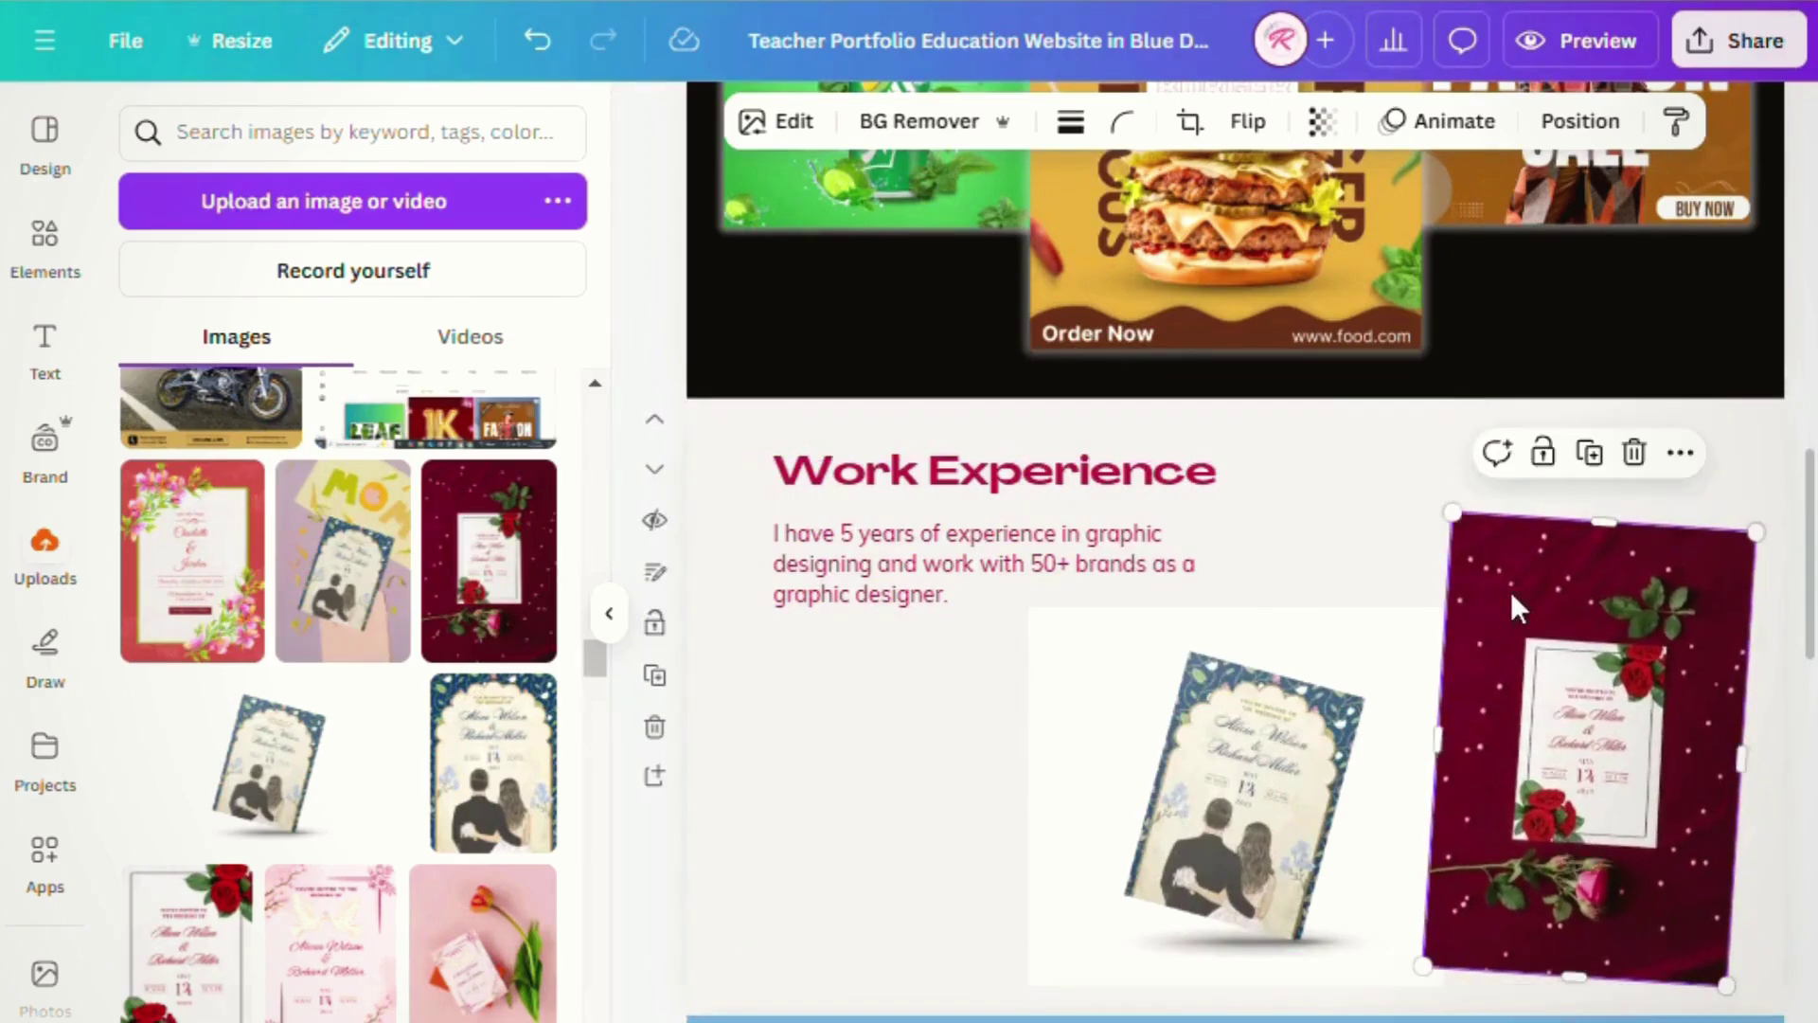
{"action": "left_click_drag", "start_coordinate": [1479, 533], "coordinate": [1447, 499]}
{"action": "left_click_drag", "start_coordinate": [1594, 625], "coordinate": [1609, 663]}
{"action": "left_click", "coordinate": [708, 834]}
{"action": "scroll", "coordinate": [849, 845], "scroll_direction": "down", "scroll_amount": 9}
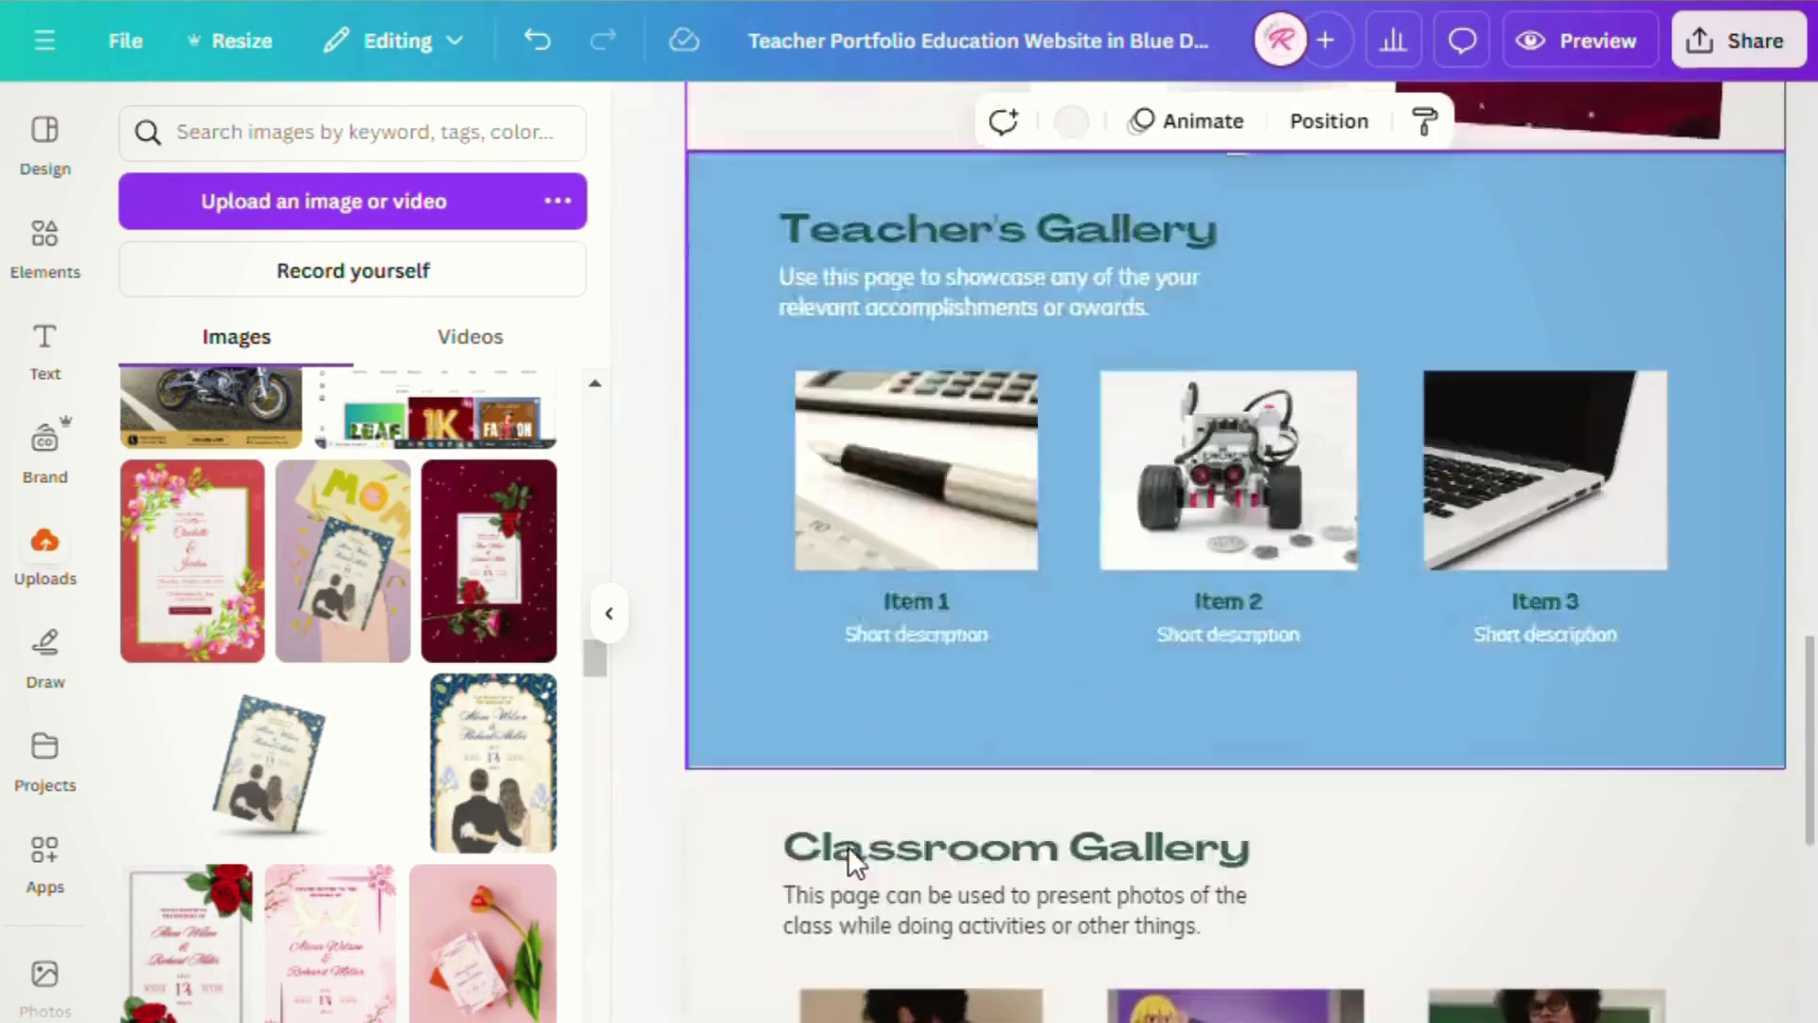
{"action": "scroll", "coordinate": [848, 845], "scroll_direction": "up", "scroll_amount": 2}
- Clear the Teacher's Gallery contents and fill the section with black
{"action": "left_click_drag", "start_coordinate": [753, 359], "coordinate": [1695, 843]}
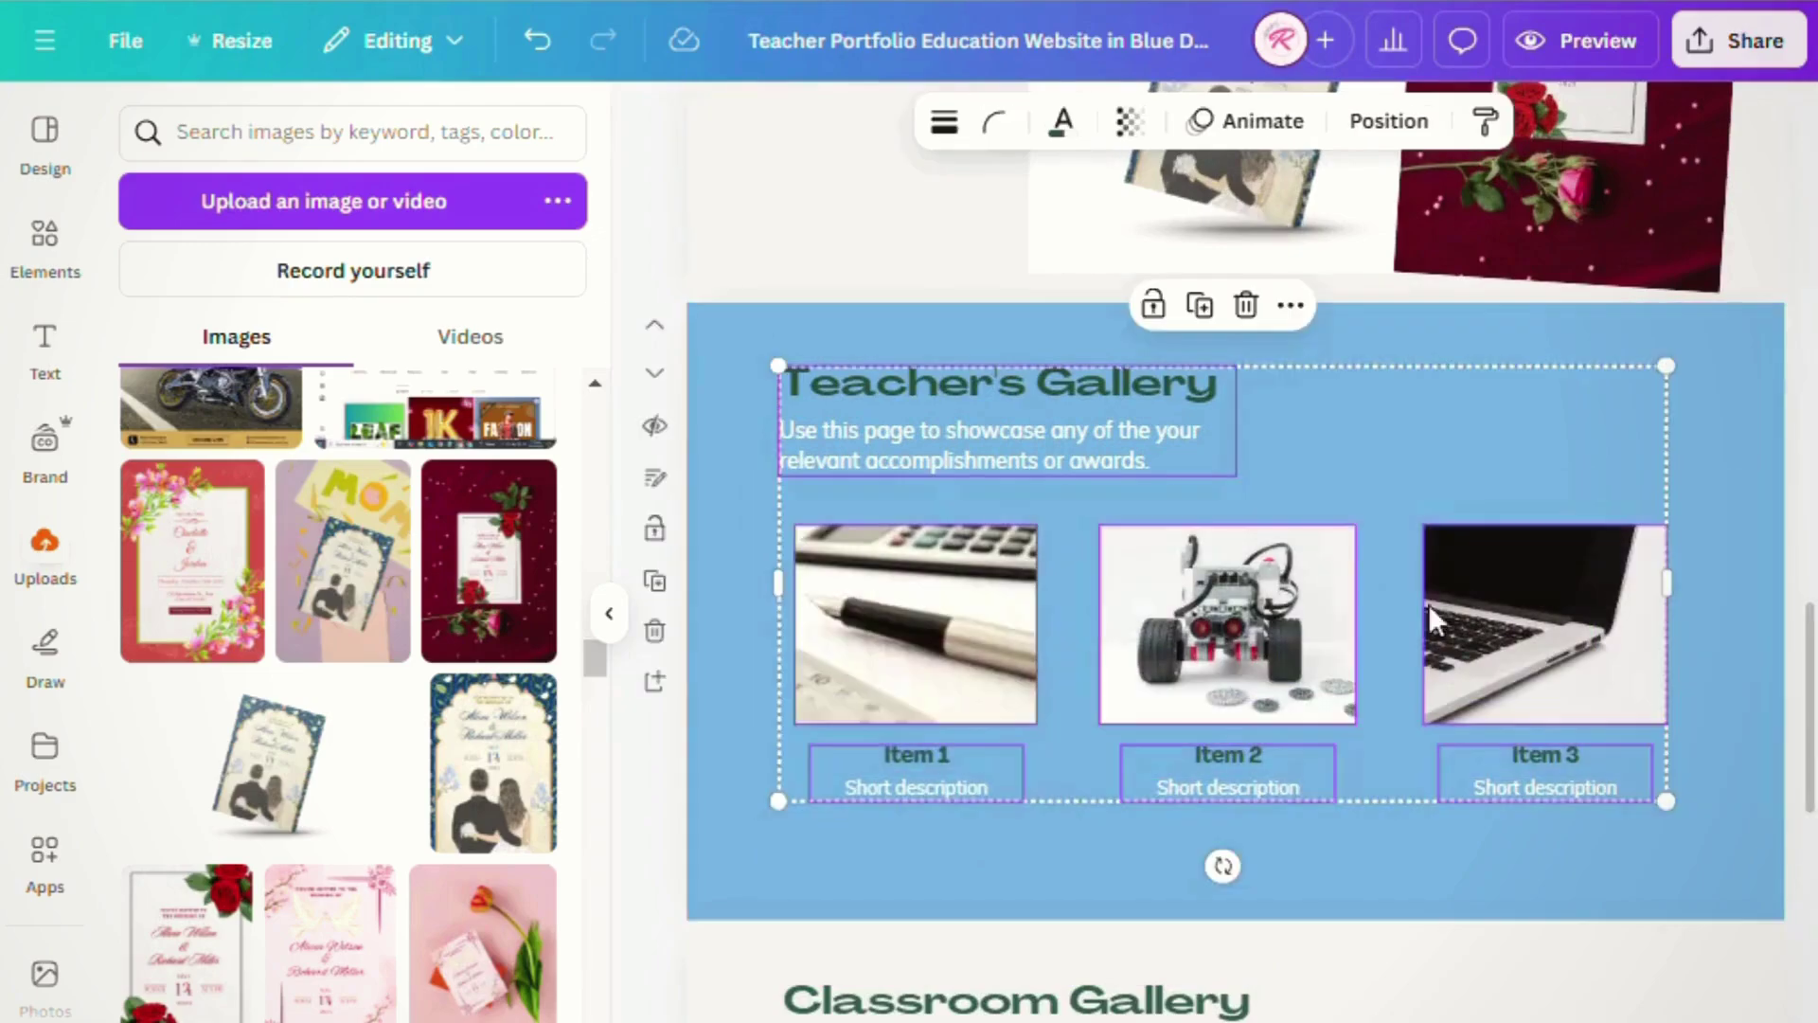
{"action": "key", "text": "Delete"}
{"action": "left_click", "coordinate": [1007, 455]}
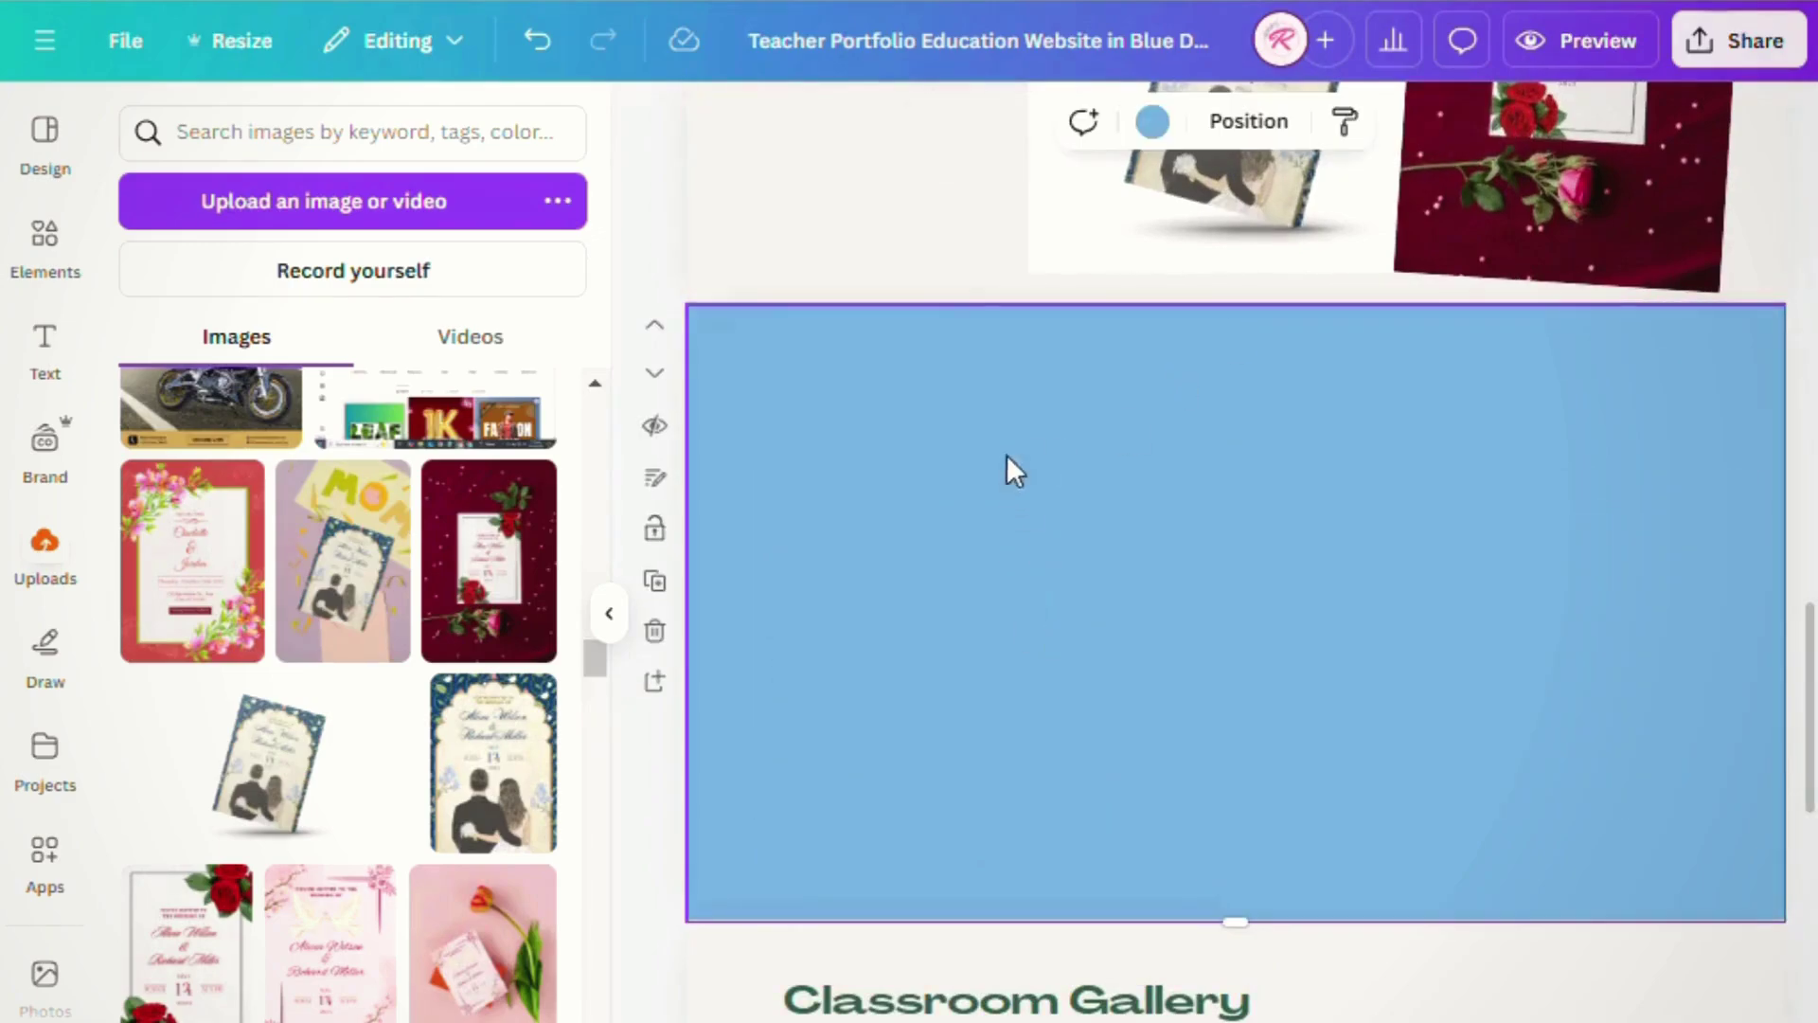
{"action": "left_click", "coordinate": [1150, 138]}
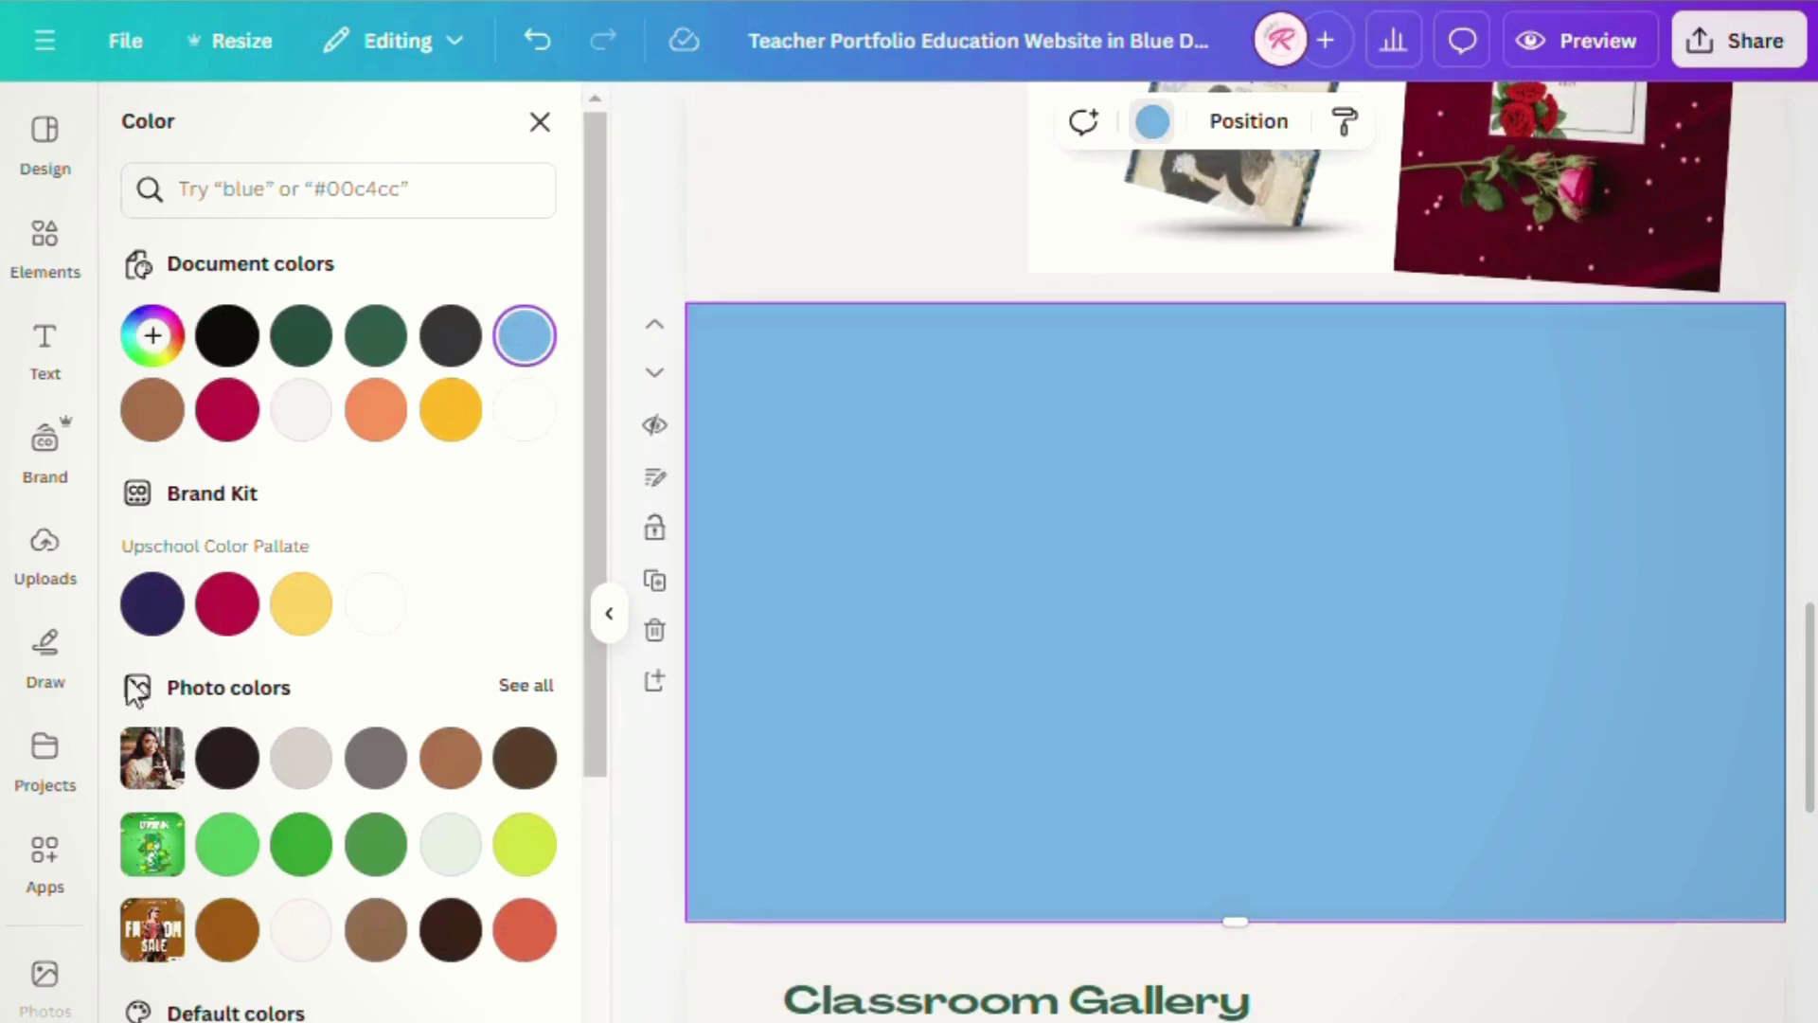
{"action": "left_click", "coordinate": [228, 335]}
- Add the Chicken Nuggets and Honey images from Uploads to the black section
{"action": "scroll", "coordinate": [960, 845], "scroll_direction": "up", "scroll_amount": 5}
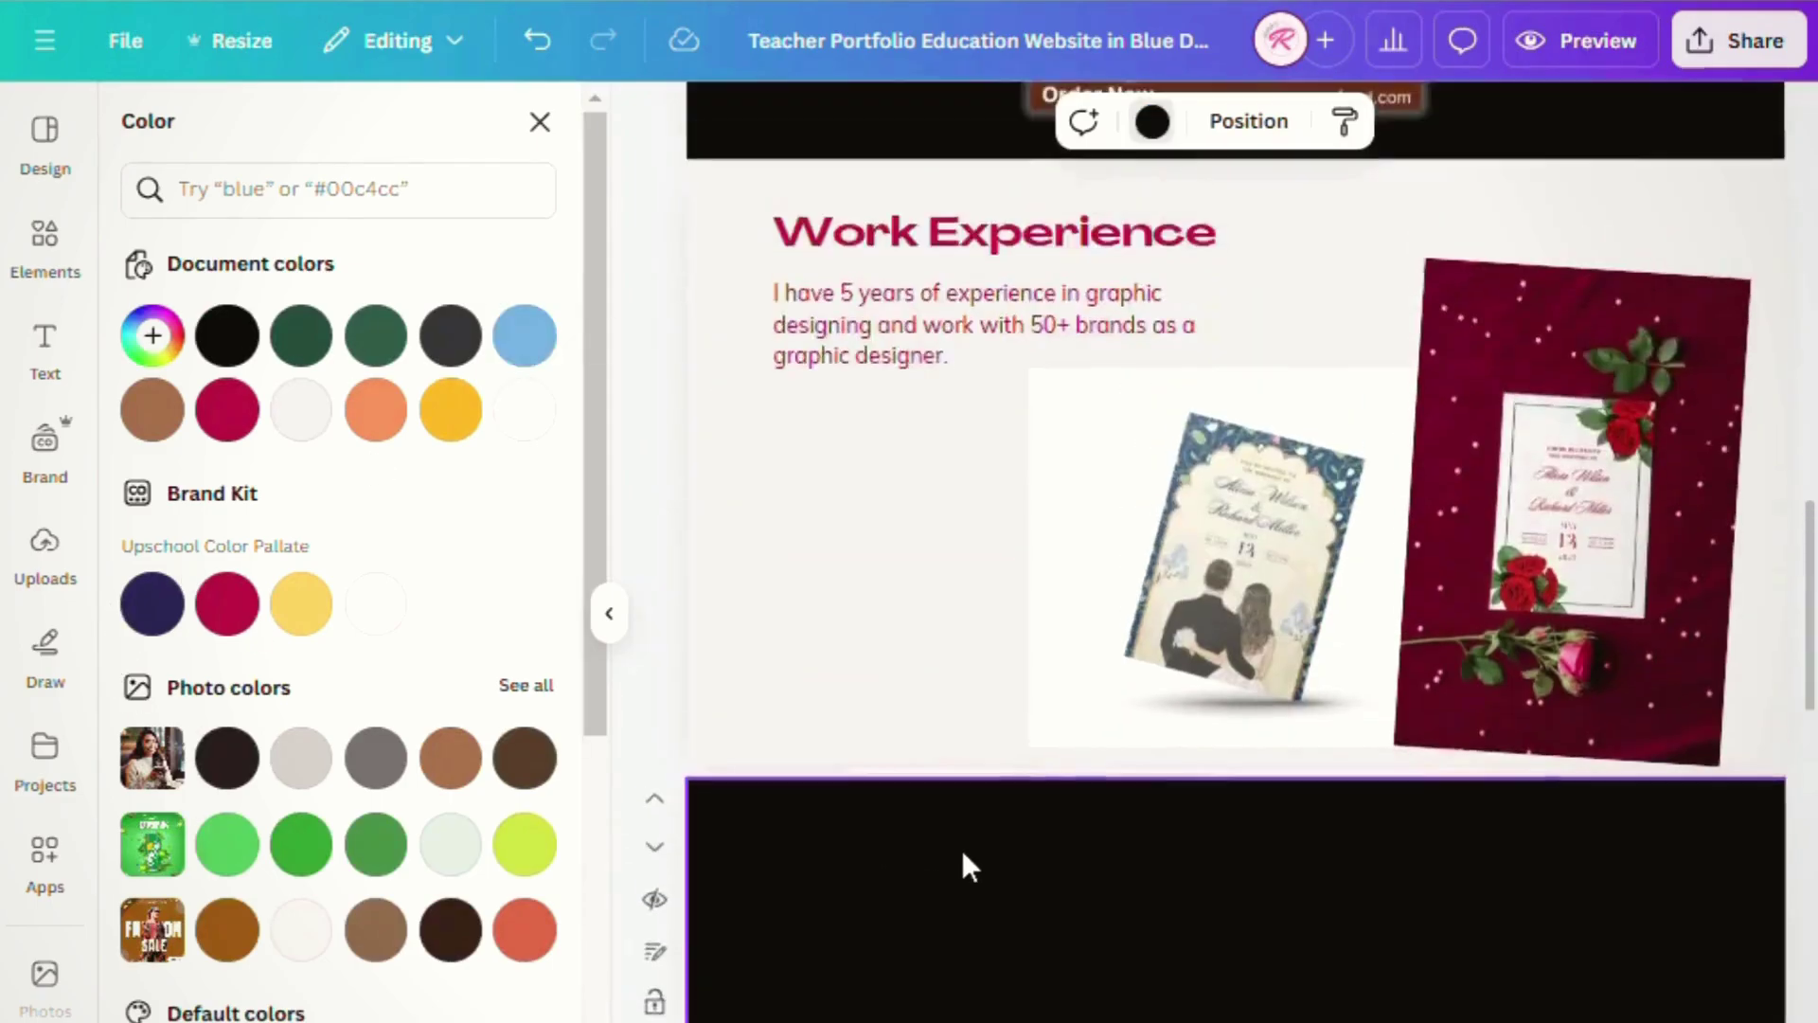
{"action": "scroll", "coordinate": [962, 849], "scroll_direction": "down", "scroll_amount": 7}
{"action": "left_click", "coordinate": [45, 558]}
{"action": "scroll", "coordinate": [418, 856], "scroll_direction": "down", "scroll_amount": 20}
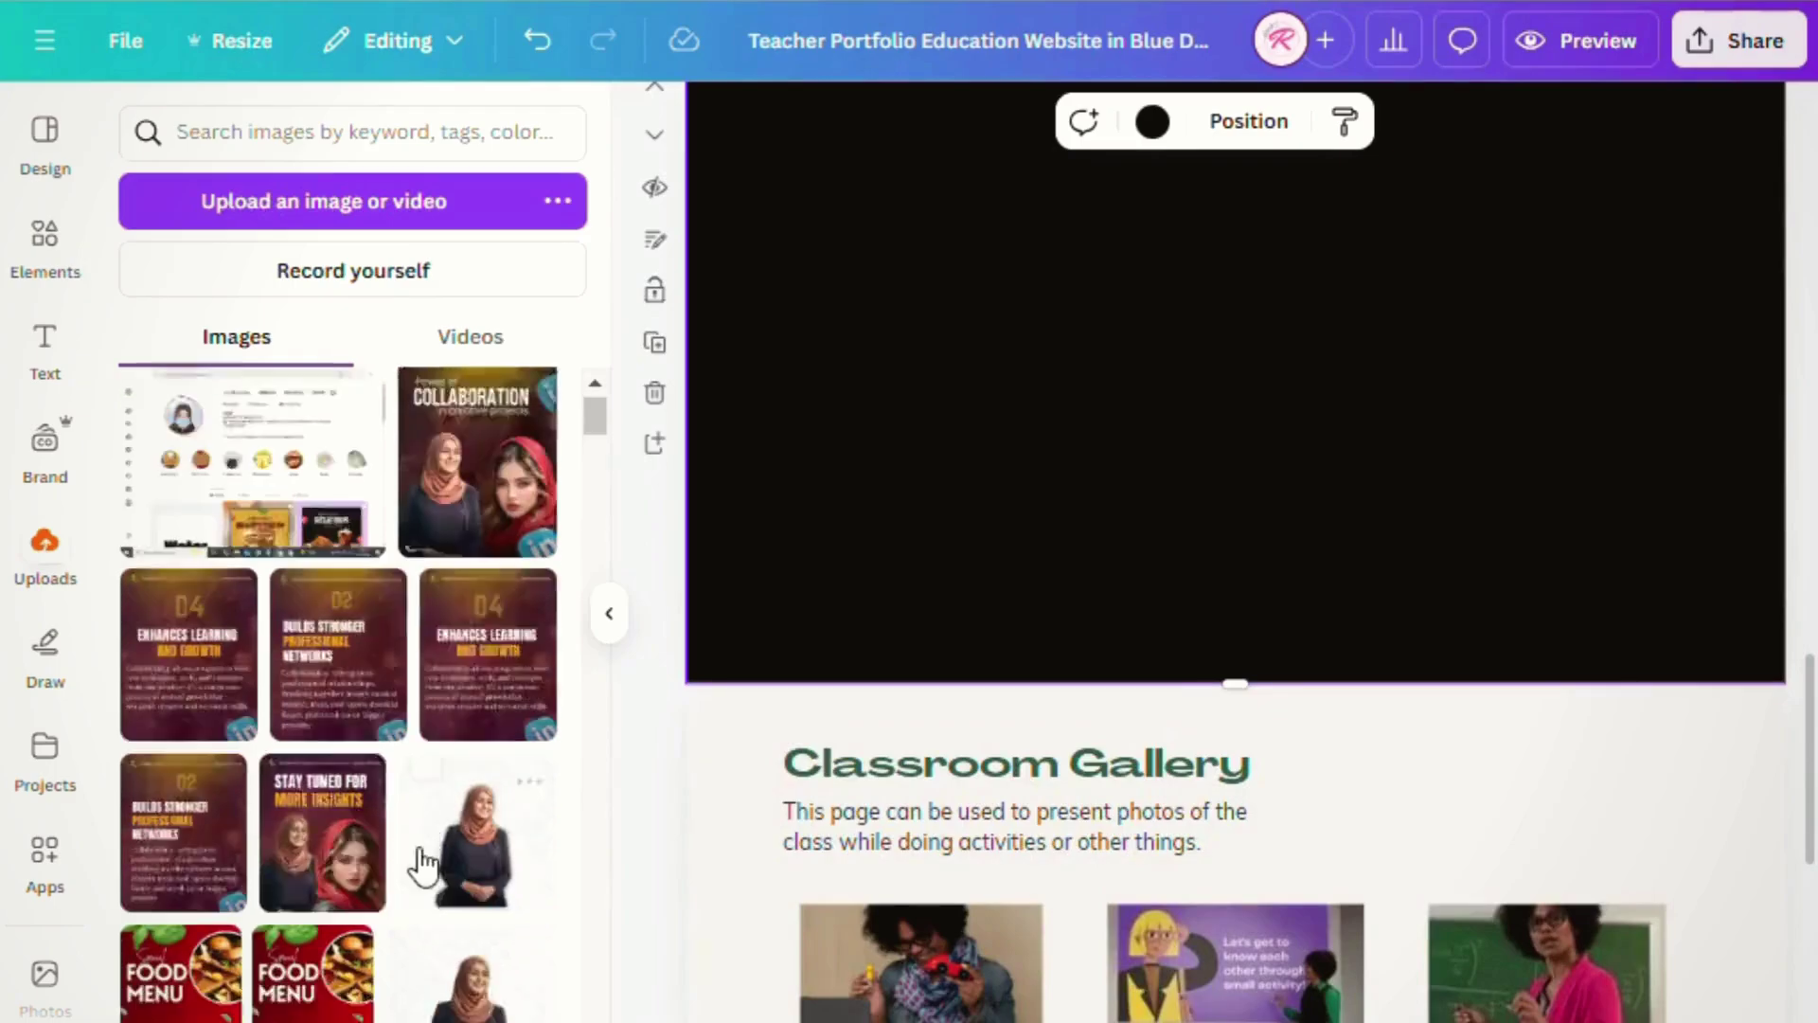
{"action": "scroll", "coordinate": [417, 857], "scroll_direction": "down", "scroll_amount": 15}
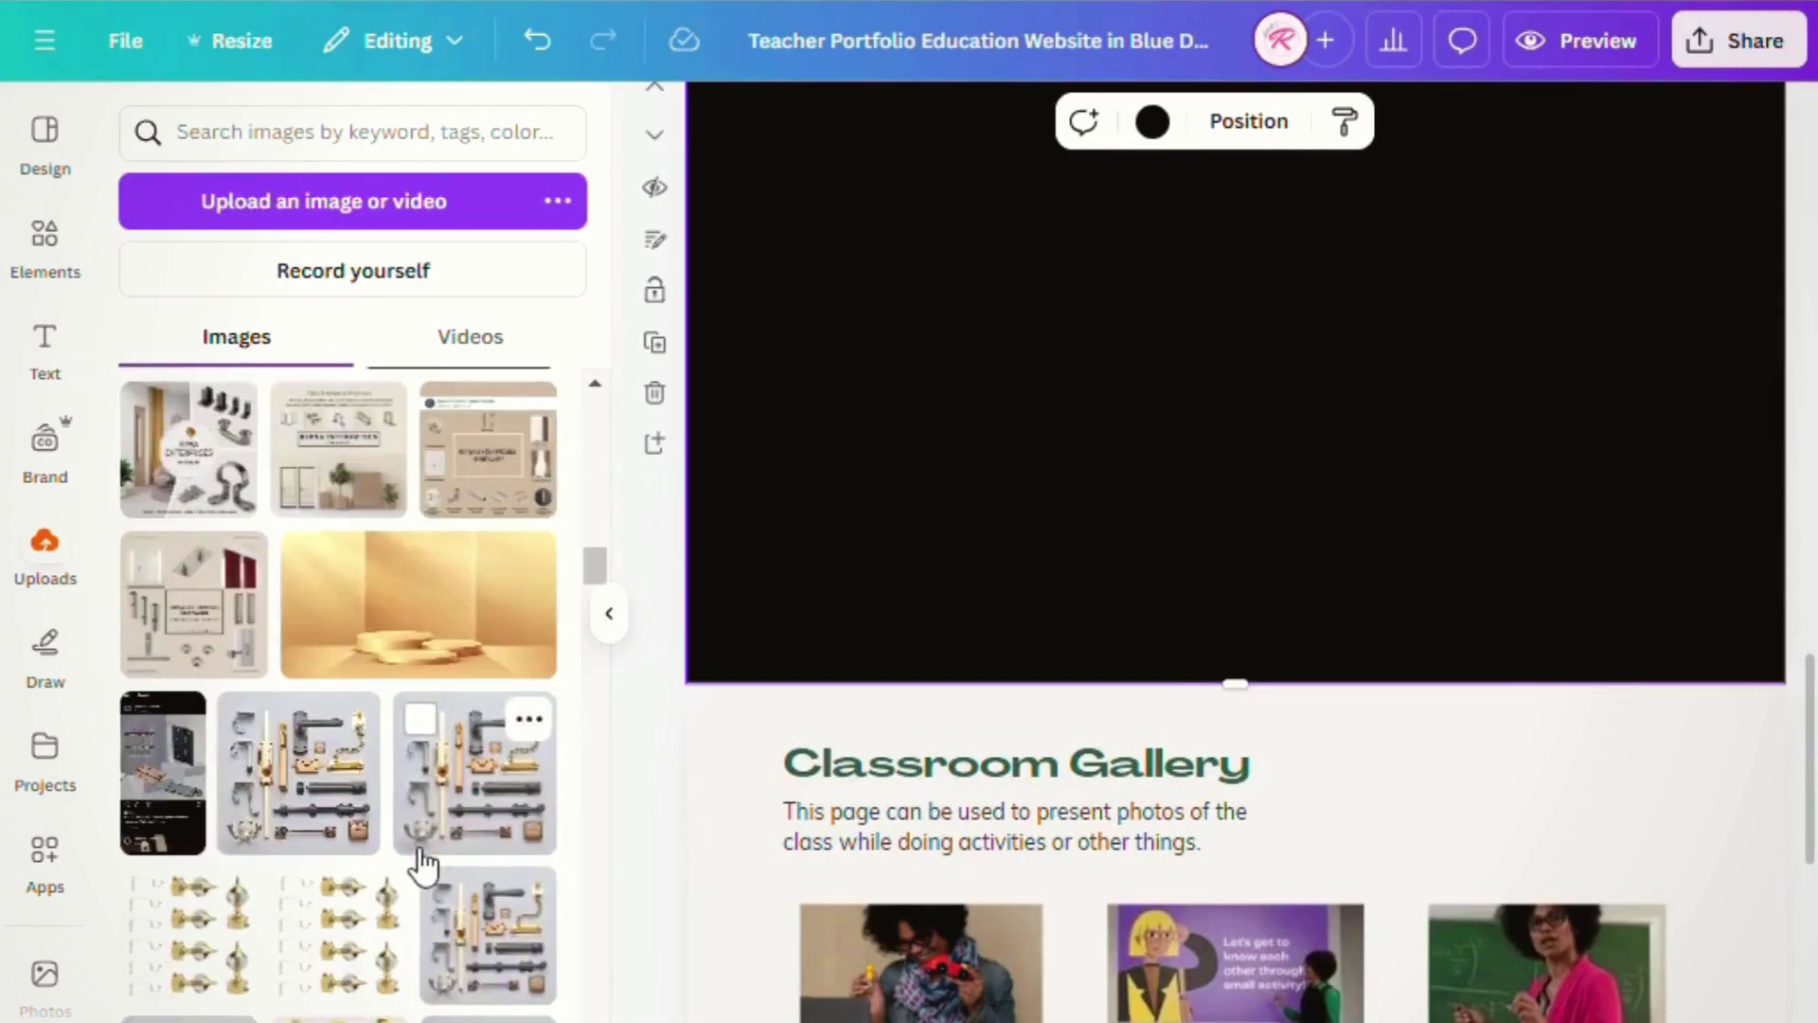
{"action": "scroll", "coordinate": [418, 857], "scroll_direction": "down", "scroll_amount": 10}
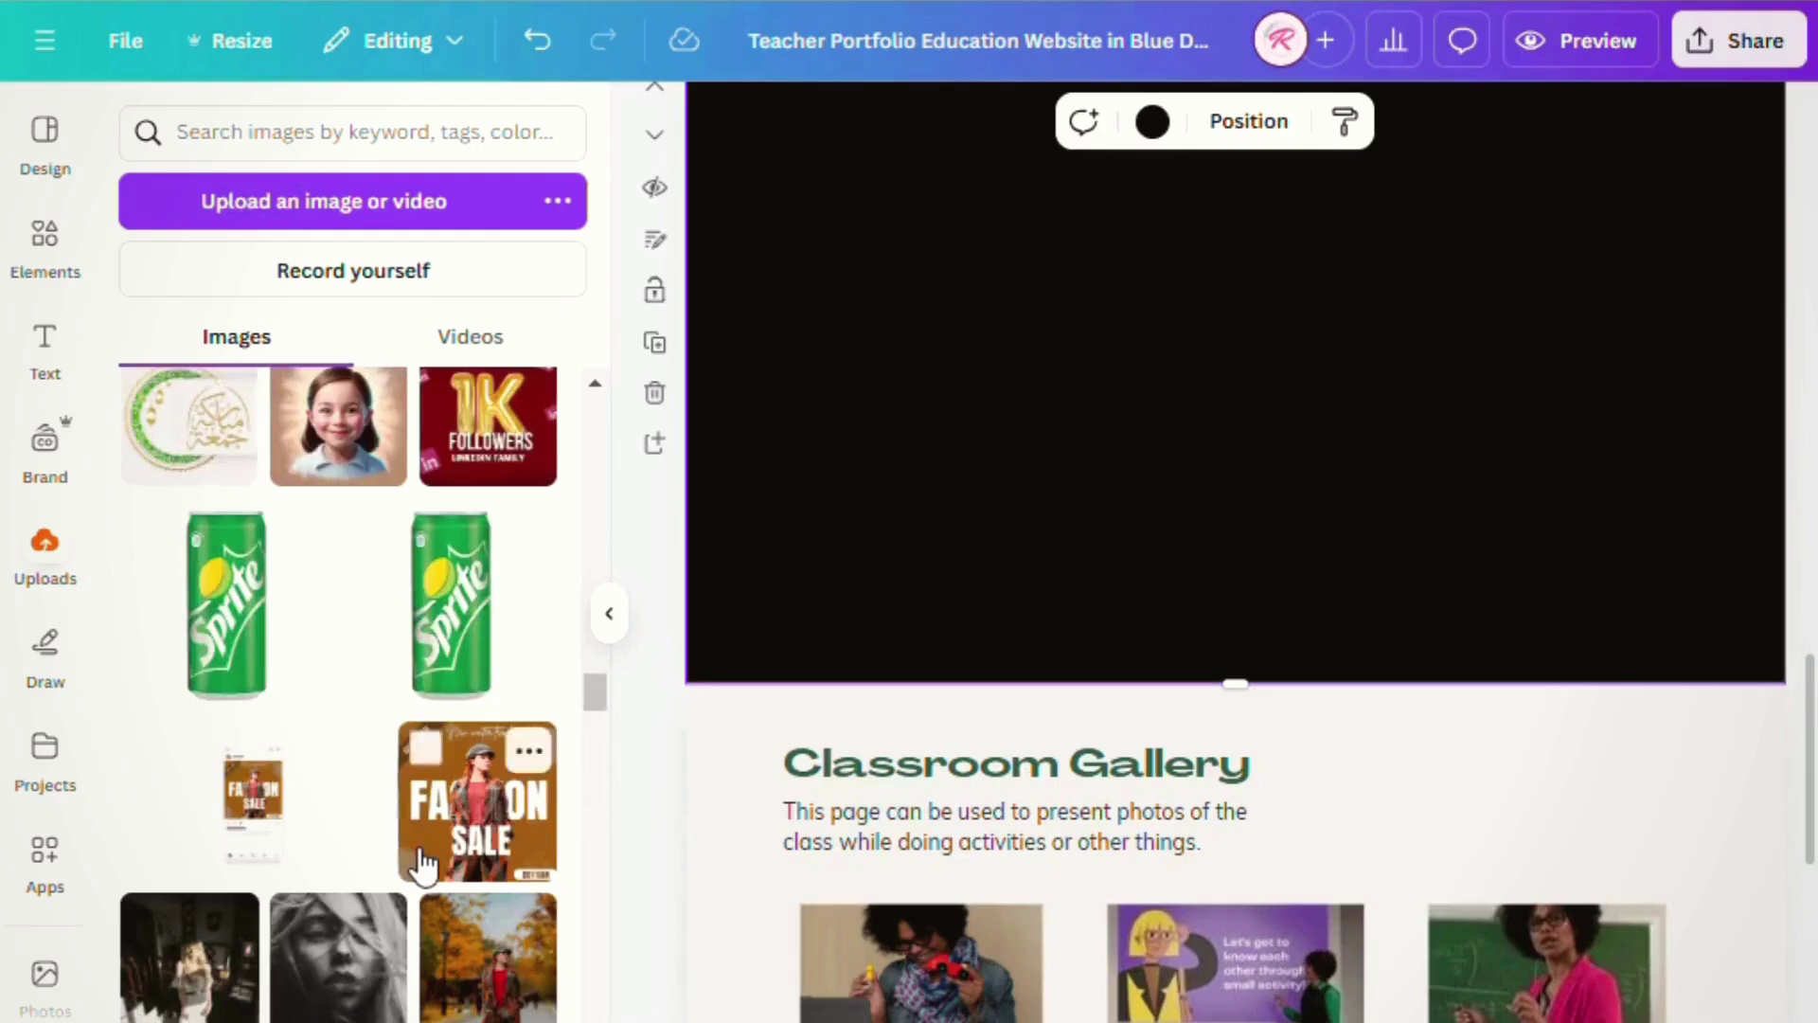
{"action": "scroll", "coordinate": [420, 864], "scroll_direction": "down", "scroll_amount": 15}
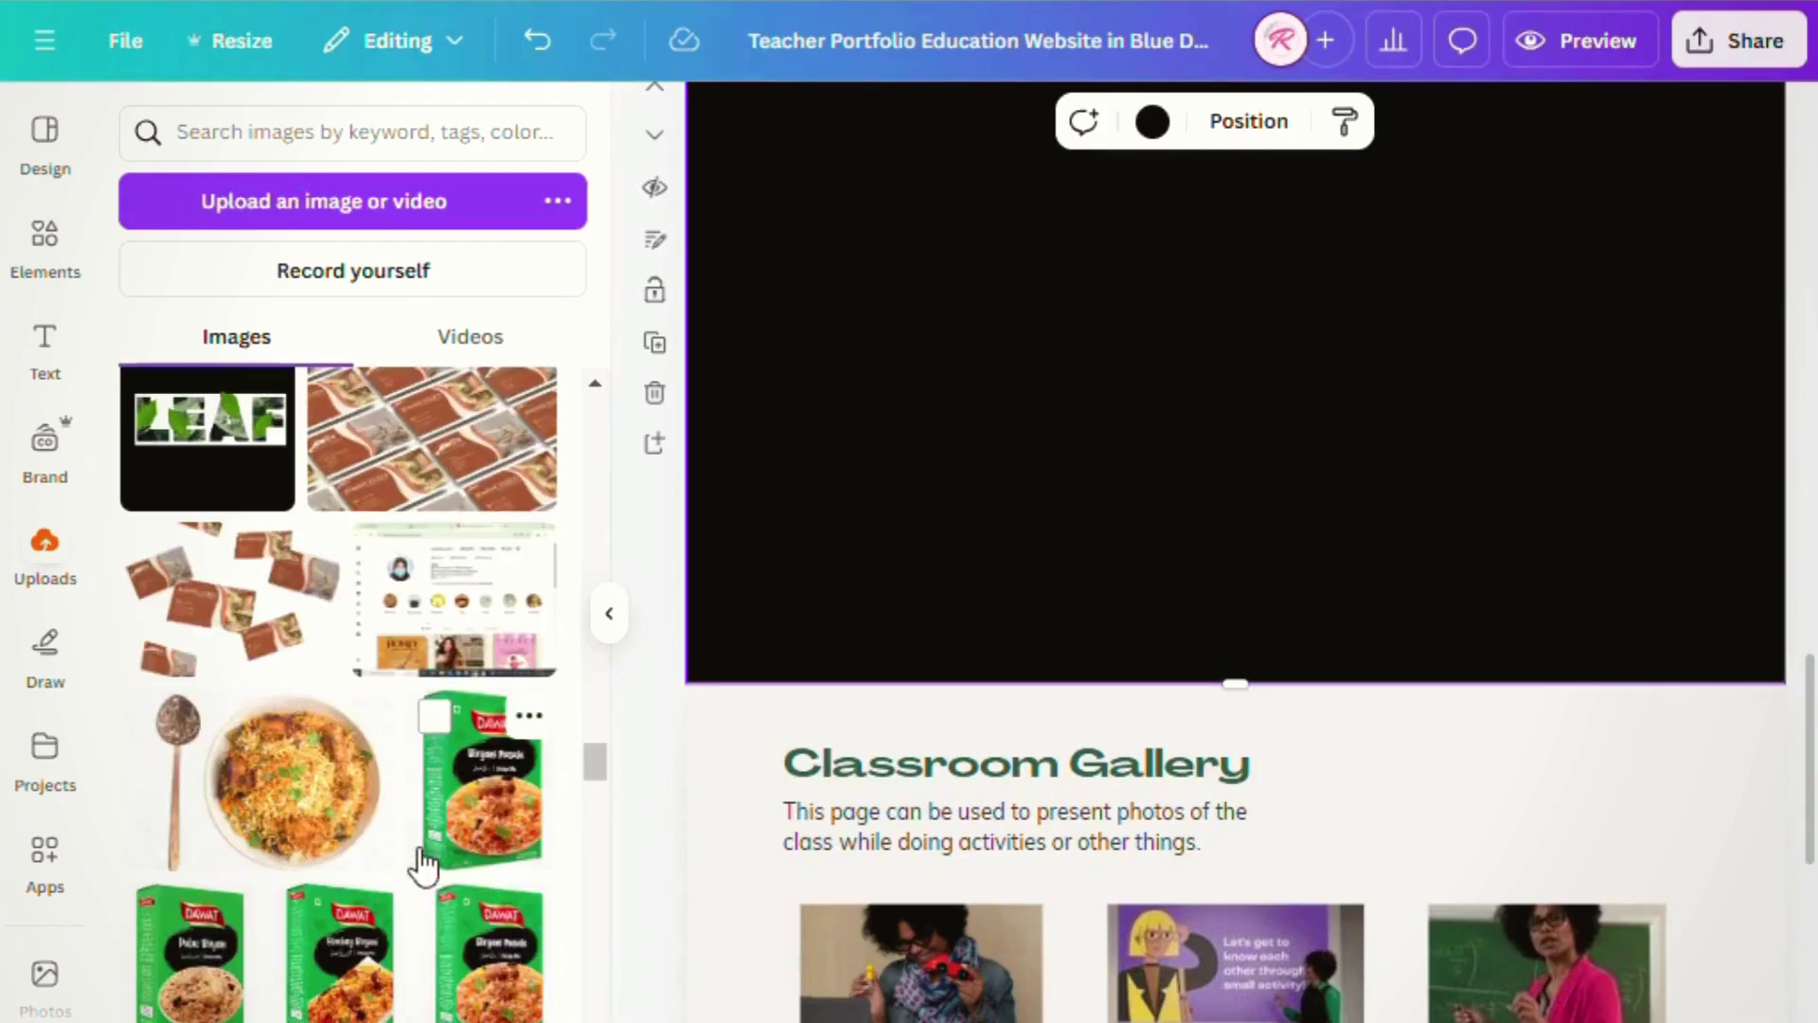
{"action": "left_click", "coordinate": [455, 564]}
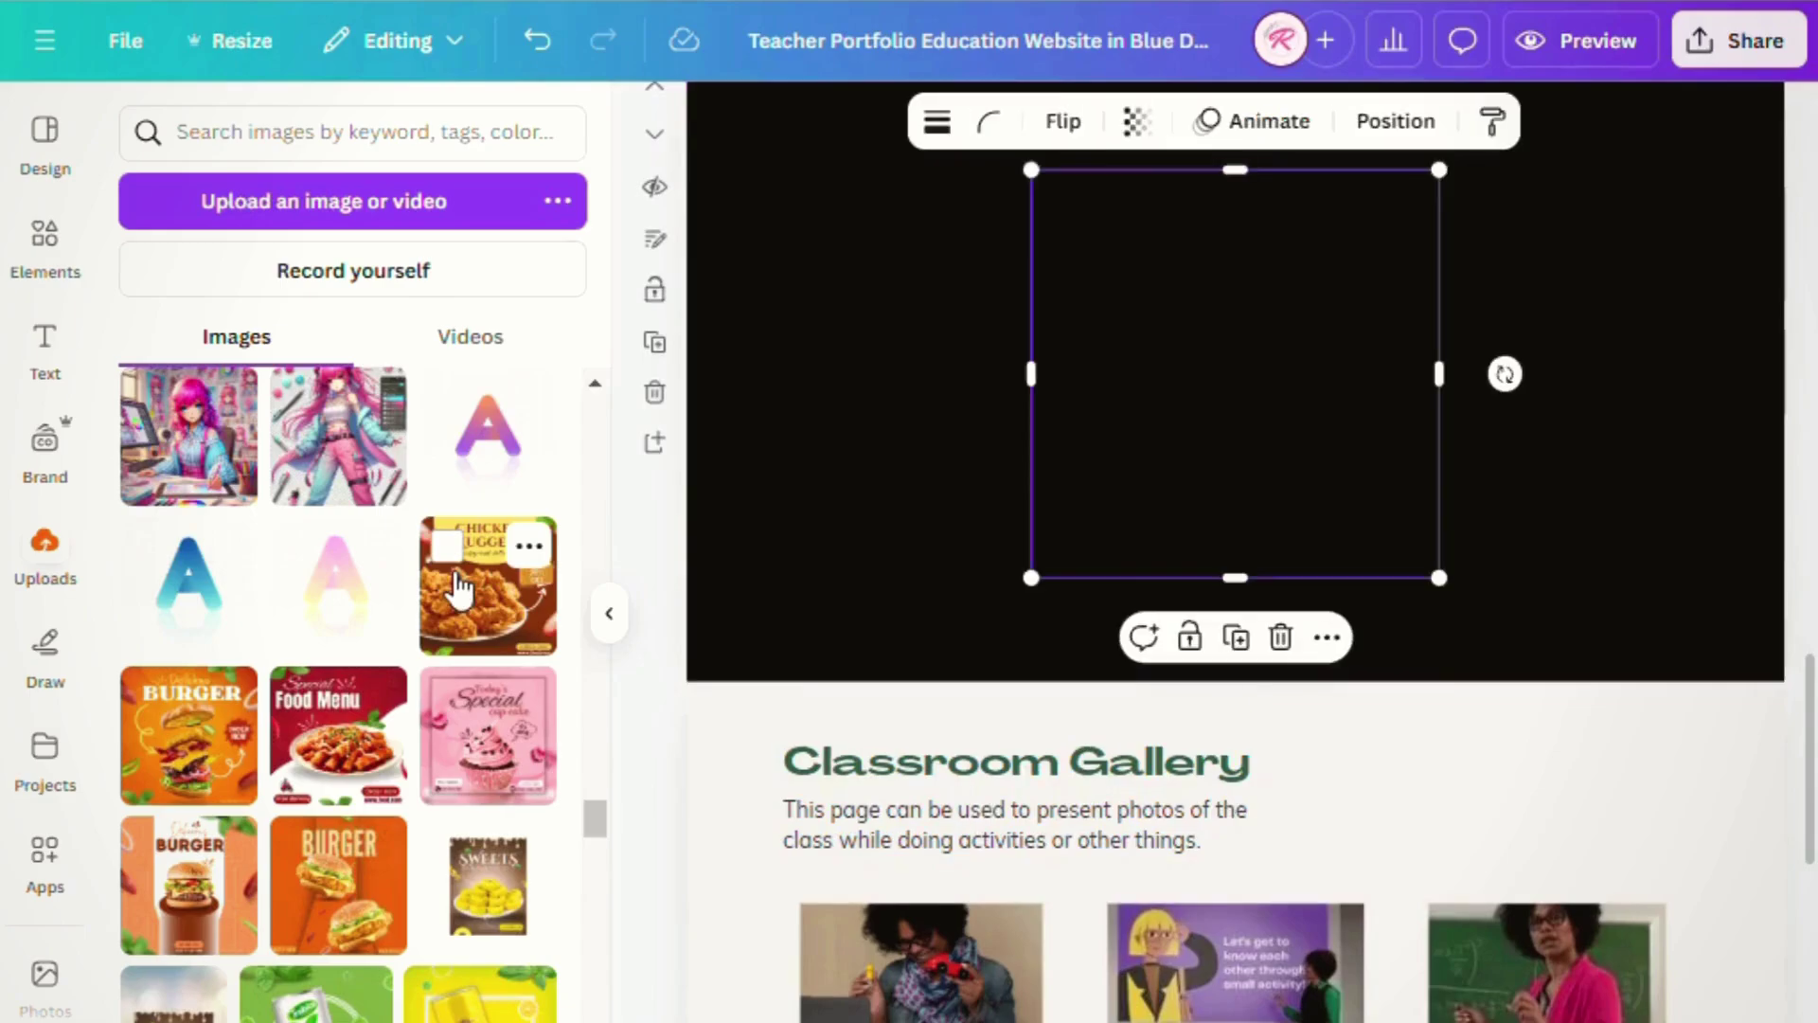
{"action": "scroll", "coordinate": [405, 730], "scroll_direction": "down", "scroll_amount": 5}
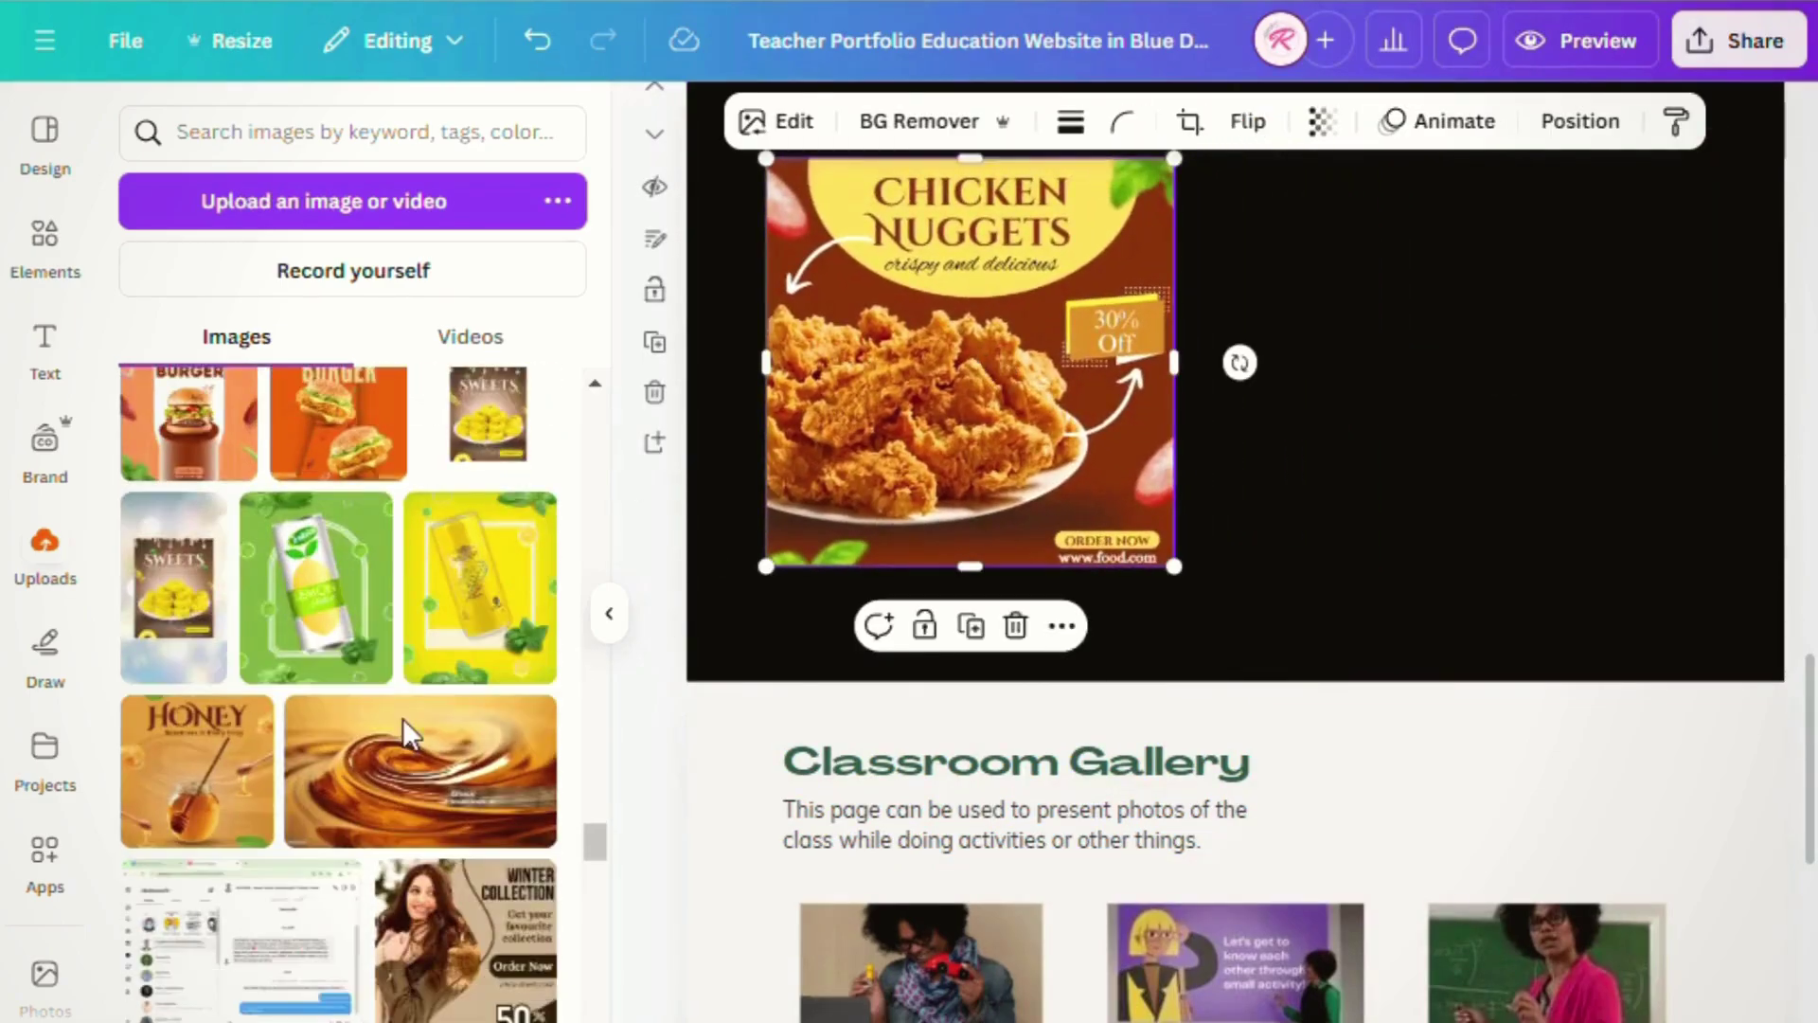
{"action": "left_click_drag", "start_coordinate": [197, 530], "coordinate": [1508, 255]}
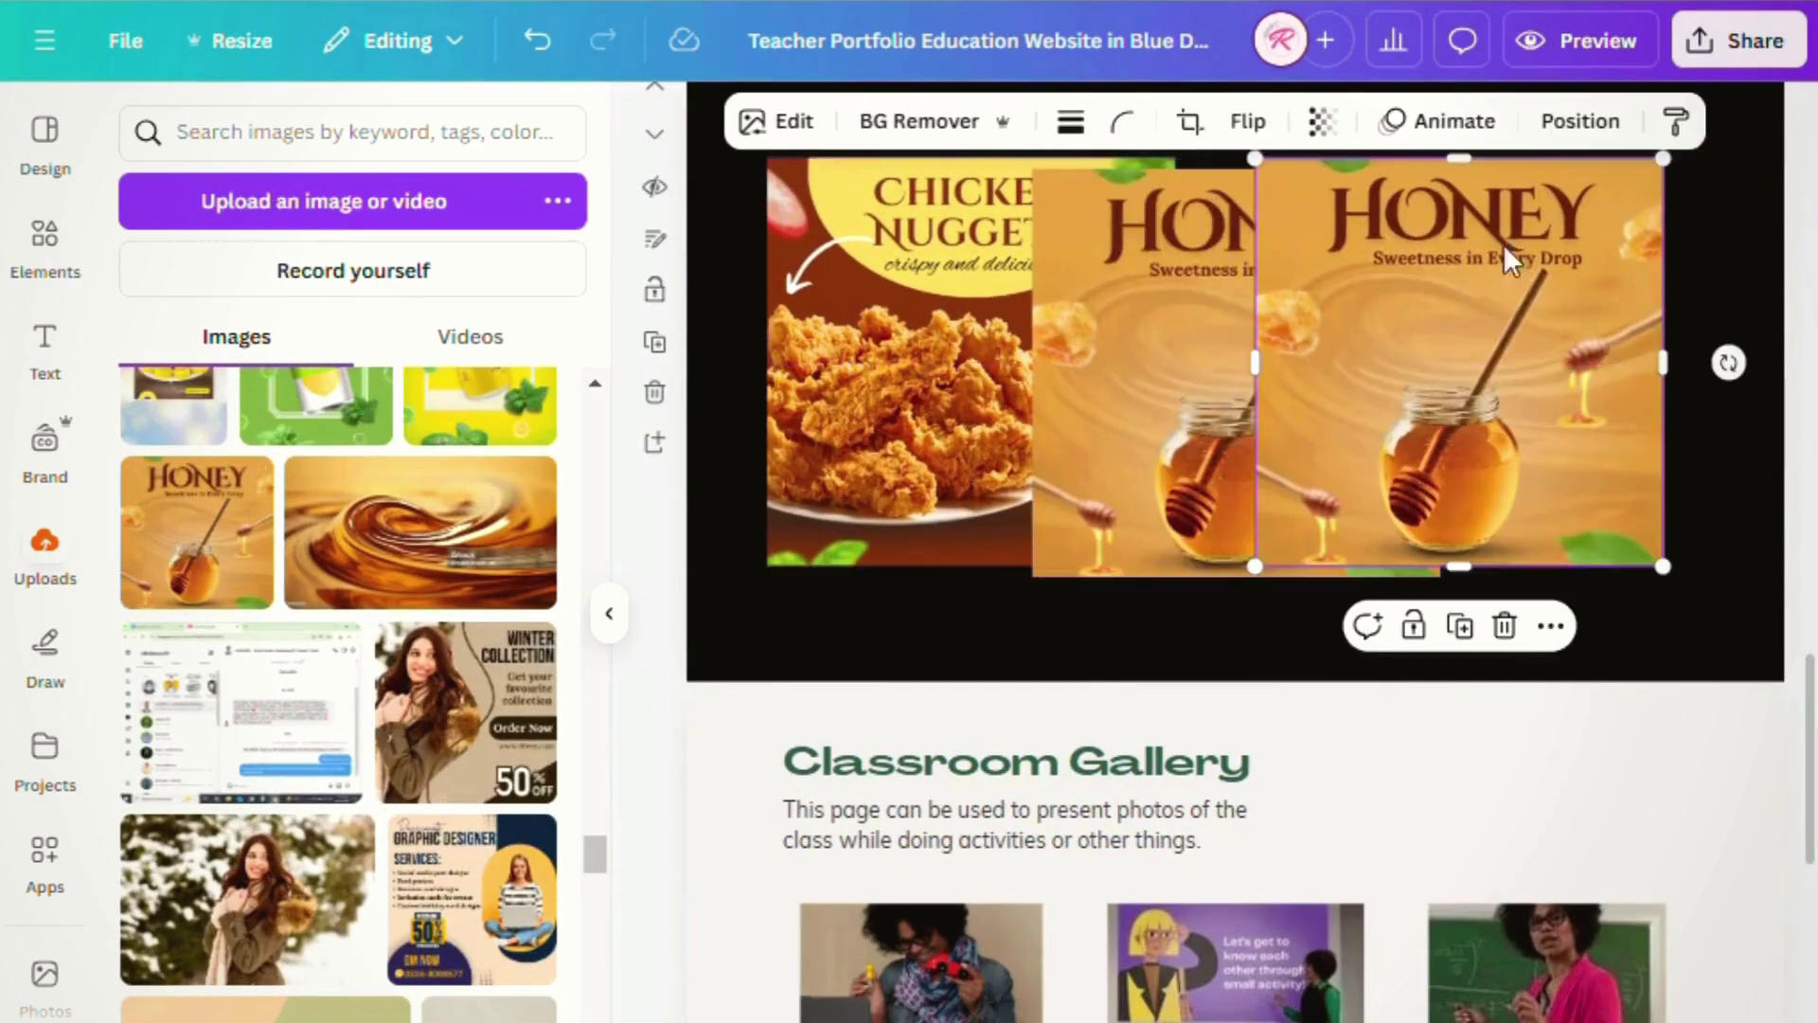
{"action": "left_click", "coordinate": [1504, 625]}
- Add the New Collection watch image to the section, removing the extra copy
{"action": "scroll", "coordinate": [373, 710], "scroll_direction": "down", "scroll_amount": 10}
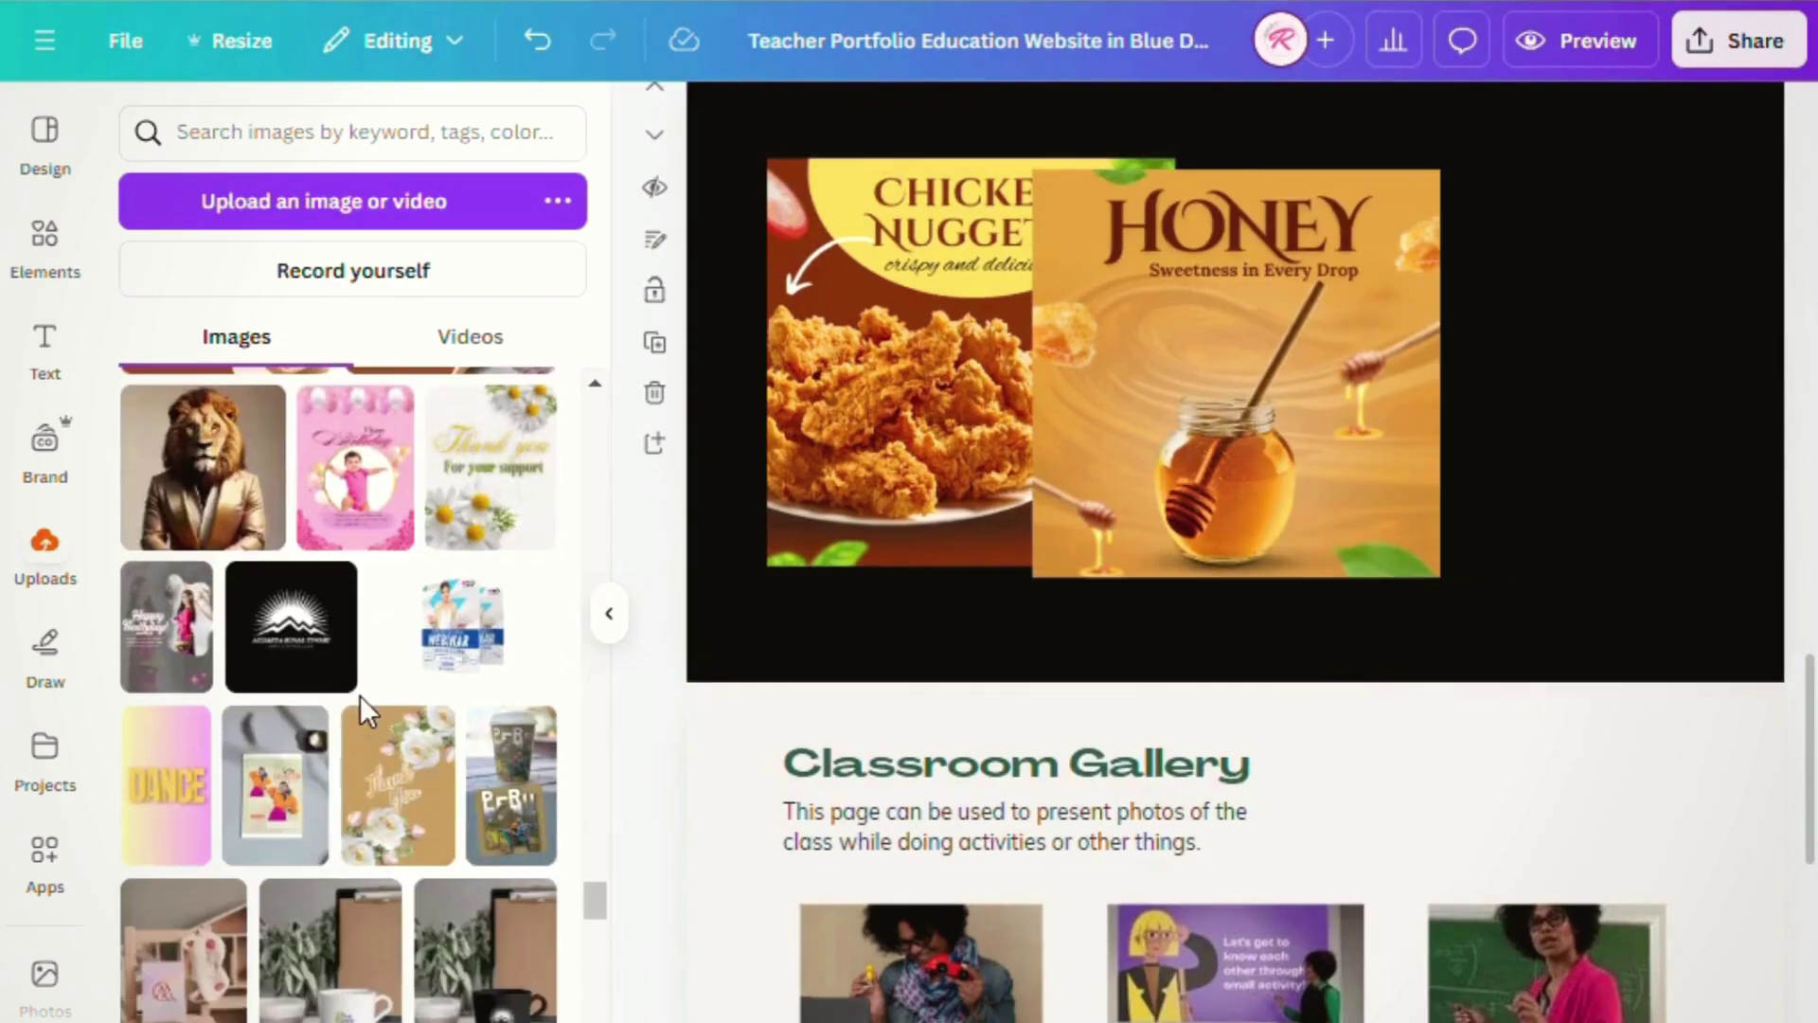
{"action": "scroll", "coordinate": [374, 712], "scroll_direction": "down", "scroll_amount": 8}
{"action": "scroll", "coordinate": [374, 710], "scroll_direction": "up", "scroll_amount": 3}
{"action": "left_click", "coordinate": [464, 916]}
{"action": "left_click_drag", "start_coordinate": [464, 917], "coordinate": [1500, 315]}
{"action": "left_click", "coordinate": [1477, 663]}
- Shrink and reposition the Chicken Nuggets and Honey images into an overlapping row
{"action": "scroll", "coordinate": [1325, 700], "scroll_direction": "up", "scroll_amount": 3}
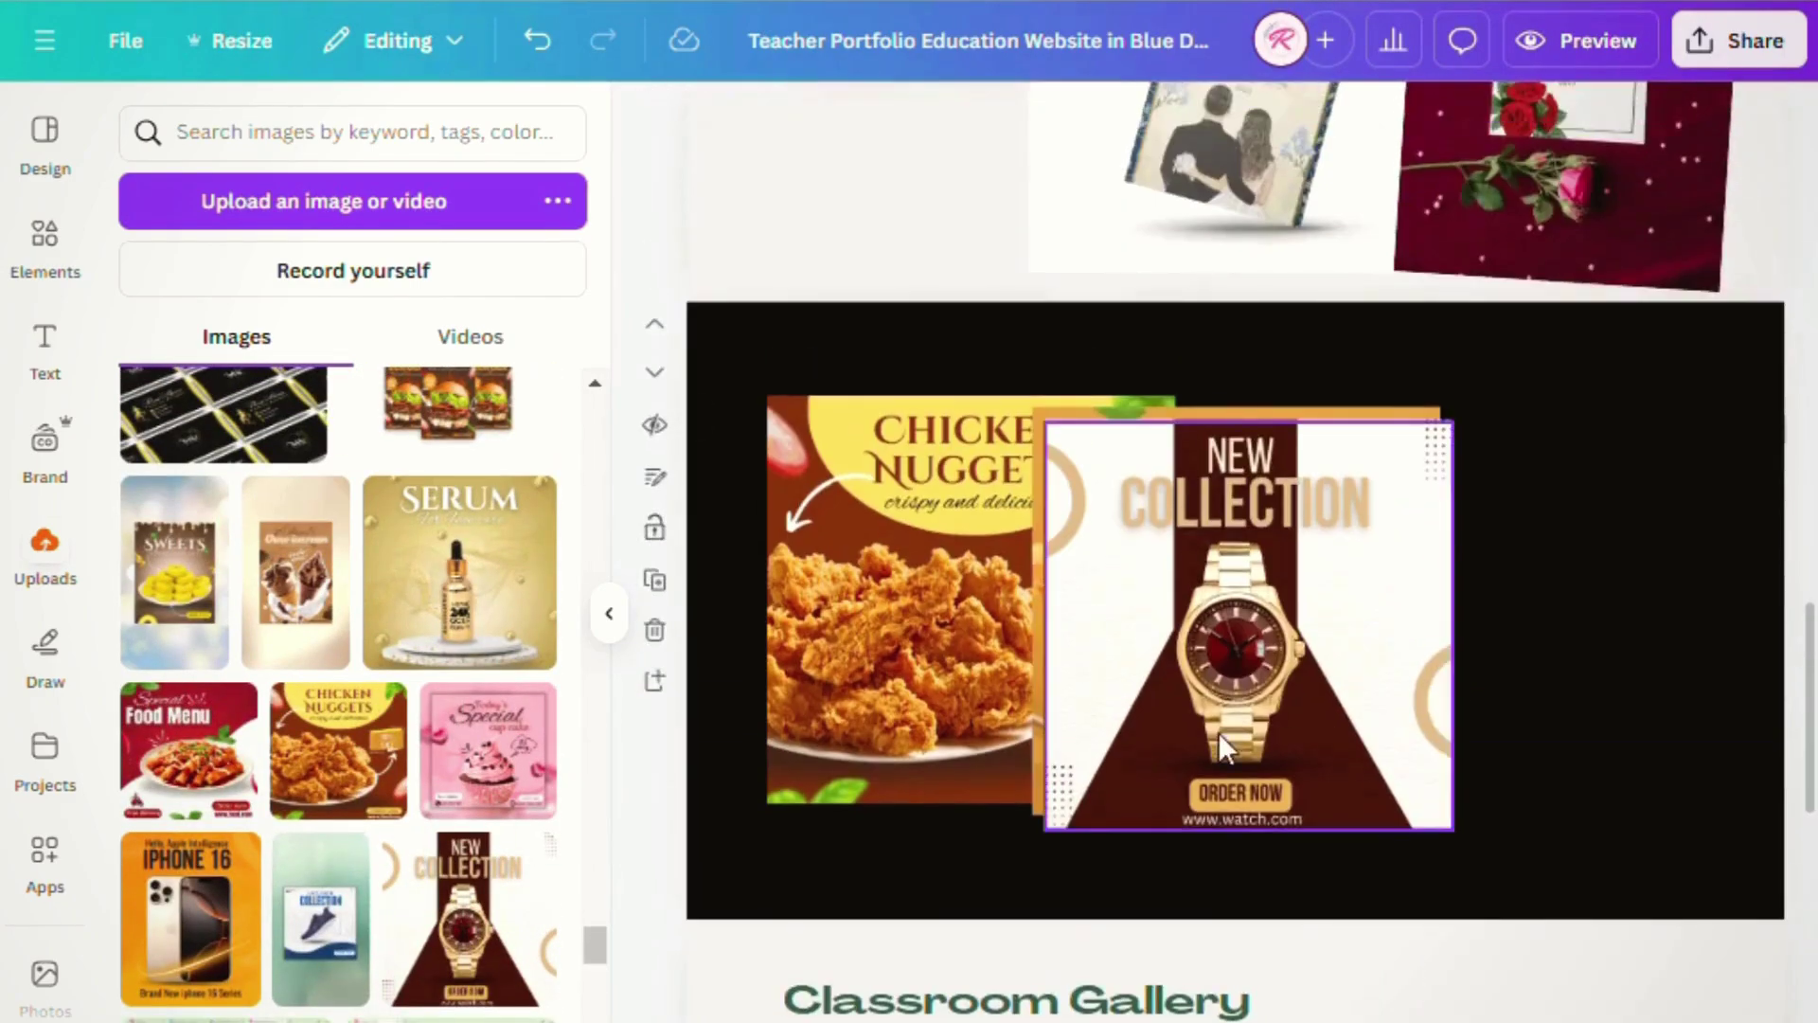
{"action": "left_click_drag", "start_coordinate": [1218, 731], "coordinate": [1516, 731]}
{"action": "left_click_drag", "start_coordinate": [886, 700], "coordinate": [843, 690]}
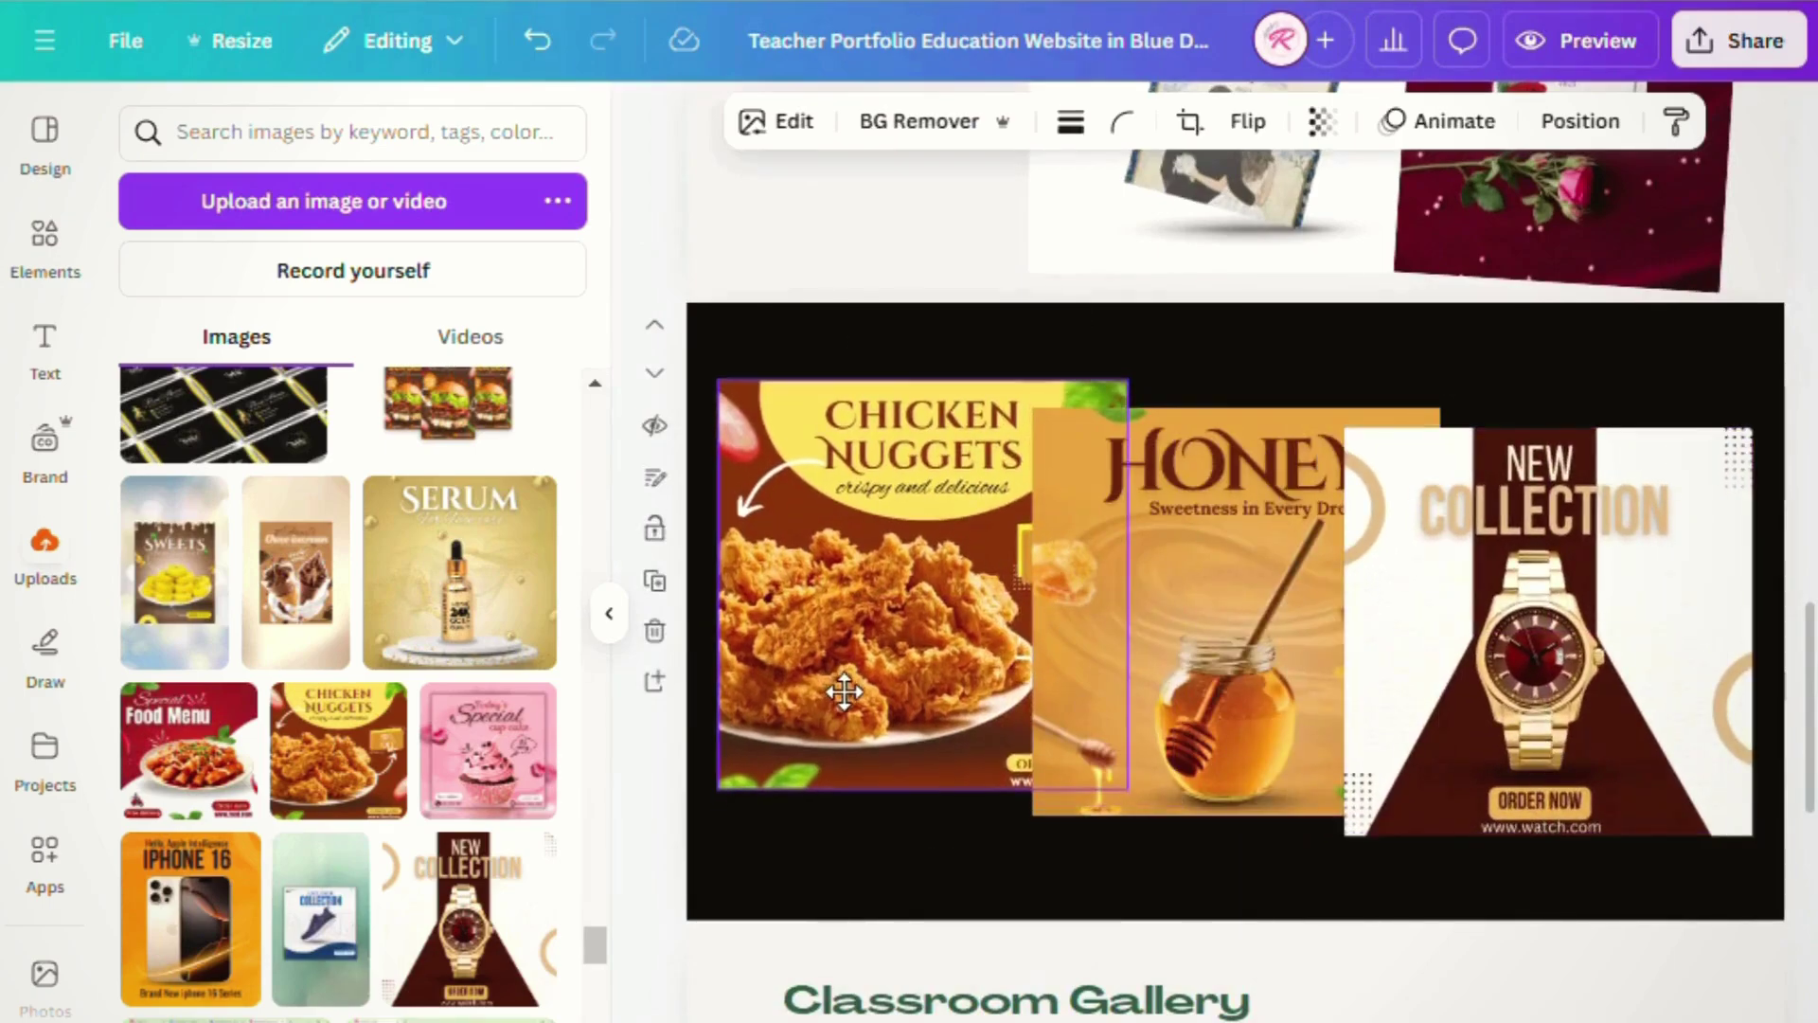
{"action": "left_click_drag", "start_coordinate": [1141, 810], "coordinate": [1085, 746]}
{"action": "left_click", "coordinate": [1207, 725]}
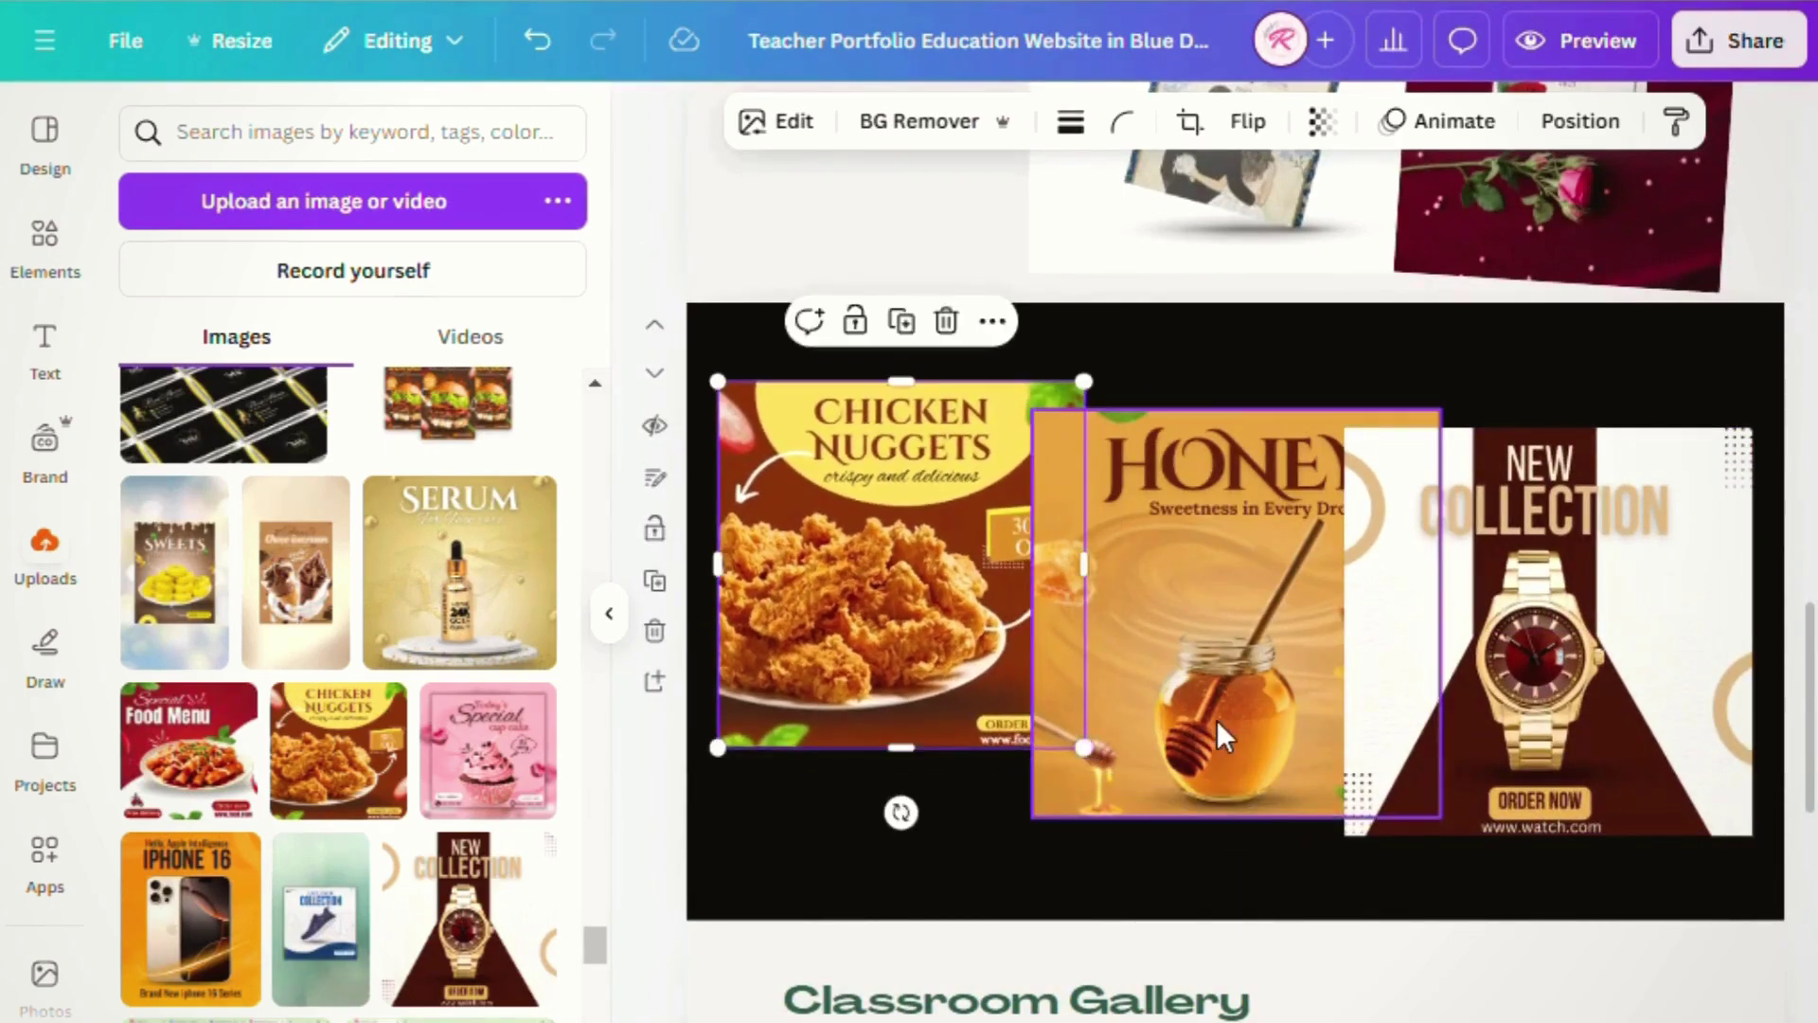
{"action": "left_click_drag", "start_coordinate": [1454, 427], "coordinate": [1402, 477]}
{"action": "left_click_drag", "start_coordinate": [1235, 595], "coordinate": [1210, 570]}
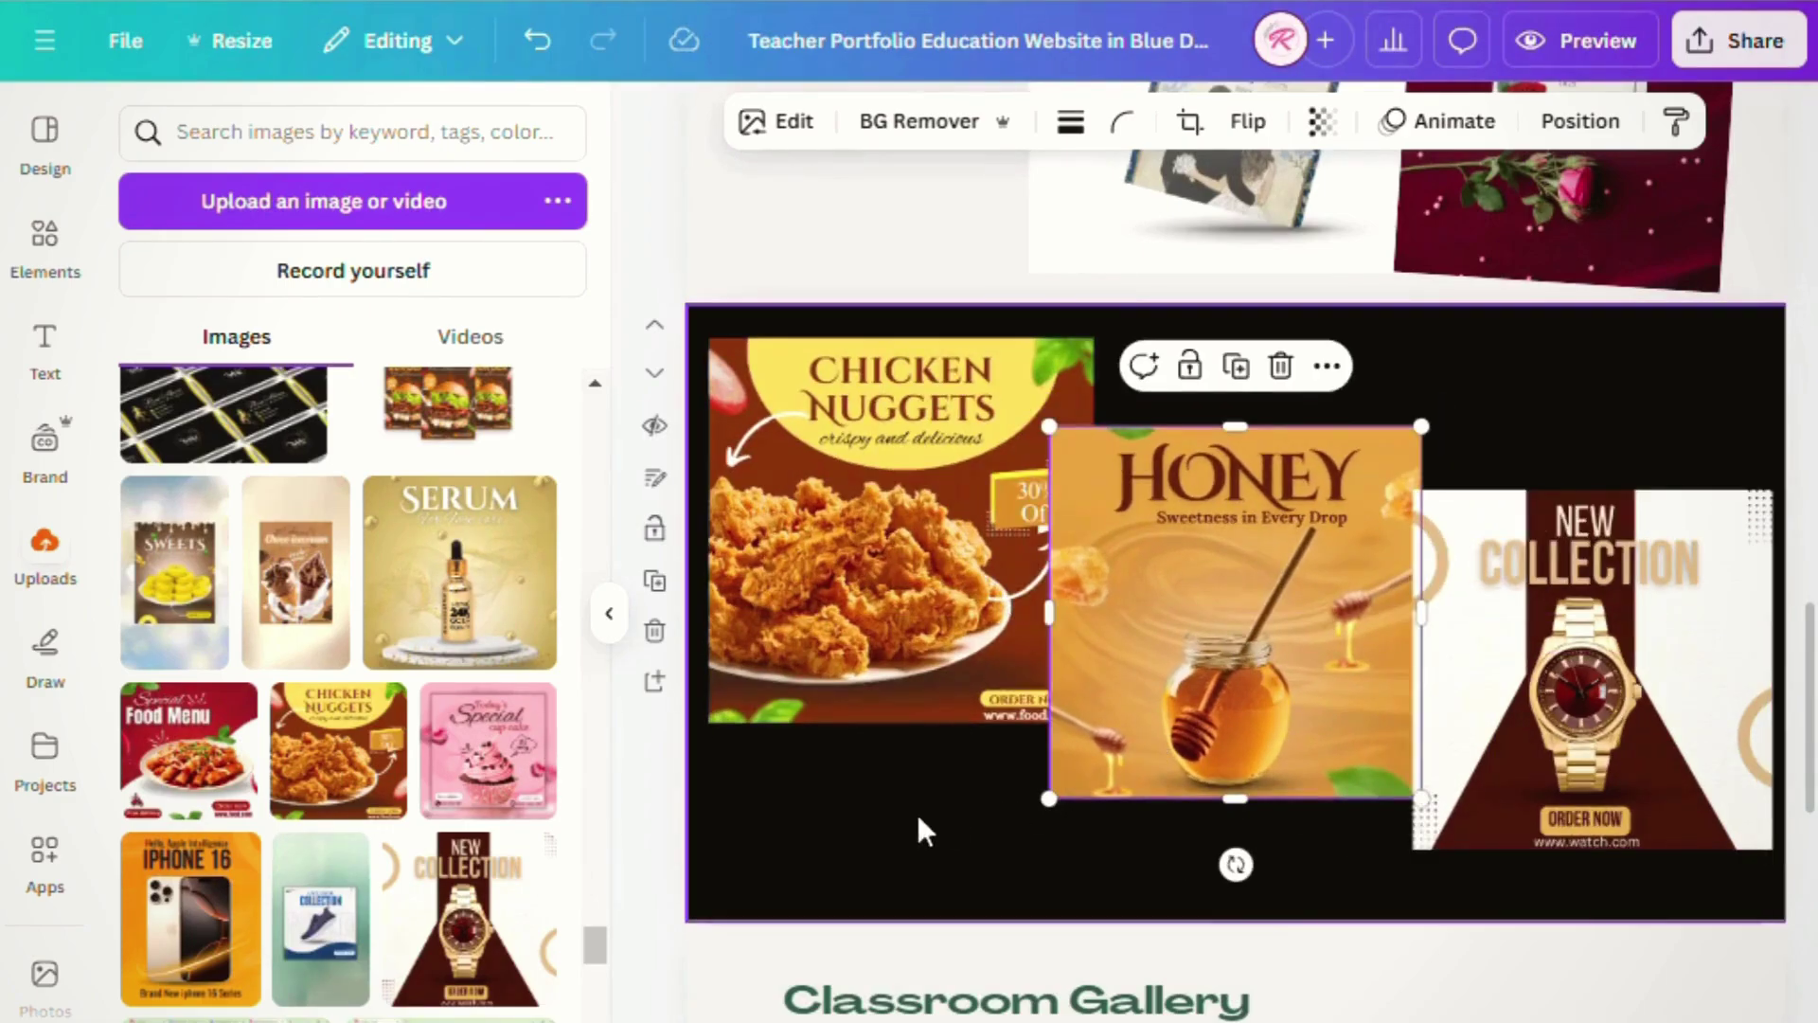
{"action": "left_click", "coordinate": [912, 815]}
{"action": "scroll", "coordinate": [912, 815], "scroll_direction": "down", "scroll_amount": 5}
{"action": "scroll", "coordinate": [912, 817], "scroll_direction": "down", "scroll_amount": 2}
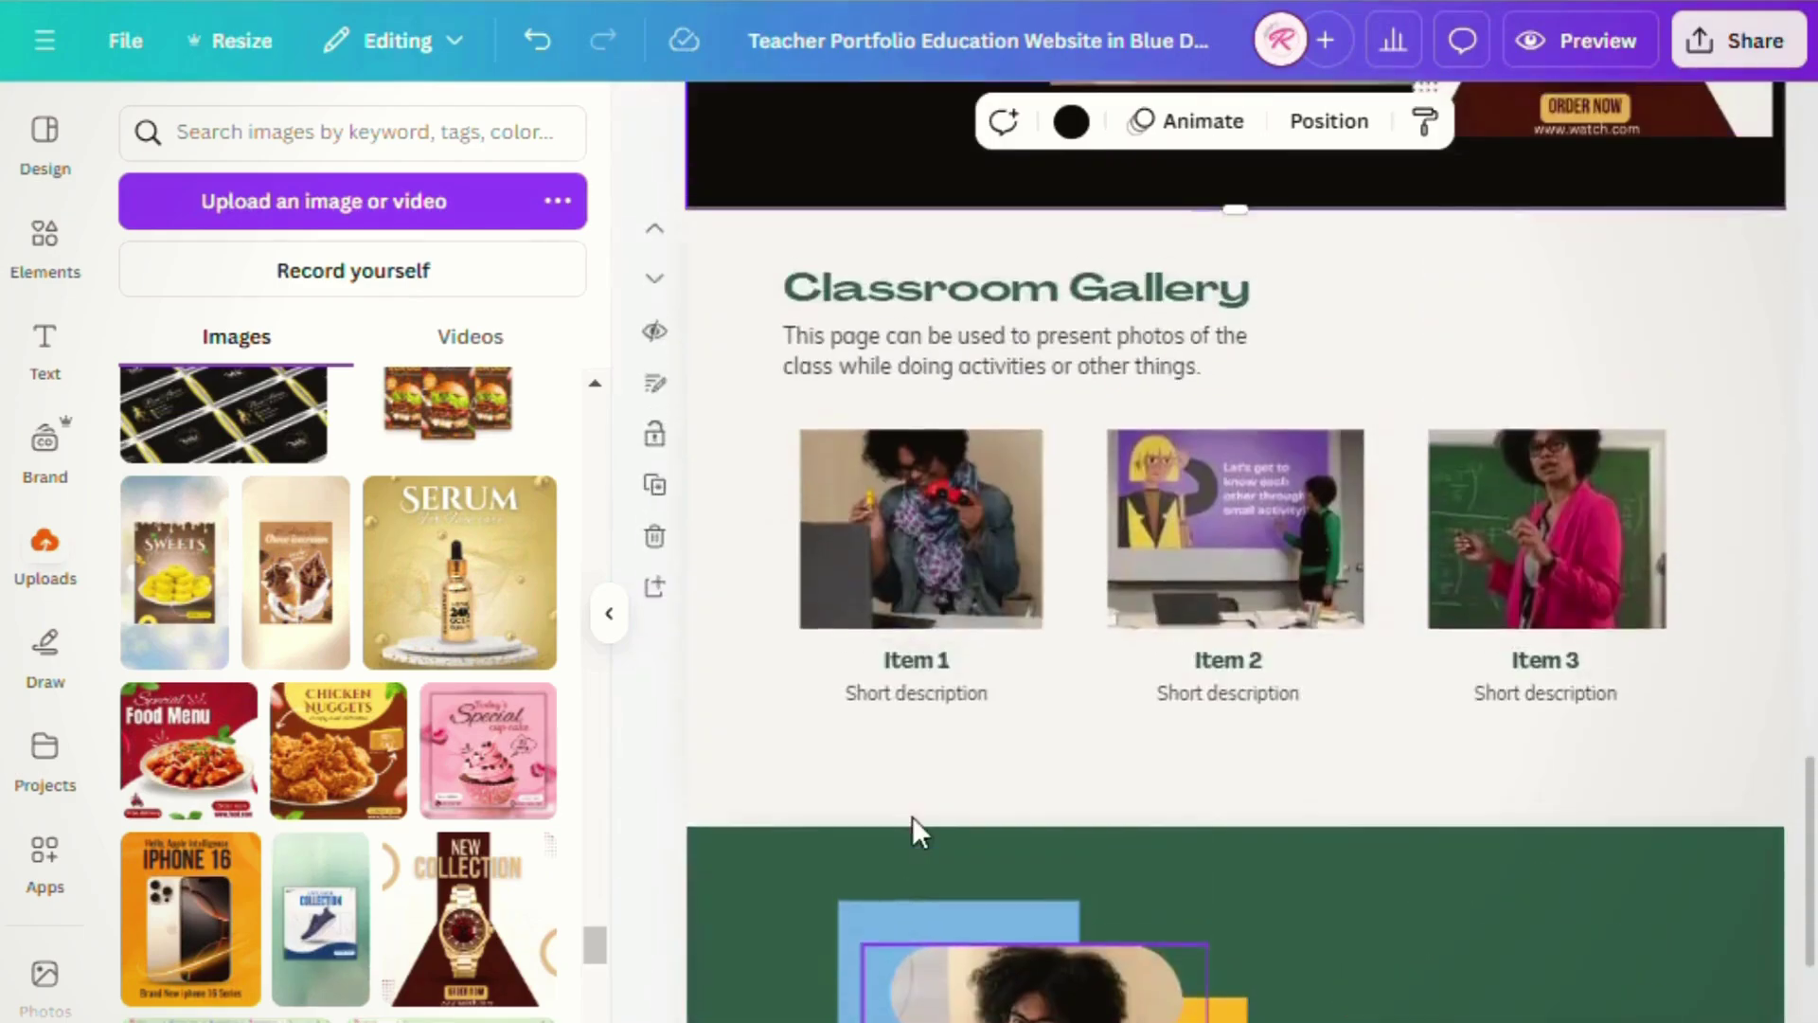
- Delete the Classroom Gallery items, heading and paragraph
{"action": "scroll", "coordinate": [912, 816], "scroll_direction": "up", "scroll_amount": 3}
{"action": "left_click_drag", "start_coordinate": [757, 621], "coordinate": [1642, 922]}
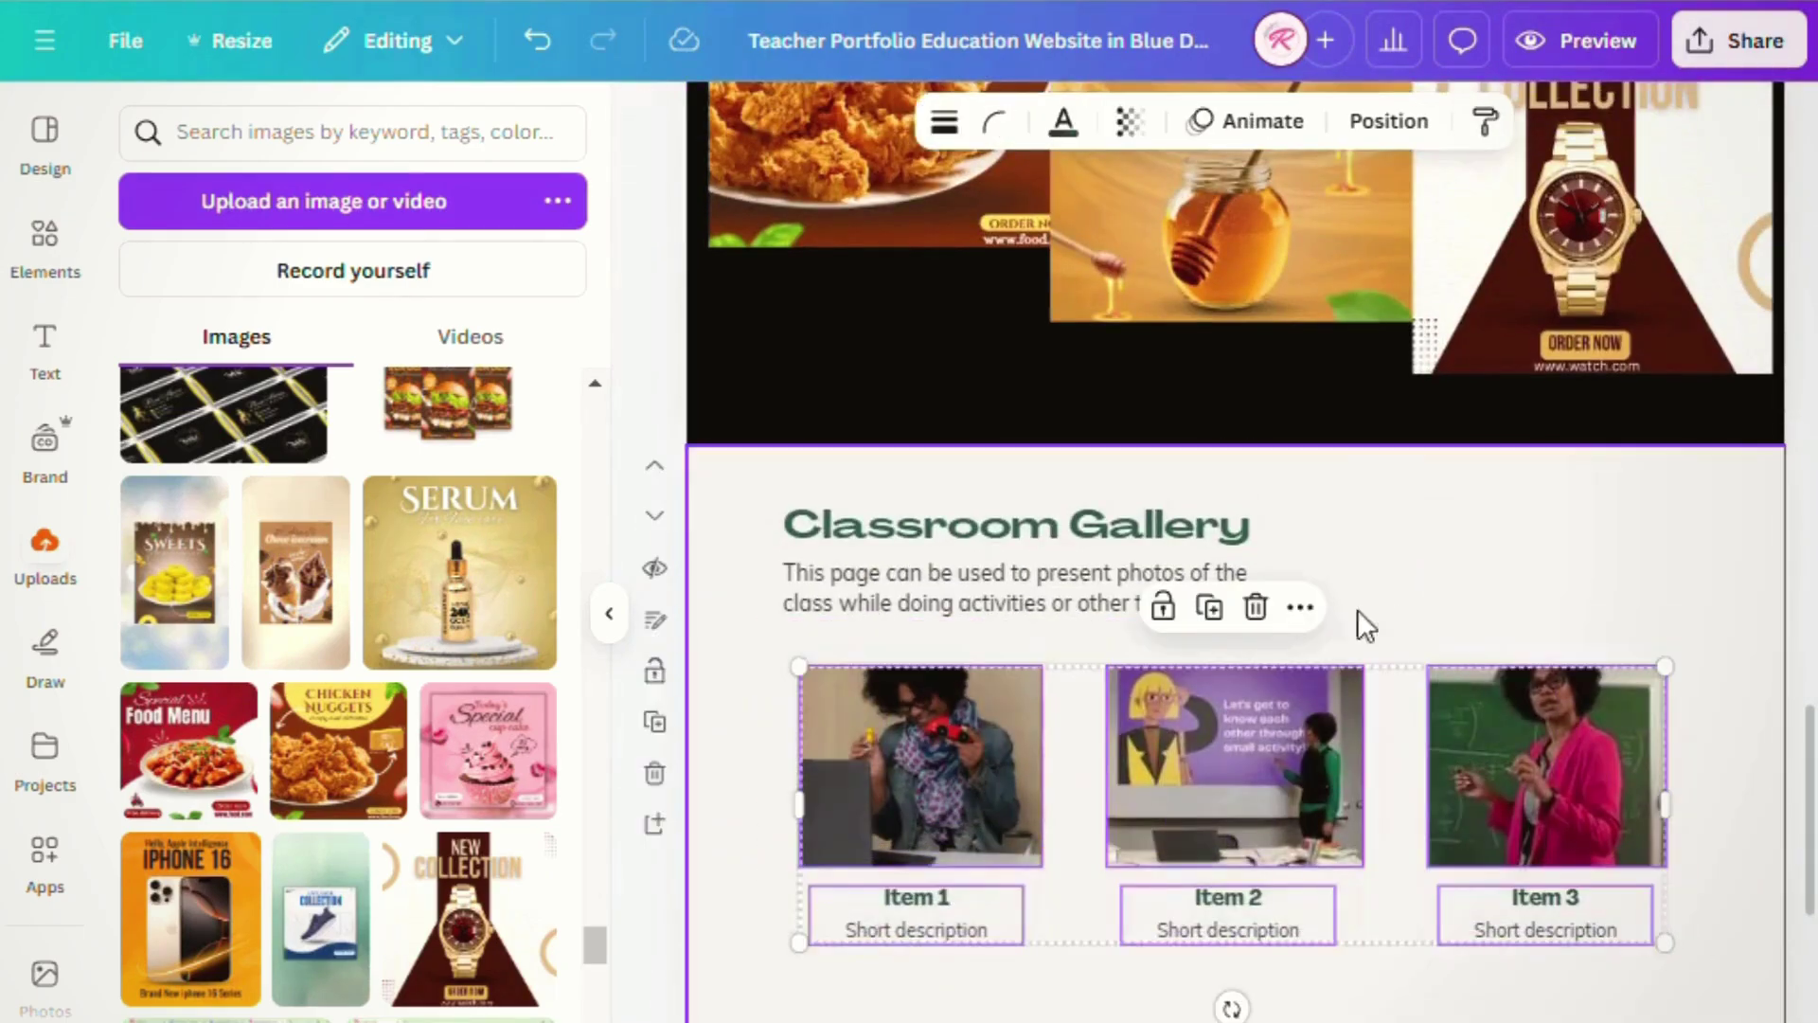
{"action": "left_click", "coordinate": [1254, 606]}
{"action": "scroll", "coordinate": [1452, 701], "scroll_direction": "up", "scroll_amount": 3}
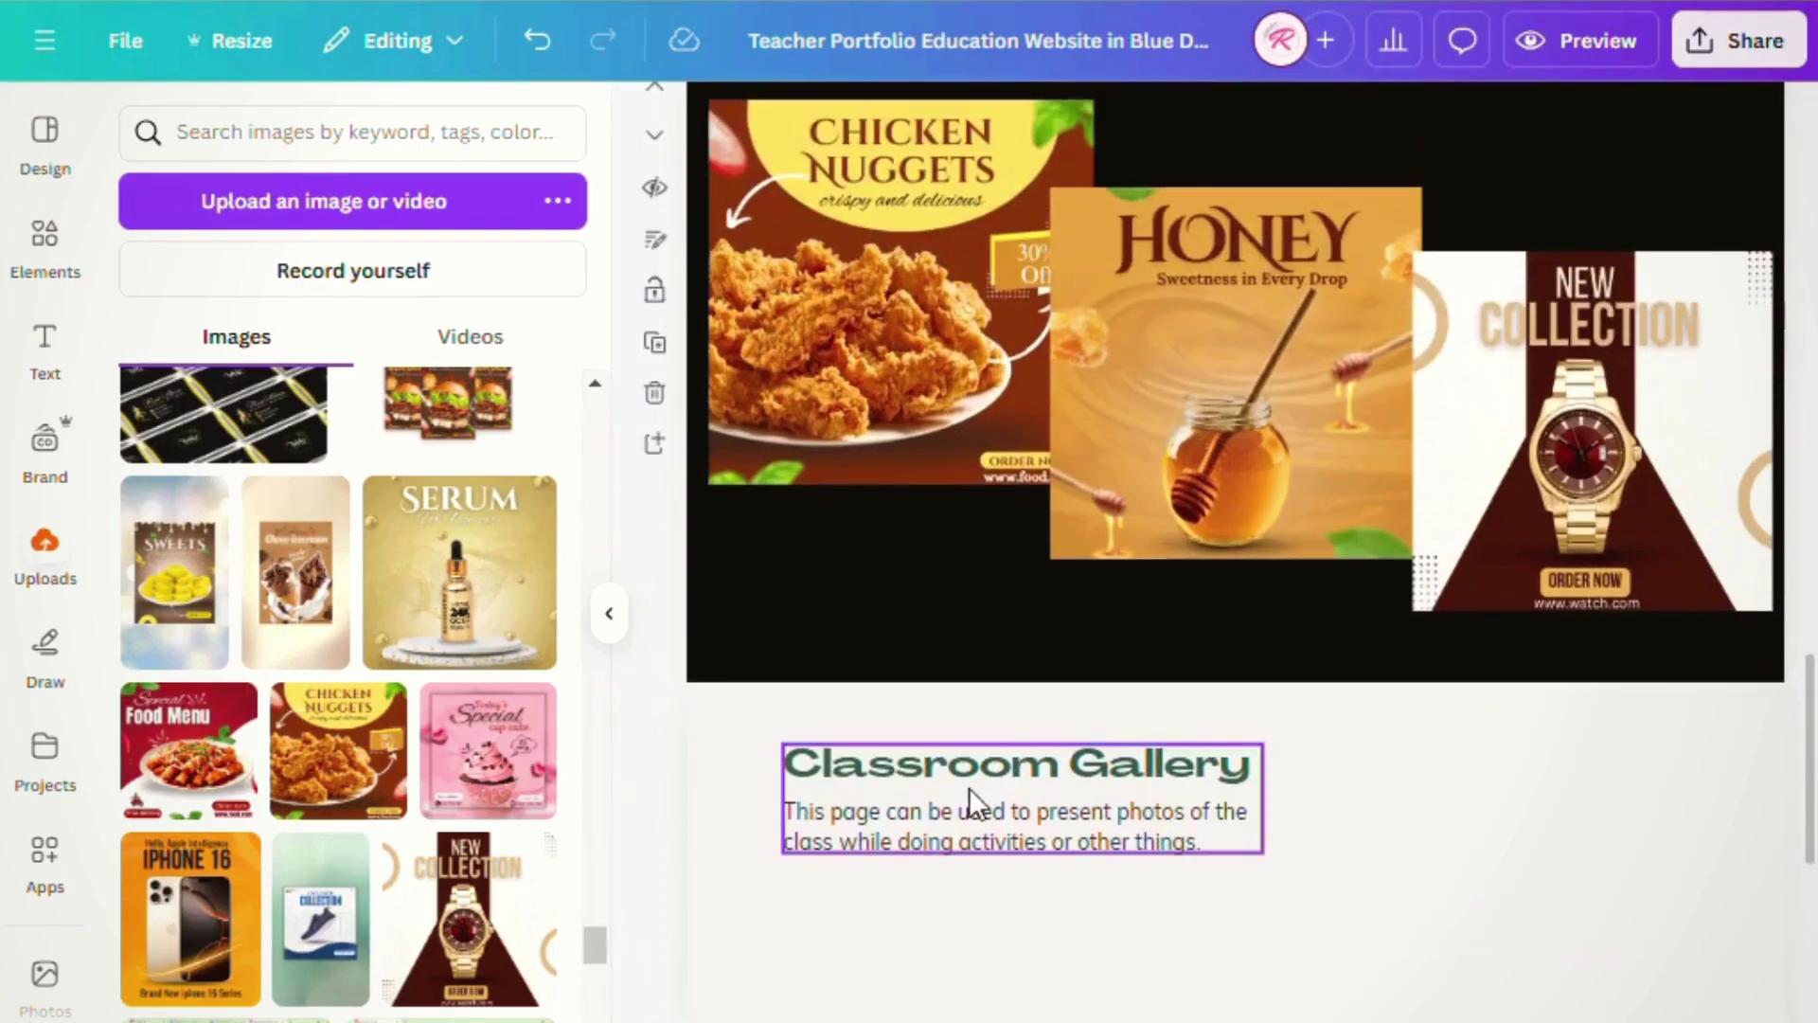
{"action": "left_click_drag", "start_coordinate": [969, 783], "coordinate": [960, 740]}
{"action": "left_click", "coordinate": [1095, 657]}
{"action": "left_click", "coordinate": [1041, 714]}
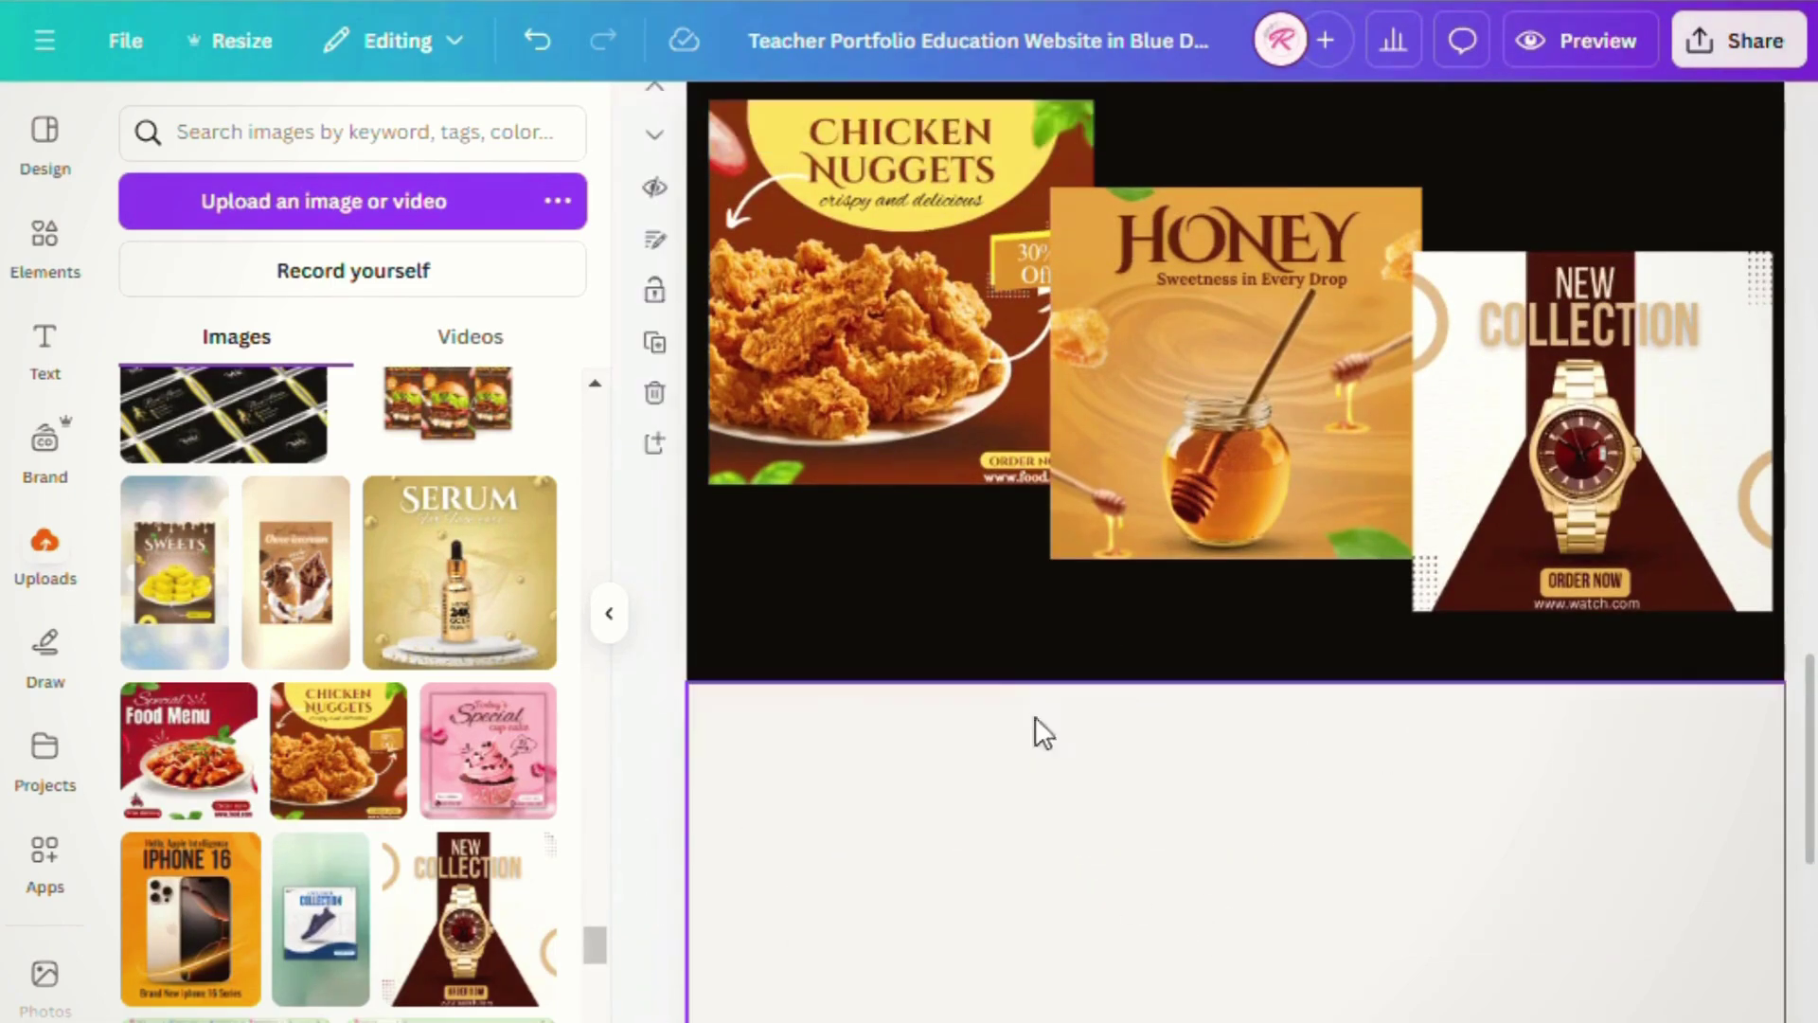
{"action": "scroll", "coordinate": [1270, 902], "scroll_direction": "down", "scroll_amount": 5}
- Add the cupcake design to the next page and move it to the top-left
{"action": "left_click", "coordinate": [510, 791]}
{"action": "left_click_drag", "start_coordinate": [1226, 658], "coordinate": [953, 582]}
{"action": "left_click_drag", "start_coordinate": [1195, 681], "coordinate": [1108, 597]}
{"action": "scroll", "coordinate": [381, 871], "scroll_direction": "down", "scroll_amount": 3}
{"action": "scroll", "coordinate": [381, 871], "scroll_direction": "down", "scroll_amount": 10}
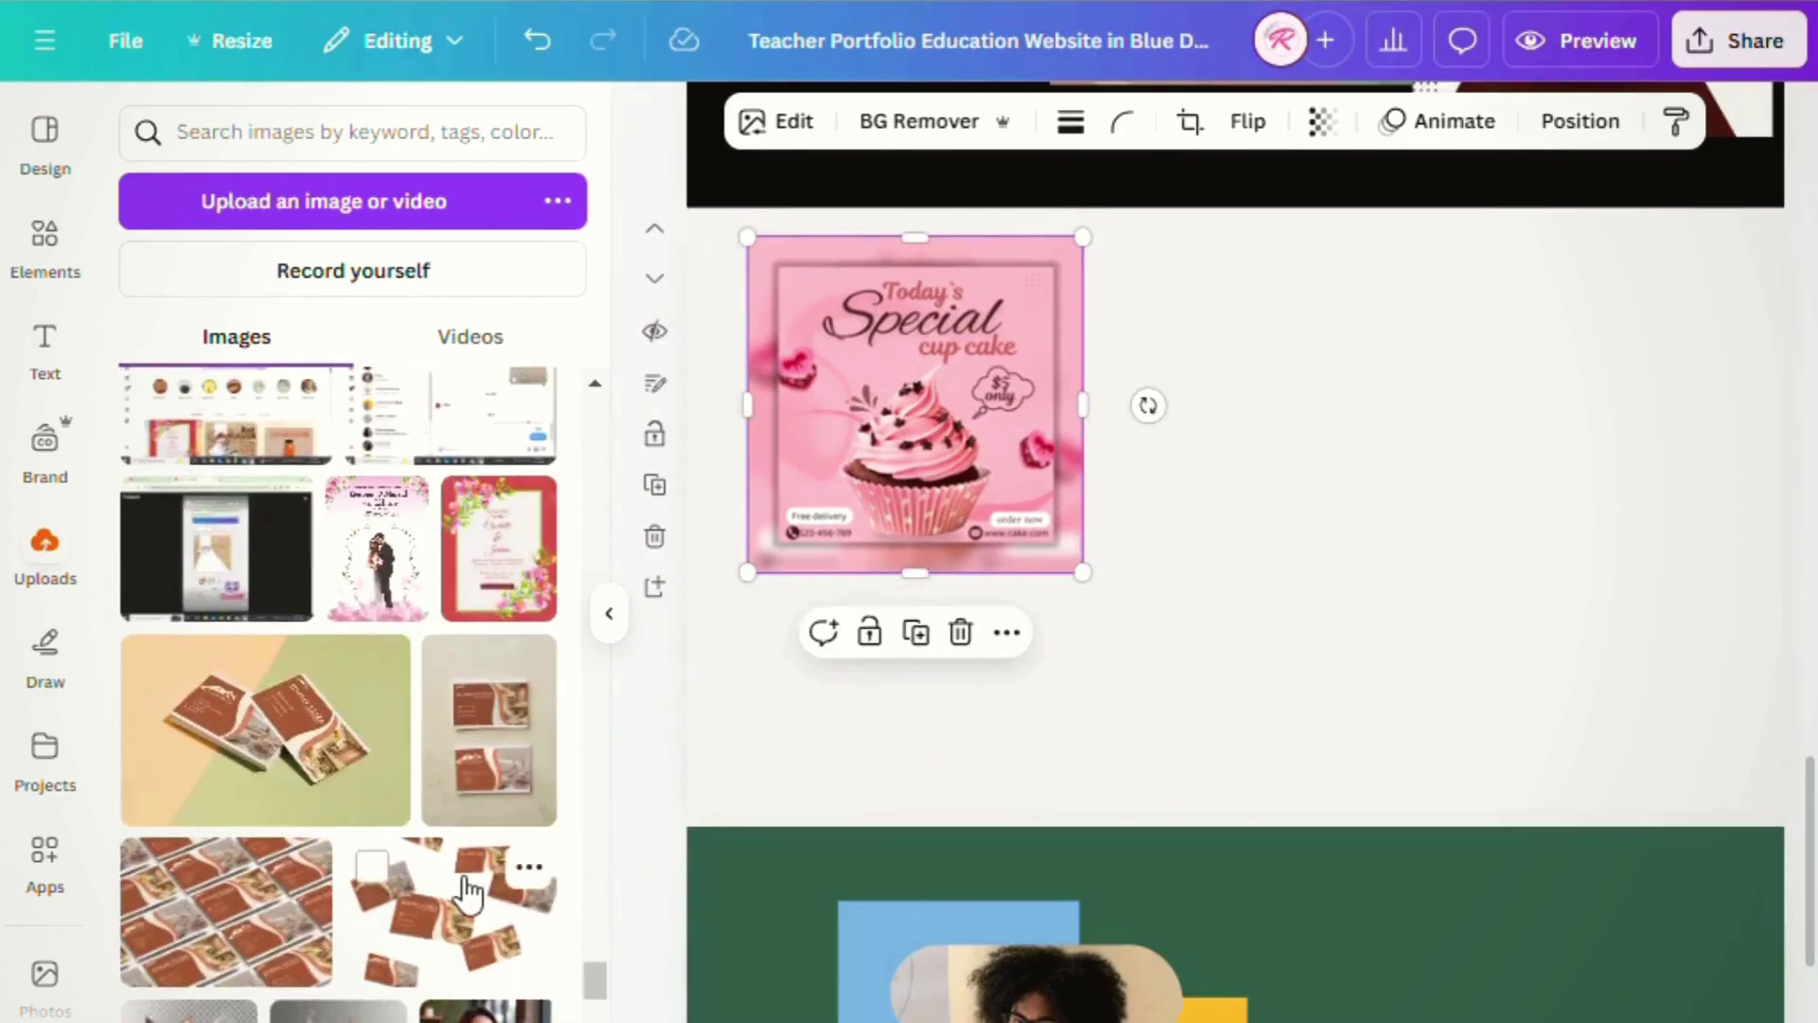
{"action": "scroll", "coordinate": [466, 890], "scroll_direction": "down", "scroll_amount": 10}
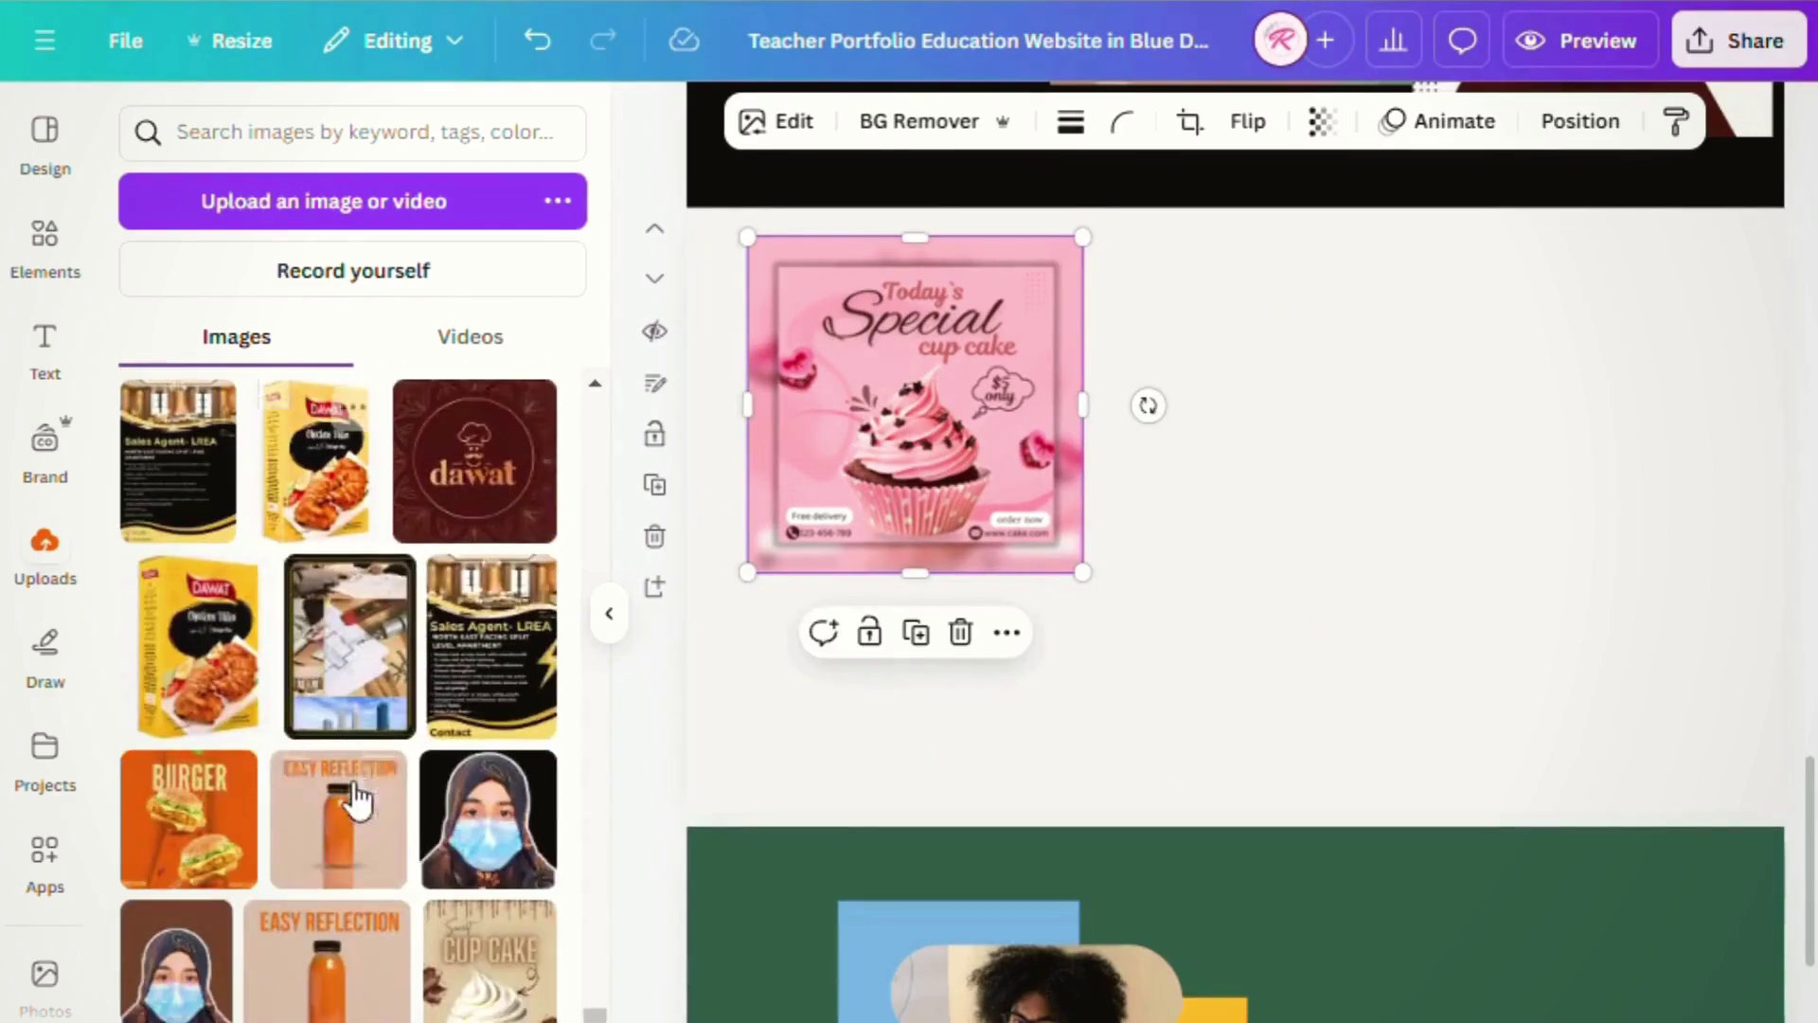
{"action": "scroll", "coordinate": [451, 858], "scroll_direction": "down", "scroll_amount": 8}
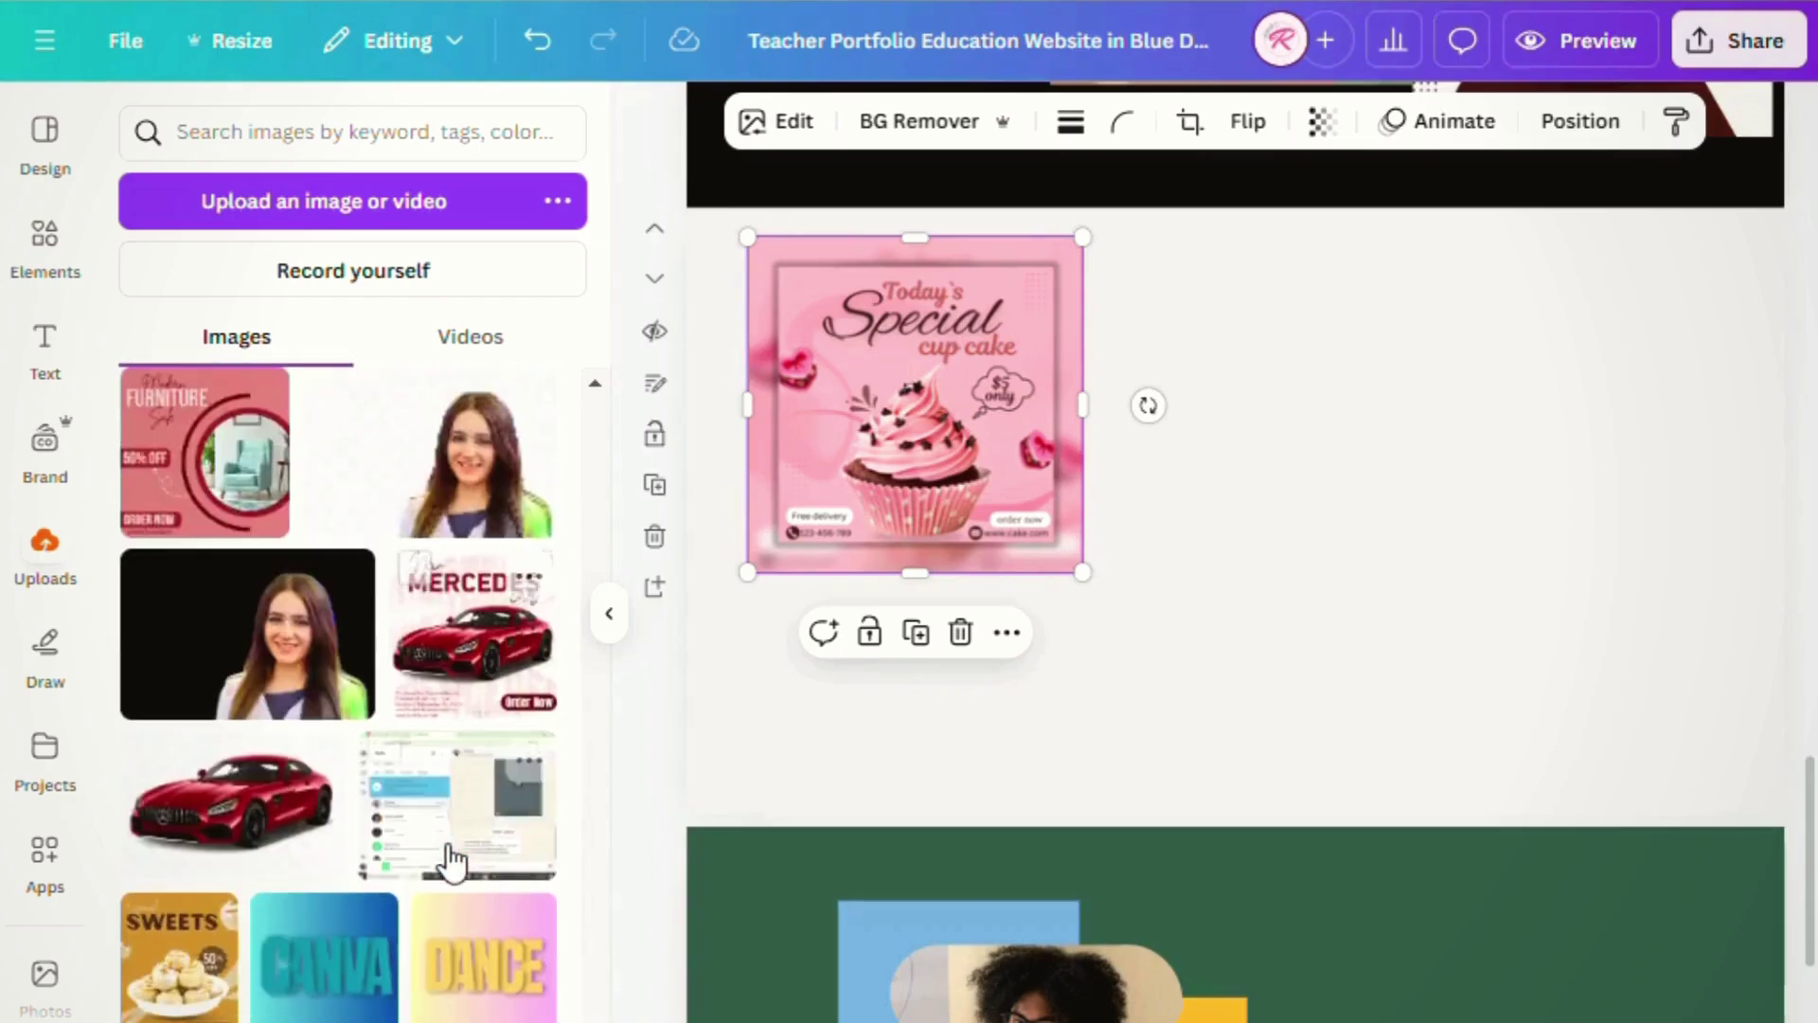
{"action": "scroll", "coordinate": [445, 876], "scroll_direction": "up", "scroll_amount": 4}
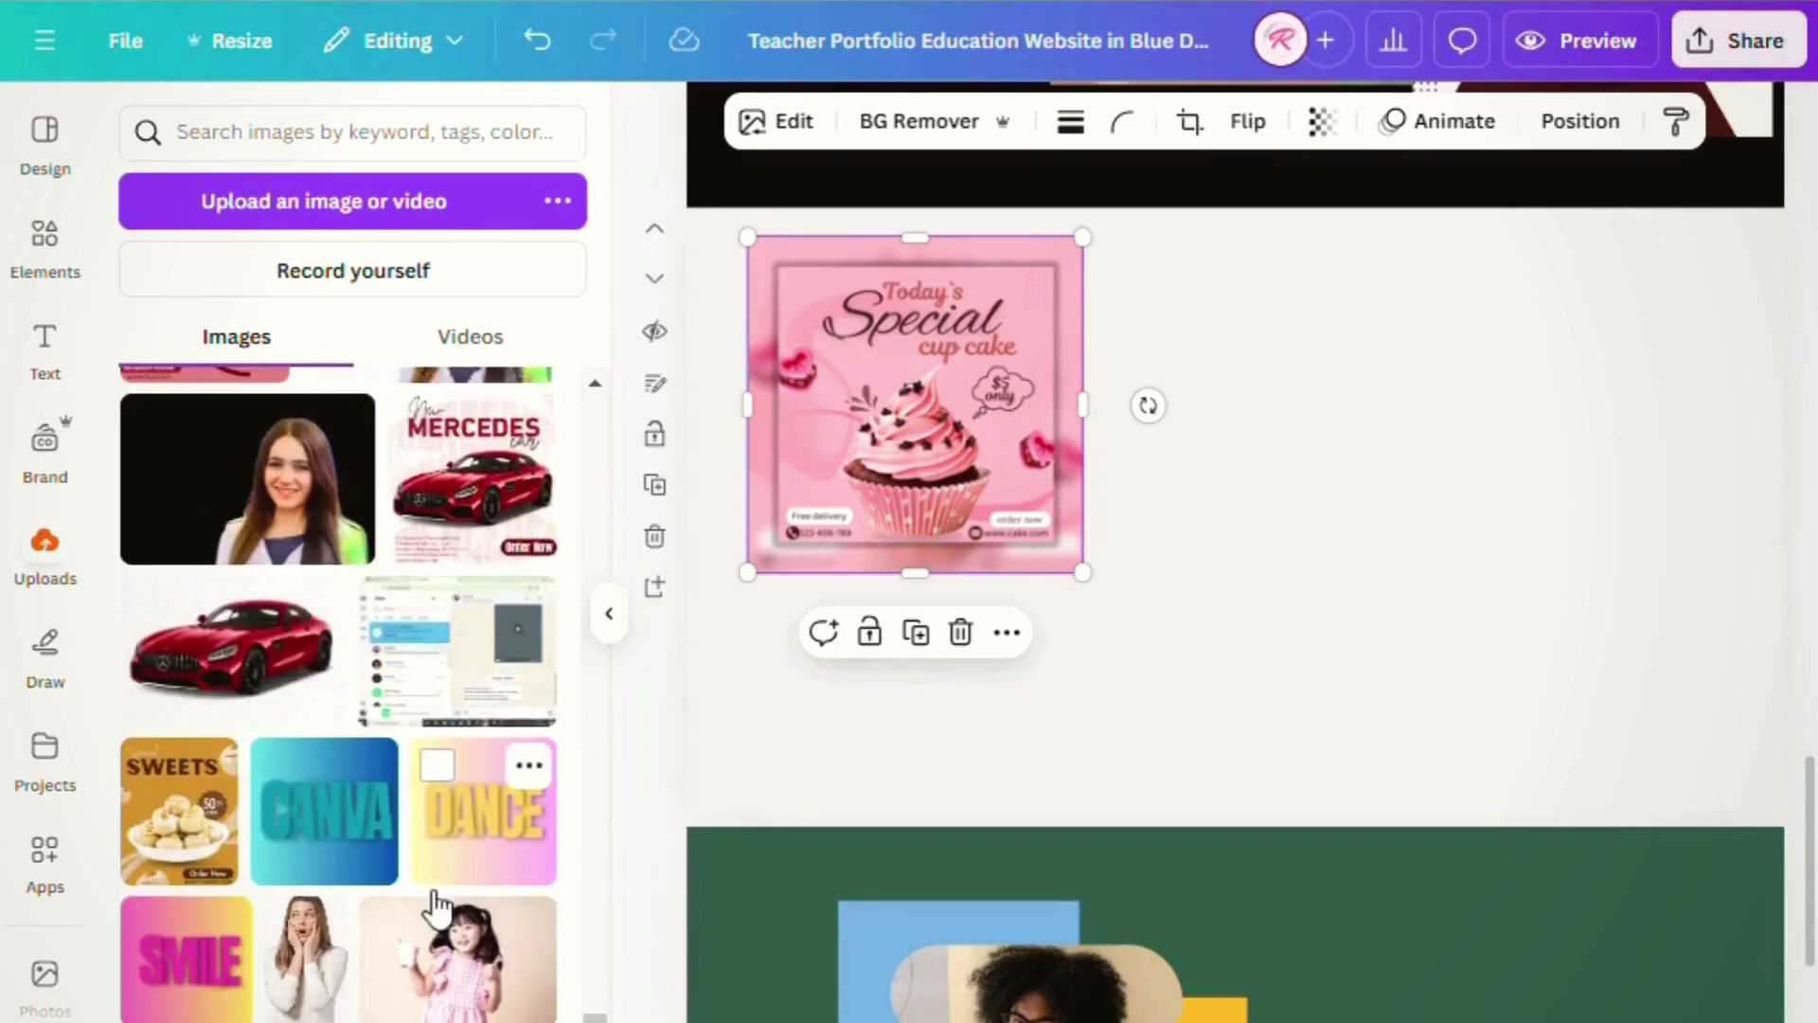
- Add the CANVA image at the right edge and an enlarged VOGUE image between
{"action": "left_click", "coordinate": [398, 864]}
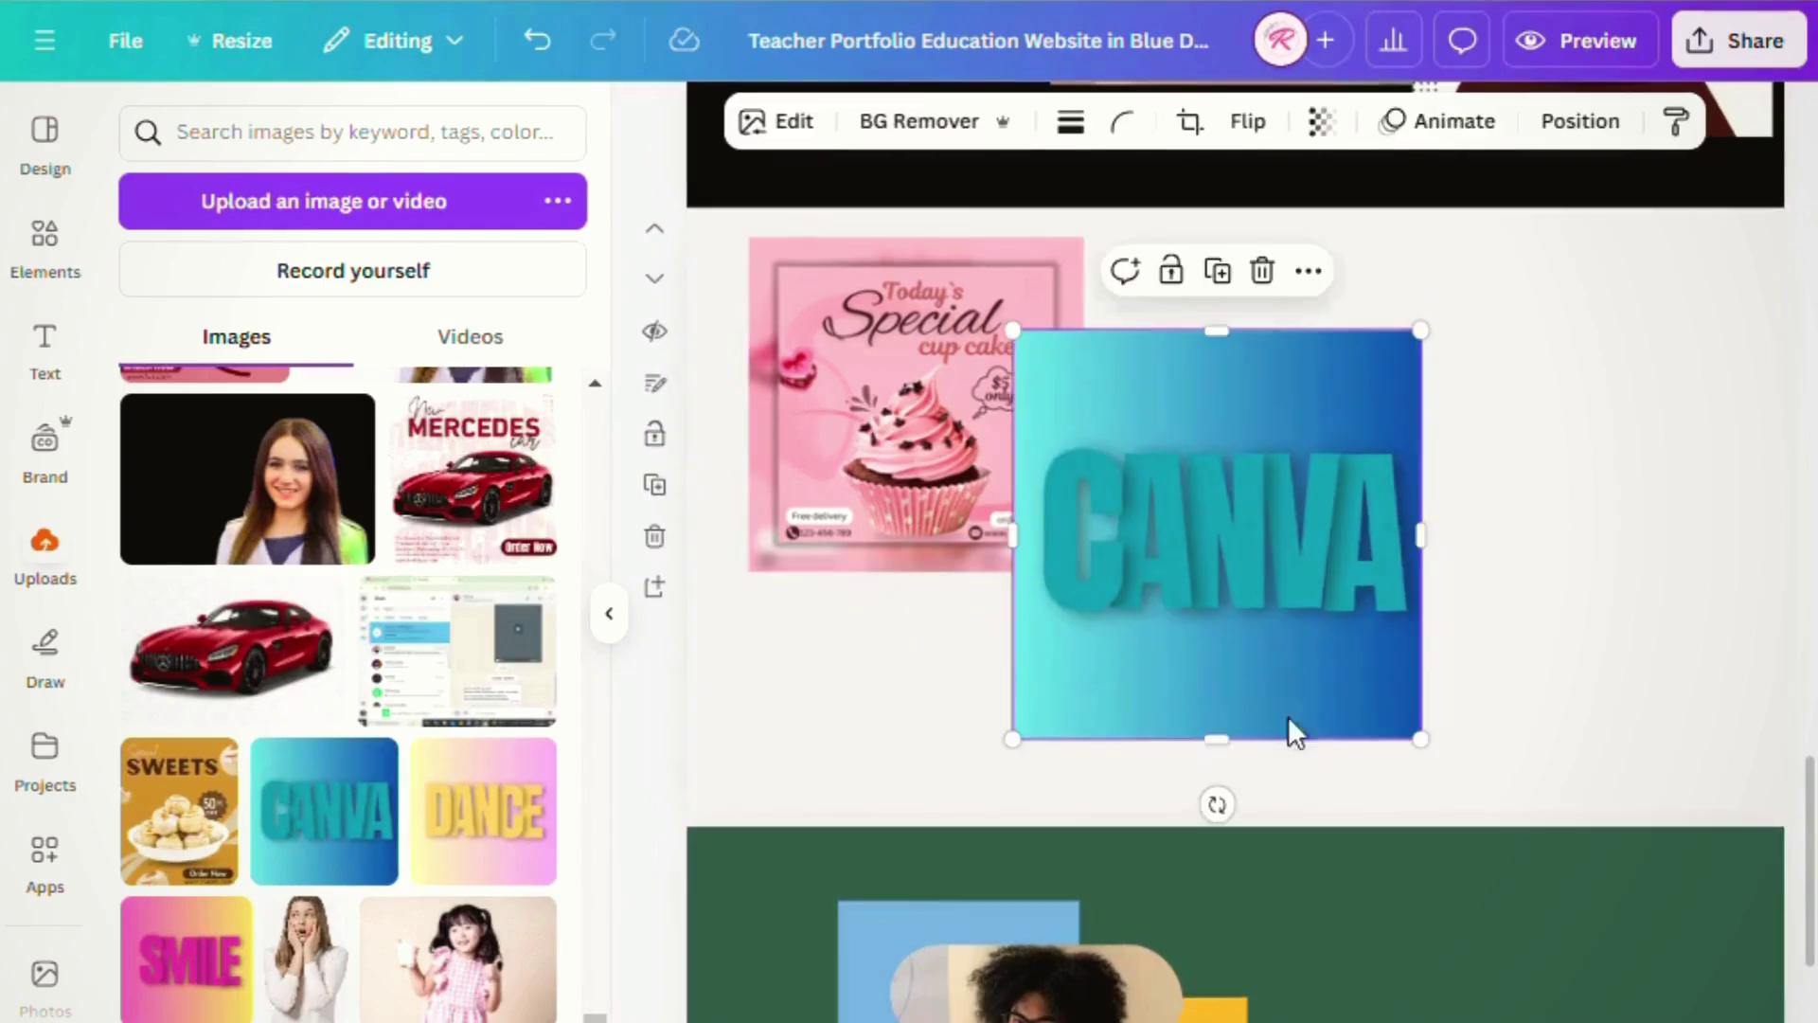
{"action": "left_click_drag", "start_coordinate": [1435, 768], "coordinate": [1390, 716]}
{"action": "left_click_drag", "start_coordinate": [1149, 621], "coordinate": [1205, 652]}
{"action": "scroll", "coordinate": [441, 847], "scroll_direction": "down", "scroll_amount": 10}
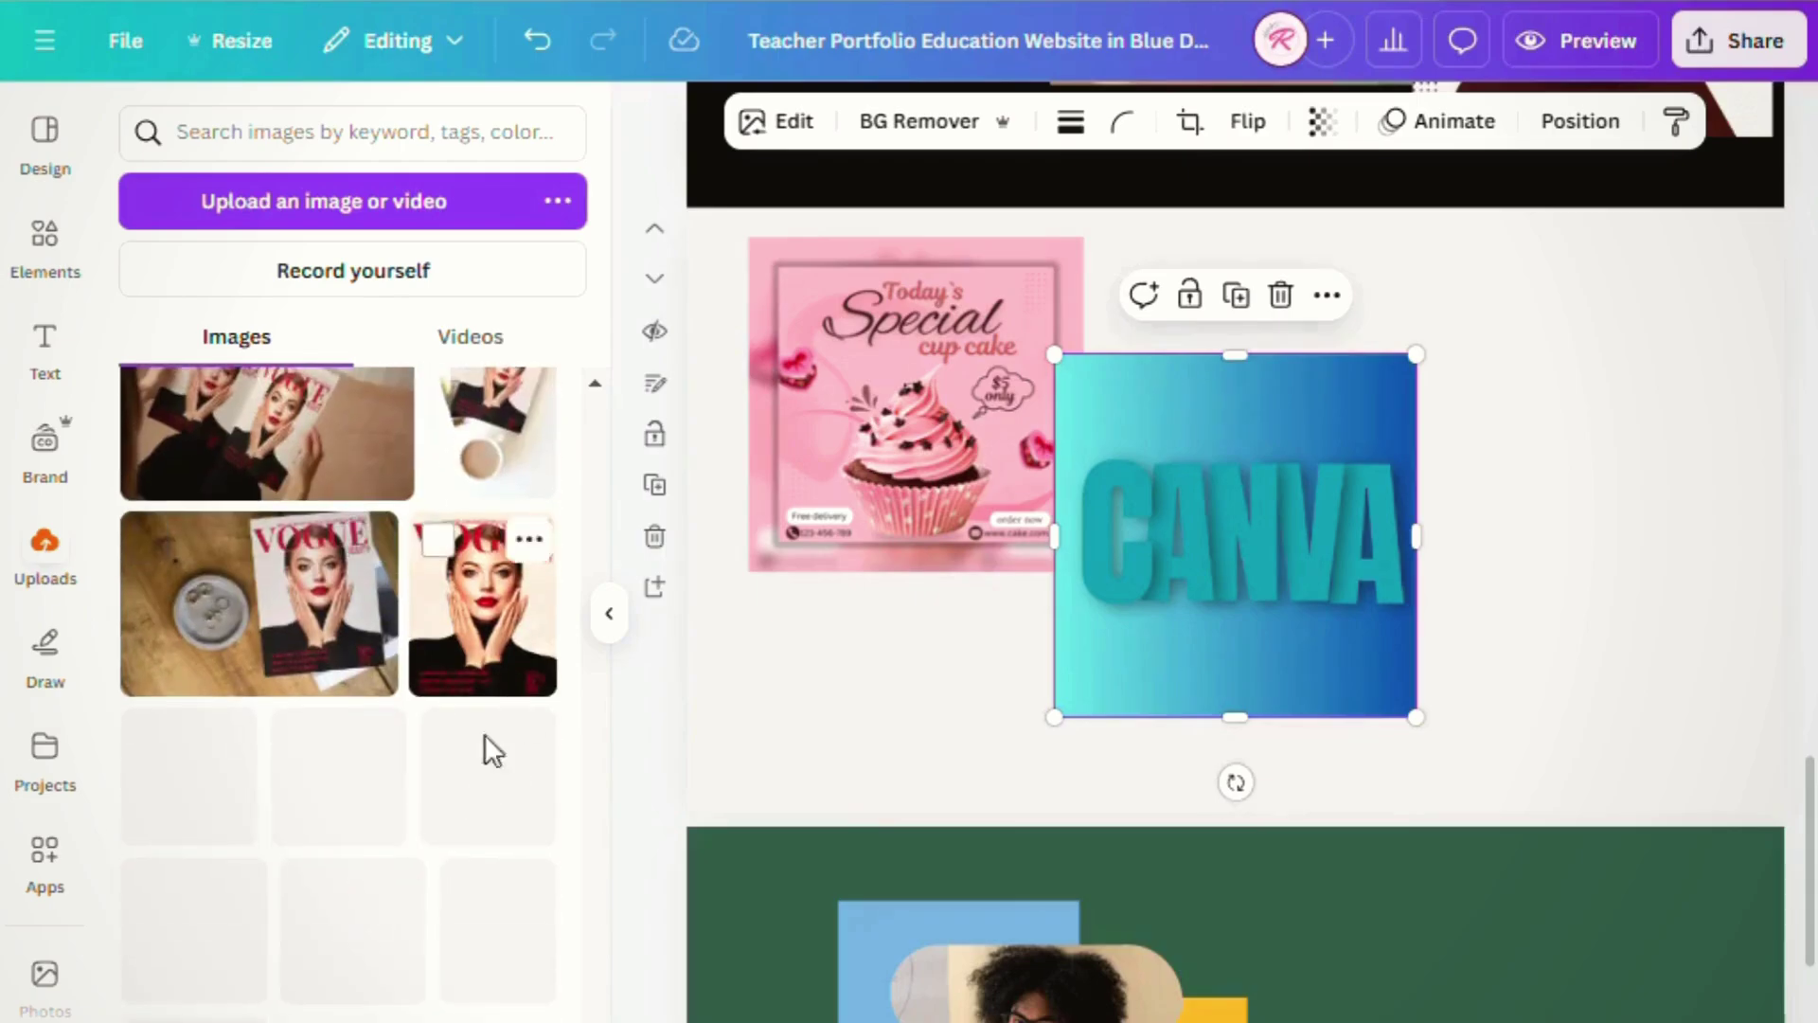
{"action": "left_click_drag", "start_coordinate": [1214, 606], "coordinate": [1577, 536]}
{"action": "left_click_drag", "start_coordinate": [483, 450], "coordinate": [1226, 561]}
{"action": "left_click_drag", "start_coordinate": [1417, 338], "coordinate": [1463, 317]}
{"action": "left_click", "coordinate": [775, 685]}
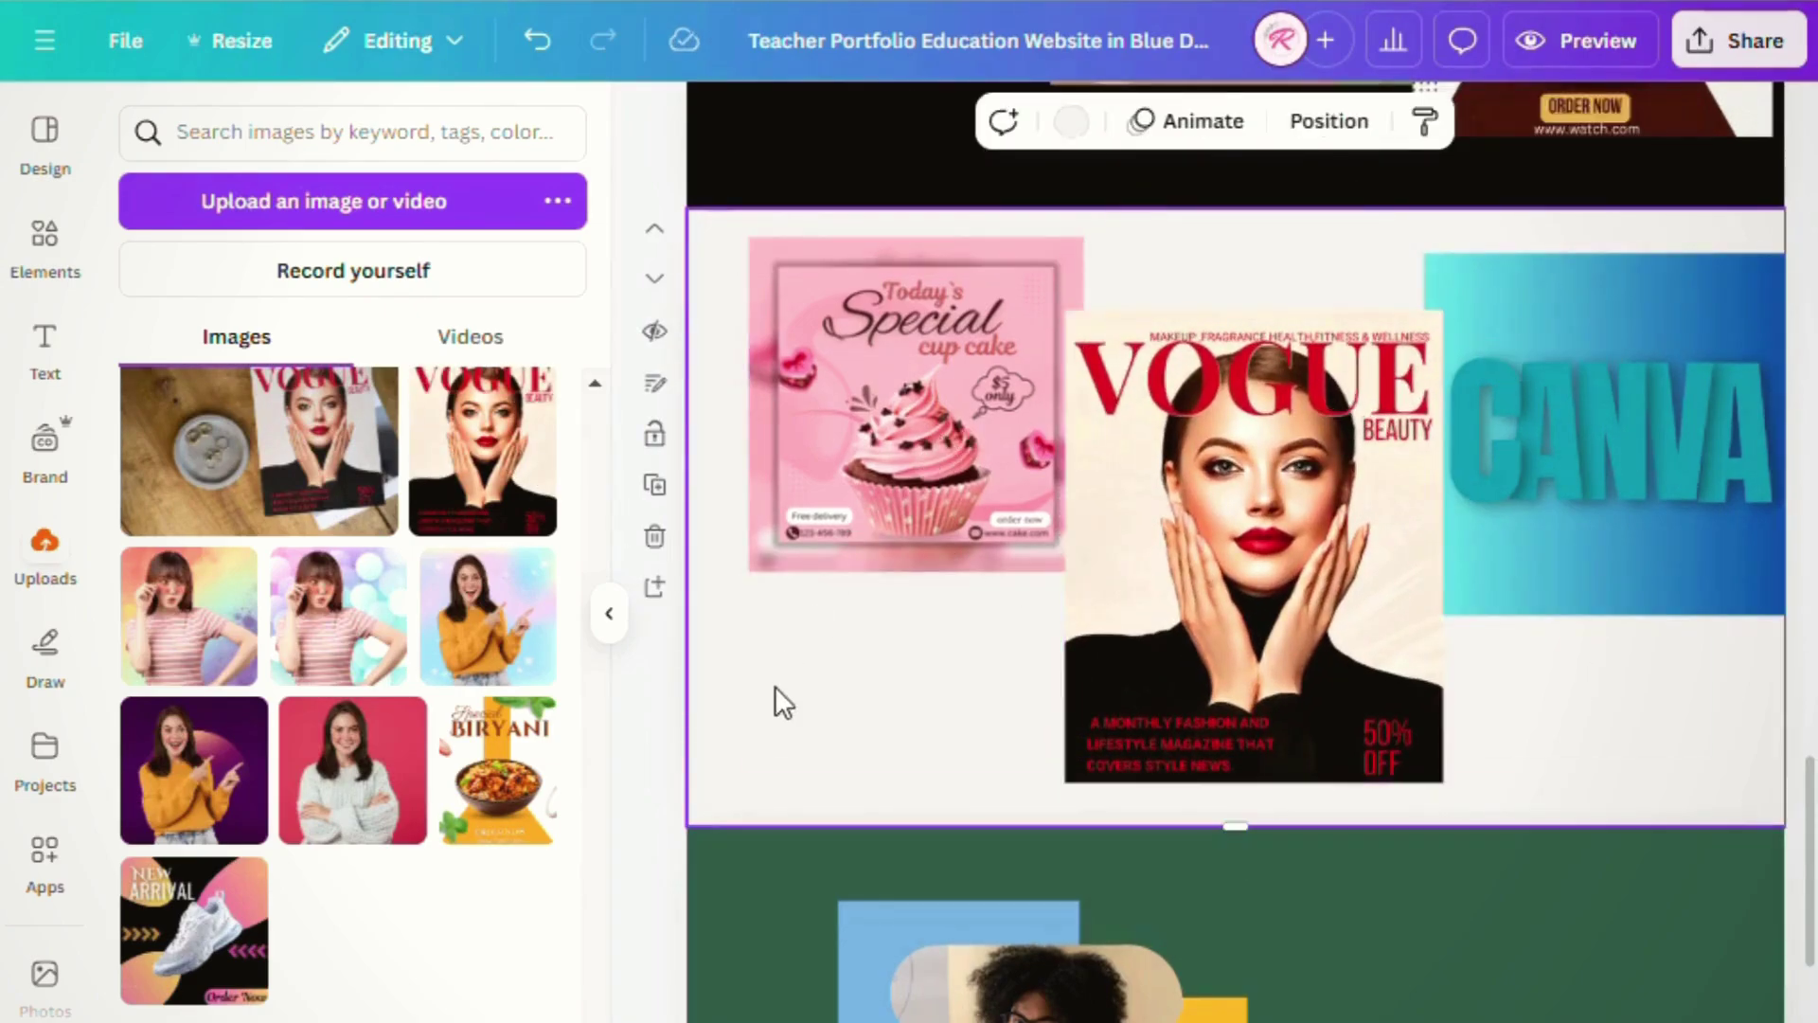
{"action": "scroll", "coordinate": [1233, 779], "scroll_direction": "down", "scroll_amount": 5}
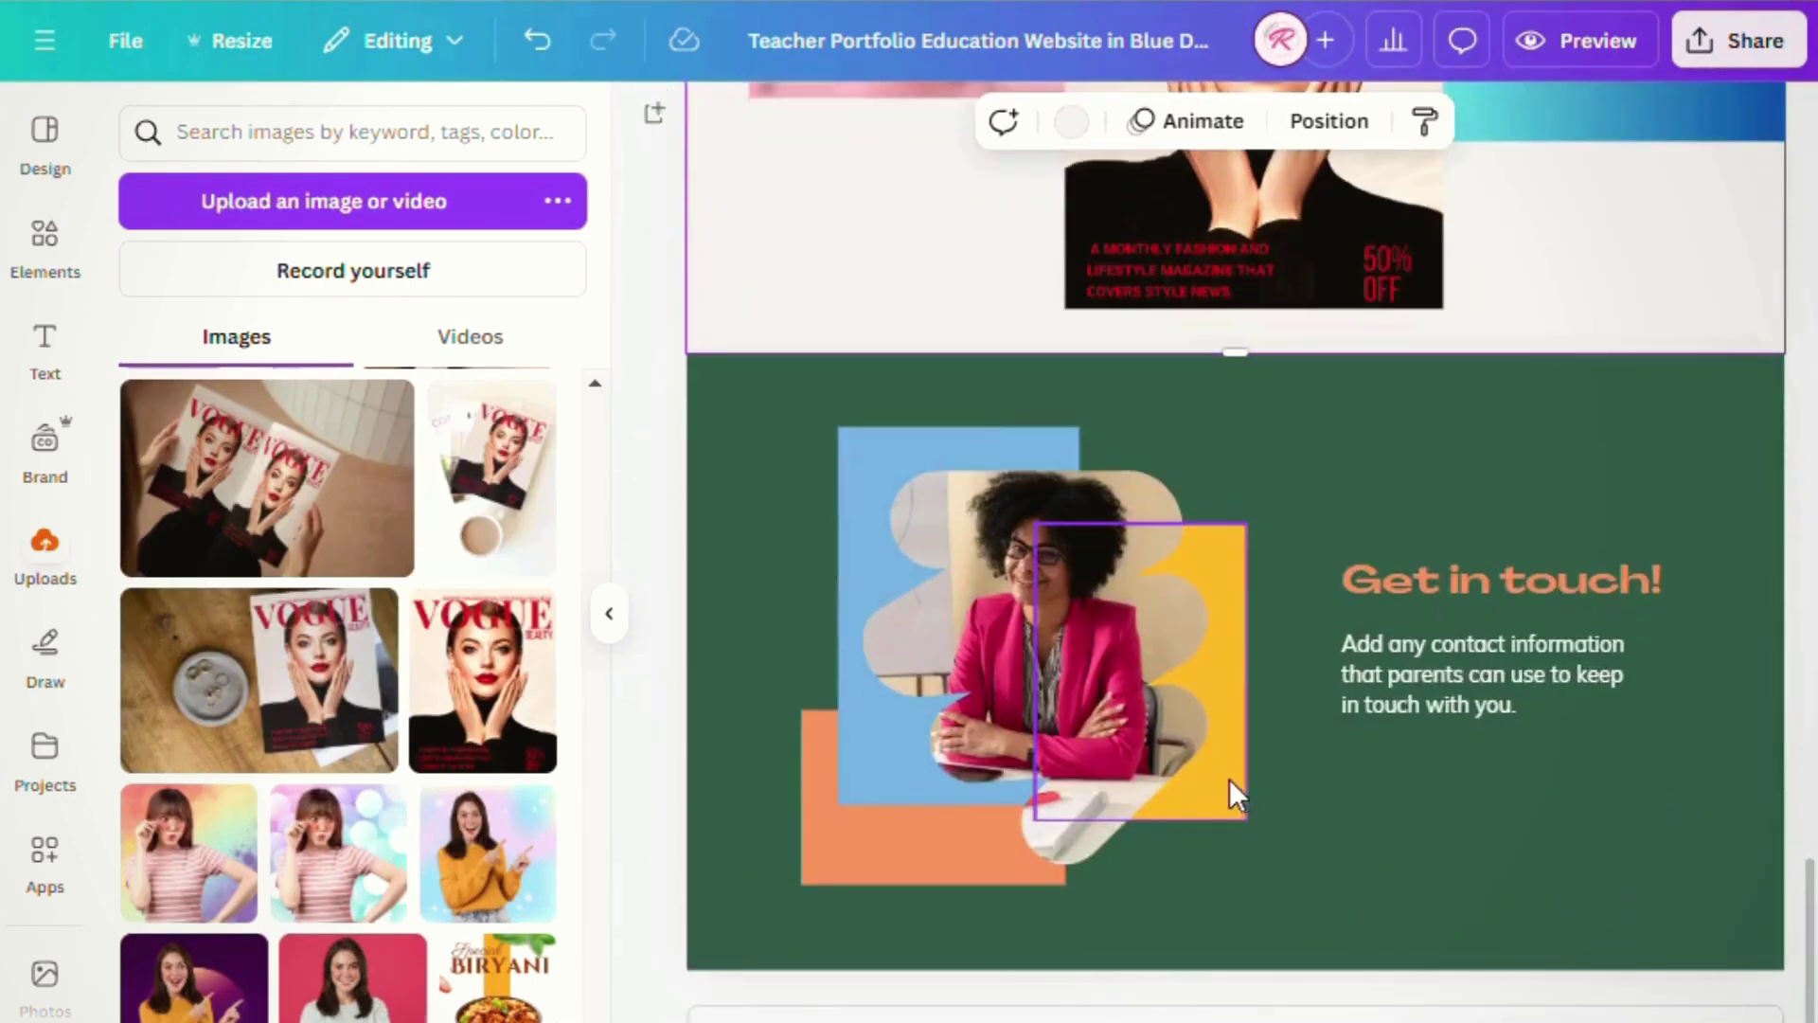
- Swap the contact section's framed photo for the woman-with-coffee upload
{"action": "left_click", "coordinate": [1023, 595]}
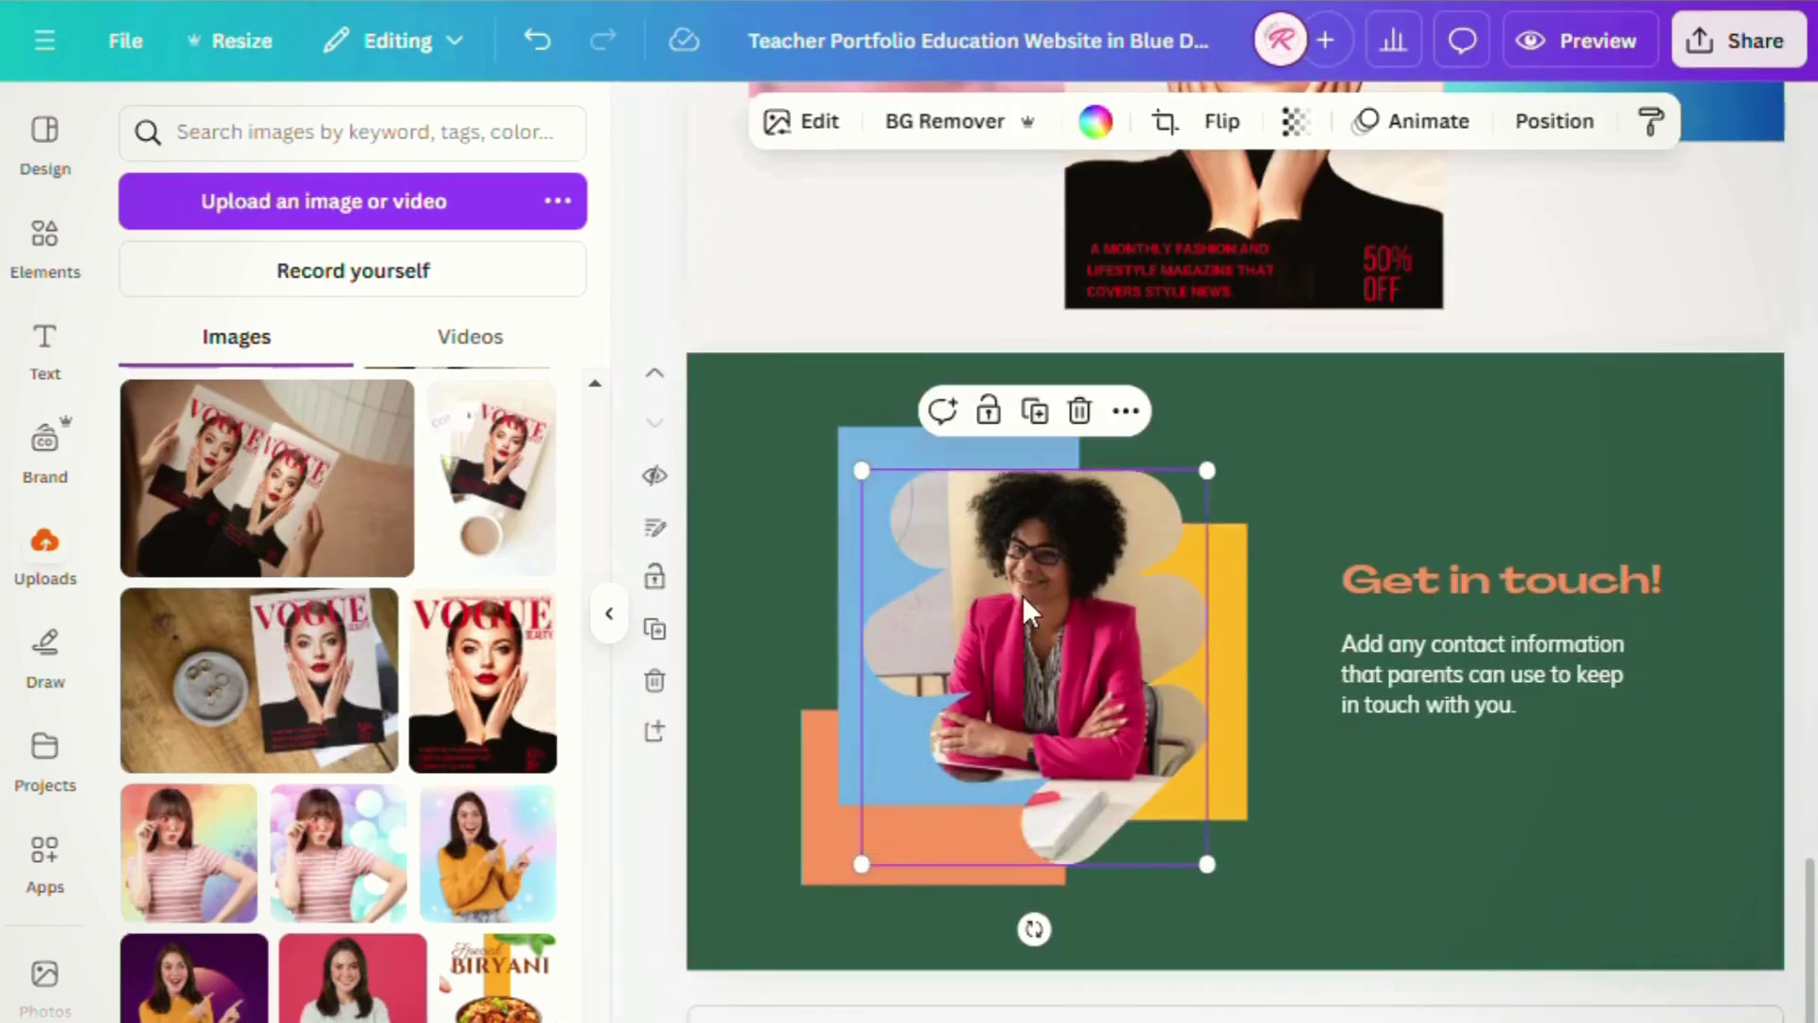
{"action": "left_click", "coordinate": [1080, 411]}
{"action": "left_click", "coordinate": [1086, 502]}
{"action": "scroll", "coordinate": [354, 698], "scroll_direction": "down", "scroll_amount": 5}
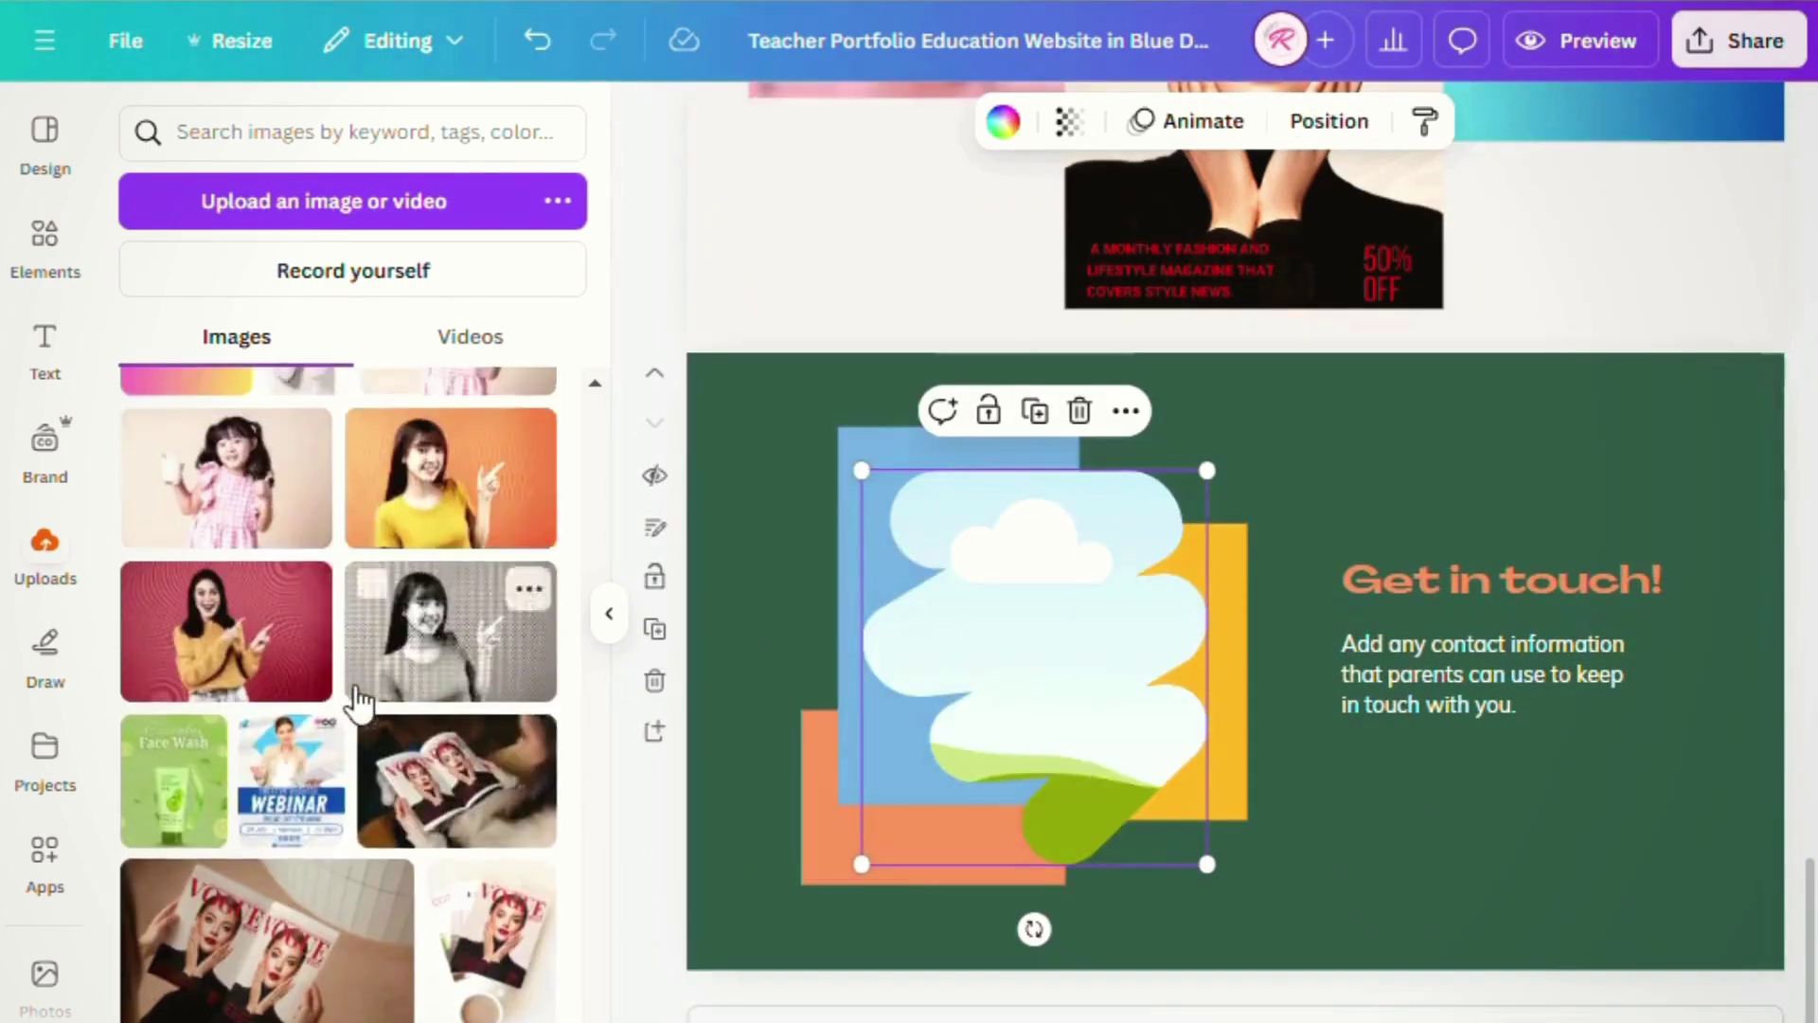
{"action": "scroll", "coordinate": [358, 701], "scroll_direction": "down", "scroll_amount": 10}
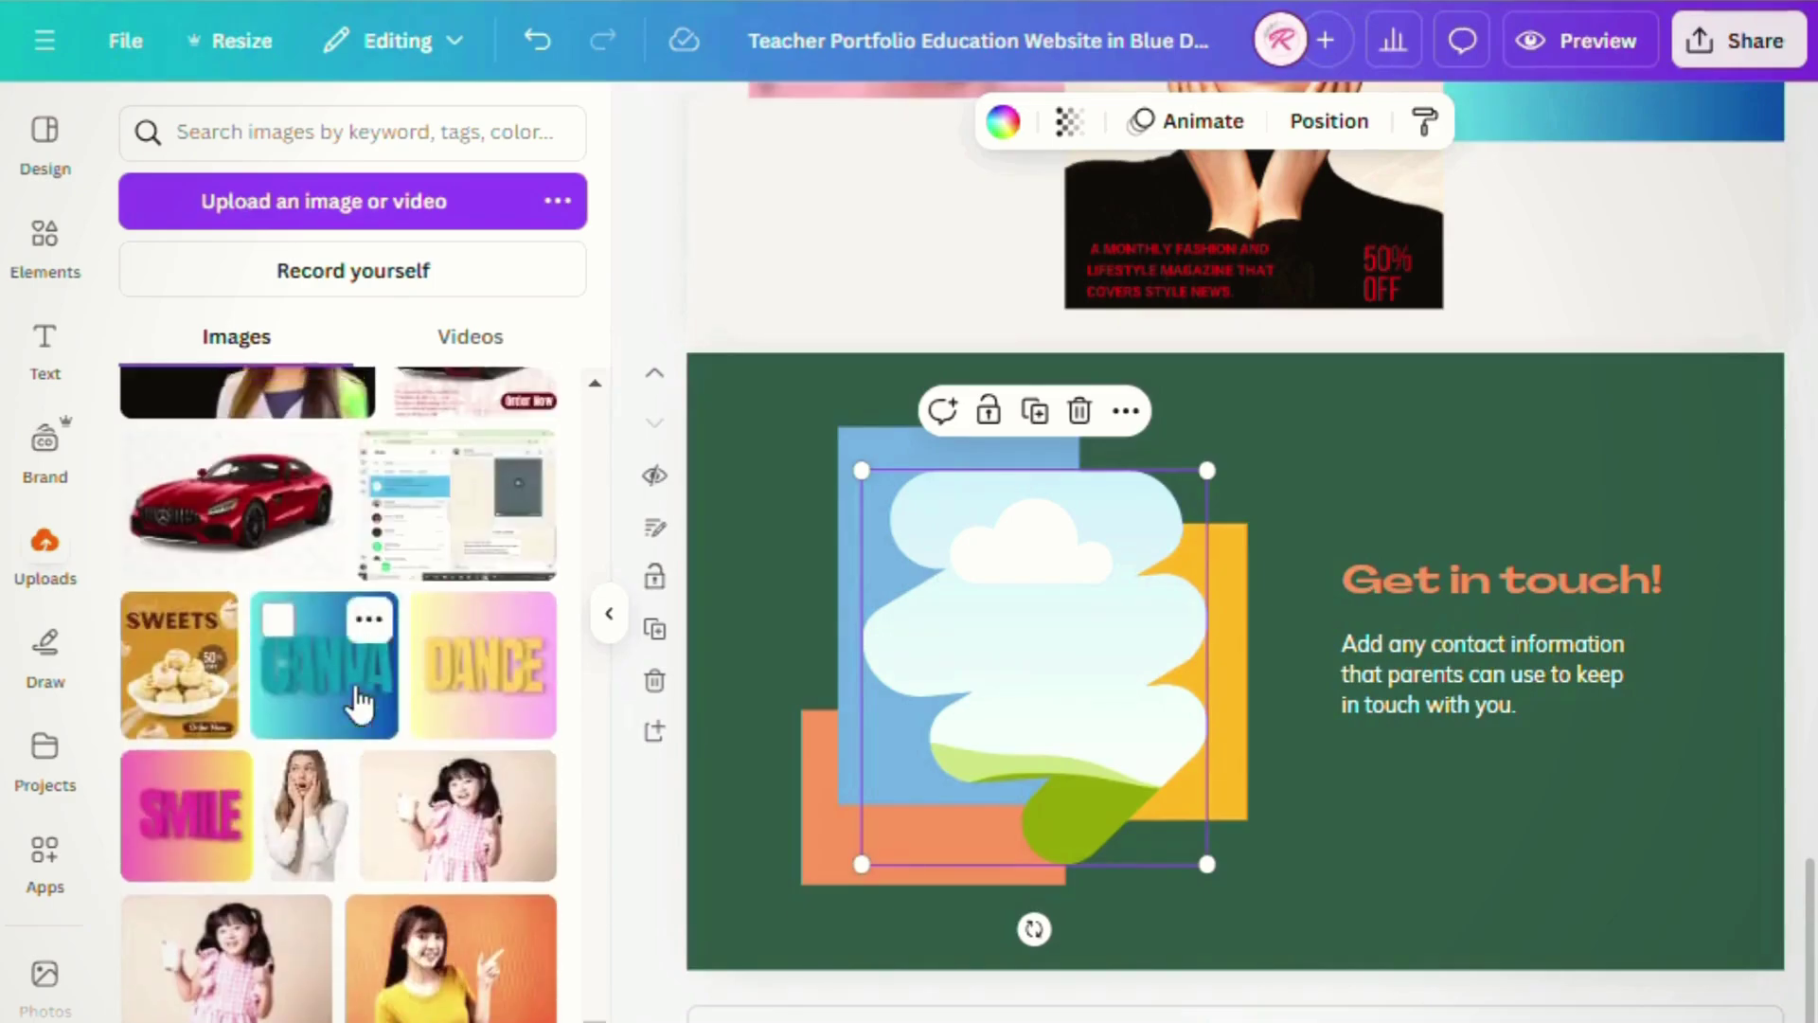
{"action": "scroll", "coordinate": [358, 701], "scroll_direction": "up", "scroll_amount": 10}
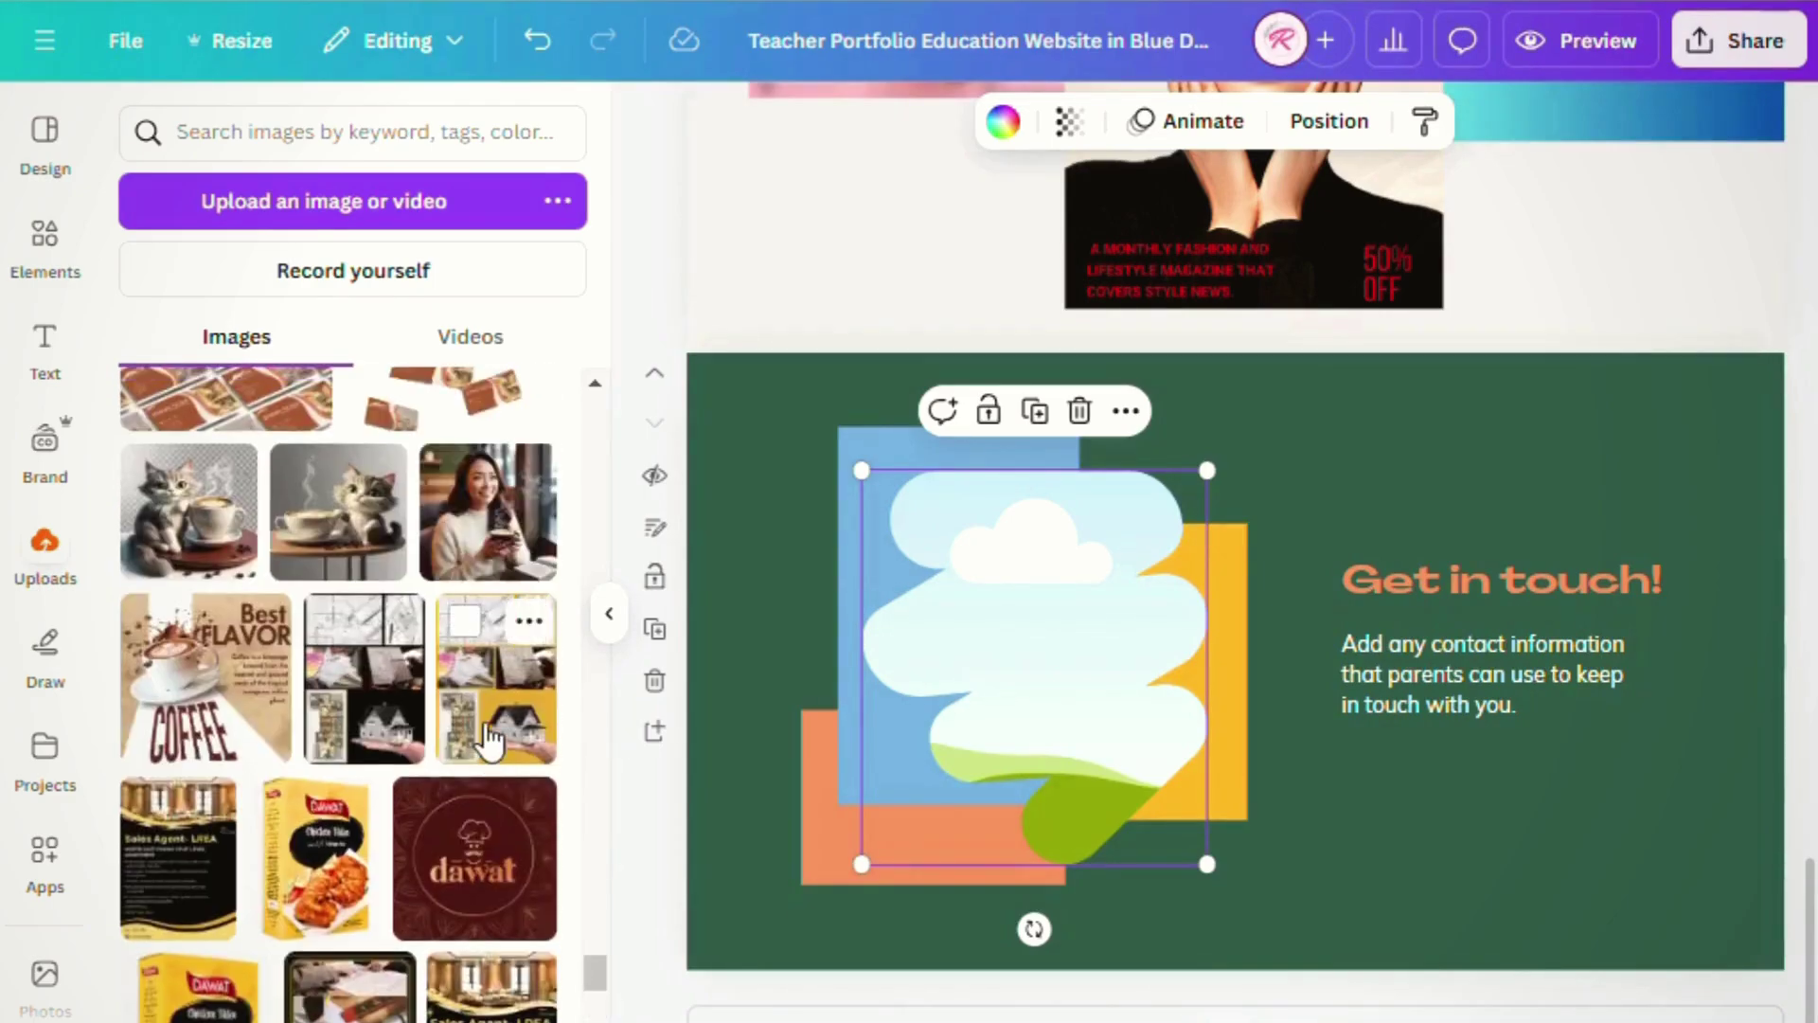
{"action": "left_click_drag", "start_coordinate": [487, 748], "coordinate": [1054, 703]}
{"action": "left_click", "coordinate": [1439, 795]}
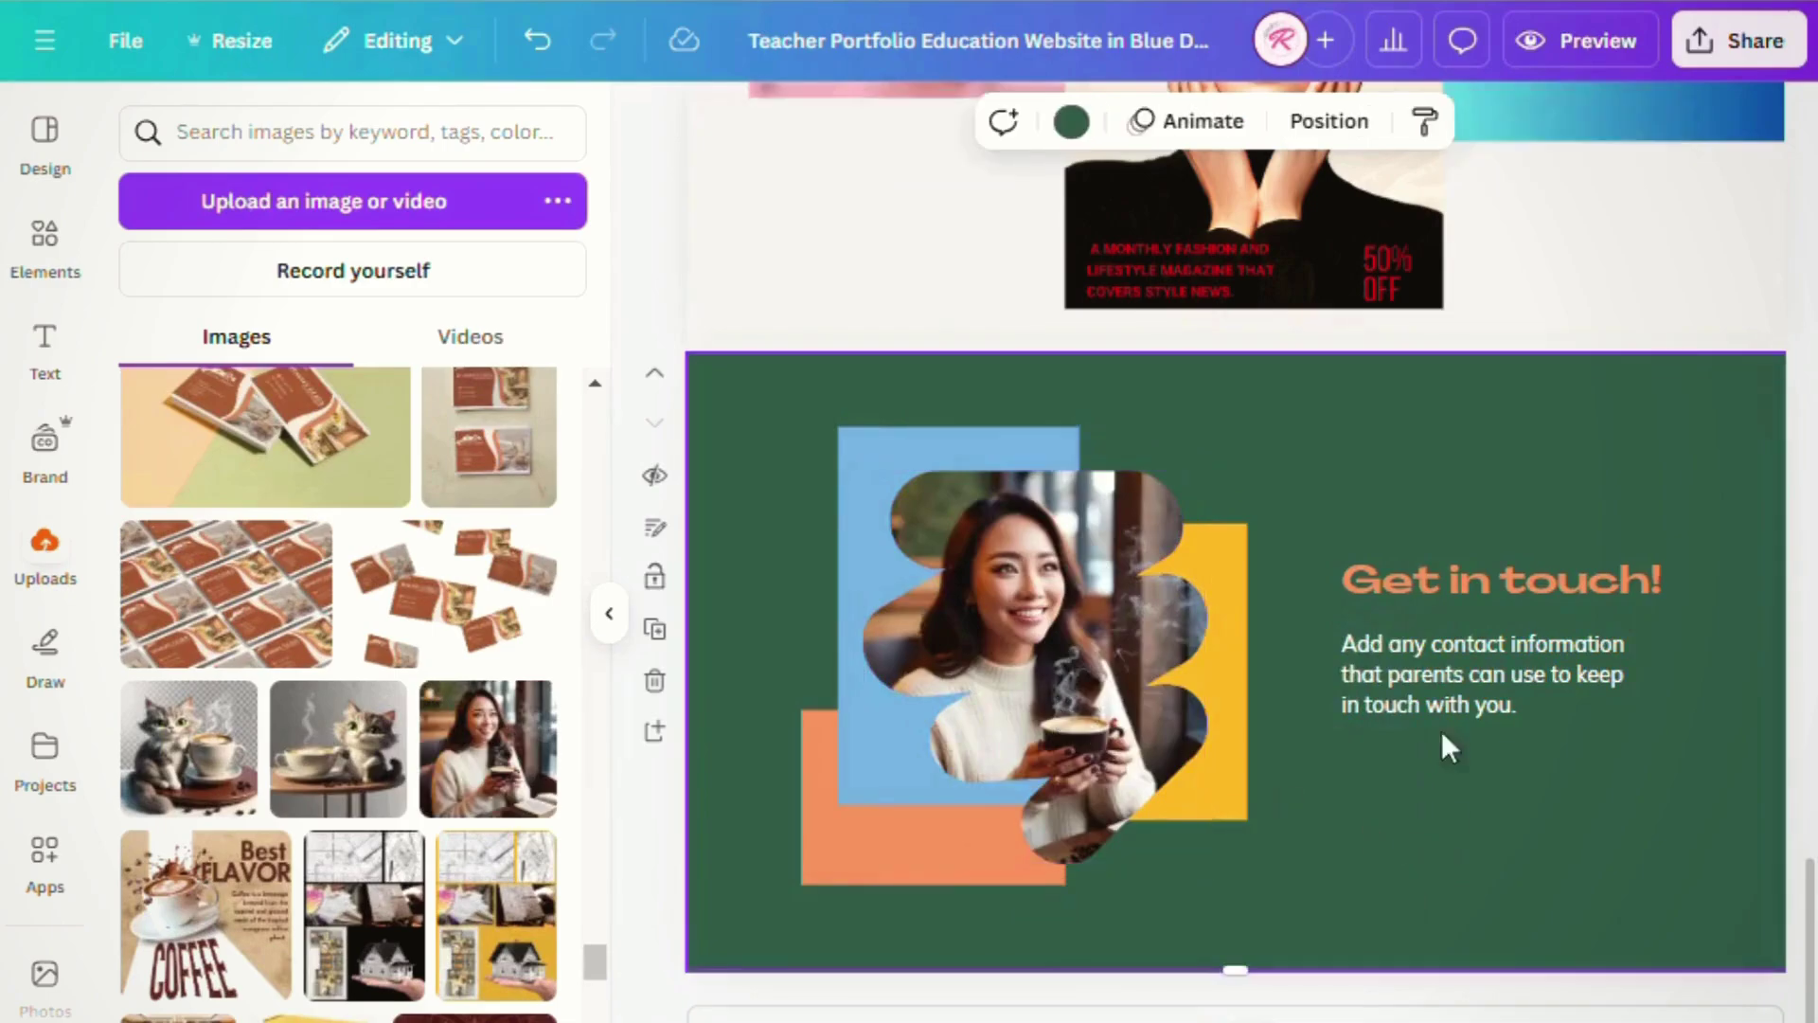
- Ungroup the Get in touch! heading from its paragraph and select the heading
{"action": "left_click", "coordinate": [1479, 579]}
{"action": "left_click", "coordinate": [1482, 512]}
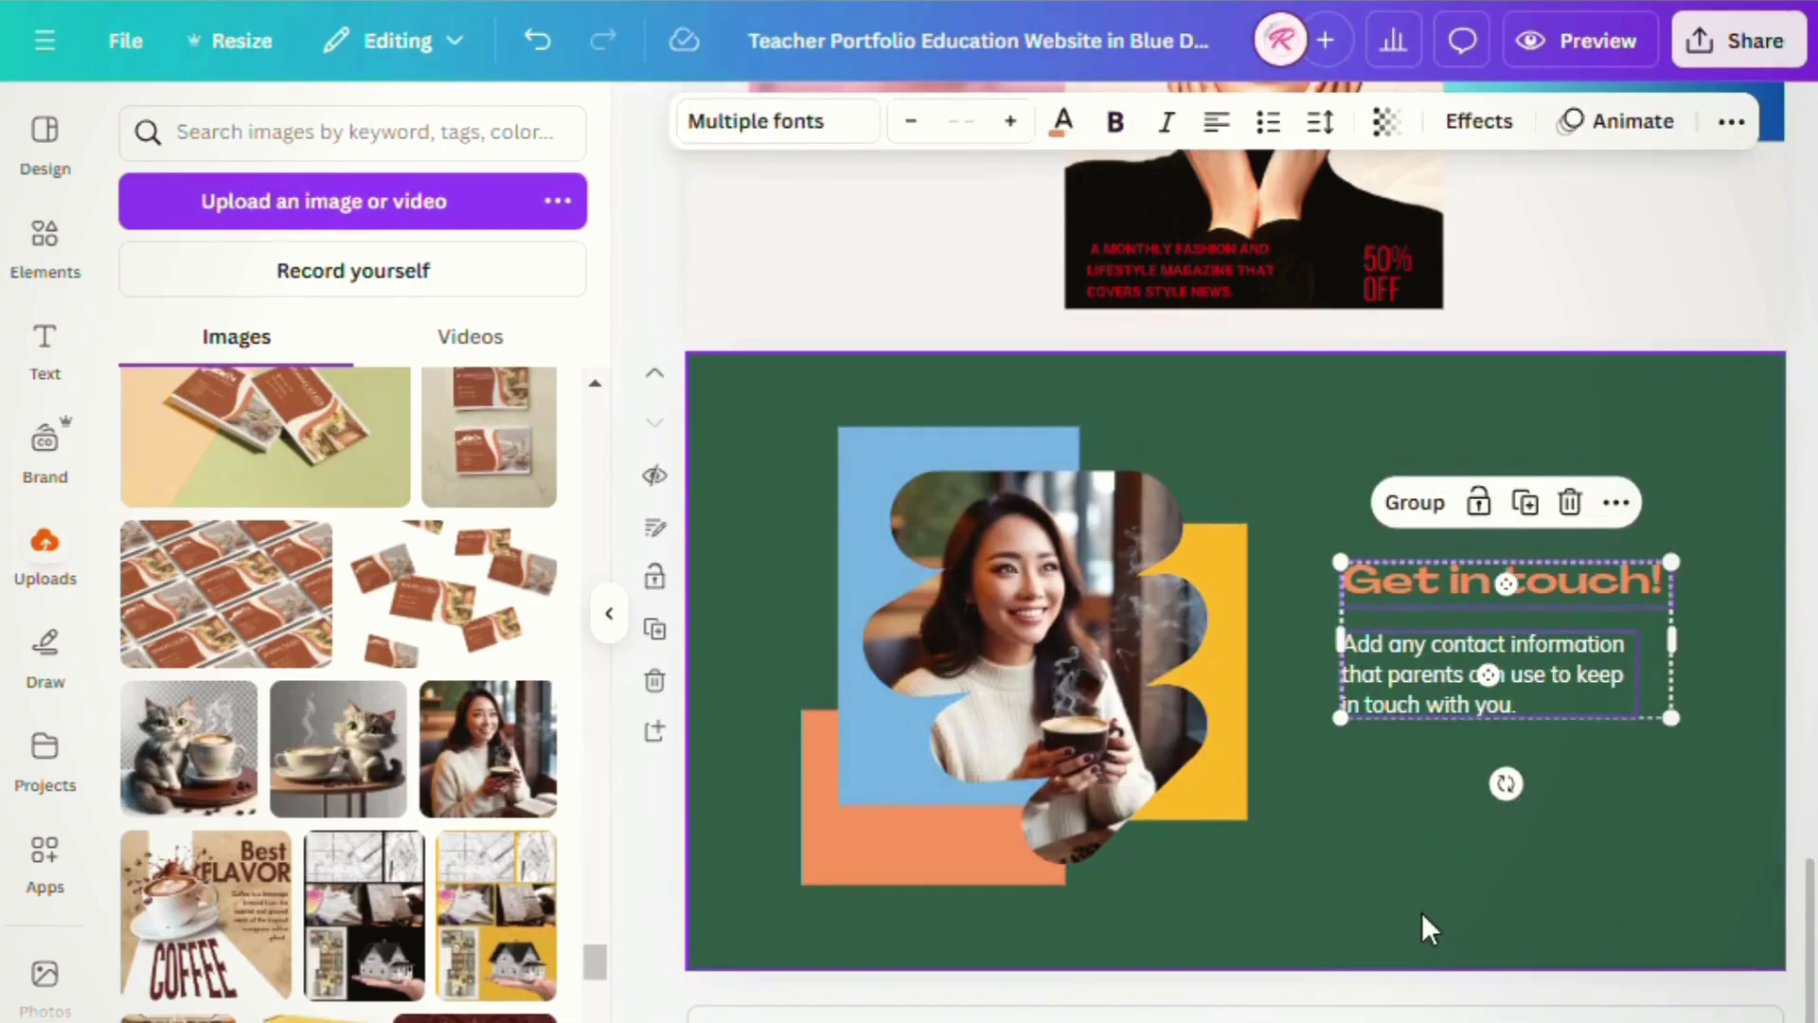
{"action": "right_click", "coordinate": [1432, 587]}
{"action": "key", "text": "Escape"}
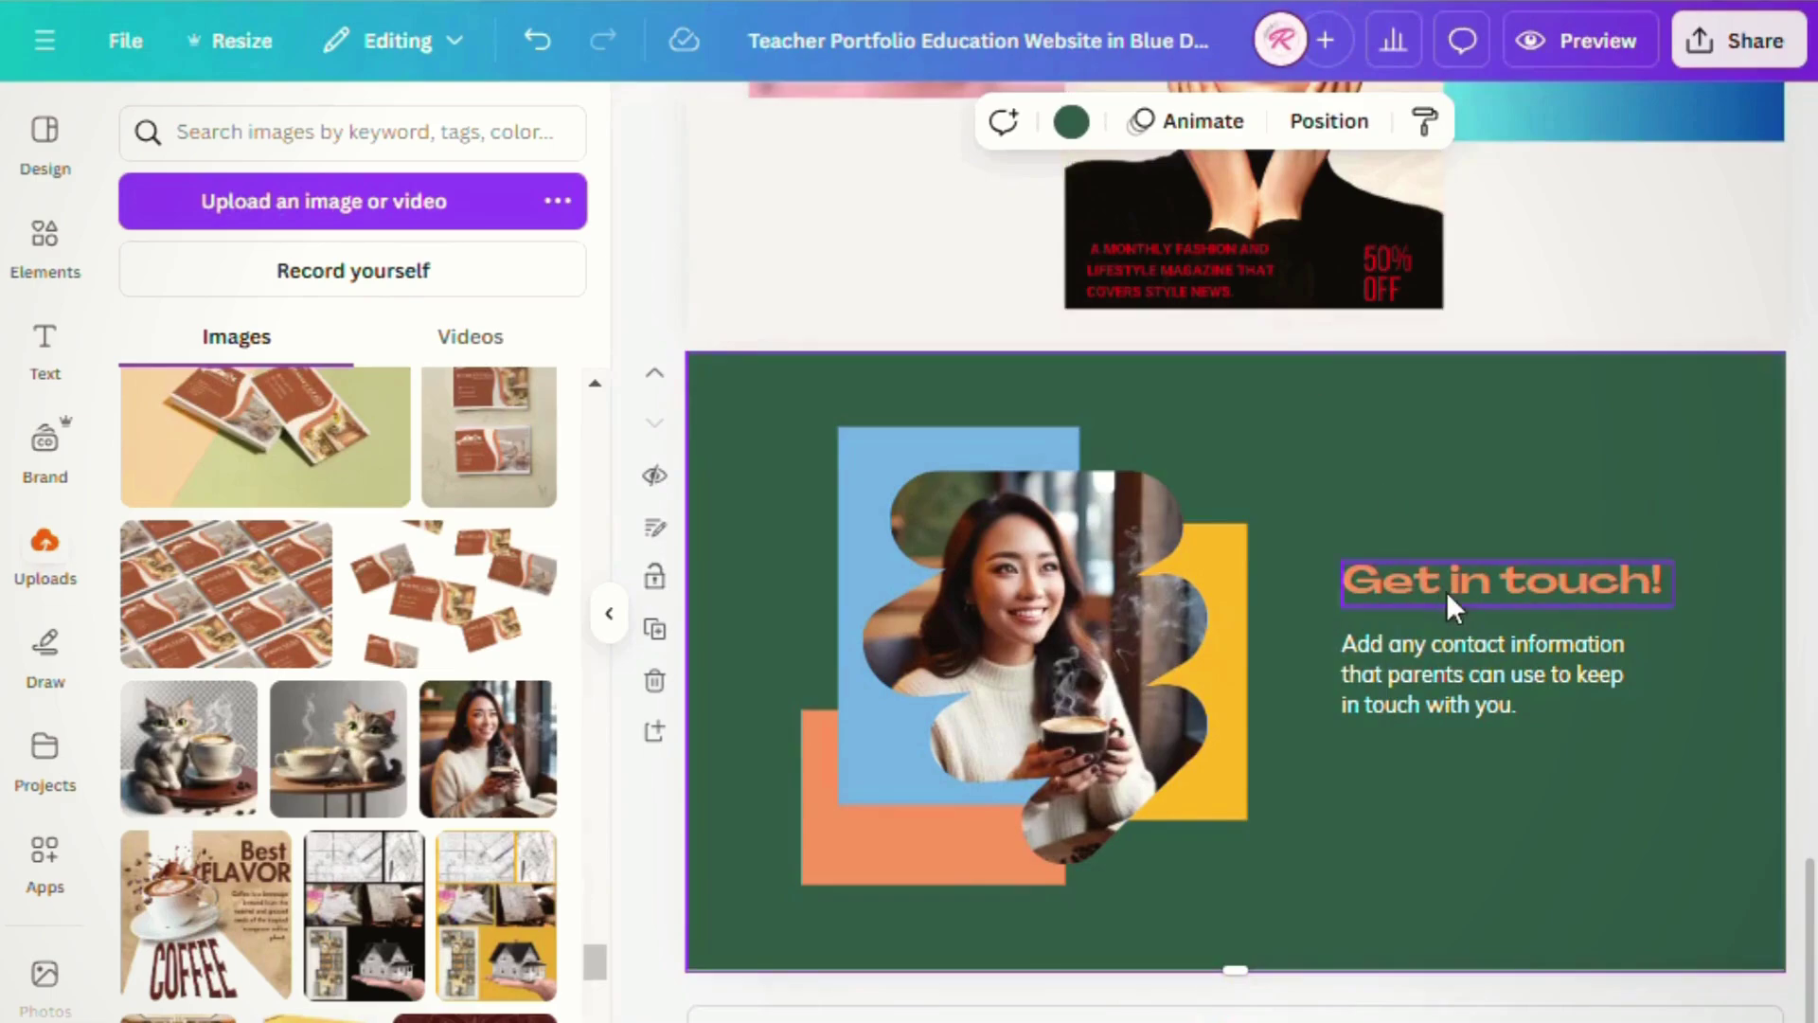
{"action": "left_click", "coordinate": [1446, 591]}
{"action": "left_click", "coordinate": [1064, 120]}
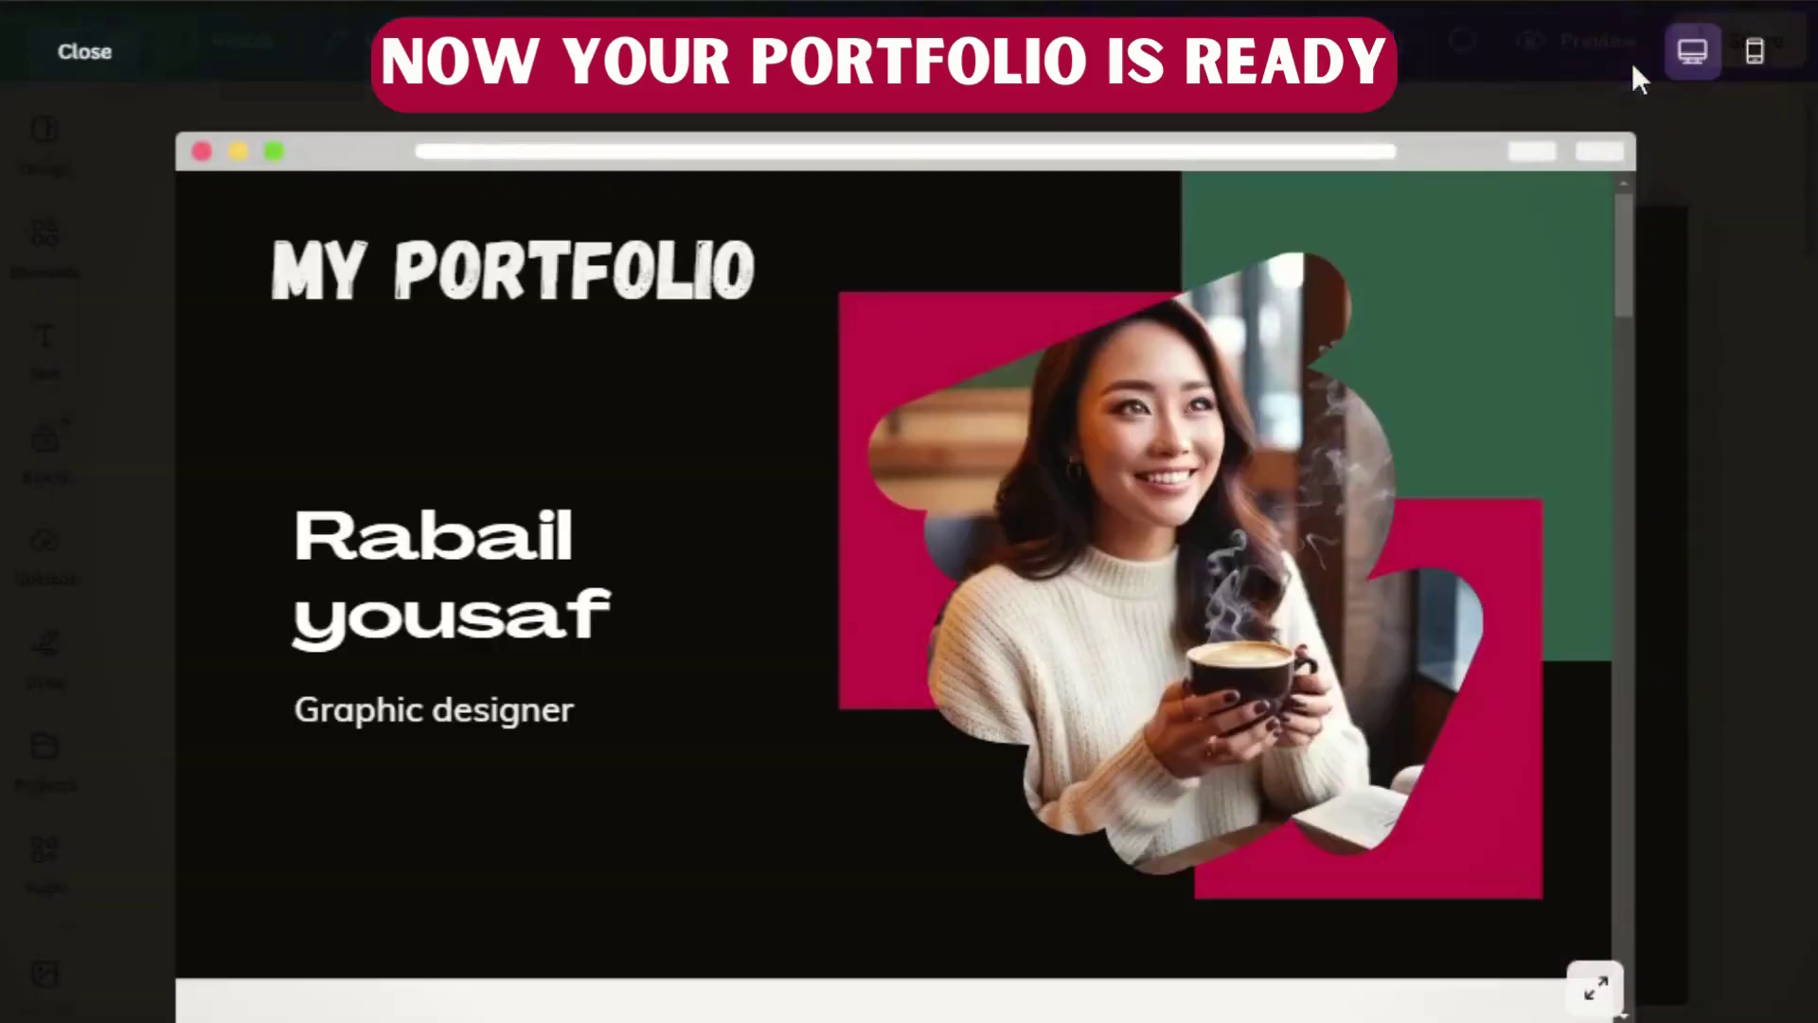
{"action": "scroll", "coordinate": [1015, 443], "scroll_direction": "down", "scroll_amount": 6}
{"action": "scroll", "coordinate": [1015, 445], "scroll_direction": "down", "scroll_amount": 12}
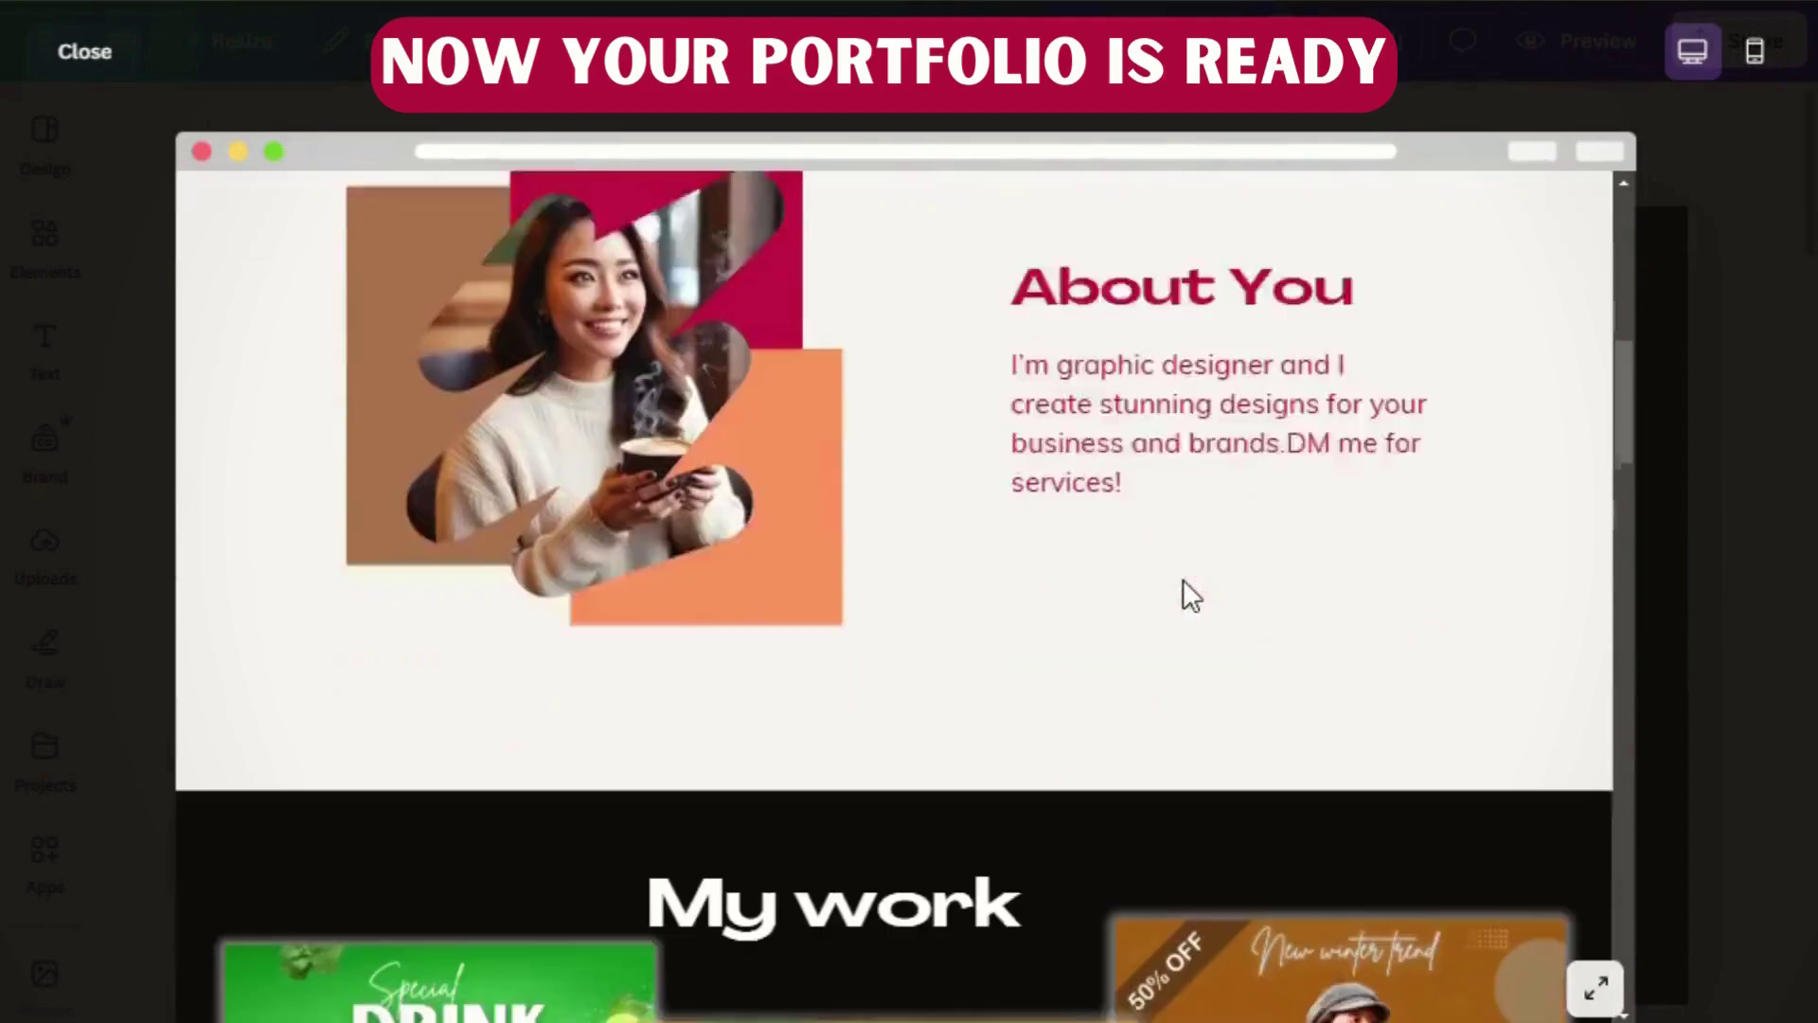
{"action": "scroll", "coordinate": [1288, 625], "scroll_direction": "down", "scroll_amount": 12}
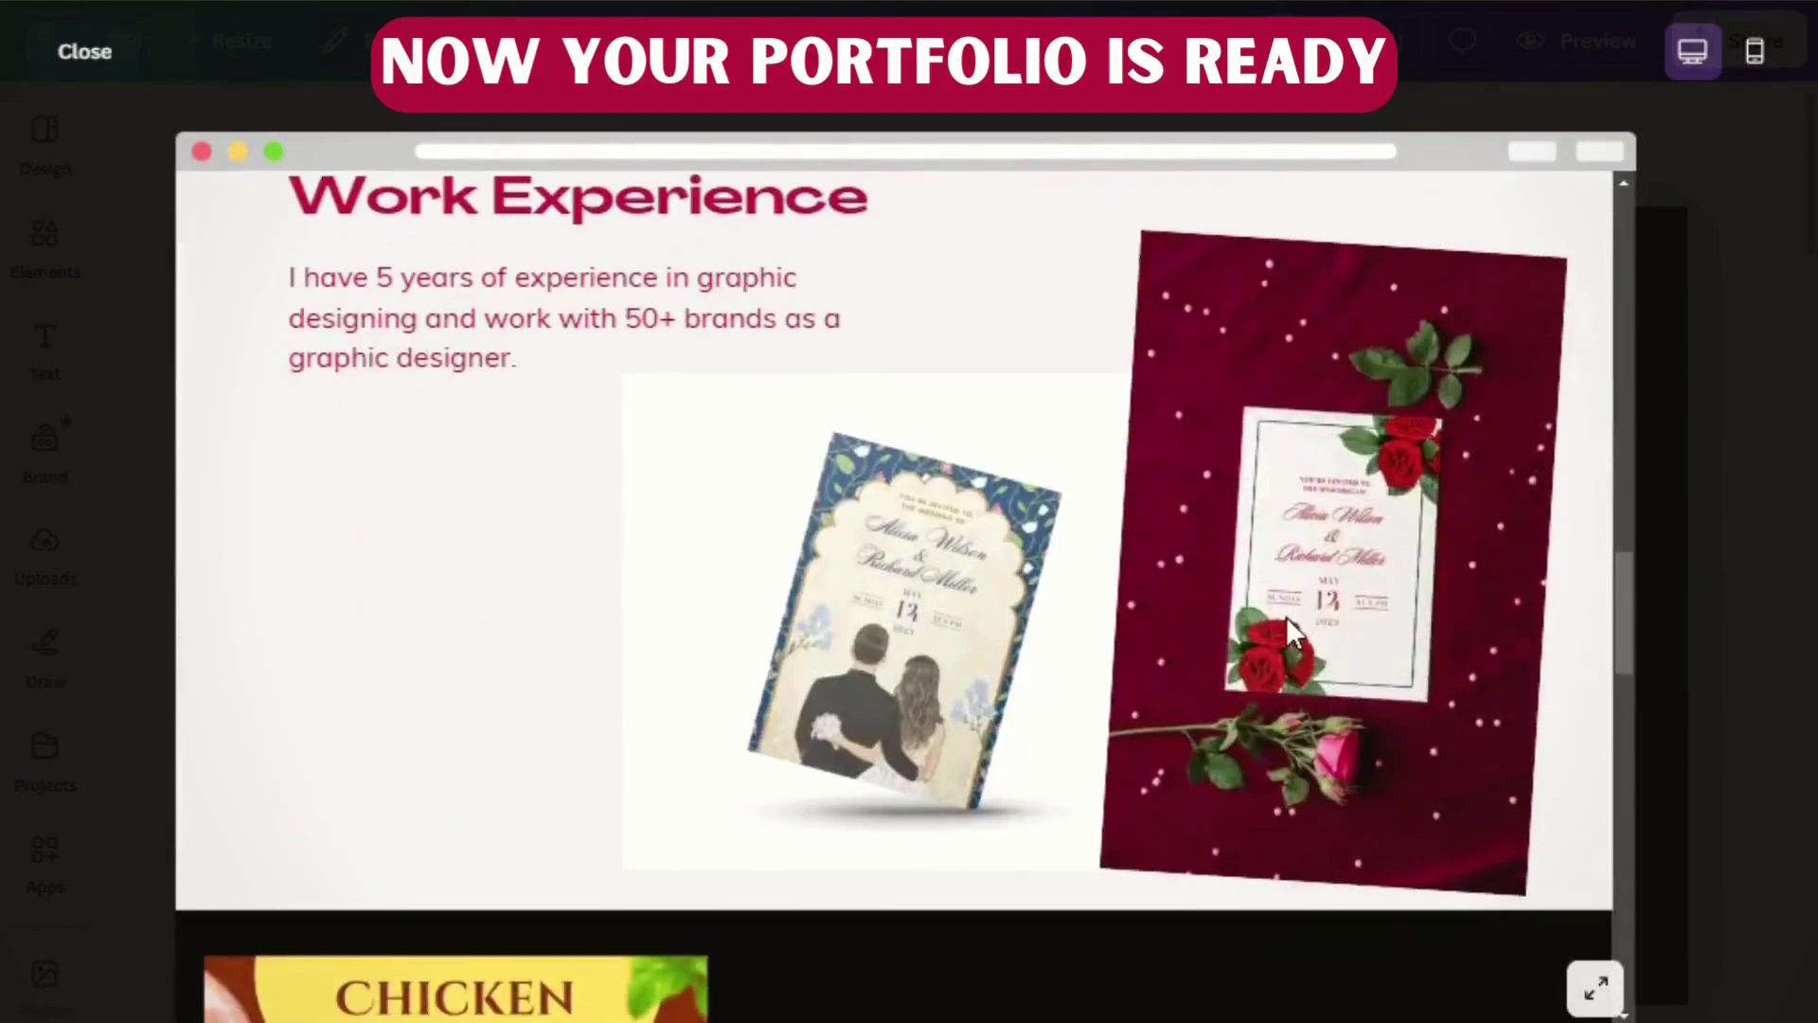
{"action": "scroll", "coordinate": [1404, 673], "scroll_direction": "down", "scroll_amount": 6}
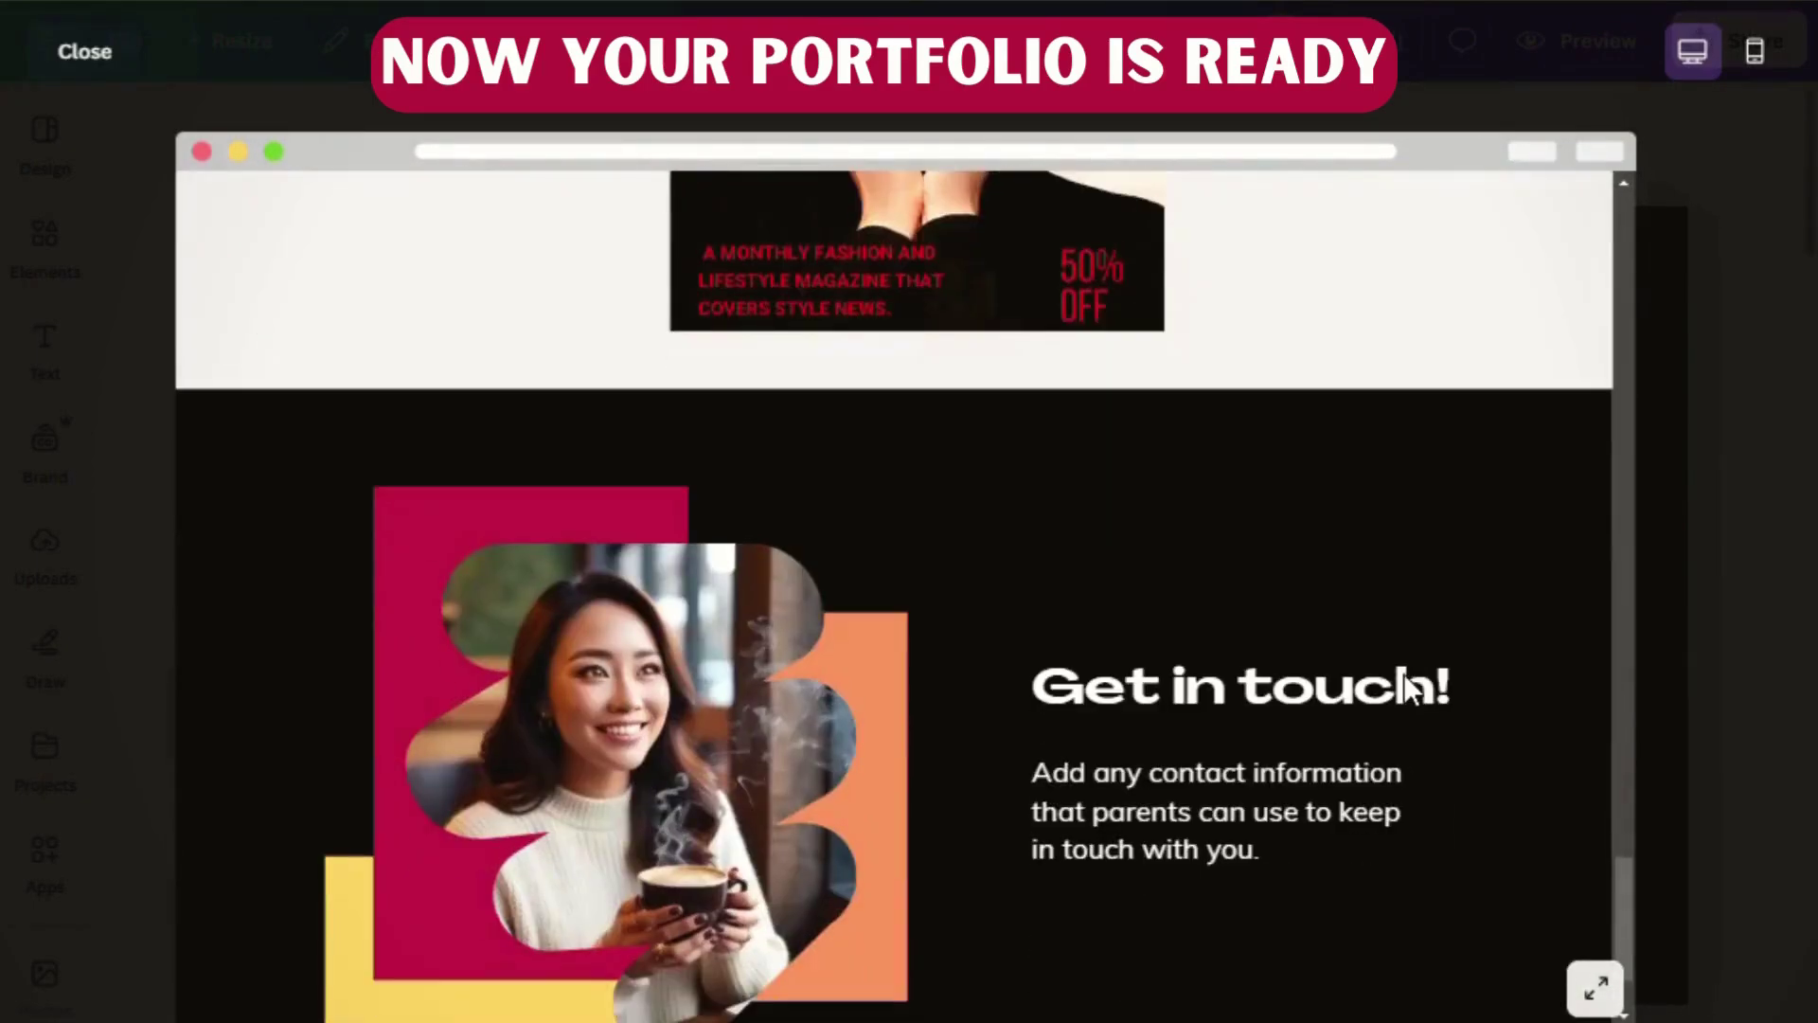
{"action": "scroll", "coordinate": [1403, 674], "scroll_direction": "up", "scroll_amount": 10}
{"action": "scroll", "coordinate": [1403, 673], "scroll_direction": "up", "scroll_amount": 20}
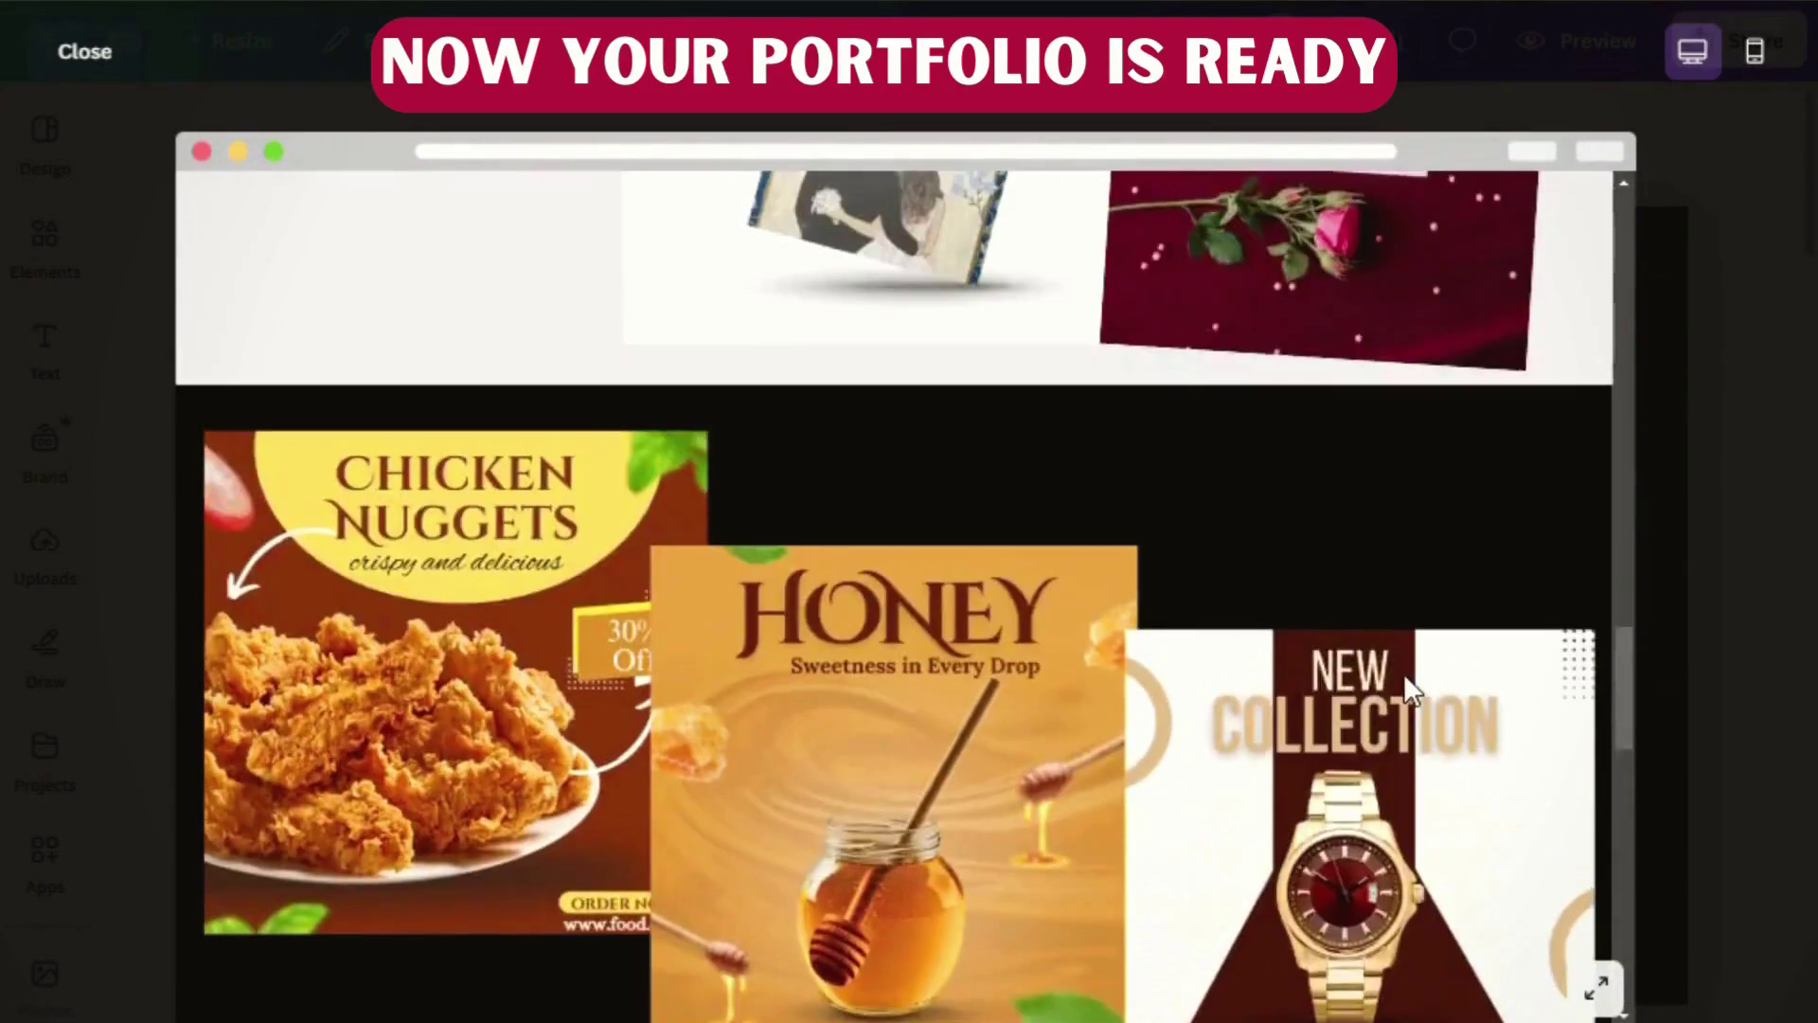
{"action": "scroll", "coordinate": [1403, 673], "scroll_direction": "up", "scroll_amount": 3}
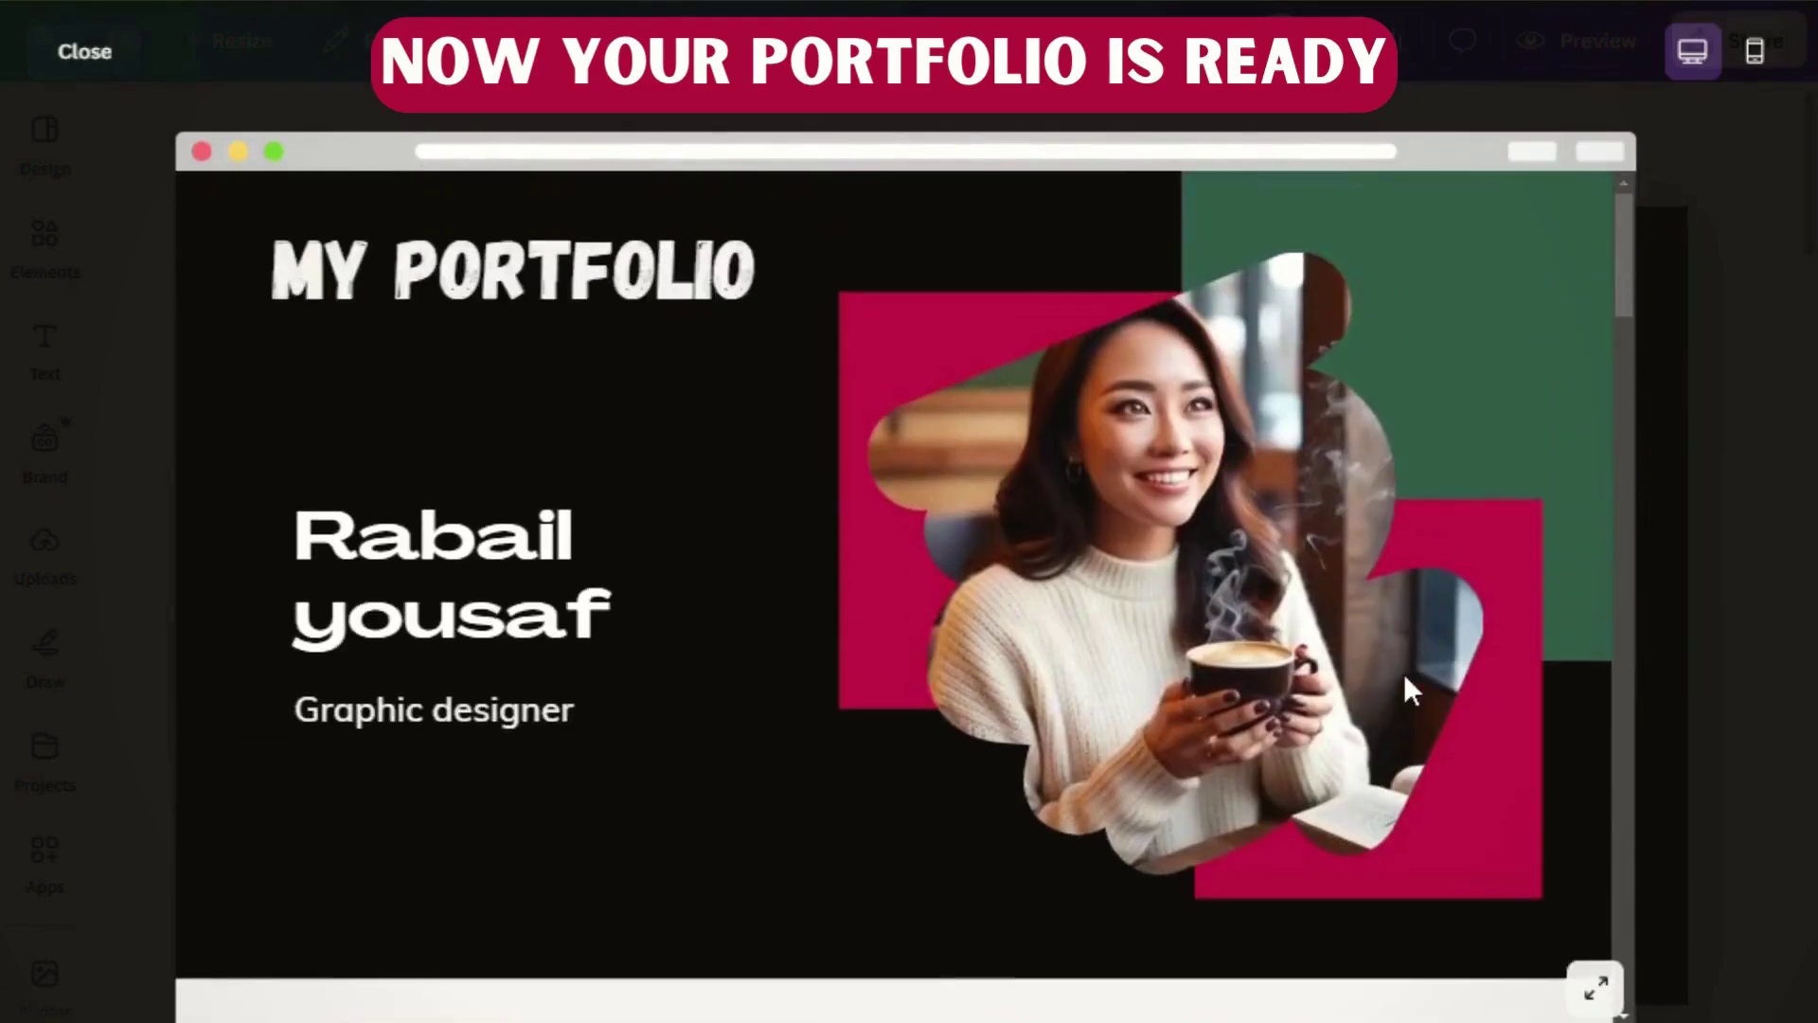
{"action": "left_click", "coordinate": [93, 54]}
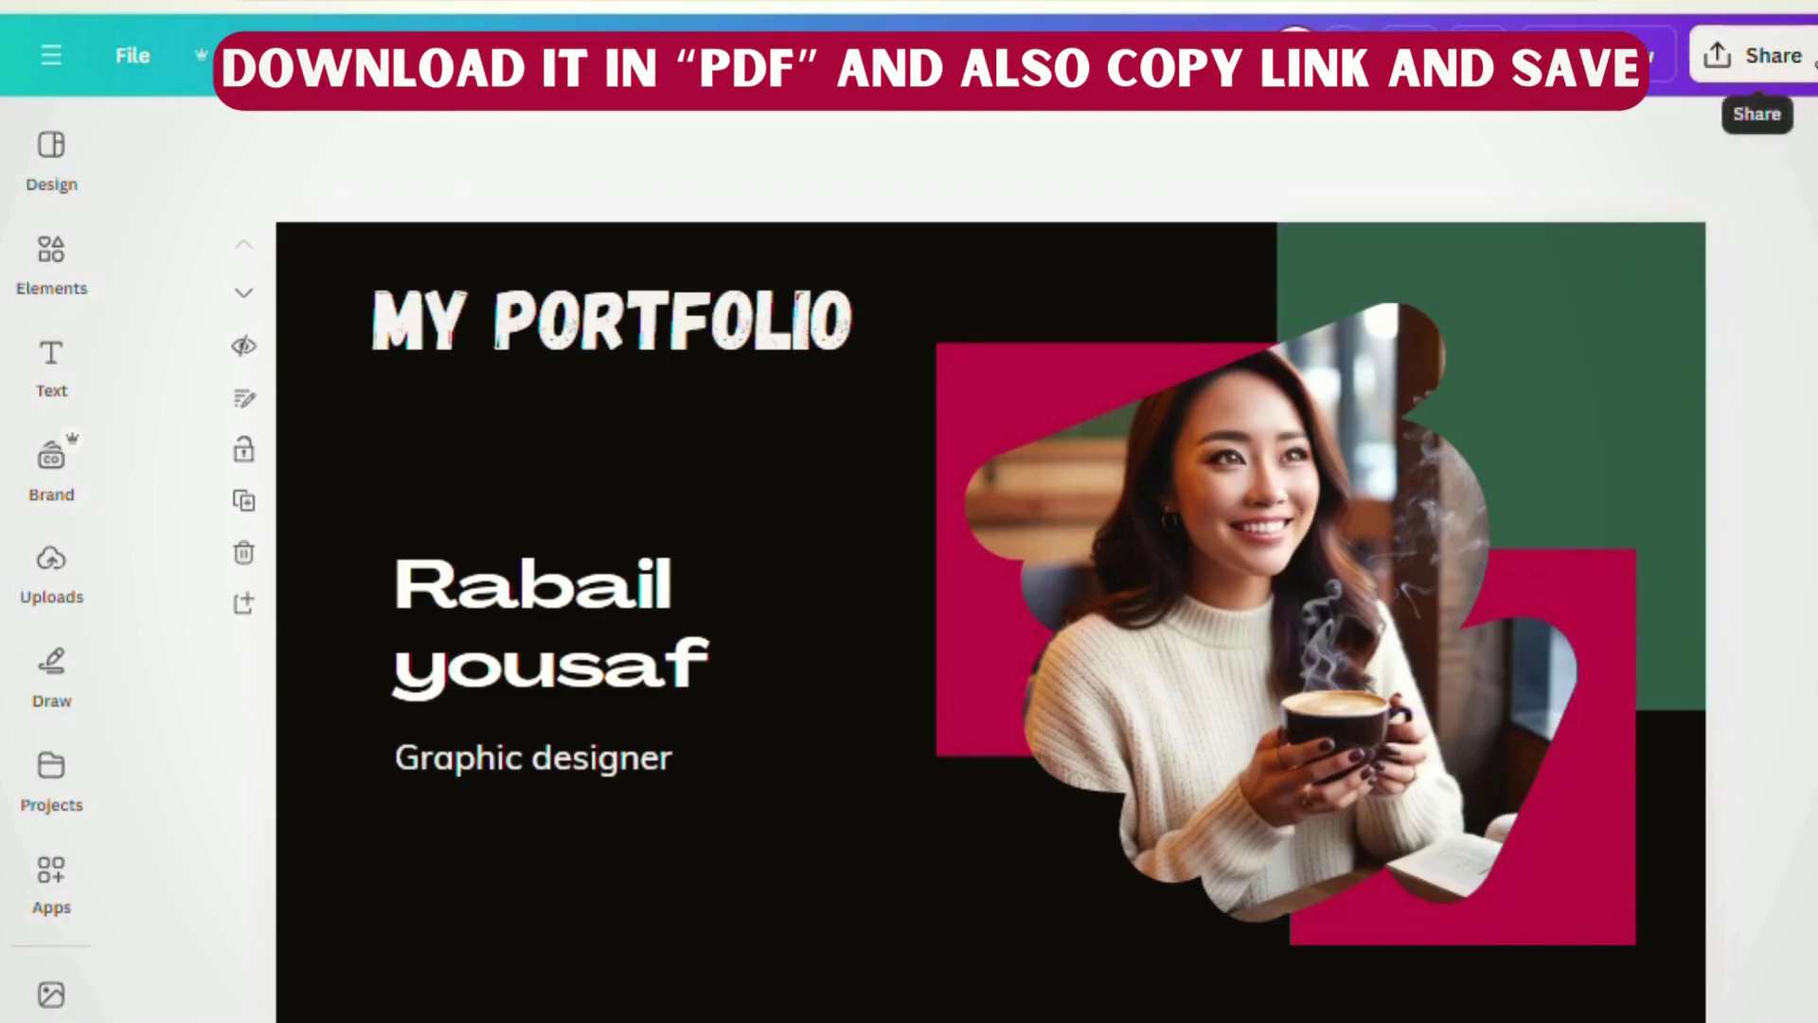
- Download all 7 portfolio pages as a PDF Standard file
{"action": "left_click", "coordinate": [1756, 59]}
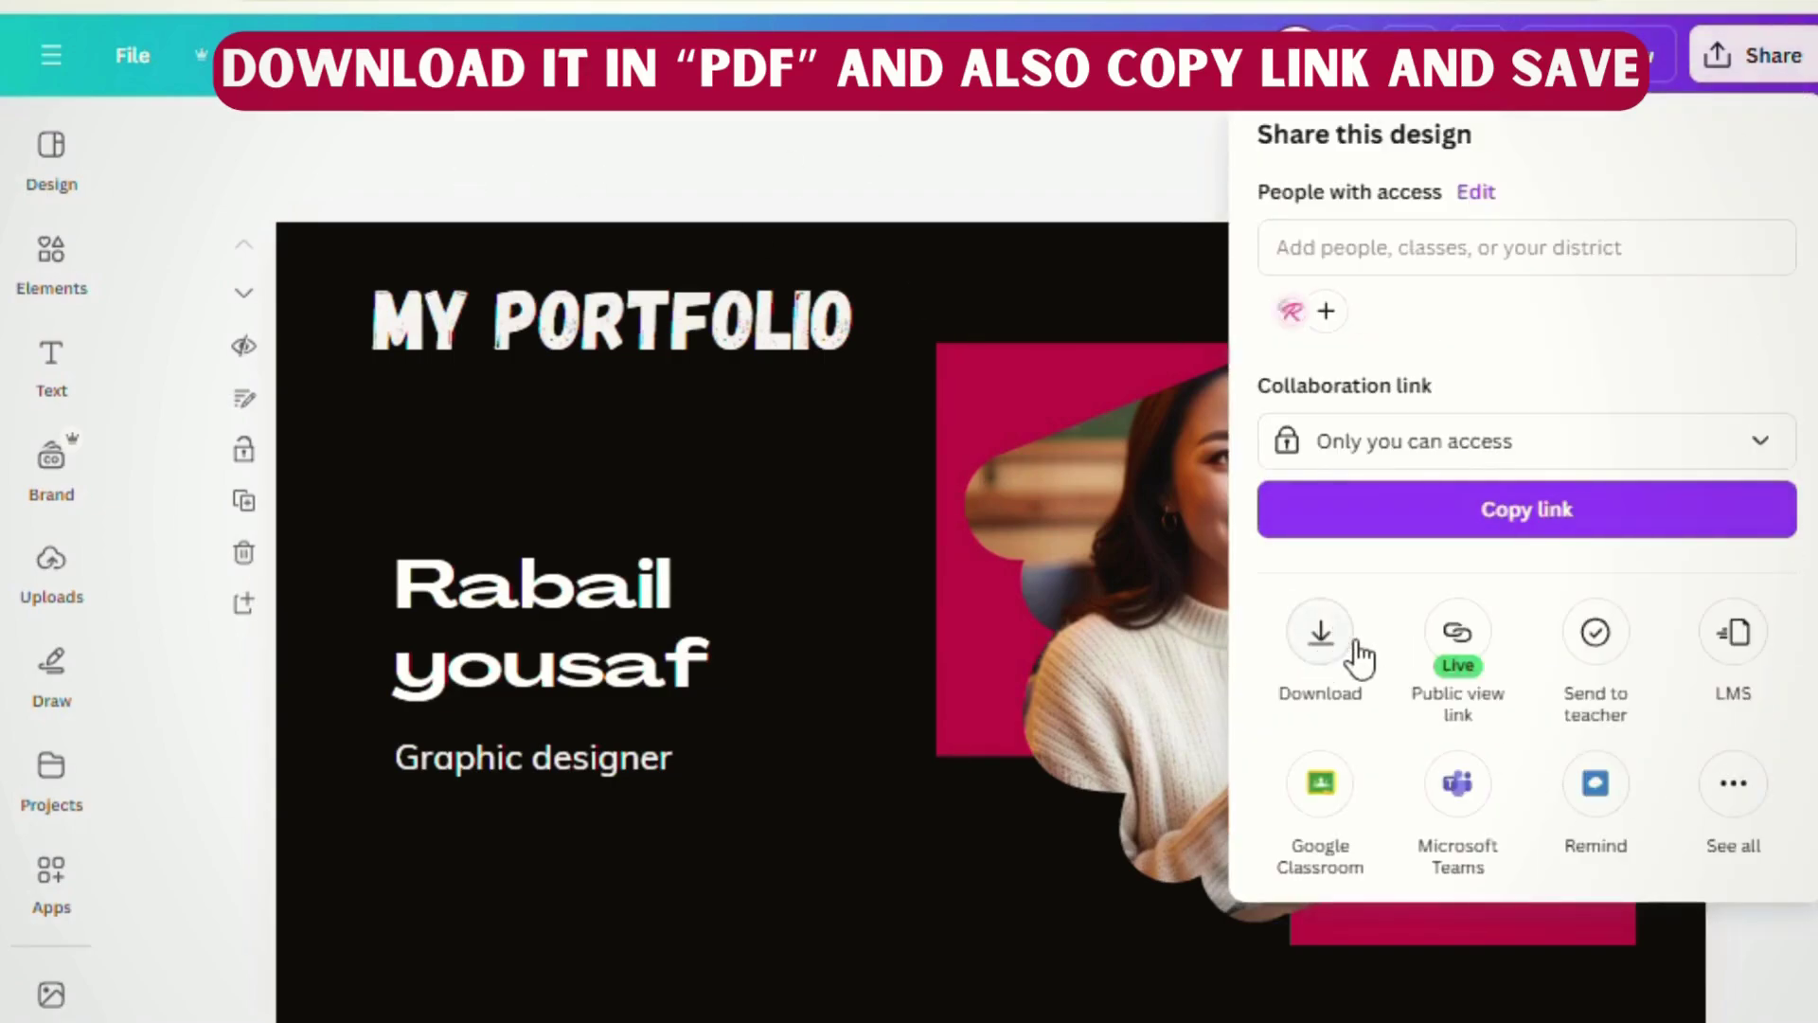
{"action": "left_click", "coordinate": [1320, 632]}
{"action": "left_click", "coordinate": [1335, 255]}
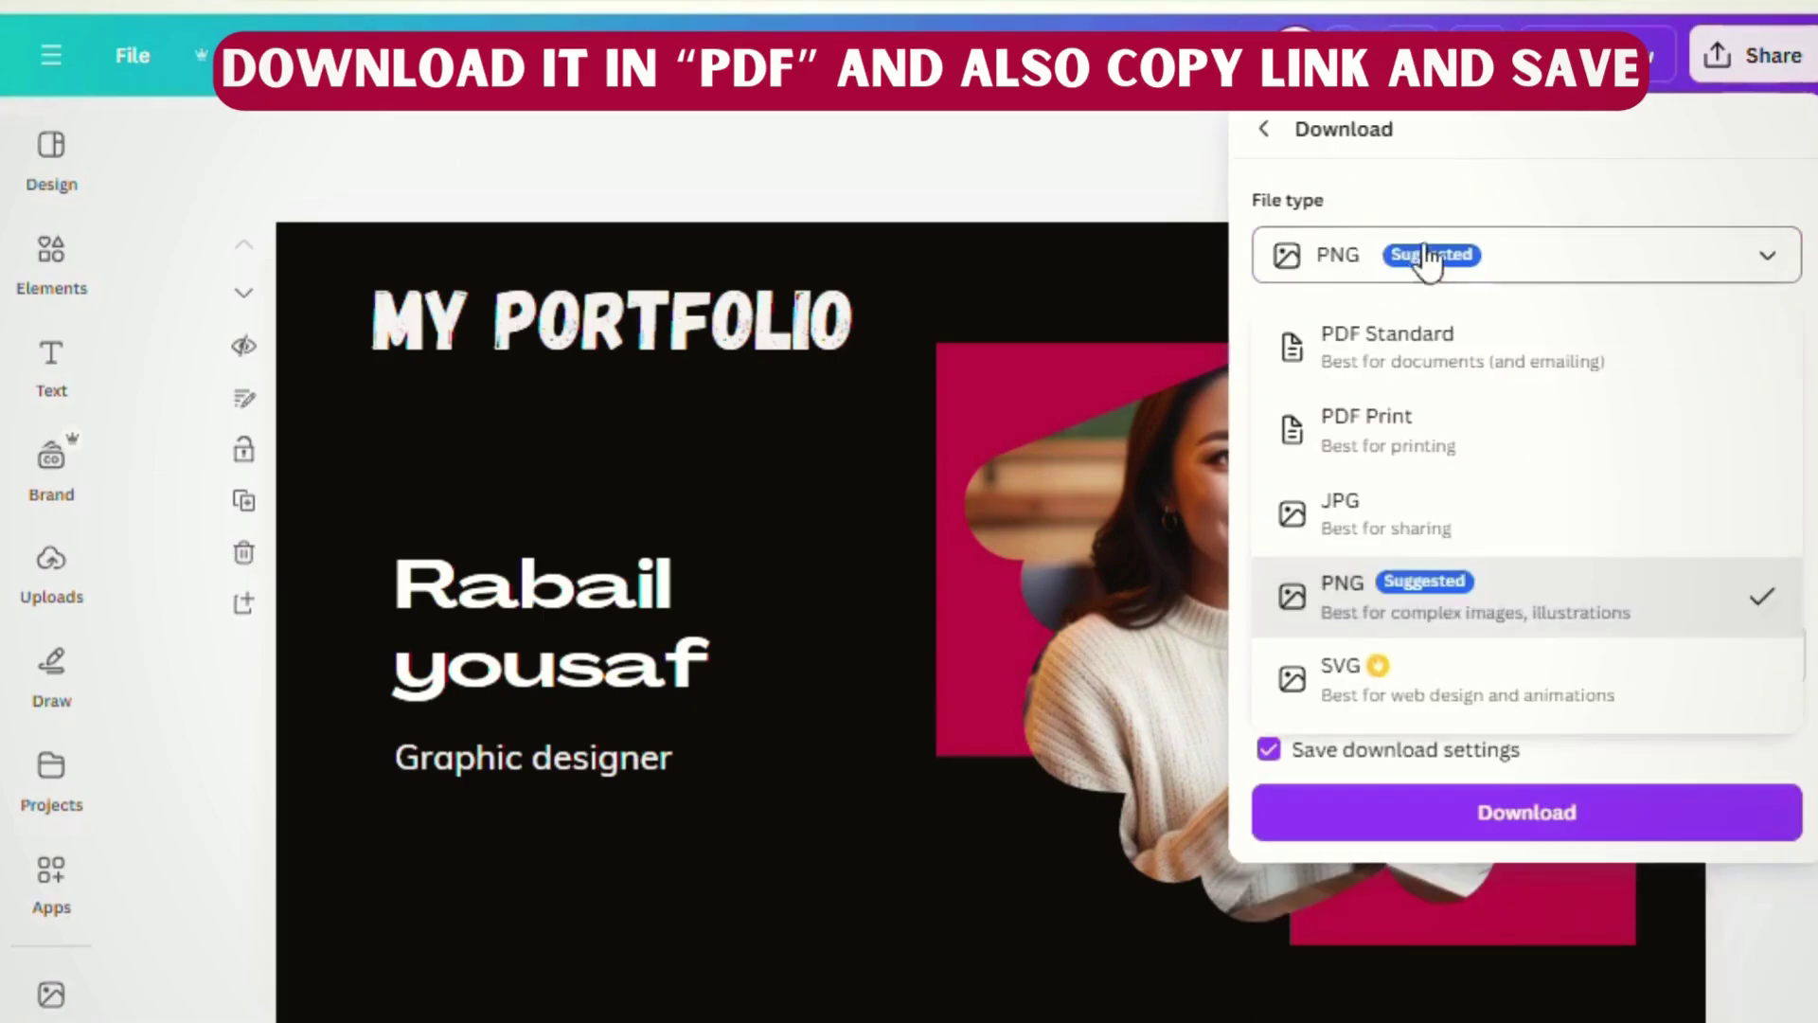
{"action": "left_click", "coordinate": [1323, 359]}
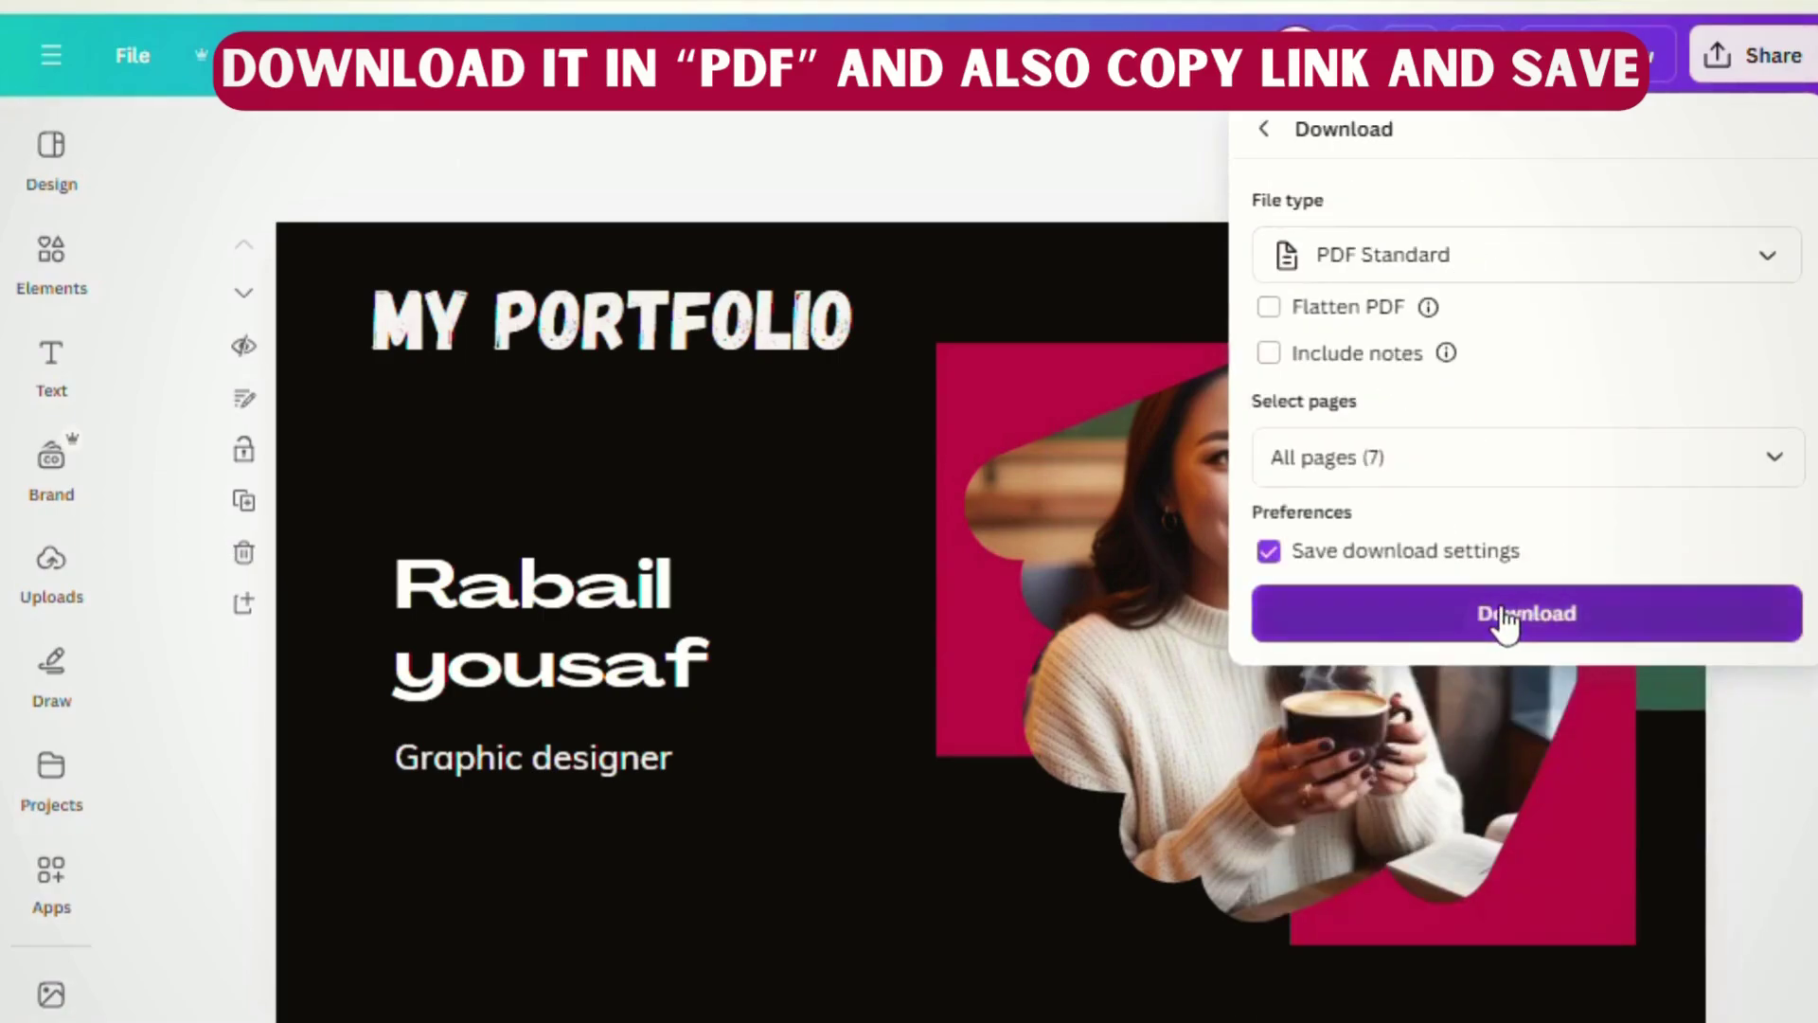